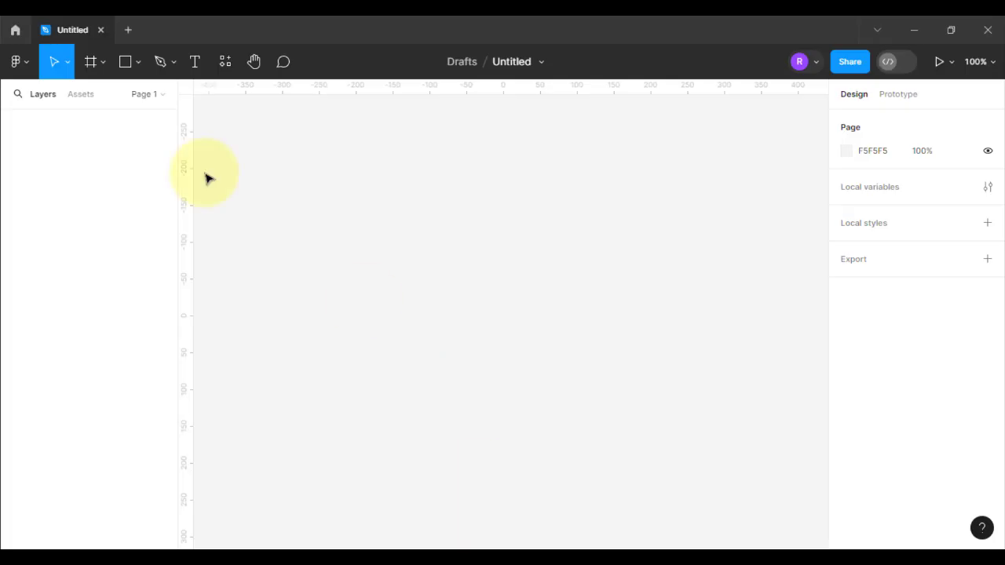
Add an Android Large frame to the canvas and rename it main.
{"action": "left_click", "coordinate": [103, 61]}
{"action": "left_click", "coordinate": [106, 94]}
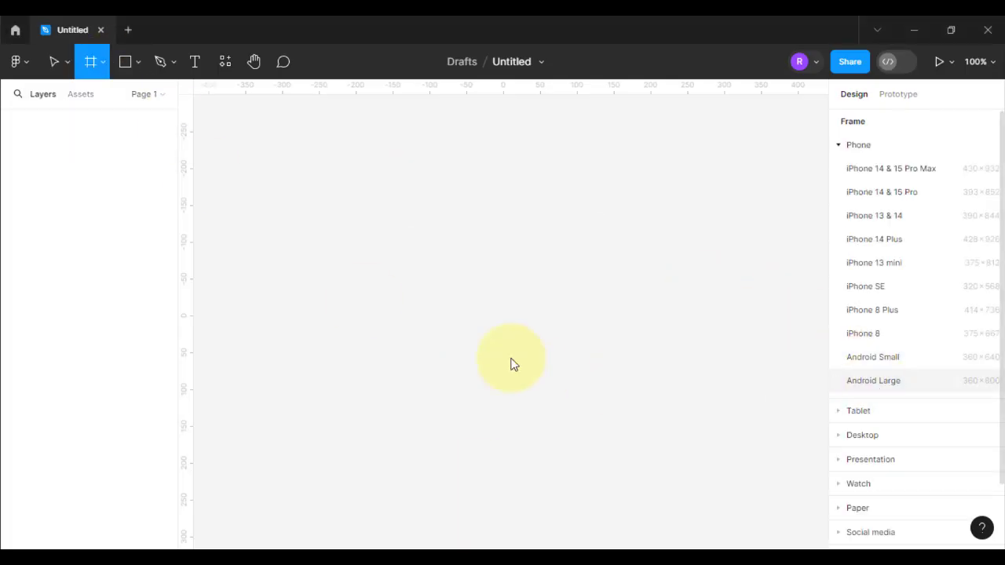
{"action": "left_click", "coordinate": [873, 381]}
{"action": "scroll", "coordinate": [469, 256], "scroll_direction": "up", "scroll_amount": 3}
{"action": "scroll", "coordinate": [458, 358], "scroll_direction": "up", "scroll_amount": 1}
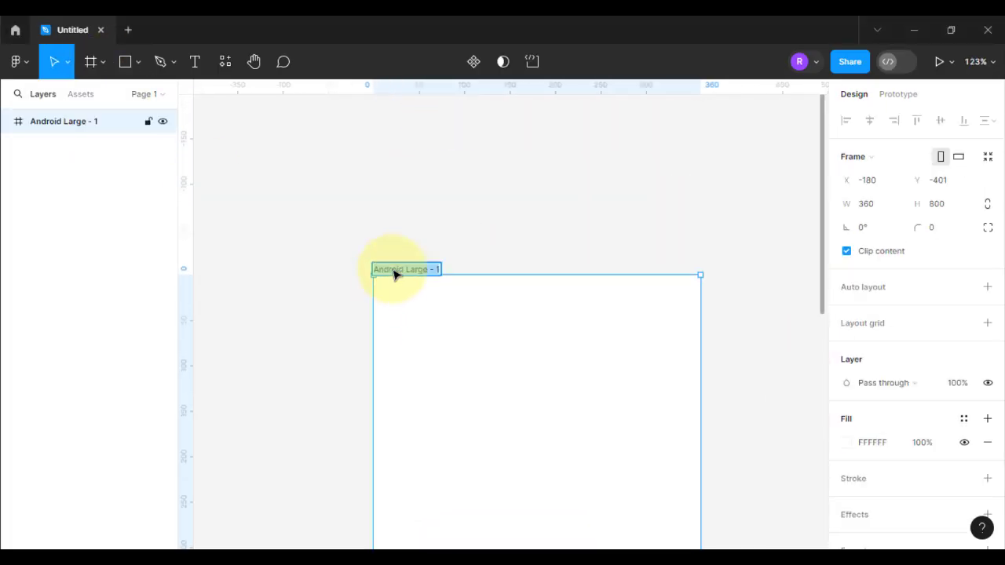
{"action": "left_click", "coordinate": [462, 267]}
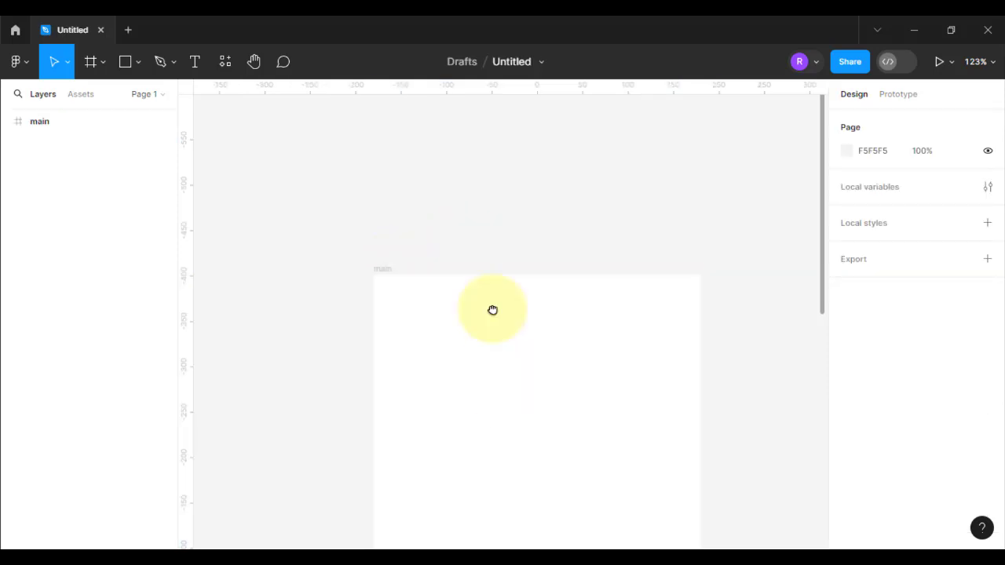
{"action": "left_click_drag", "start_coordinate": [493, 312], "coordinate": [468, 243]}
{"action": "scroll", "coordinate": [469, 242], "scroll_direction": "down", "scroll_amount": 1}
Place the jobs image in the upper part of the main frame at about 309 × 283 and centre it horizontally.
{"action": "left_click", "coordinate": [469, 242]}
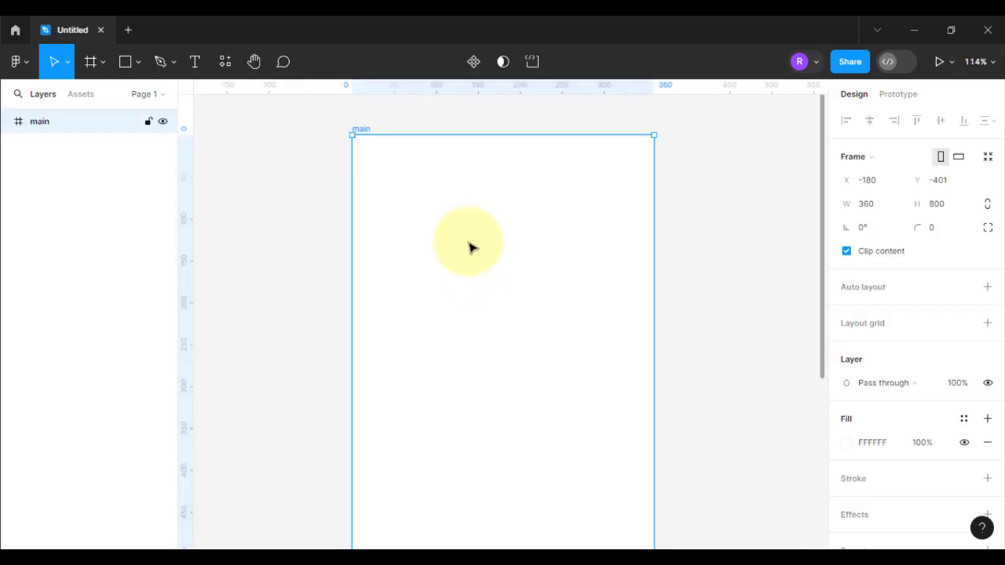
{"action": "left_click", "coordinate": [102, 61]}
{"action": "left_click", "coordinate": [137, 62]}
{"action": "left_click", "coordinate": [117, 203]}
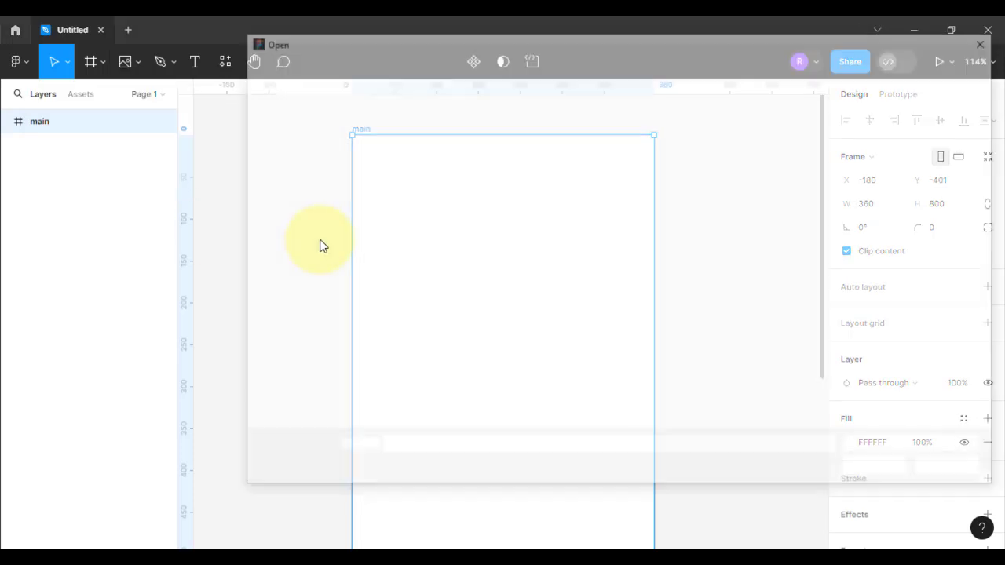
{"action": "left_click", "coordinate": [299, 309]}
{"action": "double_click", "coordinate": [383, 189]}
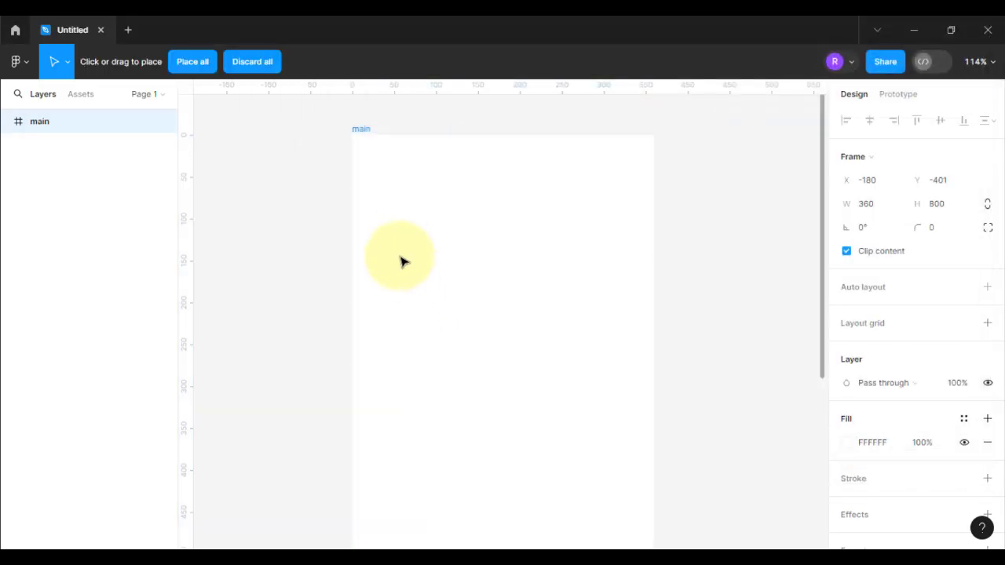
{"action": "left_click_drag", "start_coordinate": [395, 206], "coordinate": [654, 445]}
{"action": "left_click_drag", "start_coordinate": [558, 366], "coordinate": [538, 367]}
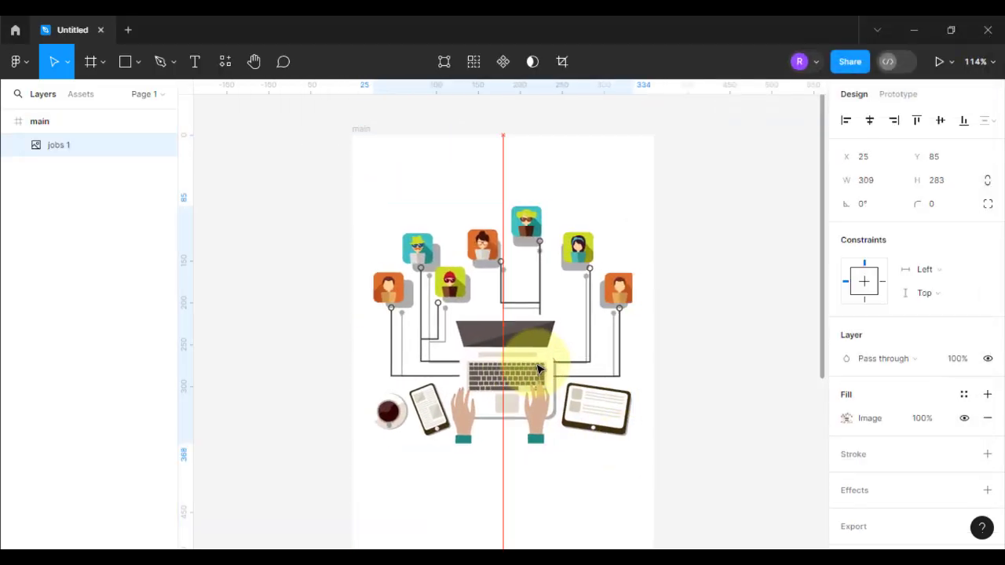
Change the jobs image's fill scaling mode and move the image slightly lower in the frame.
{"action": "double_click", "coordinate": [539, 369]}
{"action": "left_click", "coordinate": [677, 231]}
{"action": "left_click", "coordinate": [688, 249]}
{"action": "left_click", "coordinate": [814, 168]}
{"action": "left_click", "coordinate": [755, 207]}
{"action": "scroll", "coordinate": [569, 274], "scroll_direction": "down", "scroll_amount": 1}
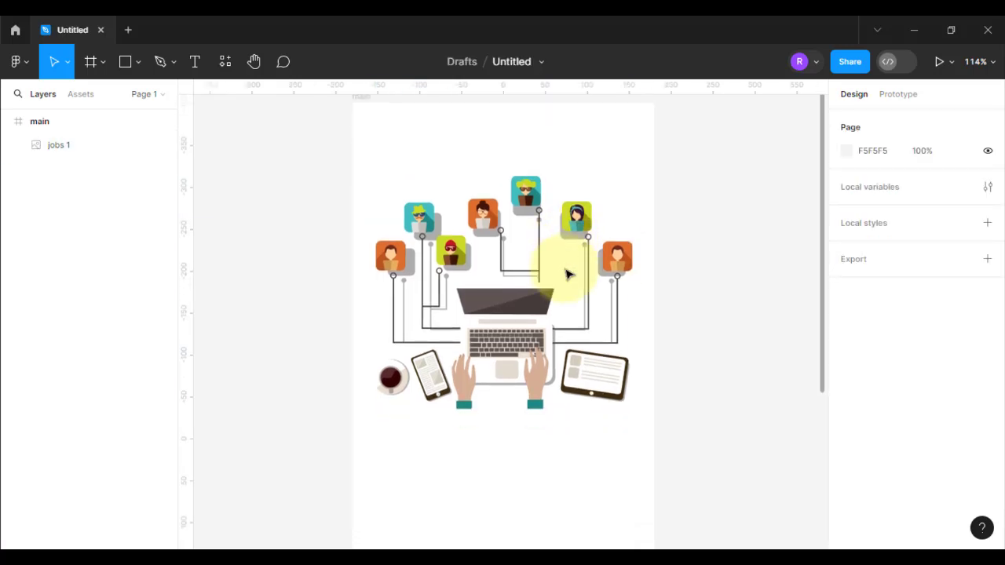
{"action": "scroll", "coordinate": [565, 271], "scroll_direction": "down", "scroll_amount": 1}
{"action": "left_click_drag", "start_coordinate": [538, 267], "coordinate": [539, 273]}
{"action": "left_click", "coordinate": [743, 256]}
Add the text "Your Personal job Finder" on two lines below the image.
{"action": "scroll", "coordinate": [559, 277], "scroll_direction": "up", "scroll_amount": 3}
{"action": "scroll", "coordinate": [542, 274], "scroll_direction": "down", "scroll_amount": 6}
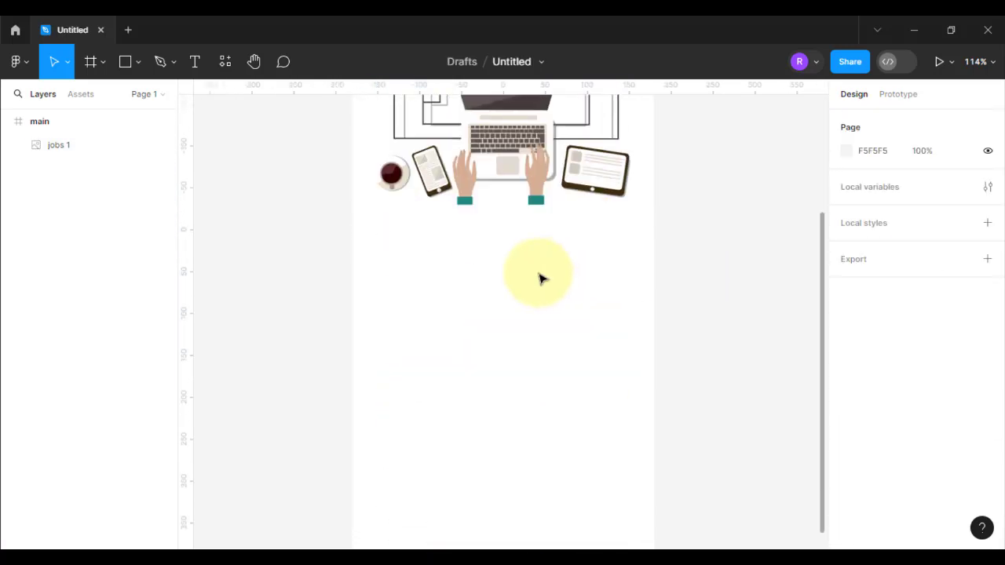
{"action": "scroll", "coordinate": [540, 278], "scroll_direction": "up", "scroll_amount": 5}
{"action": "scroll", "coordinate": [534, 274], "scroll_direction": "down", "scroll_amount": 6}
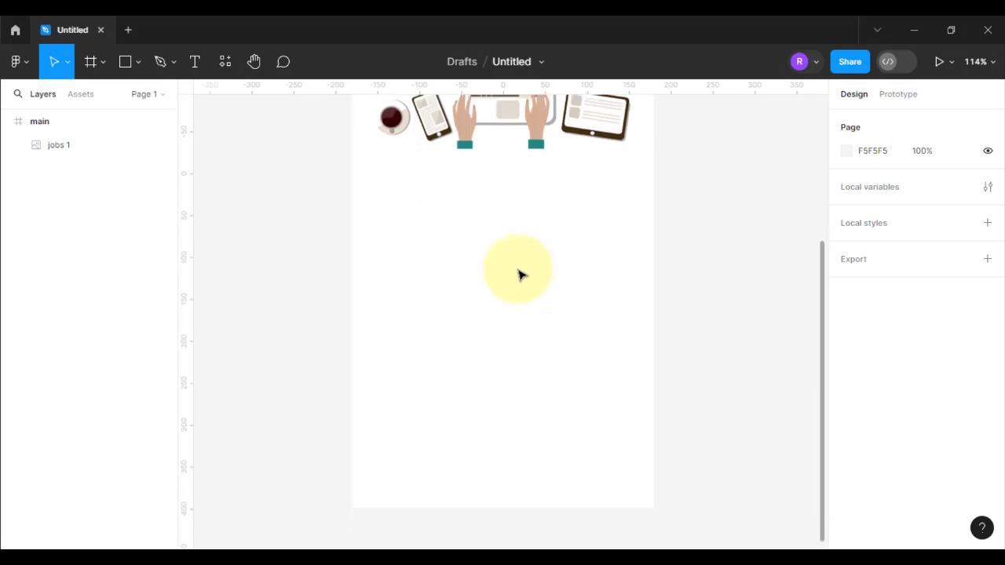
{"action": "left_click", "coordinate": [628, 564]}
{"action": "key", "text": "alt+Tab"}
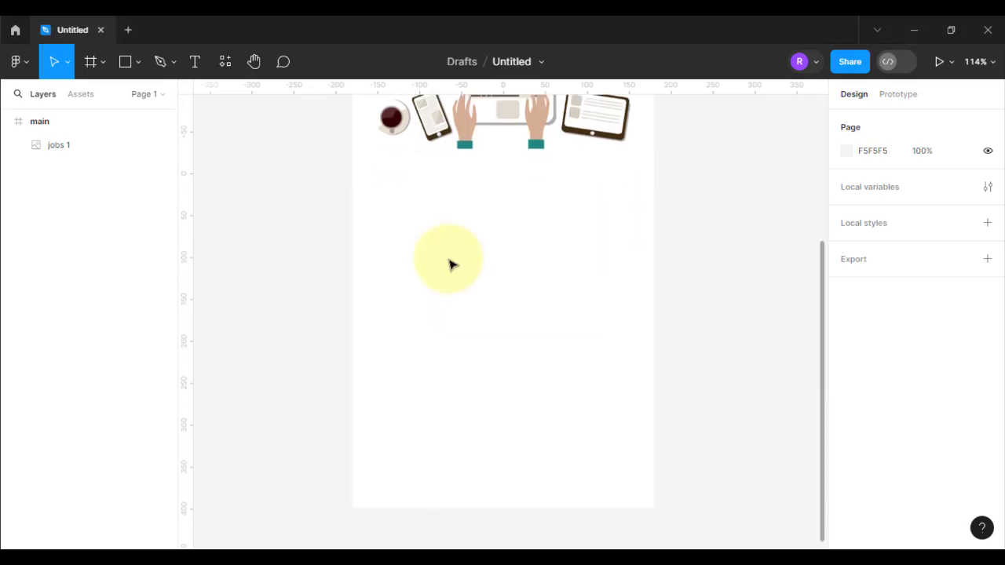
{"action": "left_click", "coordinate": [424, 282]}
{"action": "type", "text": "Your Personal job Finder"}
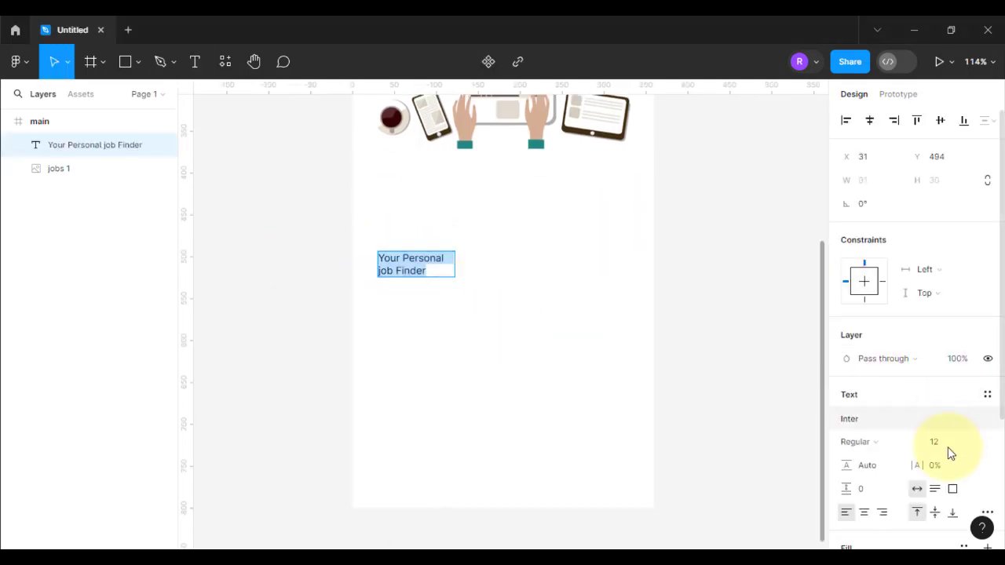
Set the heading text to size 36 and Bold.
{"action": "left_click", "coordinate": [971, 444]}
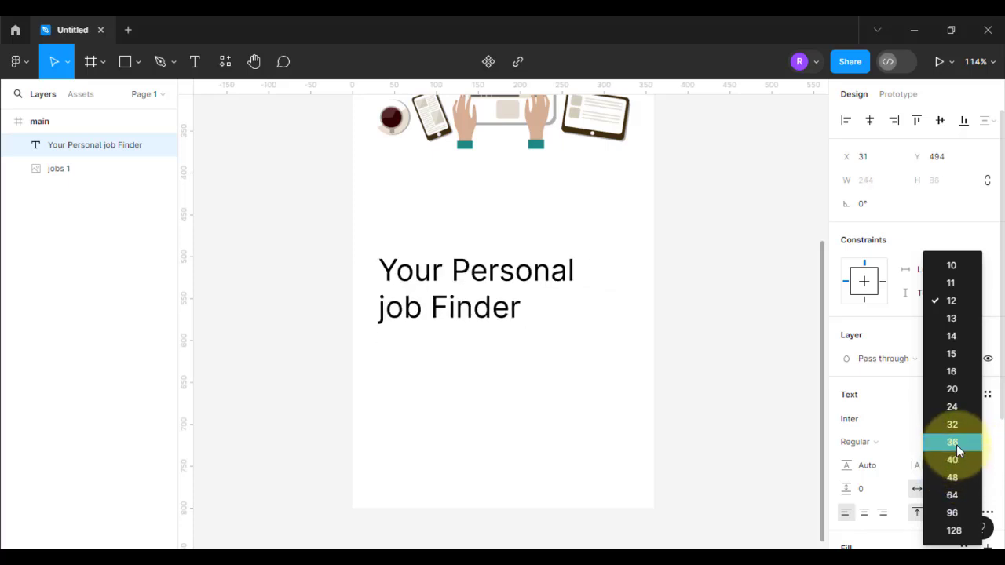
{"action": "left_click", "coordinate": [953, 443]}
{"action": "key", "text": "ctrl+b"}
{"action": "key", "text": "Escape"}
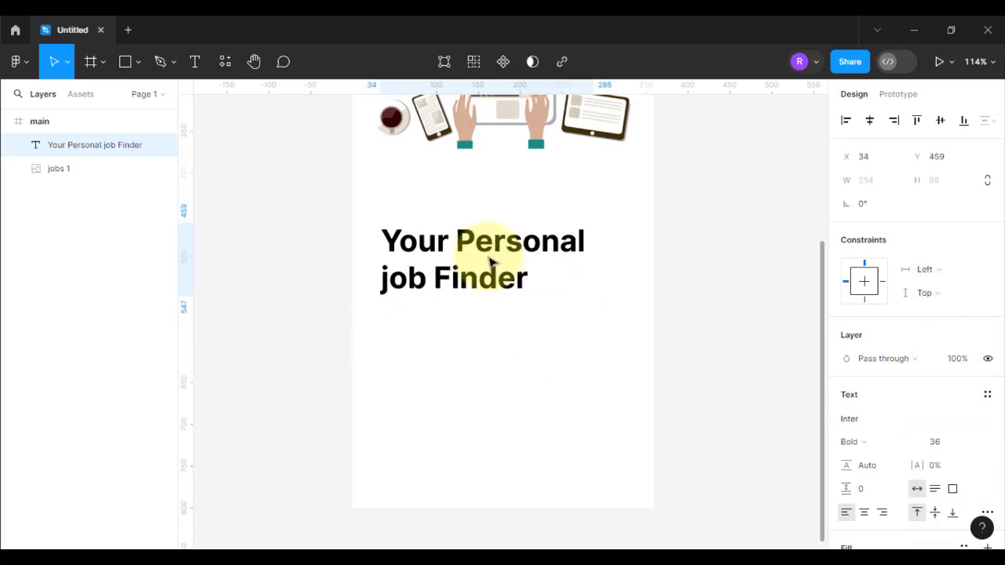
Move the heading closer to the image and capitalise its wording to "Your Personal Job Finder".
{"action": "double_click", "coordinate": [492, 256]}
{"action": "left_click_drag", "start_coordinate": [489, 259], "coordinate": [516, 249]}
{"action": "key", "text": "Escape"}
{"action": "double_click", "coordinate": [398, 280]}
{"action": "key", "text": "Escape"}
{"action": "left_click", "coordinate": [619, 464]}
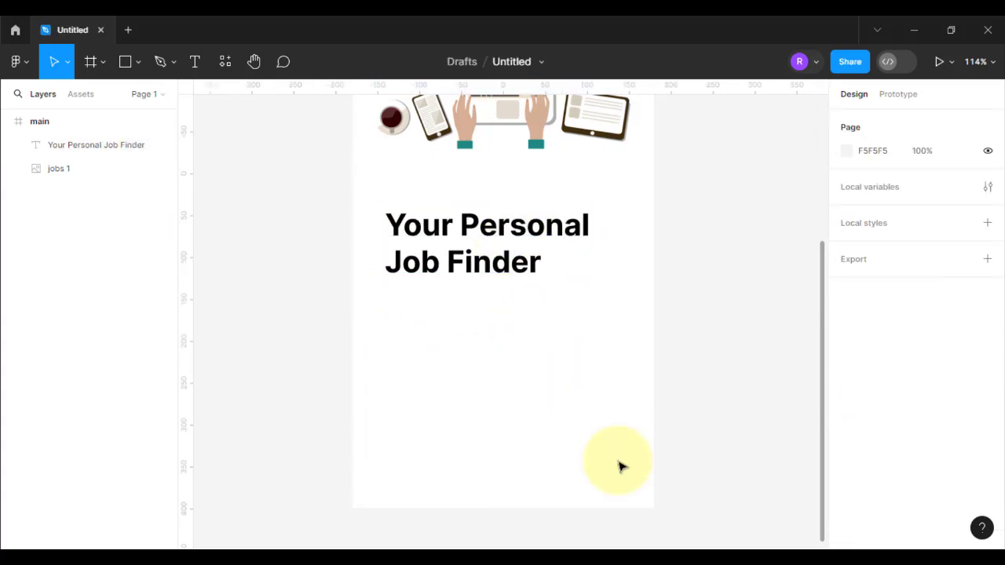
Copy "We help you to find your dream job" from the notes and add it below the heading in Regular at size 16.
{"action": "key", "text": "alt+Tab"}
{"action": "left_click_drag", "start_coordinate": [346, 317], "coordinate": [669, 313]}
{"action": "key", "text": "ctrl+c"}
{"action": "key", "text": "alt+Tab"}
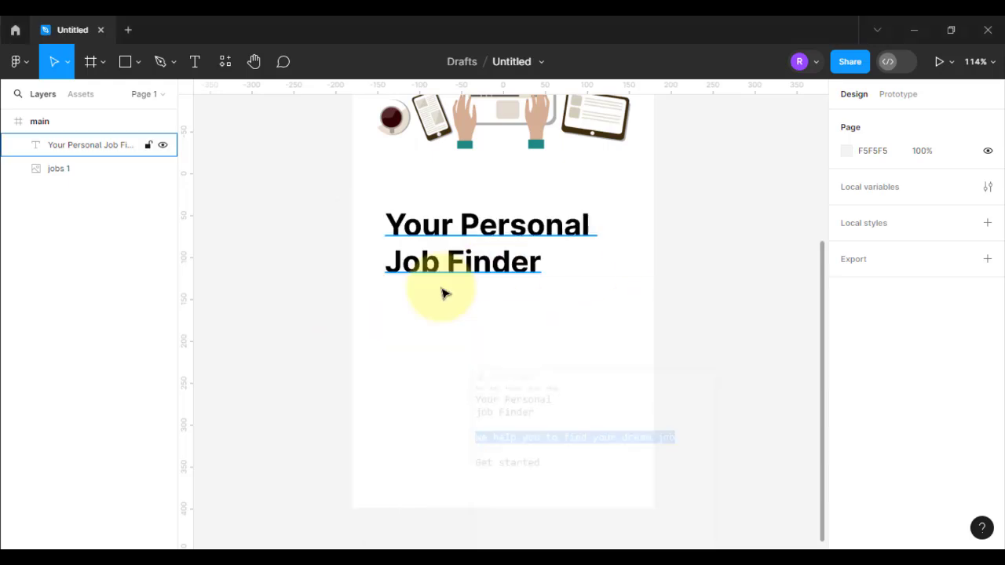
{"action": "key", "text": "t"}
{"action": "left_click", "coordinate": [397, 306]}
{"action": "key", "text": "ctrl+v"}
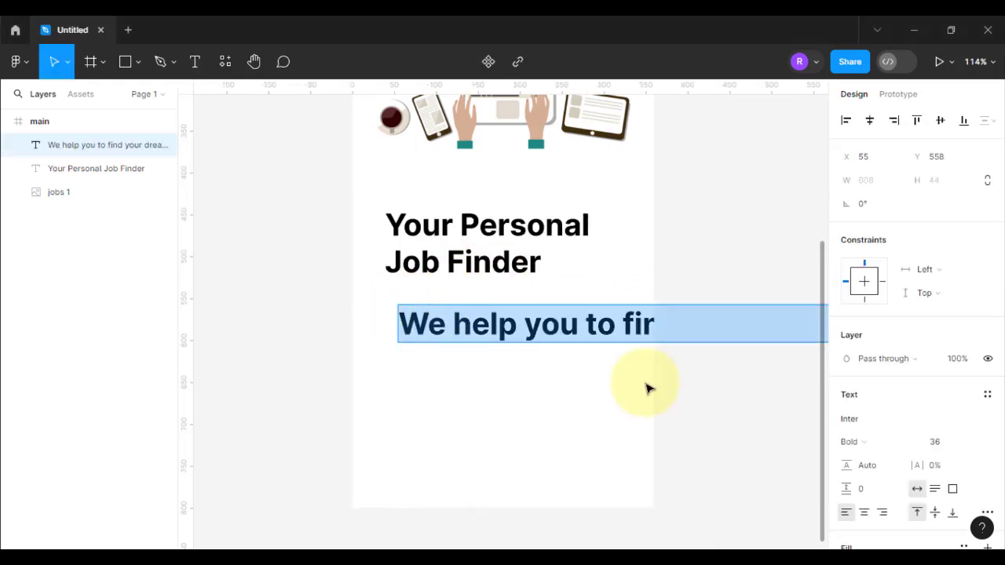
{"action": "left_click", "coordinate": [956, 442]}
{"action": "left_click", "coordinate": [951, 371]}
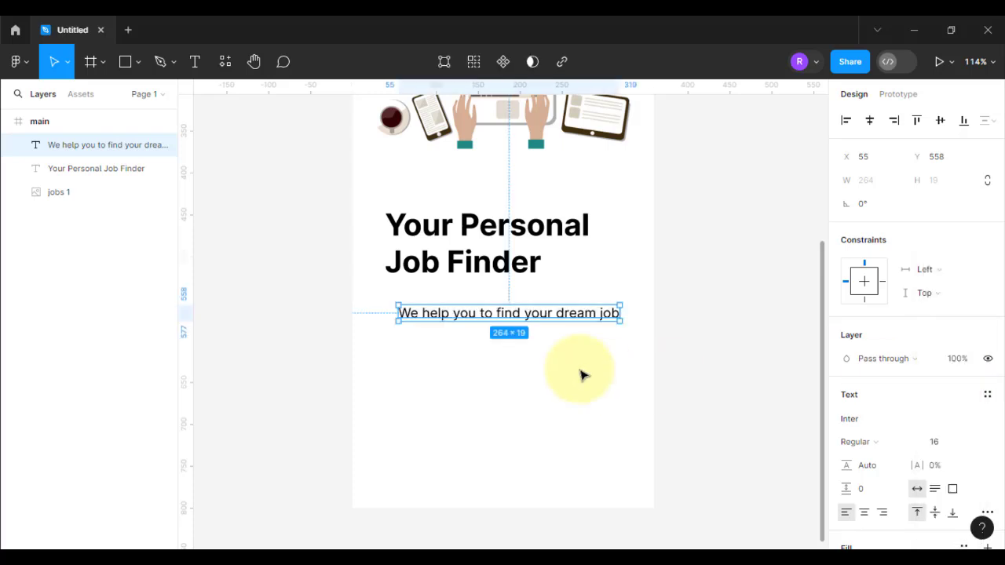
Align the tagline directly beneath the heading's left edge and shift both texts slightly towards the frame's left margin.
{"action": "left_click_drag", "start_coordinate": [519, 320], "coordinate": [507, 275]}
{"action": "left_click", "coordinate": [507, 268]}
{"action": "left_click", "coordinate": [506, 297], "text": "shift"}
{"action": "left_click", "coordinate": [526, 369]}
Draw a rectangle about 289 × 54 below the tagline and centre it horizontally in the frame.
{"action": "scroll", "coordinate": [526, 369], "scroll_direction": "down", "scroll_amount": 1}
{"action": "left_click", "coordinate": [138, 62]}
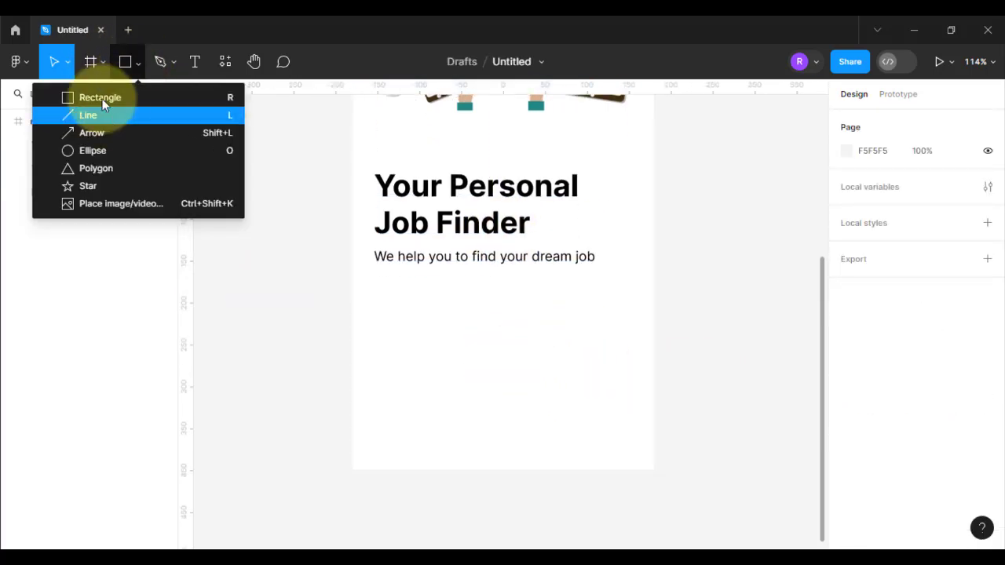
{"action": "left_click", "coordinate": [102, 98]}
{"action": "mouse_move", "coordinate": [378, 311]}
{"action": "left_mouse_down"}
{"action": "mouse_move", "coordinate": [598, 365]}
{"action": "mouse_move", "coordinate": [621, 357]}
{"action": "left_mouse_up"}
{"action": "left_click_drag", "start_coordinate": [559, 351], "coordinate": [564, 351]}
Set the button rectangle's corner radius to 60 and its fill colour to 0066FF, keeping it centred in the frame.
{"action": "left_click", "coordinate": [933, 207]}
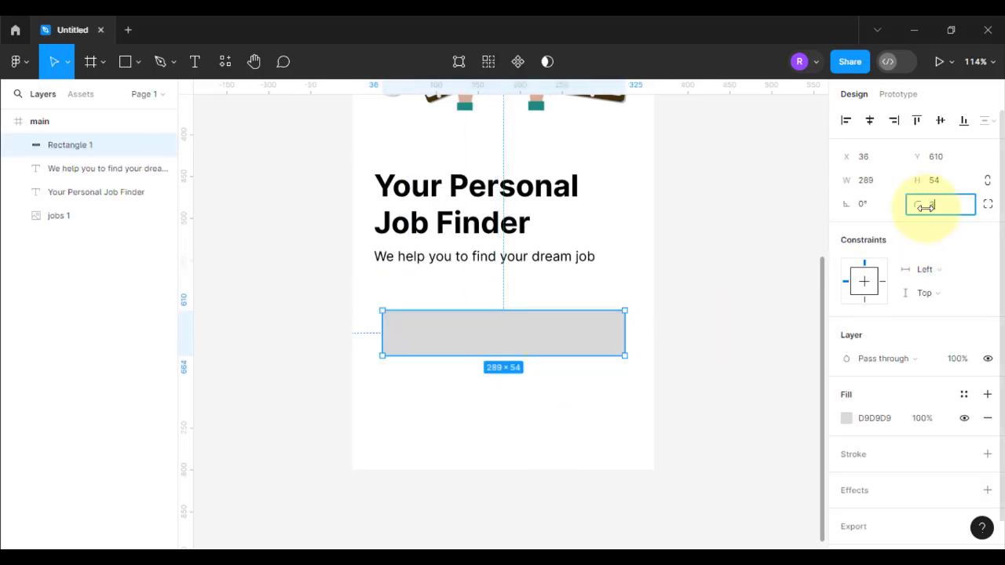
{"action": "key", "text": "Return"}
{"action": "left_click", "coordinate": [847, 421]}
{"action": "left_click", "coordinate": [846, 421]}
{"action": "left_click", "coordinate": [845, 421]}
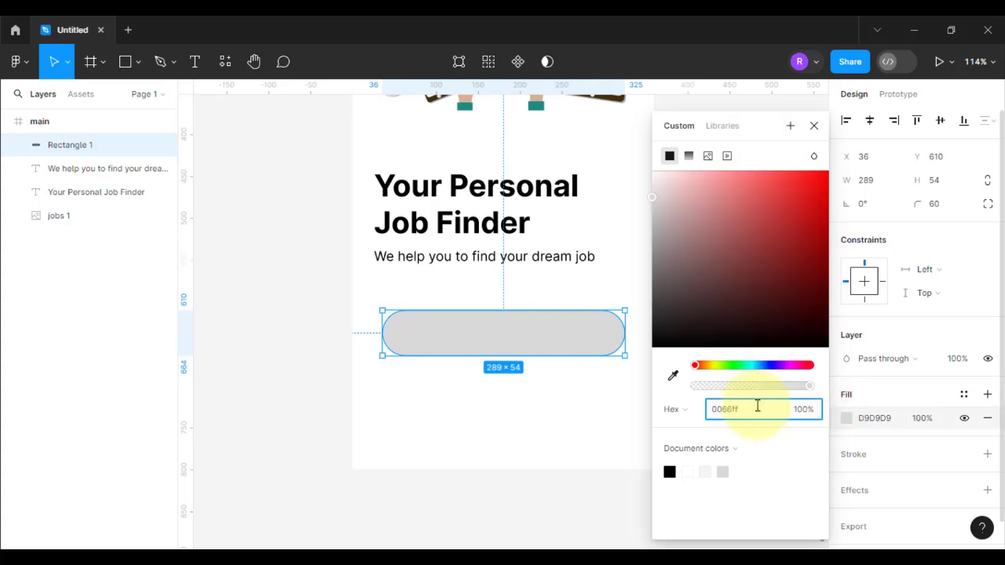
{"action": "key", "text": "Return"}
{"action": "left_click", "coordinate": [814, 126]}
{"action": "left_click", "coordinate": [719, 235]}
{"action": "left_click_drag", "start_coordinate": [564, 337], "coordinate": [554, 337]}
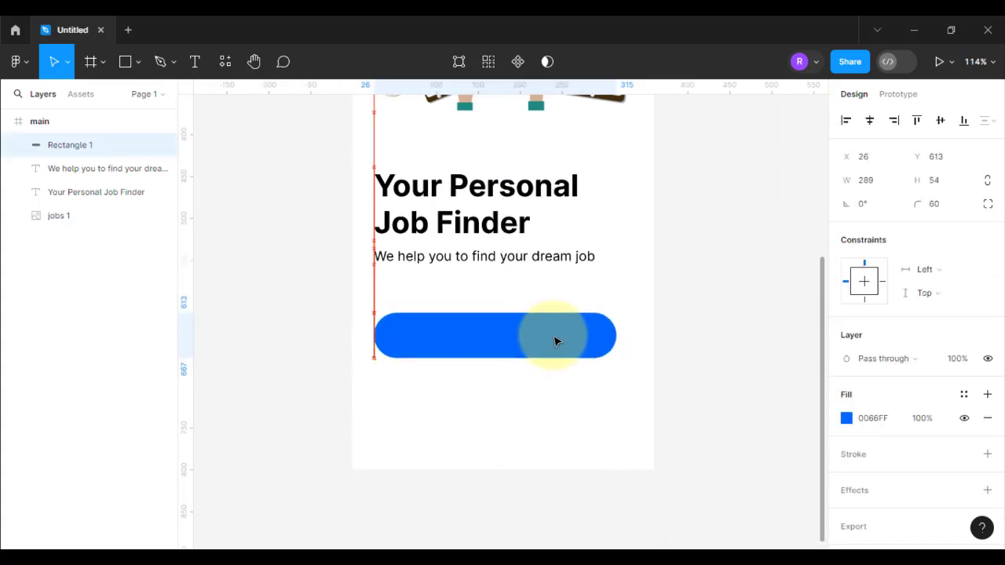
Copy "Get started" from the notes and add it over the blue button as white Bold text at size 20.
{"action": "left_click", "coordinate": [633, 539]}
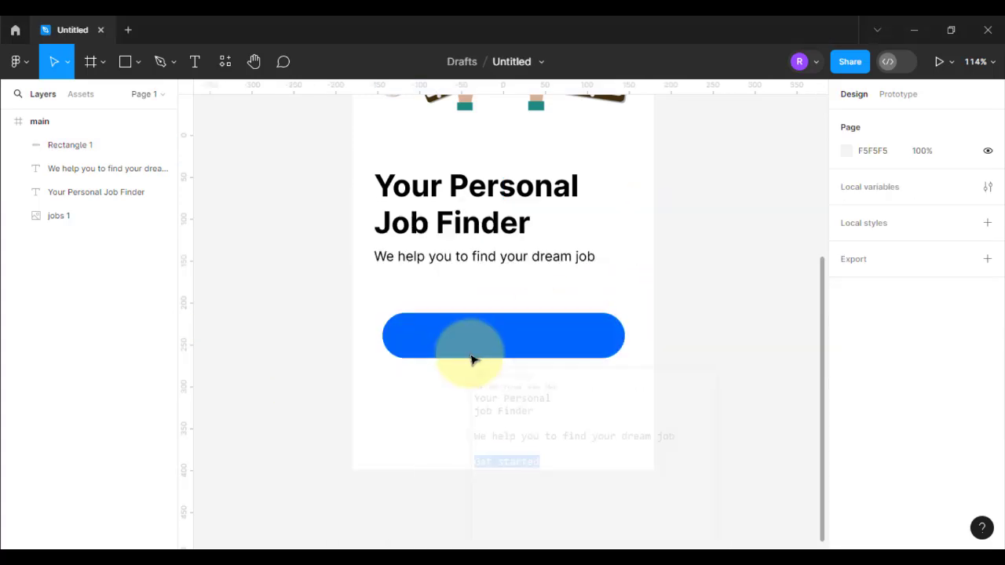
{"action": "key", "text": "t"}
{"action": "left_click", "coordinate": [466, 337]}
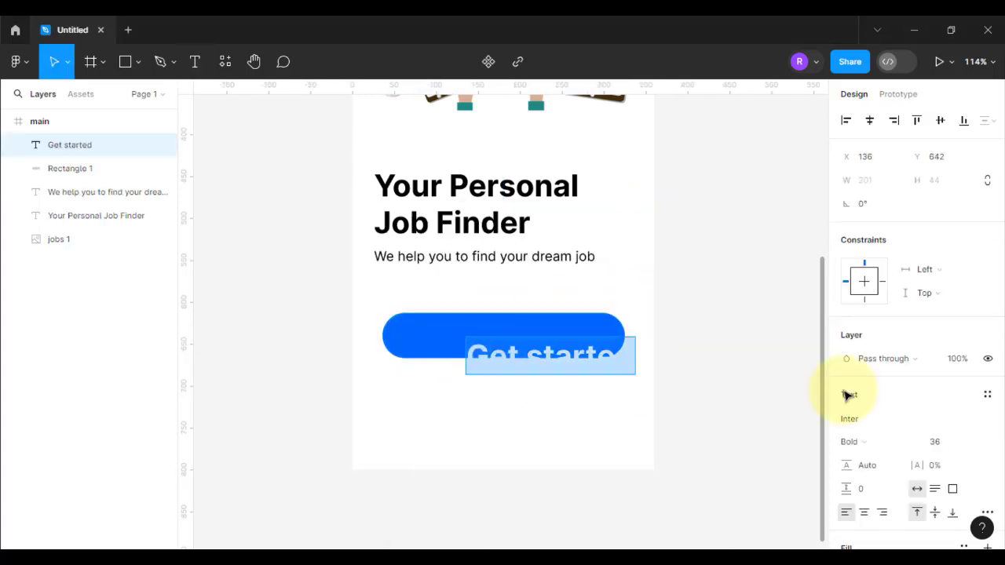
{"action": "left_click", "coordinate": [950, 441]}
{"action": "left_click", "coordinate": [956, 384]}
{"action": "key", "text": "Escape"}
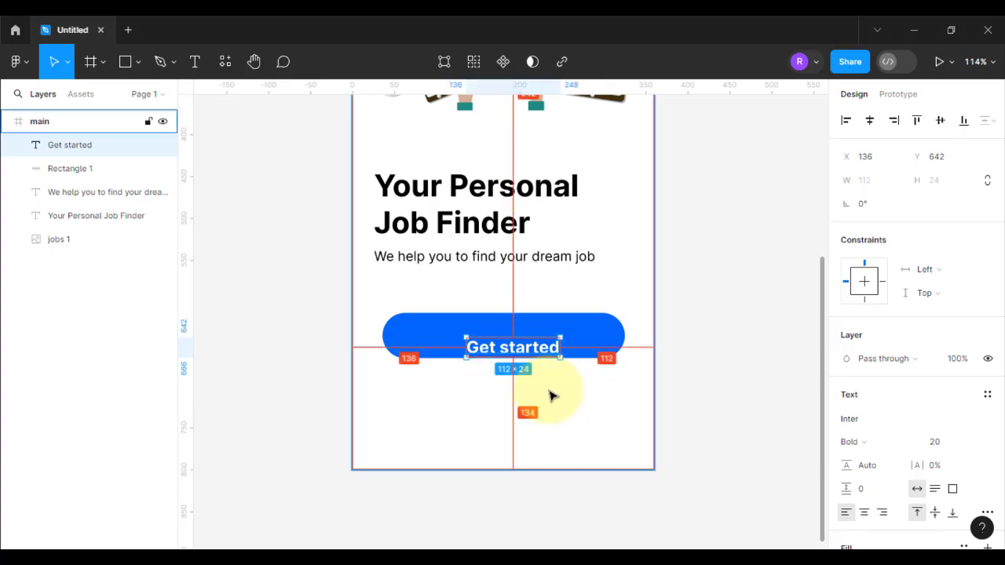
Centre the "Get started" label horizontally and vertically on the blue button.
{"action": "scroll", "coordinate": [549, 391], "scroll_direction": "up", "scroll_amount": 1}
{"action": "left_click_drag", "start_coordinate": [520, 335], "coordinate": [495, 324]}
{"action": "left_click", "coordinate": [510, 400]}
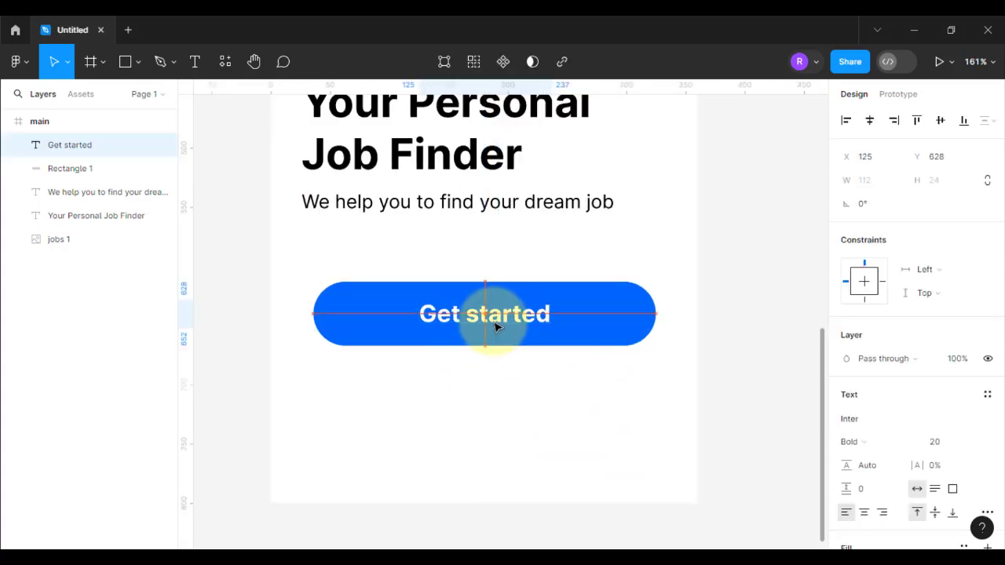
{"action": "left_click", "coordinate": [497, 408]}
Examine the overall layout of the main frame from the image down to the button.
{"action": "scroll", "coordinate": [498, 409], "scroll_direction": "down", "scroll_amount": 5}
{"action": "left_click", "coordinate": [494, 265]}
{"action": "scroll", "coordinate": [495, 251], "scroll_direction": "up", "scroll_amount": 1}
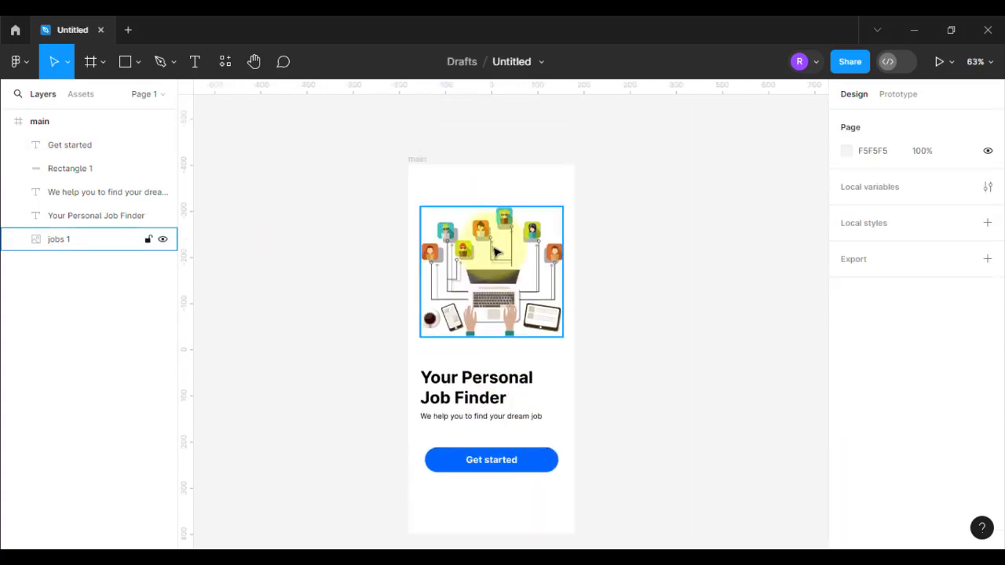
{"action": "scroll", "coordinate": [499, 240], "scroll_direction": "down", "scroll_amount": 4}
{"action": "scroll", "coordinate": [497, 310], "scroll_direction": "up", "scroll_amount": 4}
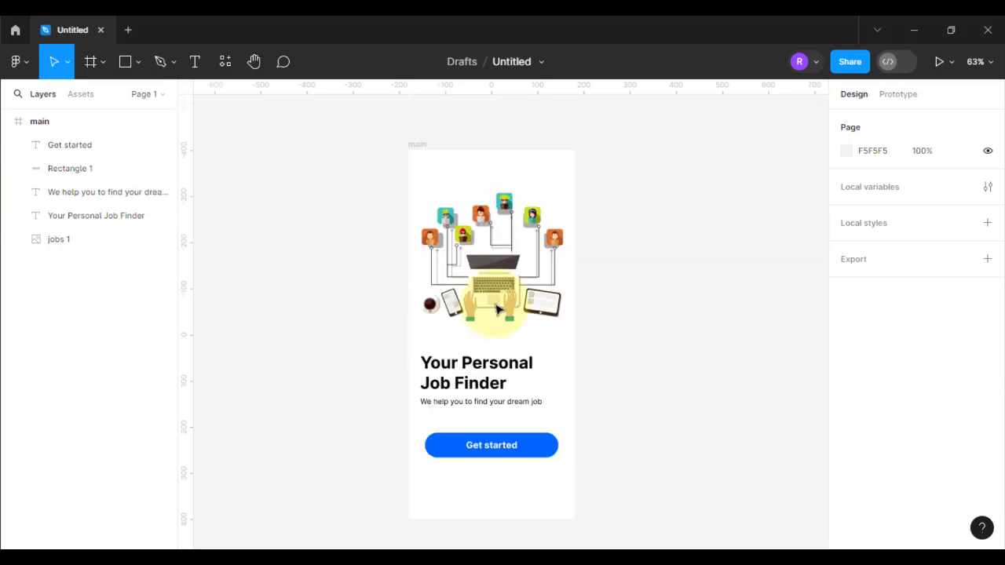
{"action": "scroll", "coordinate": [498, 309], "scroll_direction": "up", "scroll_amount": 1}
{"action": "scroll", "coordinate": [499, 310], "scroll_direction": "down", "scroll_amount": 1}
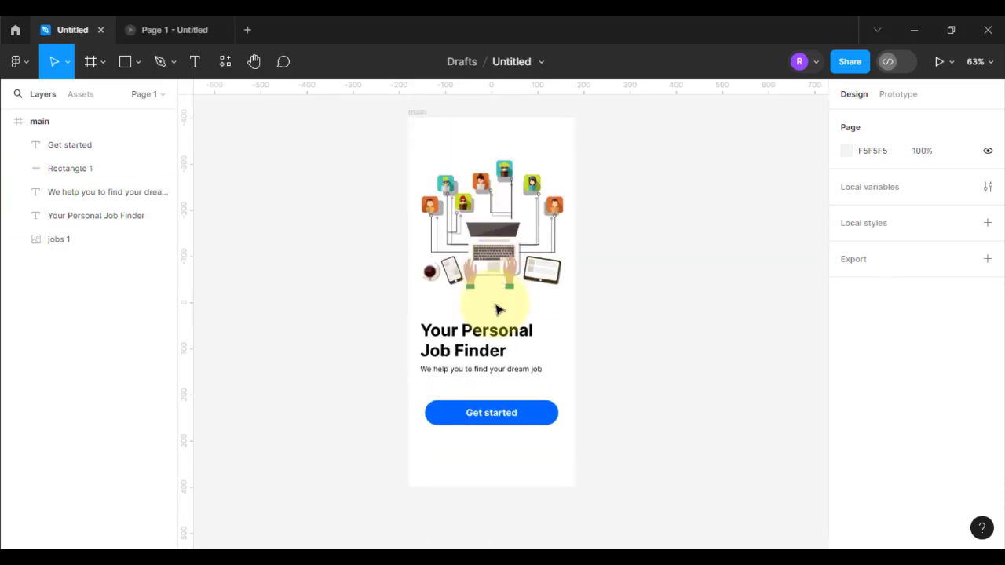
{"action": "scroll", "coordinate": [509, 434], "scroll_direction": "up", "scroll_amount": 2}
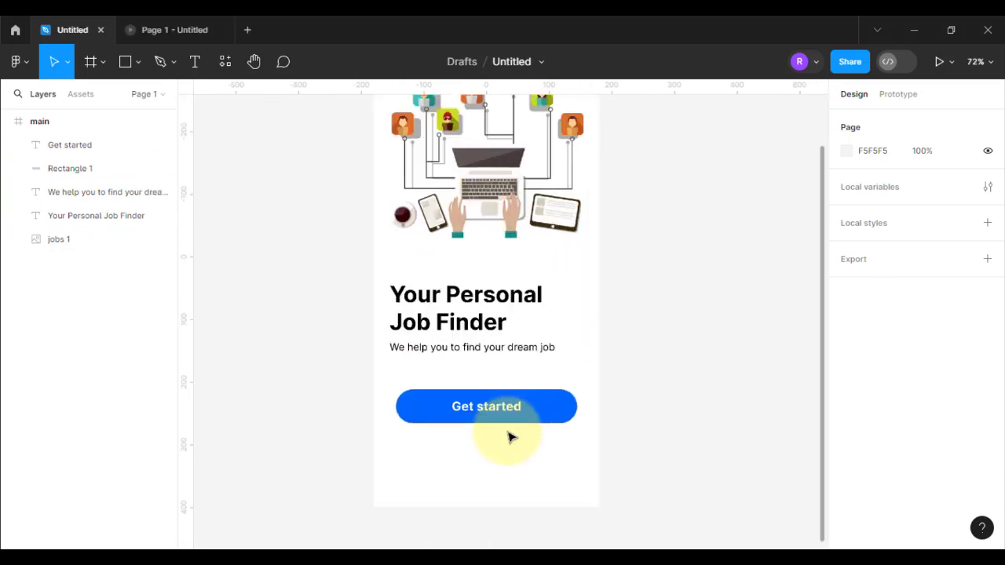
Move the blue button together with its "Get started" label lower in the frame.
{"action": "scroll", "coordinate": [509, 432], "scroll_direction": "up", "scroll_amount": 2}
{"action": "left_click_drag", "start_coordinate": [629, 431], "coordinate": [354, 362]}
{"action": "left_click_drag", "start_coordinate": [471, 403], "coordinate": [473, 461]}
{"action": "left_click", "coordinate": [201, 104]}
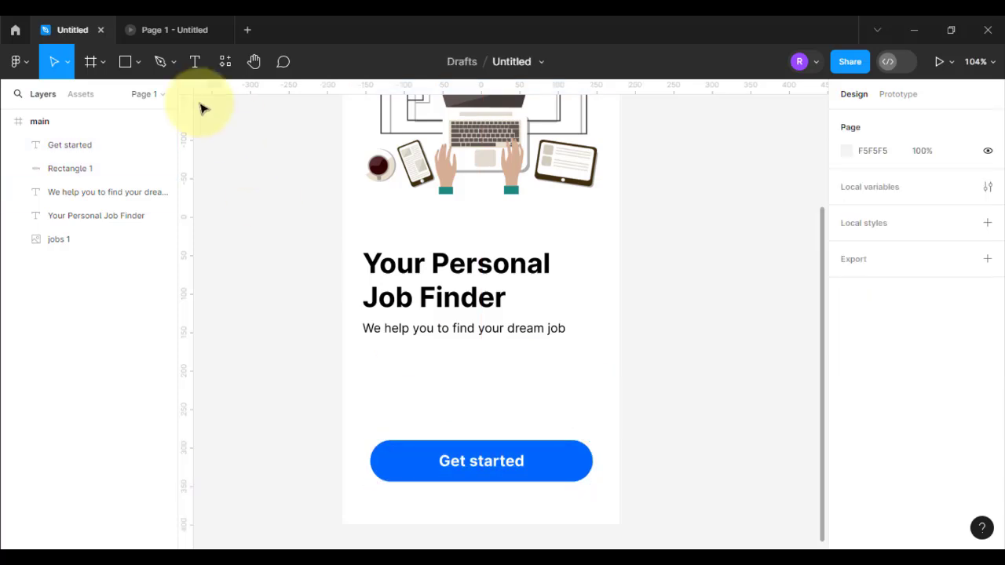
Add a horizontal guide at 627 below the tagline and draw a rectangle about 42 × 12 resting on it.
{"action": "left_click", "coordinate": [138, 62]}
{"action": "left_click", "coordinate": [103, 99]}
{"action": "scroll", "coordinate": [445, 356], "scroll_direction": "up", "scroll_amount": 2}
{"action": "left_click_drag", "start_coordinate": [479, 86], "coordinate": [516, 413]}
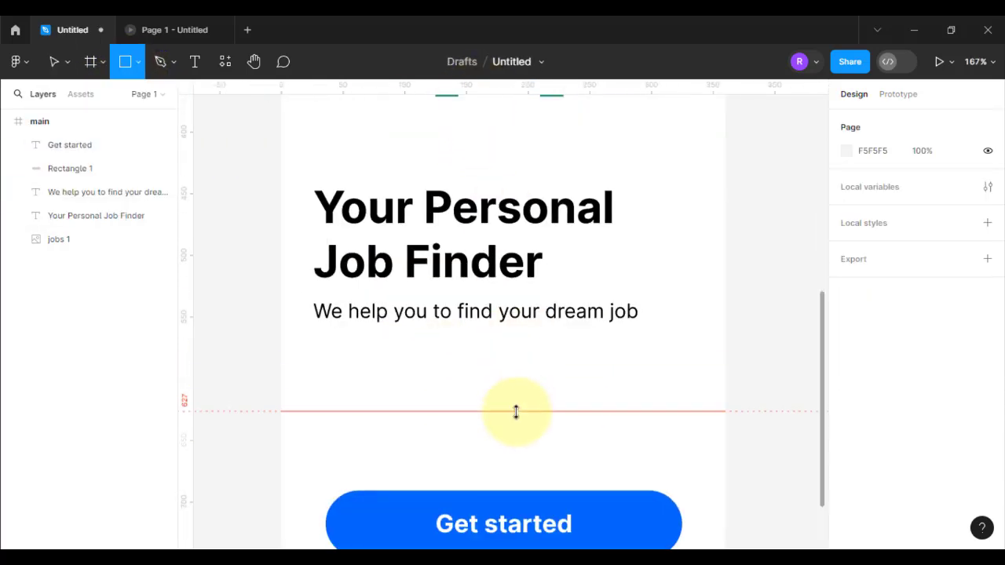
{"action": "scroll", "coordinate": [432, 404], "scroll_direction": "up", "scroll_amount": 2}
{"action": "scroll", "coordinate": [400, 376], "scroll_direction": "down", "scroll_amount": 3}
{"action": "left_click_drag", "start_coordinate": [382, 336], "coordinate": [442, 352]}
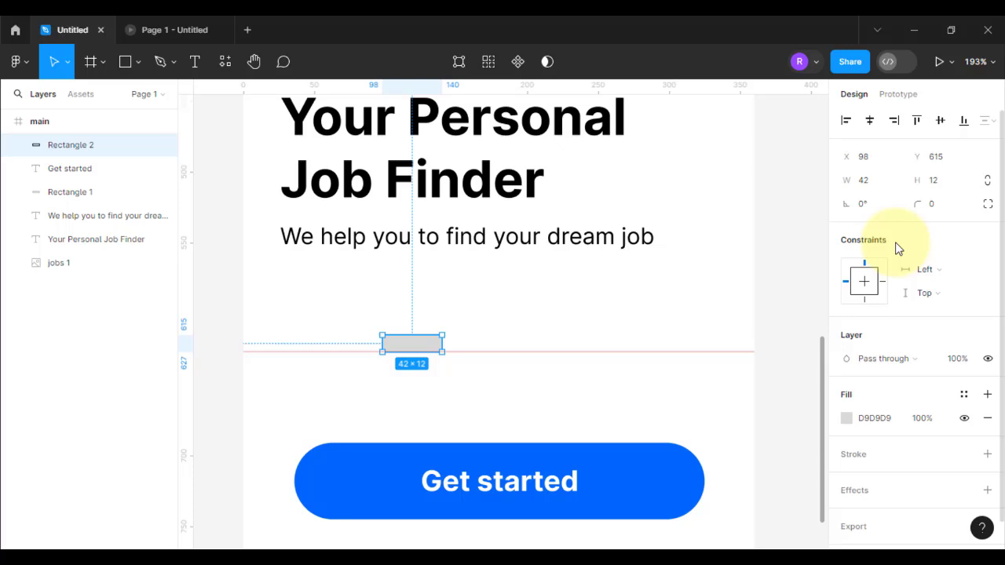
Fill the small rectangle with 0066FF and set its corner radius to 60.
{"action": "left_click", "coordinate": [845, 419]}
{"action": "left_click", "coordinate": [738, 470]}
{"action": "key", "text": "Escape"}
Halve the small blue bar's height by lowering its top edge, keeping its bottom on the guide.
{"action": "scroll", "coordinate": [416, 351], "scroll_direction": "up", "scroll_amount": 4}
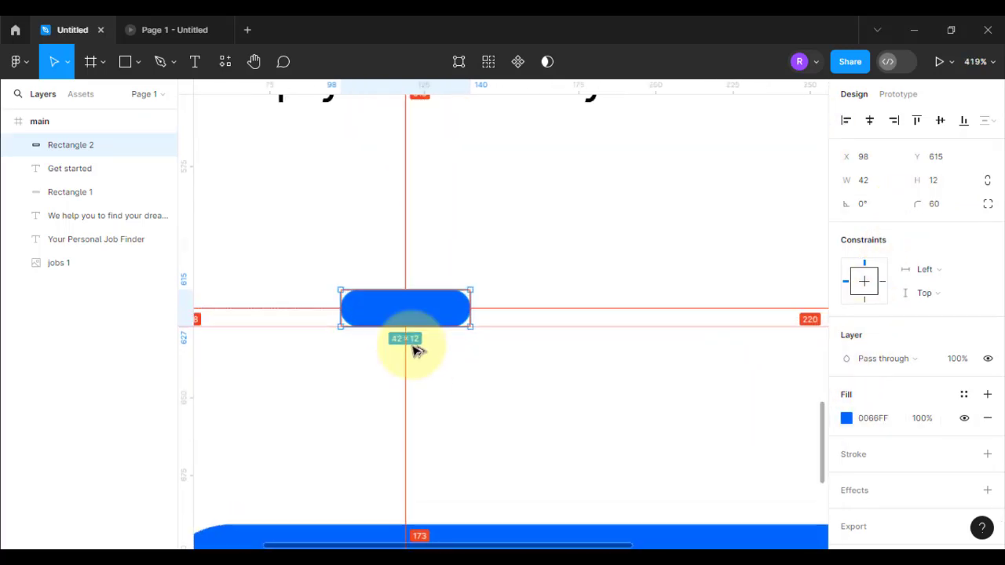
{"action": "left_click_drag", "start_coordinate": [409, 289], "coordinate": [408, 308]}
{"action": "left_click", "coordinate": [518, 293]}
Add a row of four small circles, 10 × 10 each and filled with dark grey 625C5C, beside the blue bar.
{"action": "key", "text": "p"}
{"action": "left_click", "coordinate": [137, 62]}
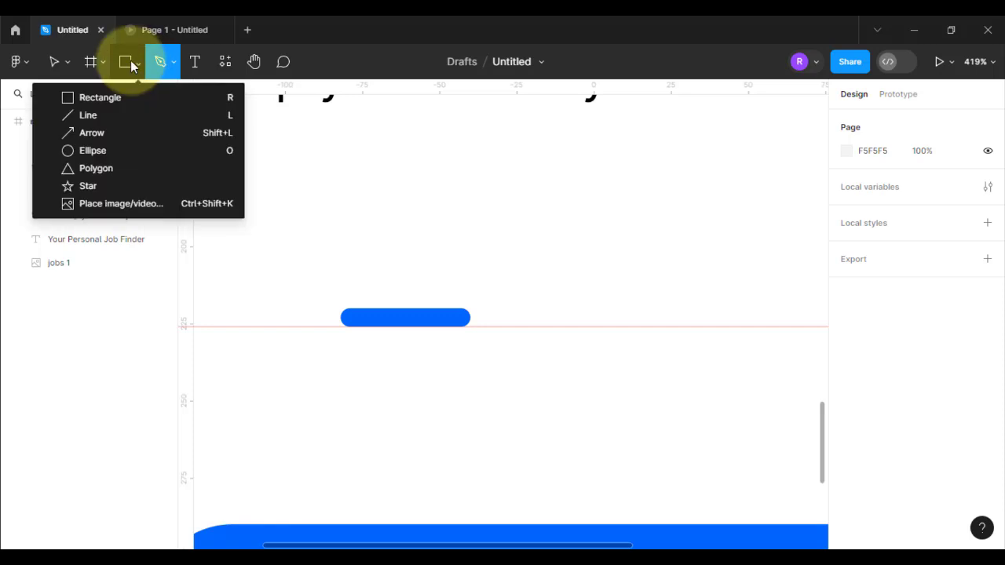
{"action": "left_click", "coordinate": [102, 150]}
{"action": "left_click_drag", "start_coordinate": [494, 294], "coordinate": [652, 309]}
{"action": "left_click", "coordinate": [846, 418]}
{"action": "left_click", "coordinate": [681, 295]}
{"action": "left_click", "coordinate": [628, 359]}
Move the blue bar and the four dots together towards the frame's horizontal centre.
{"action": "scroll", "coordinate": [648, 365], "scroll_direction": "down", "scroll_amount": 6}
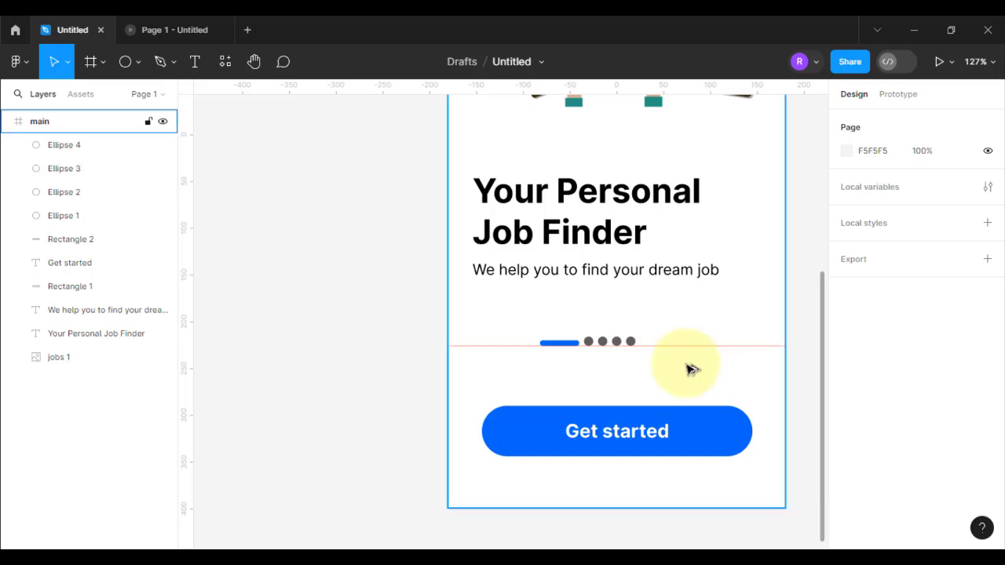
{"action": "scroll", "coordinate": [691, 369], "scroll_direction": "up", "scroll_amount": 1}
{"action": "left_click_drag", "start_coordinate": [686, 362], "coordinate": [514, 314]}
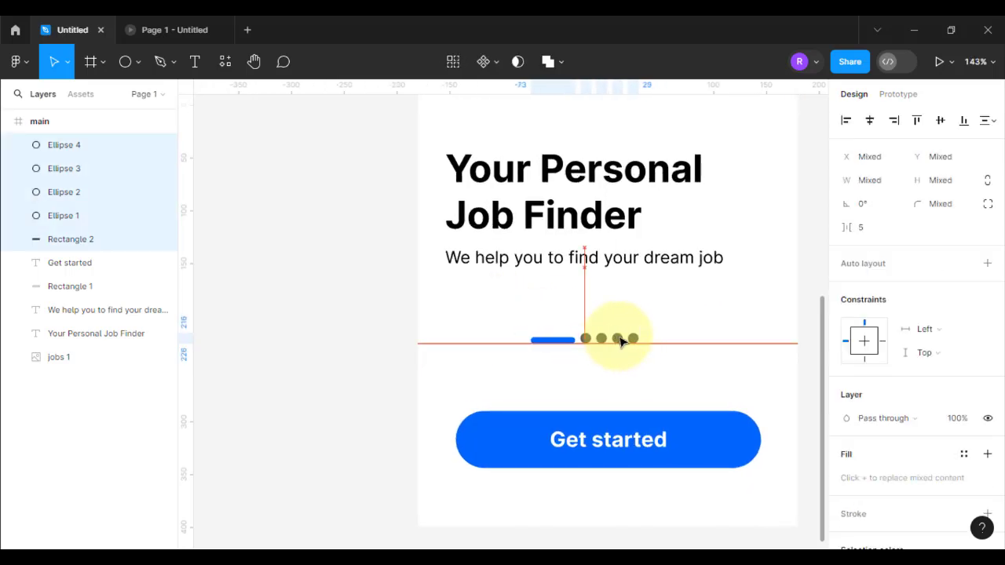
{"action": "left_click", "coordinate": [639, 385]}
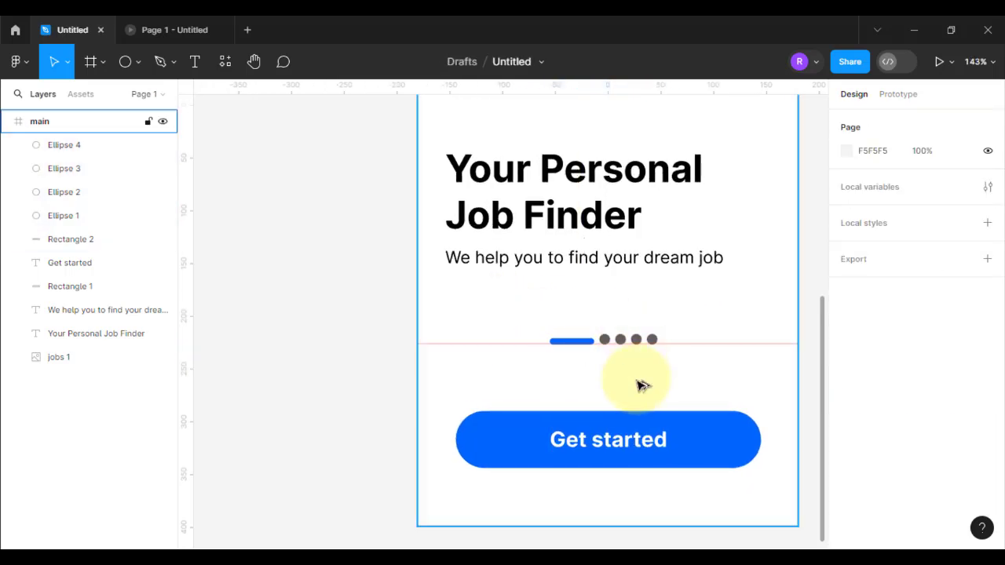
{"action": "scroll", "coordinate": [718, 384], "scroll_direction": "down", "scroll_amount": 3}
{"action": "left_click_drag", "start_coordinate": [718, 384], "coordinate": [624, 373]}
{"action": "left_click_drag", "start_coordinate": [614, 368], "coordinate": [516, 342]}
{"action": "scroll", "coordinate": [579, 351], "scroll_direction": "up", "scroll_amount": 3}
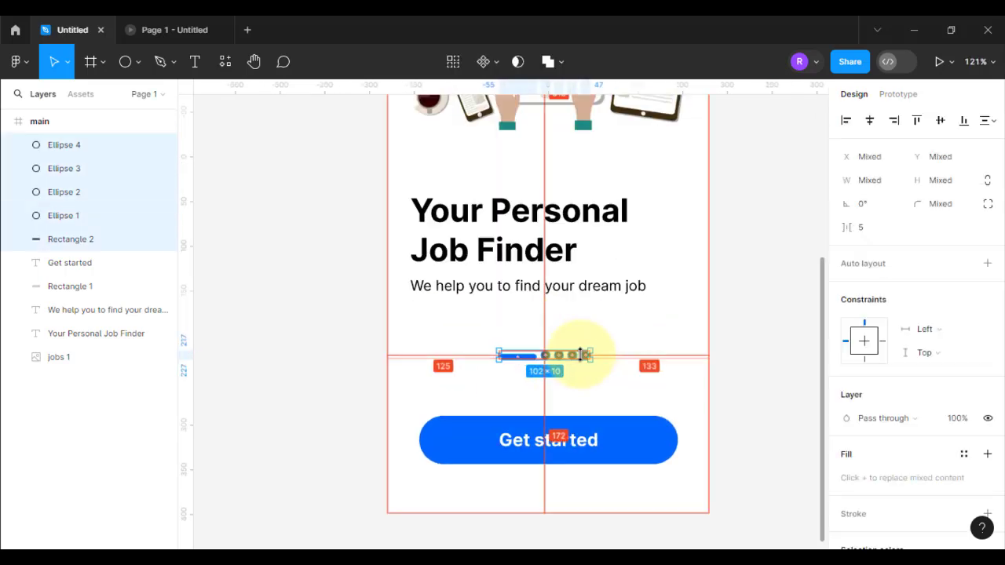
Nudge the blue bar and its four dots slightly to the left as one selection.
{"action": "scroll", "coordinate": [581, 346], "scroll_direction": "up", "scroll_amount": 2}
{"action": "left_click", "coordinate": [622, 377]}
{"action": "left_click_drag", "start_coordinate": [622, 377], "coordinate": [625, 88]}
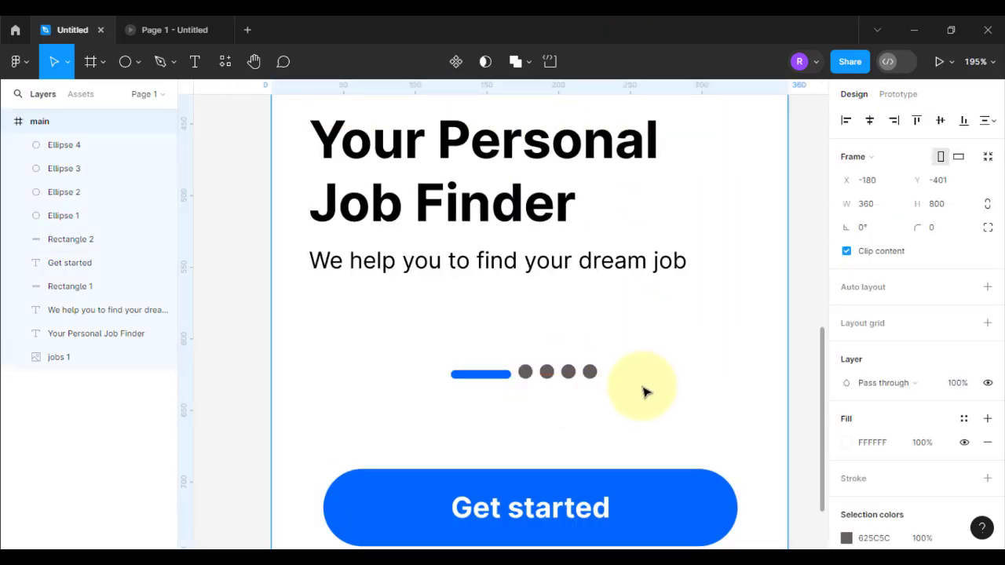
{"action": "left_click_drag", "start_coordinate": [591, 391], "coordinate": [464, 330]}
{"action": "left_click", "coordinate": [556, 368]}
{"action": "scroll", "coordinate": [508, 384], "scroll_direction": "down", "scroll_amount": 2}
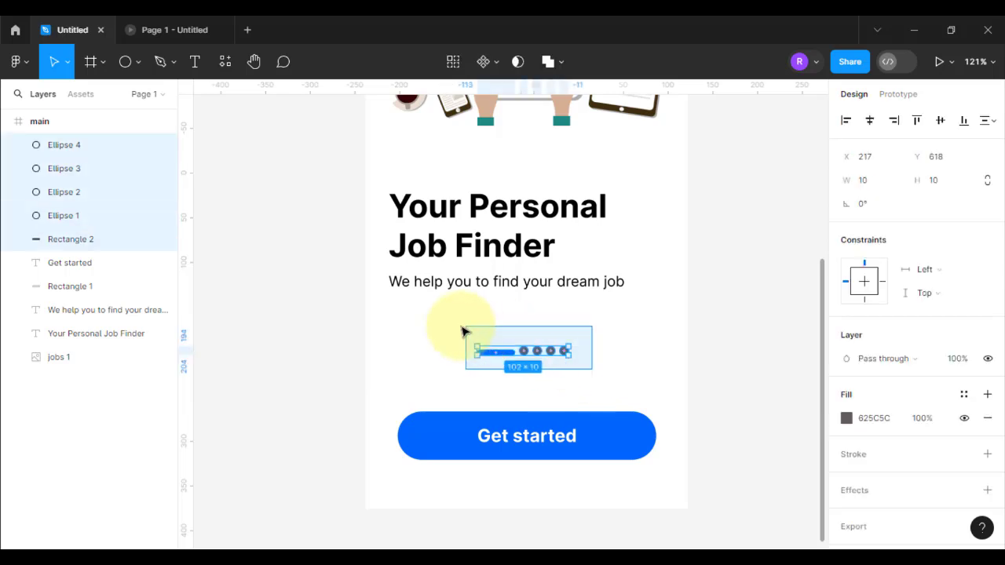
{"action": "key", "text": "Escape"}
Check the screen in the phone preview and shift the heading and tagline slightly down in the design.
{"action": "left_click", "coordinate": [174, 29]}
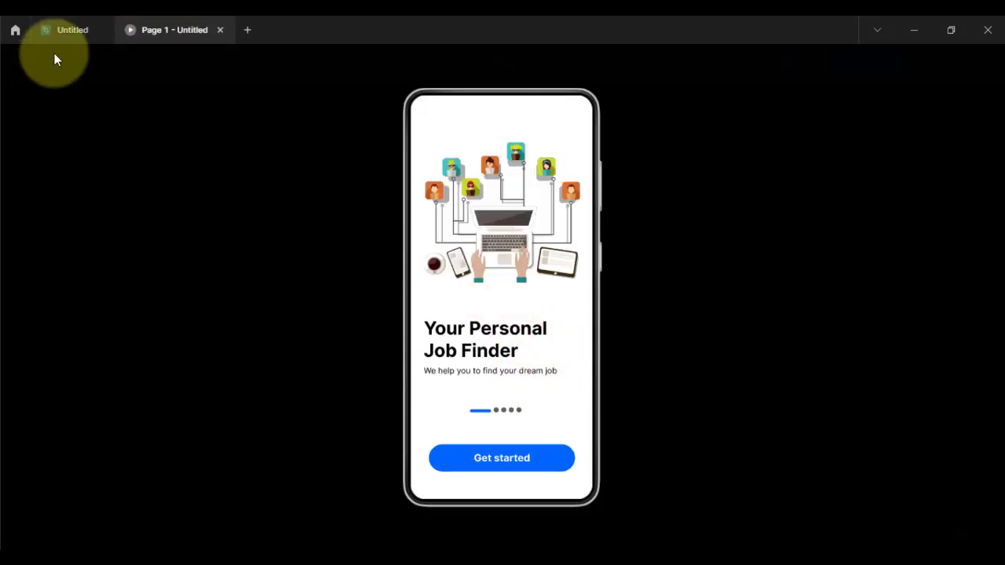
{"action": "left_click", "coordinate": [64, 31]}
{"action": "left_click_drag", "start_coordinate": [377, 173], "coordinate": [612, 305]}
{"action": "left_click_drag", "start_coordinate": [555, 269], "coordinate": [555, 275]}
Change the tagline's text colour to grey 717171.
{"action": "left_click", "coordinate": [581, 316]}
{"action": "double_click", "coordinate": [584, 291]}
{"action": "scroll", "coordinate": [852, 417], "scroll_direction": "down", "scroll_amount": 4}
{"action": "left_click", "coordinate": [846, 387]}
{"action": "left_click", "coordinate": [652, 269]}
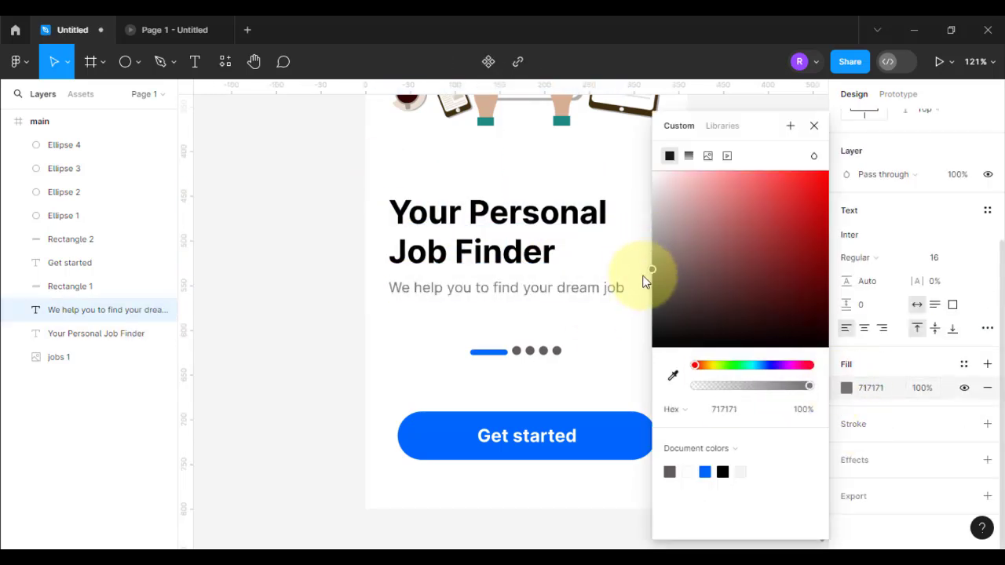
{"action": "left_click", "coordinate": [814, 126]}
{"action": "left_click", "coordinate": [610, 332]}
Add an Android Large frame beside the main screen and rename it Home.
{"action": "scroll", "coordinate": [610, 333], "scroll_direction": "down", "scroll_amount": 3}
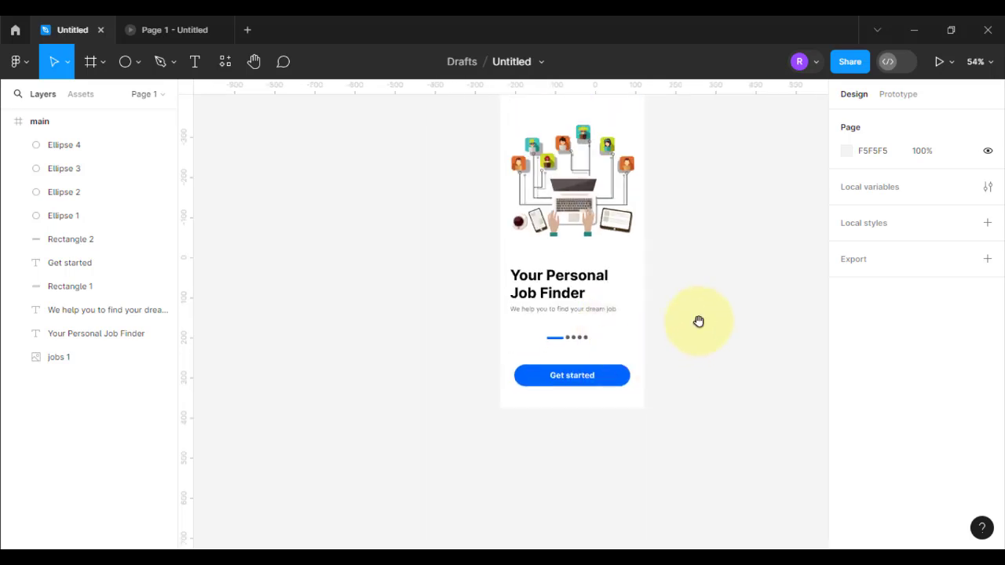
{"action": "left_click_drag", "start_coordinate": [699, 321], "coordinate": [544, 367]}
{"action": "left_click", "coordinate": [7, 121]}
{"action": "left_click", "coordinate": [105, 65]}
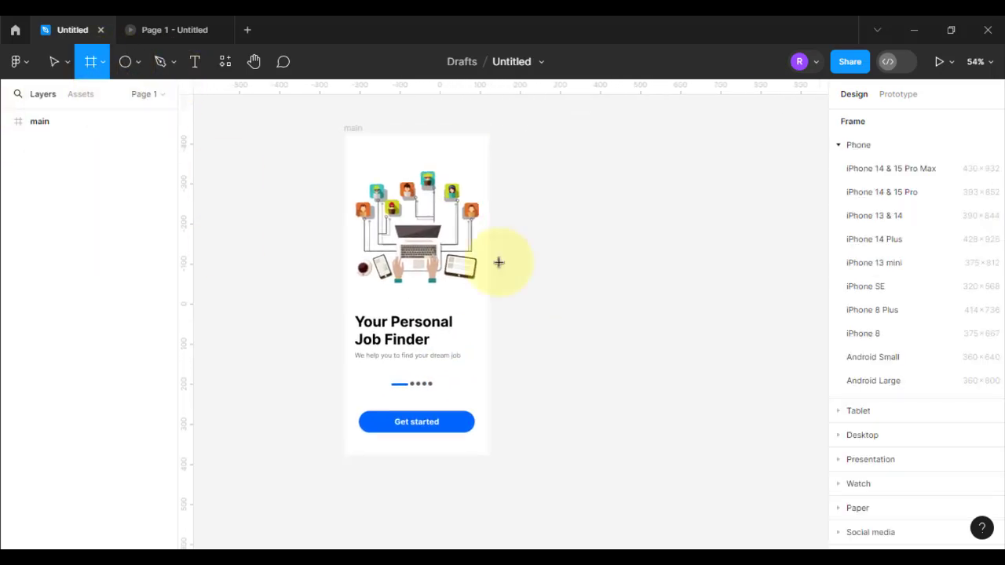
{"action": "left_click", "coordinate": [875, 379]}
{"action": "left_click_drag", "start_coordinate": [608, 266], "coordinate": [655, 243]}
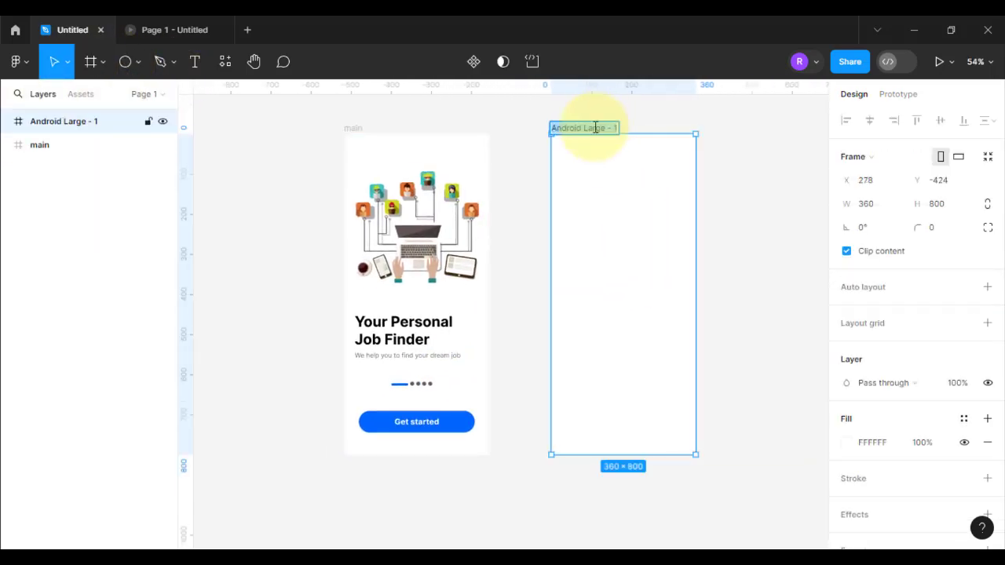
{"action": "key", "text": "Return"}
{"action": "left_click", "coordinate": [736, 187]}
Move the Home frame farther from the main screen, to X 383 and Y -413.
{"action": "scroll", "coordinate": [612, 231], "scroll_direction": "up", "scroll_amount": 1}
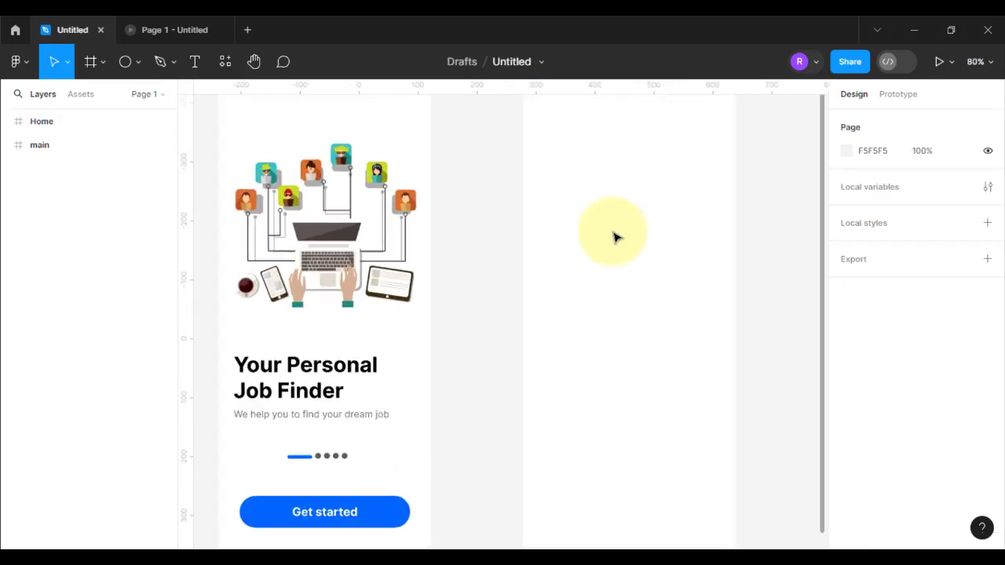
{"action": "left_click_drag", "start_coordinate": [612, 231], "coordinate": [533, 262]}
{"action": "scroll", "coordinate": [426, 287], "scroll_direction": "right", "scroll_amount": 2}
{"action": "scroll", "coordinate": [464, 285], "scroll_direction": "up", "scroll_amount": 1}
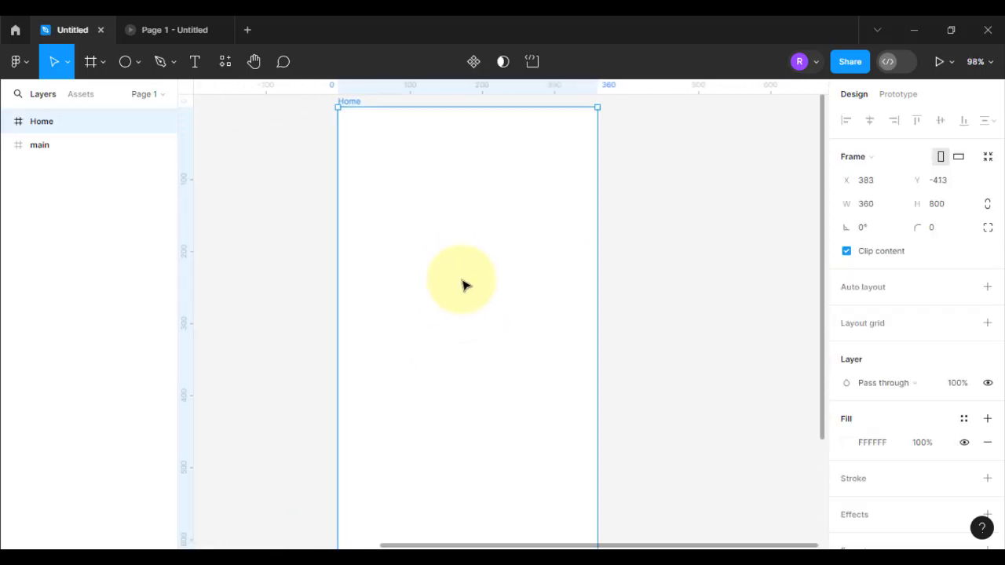
Draw a full-width rectangle of 360 × 205 across the top of the Home frame.
{"action": "scroll", "coordinate": [486, 319], "scroll_direction": "up", "scroll_amount": 2}
{"action": "left_click", "coordinate": [137, 61]}
{"action": "left_click", "coordinate": [117, 96]}
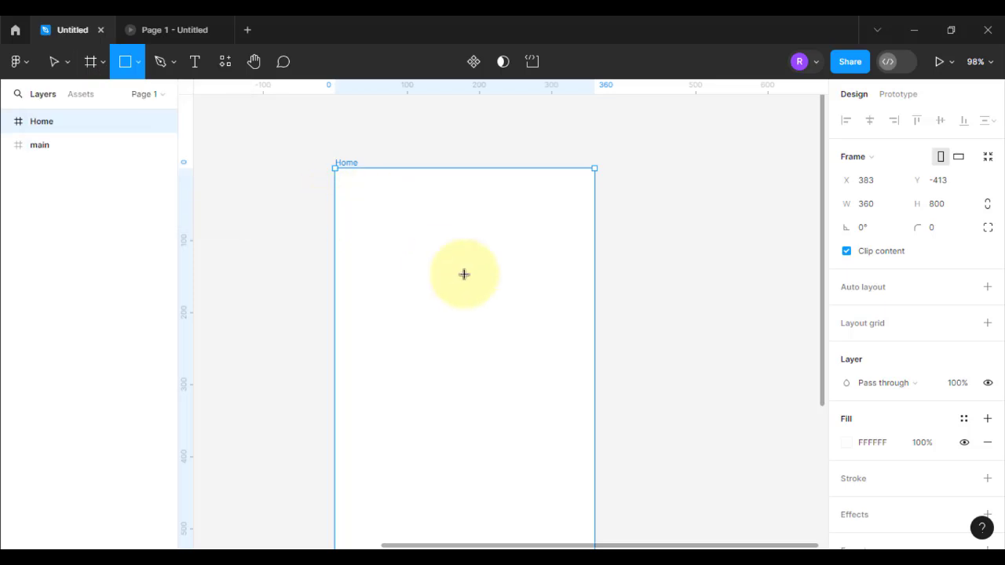
{"action": "mouse_move", "coordinate": [335, 168]}
{"action": "left_mouse_down"}
{"action": "mouse_move", "coordinate": [471, 260]}
{"action": "mouse_move", "coordinate": [595, 316]}
{"action": "left_mouse_up"}
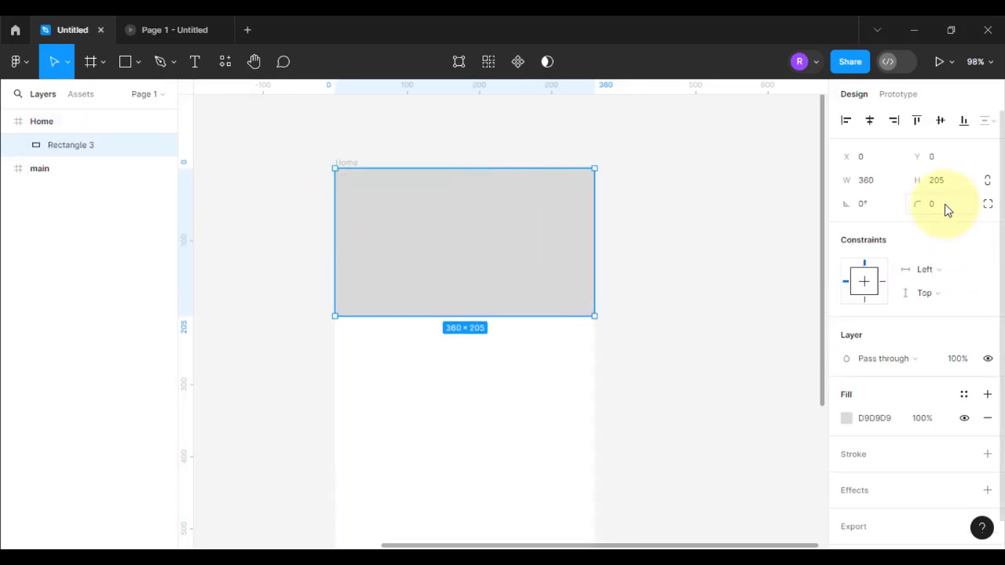
Round only the two bottom corners of the header rectangle with a radius of 20.
{"action": "left_click", "coordinate": [988, 203]}
{"action": "left_click", "coordinate": [705, 269]}
{"action": "type", "text": "20"}
{"action": "key", "text": "Return"}
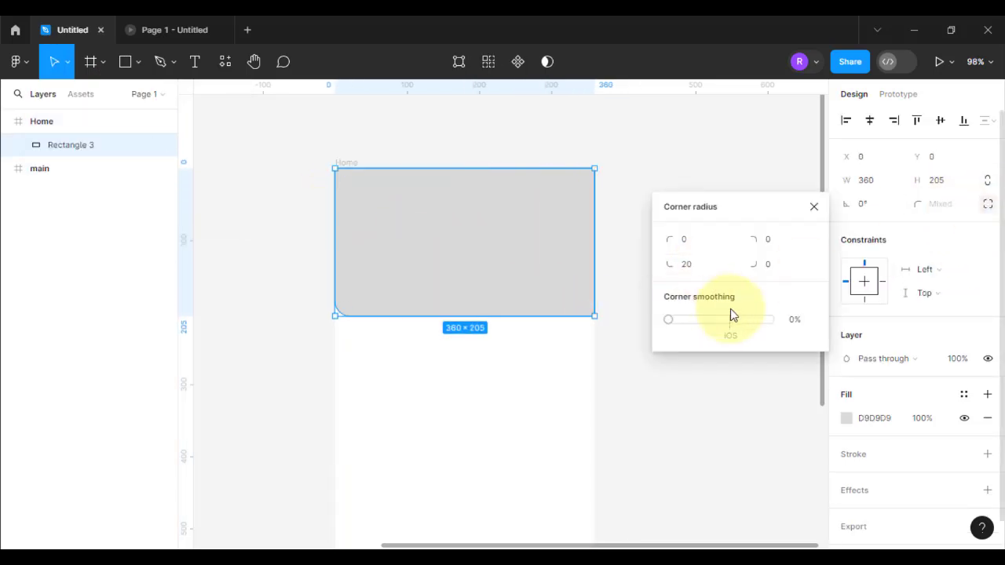
{"action": "left_click", "coordinate": [750, 264]}
{"action": "type", "text": "20"}
{"action": "key", "text": "Return"}
{"action": "left_click", "coordinate": [620, 259]}
Give the header rectangle a linear gradient fill running horizontally from its left edge to its right edge.
{"action": "left_click", "coordinate": [556, 264]}
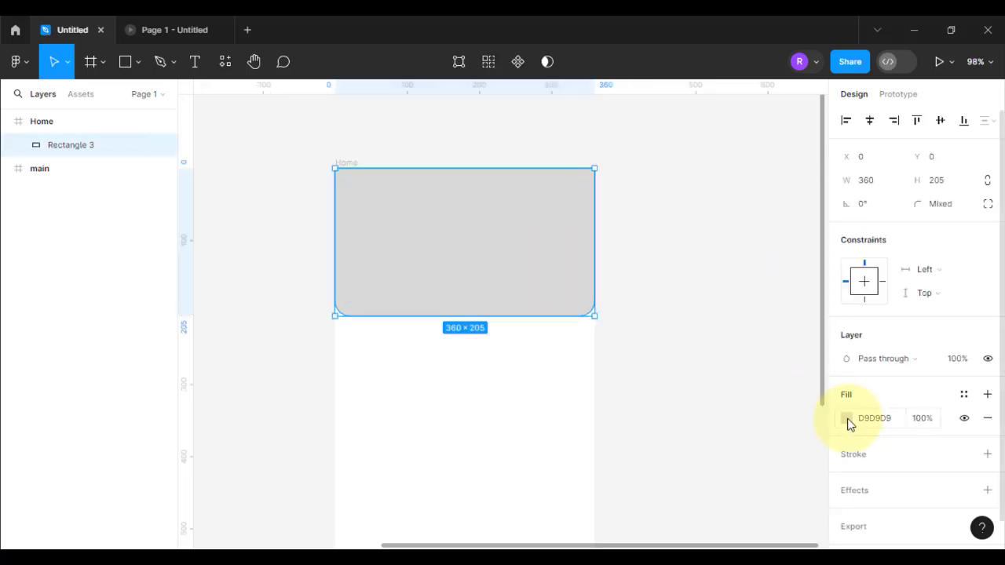
{"action": "left_click", "coordinate": [847, 418]}
{"action": "left_click", "coordinate": [688, 124]}
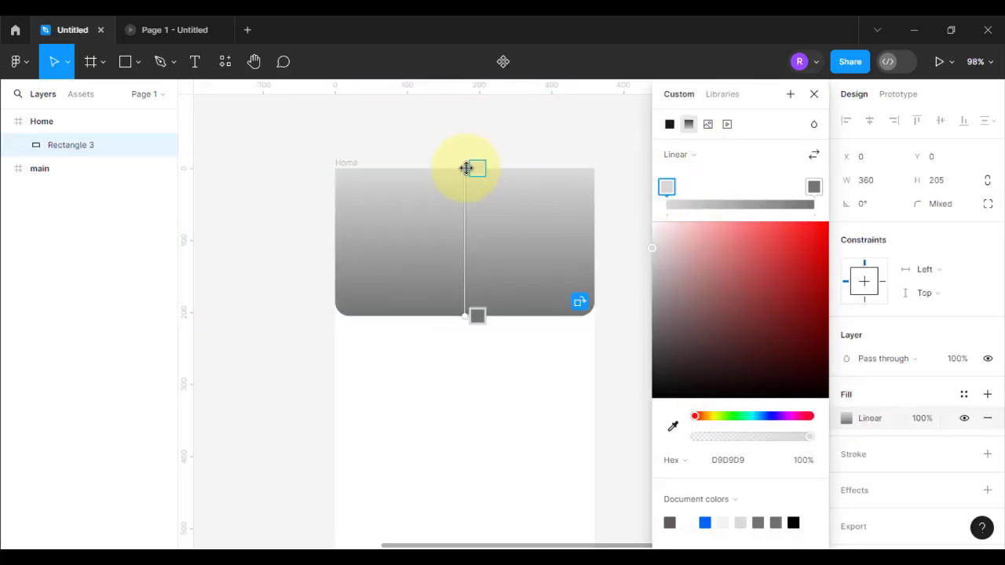
{"action": "left_click_drag", "start_coordinate": [466, 168], "coordinate": [329, 240]}
{"action": "left_click_drag", "start_coordinate": [502, 289], "coordinate": [590, 245]}
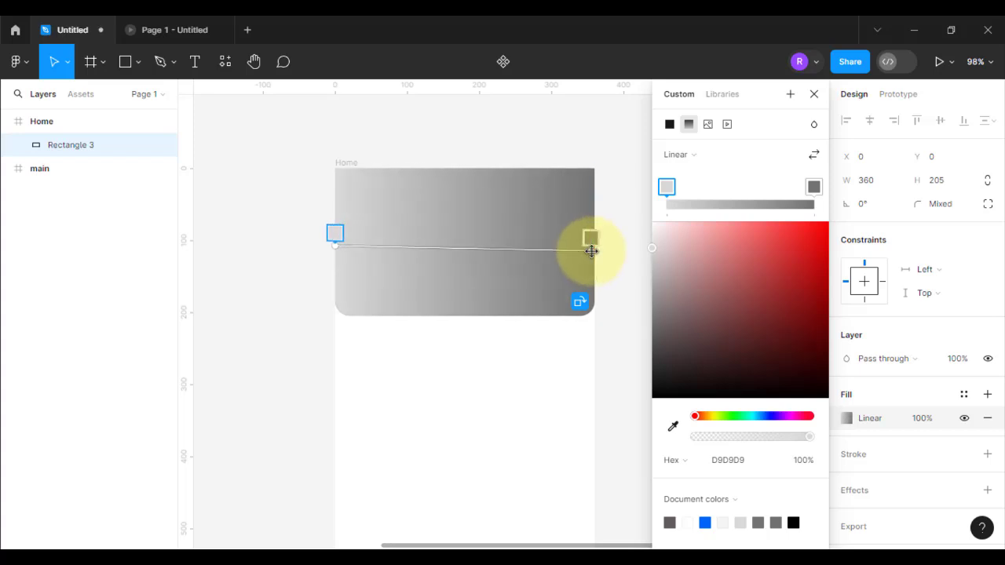
Set the header gradient's starting colour to 0066FF.
{"action": "left_click", "coordinate": [694, 463]}
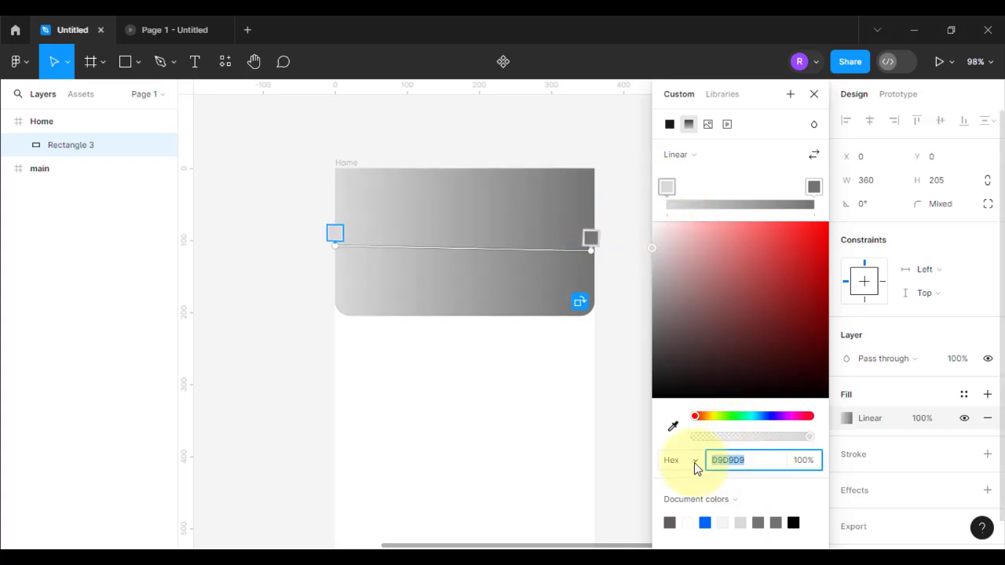
{"action": "type", "text": "0066FF"}
{"action": "key", "text": "Return"}
Change the header gradient's end colour to a muted greyish blue.
{"action": "left_click", "coordinate": [815, 190]}
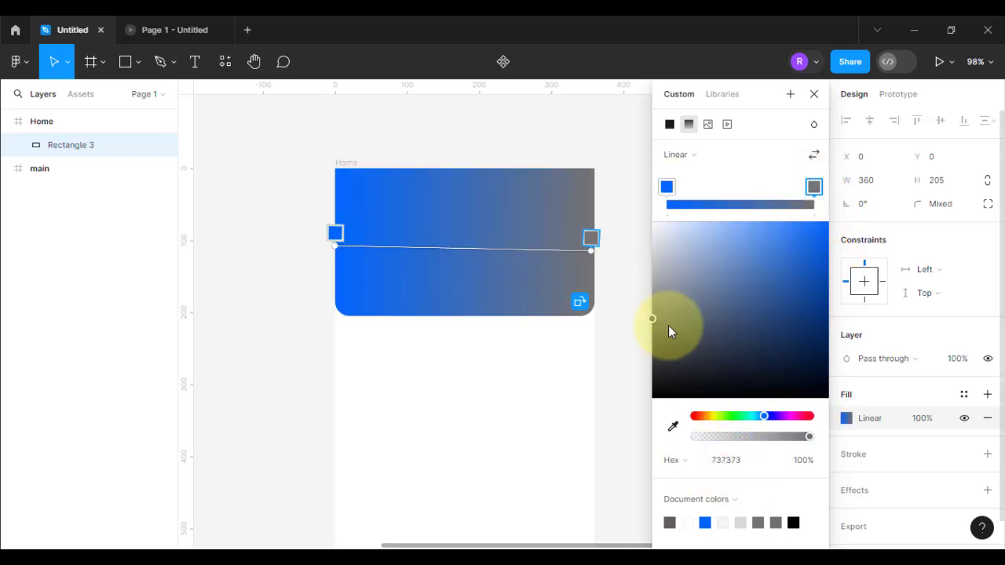
{"action": "left_click", "coordinate": [656, 255]}
{"action": "left_click", "coordinate": [672, 431]}
{"action": "left_click", "coordinate": [359, 294]}
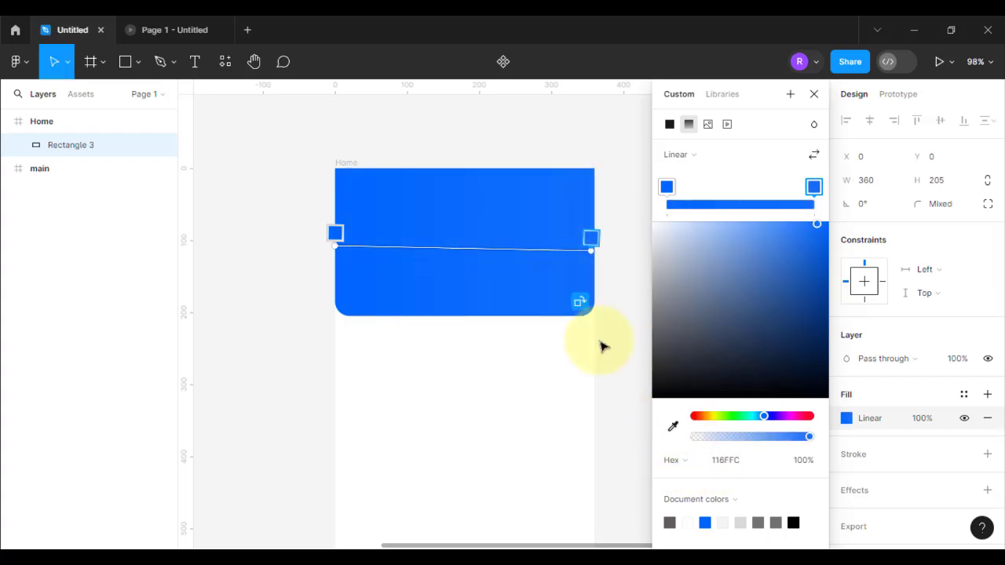
{"action": "left_click_drag", "start_coordinate": [810, 226], "coordinate": [720, 270]}
{"action": "key", "text": "Escape"}
{"action": "left_click", "coordinate": [745, 201]}
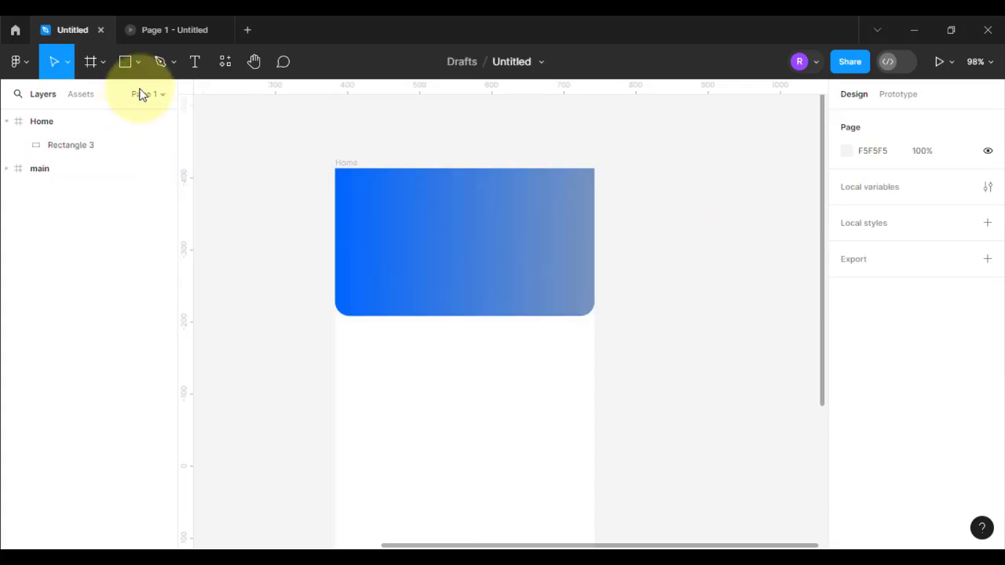
Place the ceiling lamp image in the header, about 123 × 142, hanging from the top edge near the right side.
{"action": "left_click", "coordinate": [138, 62]}
{"action": "left_click", "coordinate": [139, 204]}
{"action": "double_click", "coordinate": [406, 162]}
{"action": "left_click", "coordinate": [522, 283]}
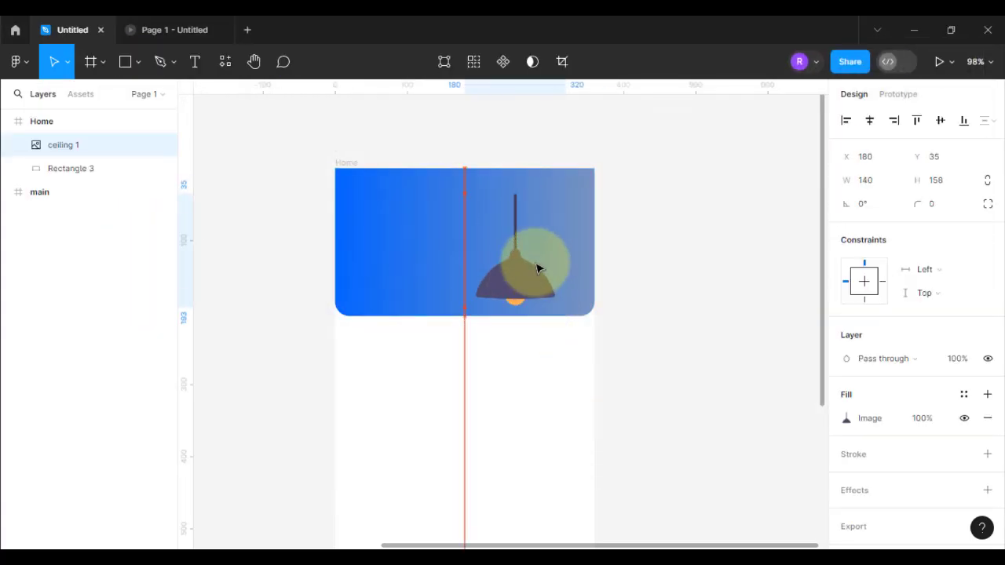
{"action": "left_click_drag", "start_coordinate": [539, 265], "coordinate": [554, 253]}
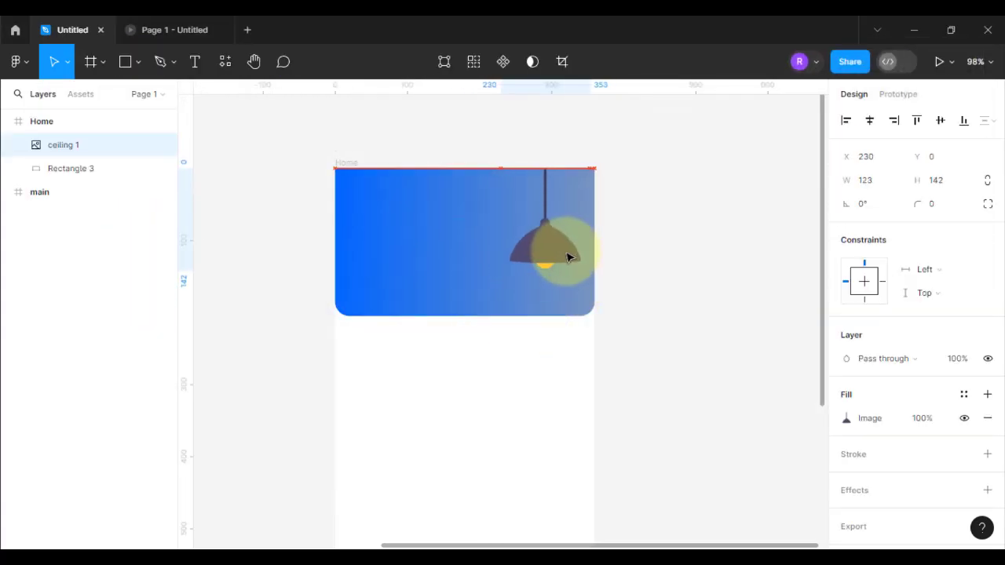
{"action": "key", "text": "Escape"}
Add a vertical guide at 10 in the Home frame and draw a circle about 43 × 44 against it near the header's upper-left corner.
{"action": "scroll", "coordinate": [390, 251], "scroll_direction": "up", "scroll_amount": 6}
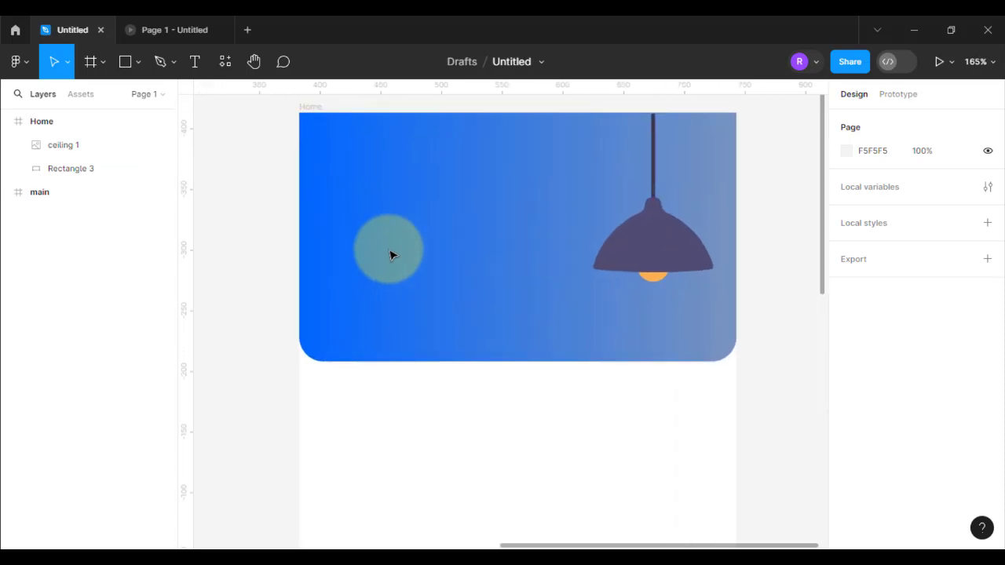
{"action": "left_click_drag", "start_coordinate": [374, 215], "coordinate": [350, 282]}
{"action": "left_click", "coordinate": [137, 63]}
{"action": "left_click", "coordinate": [115, 98]}
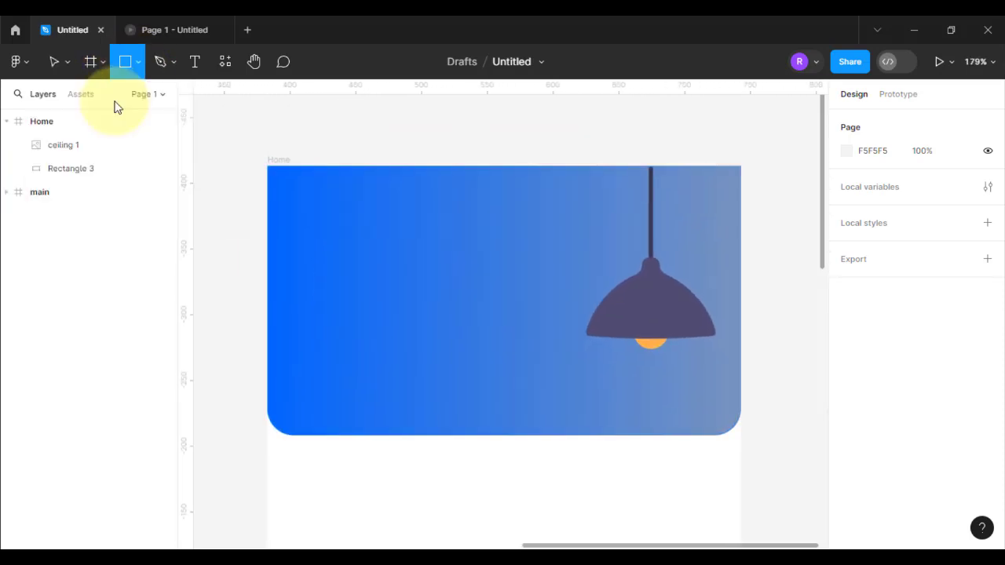
{"action": "left_click", "coordinate": [137, 63]}
{"action": "left_click", "coordinate": [92, 151]}
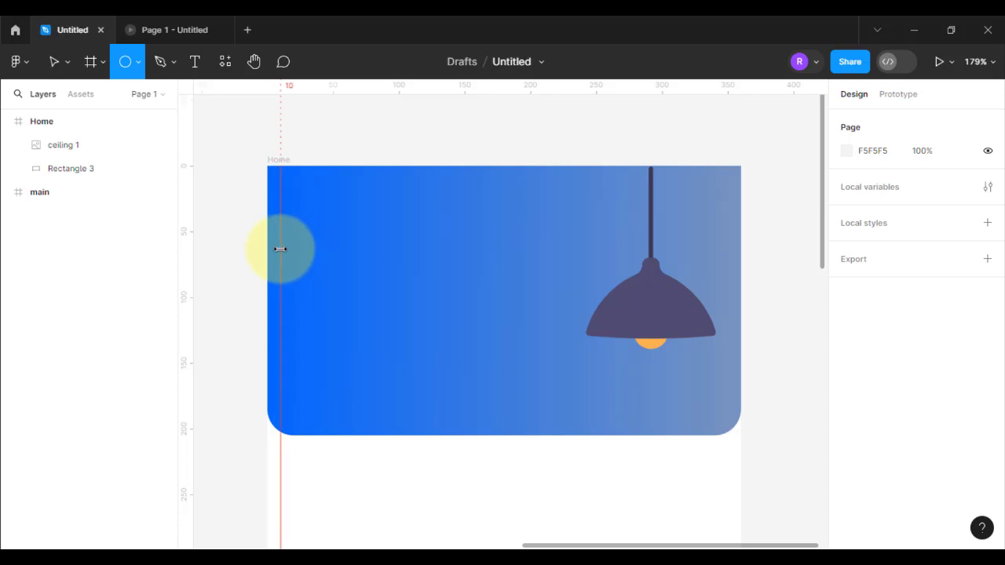
{"action": "mouse_move", "coordinate": [286, 183]}
{"action": "left_mouse_down"}
{"action": "mouse_move", "coordinate": [349, 250]}
{"action": "mouse_move", "coordinate": [323, 220]}
{"action": "left_mouse_up"}
Fill the header circle with a dark-haired man's portrait from the UI Faces plugin's popular avatars.
{"action": "left_click", "coordinate": [229, 66]}
{"action": "left_click", "coordinate": [312, 97]}
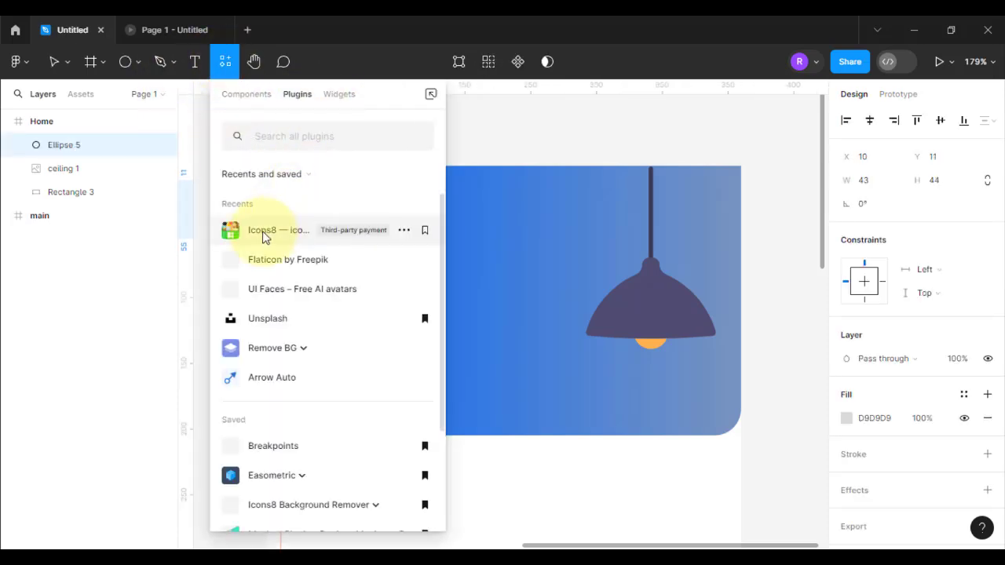
{"action": "left_click", "coordinate": [258, 290]}
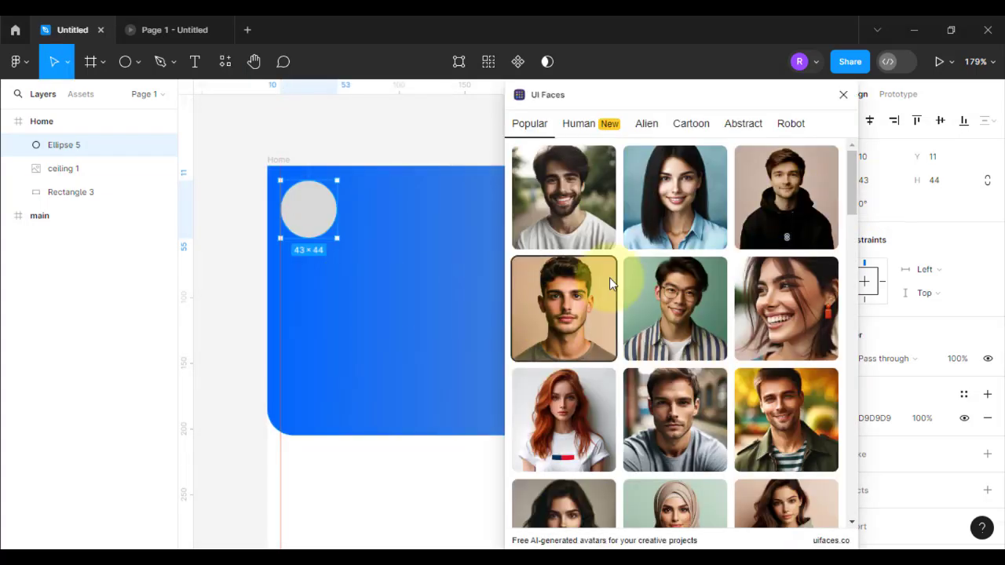
{"action": "left_click", "coordinate": [585, 315]}
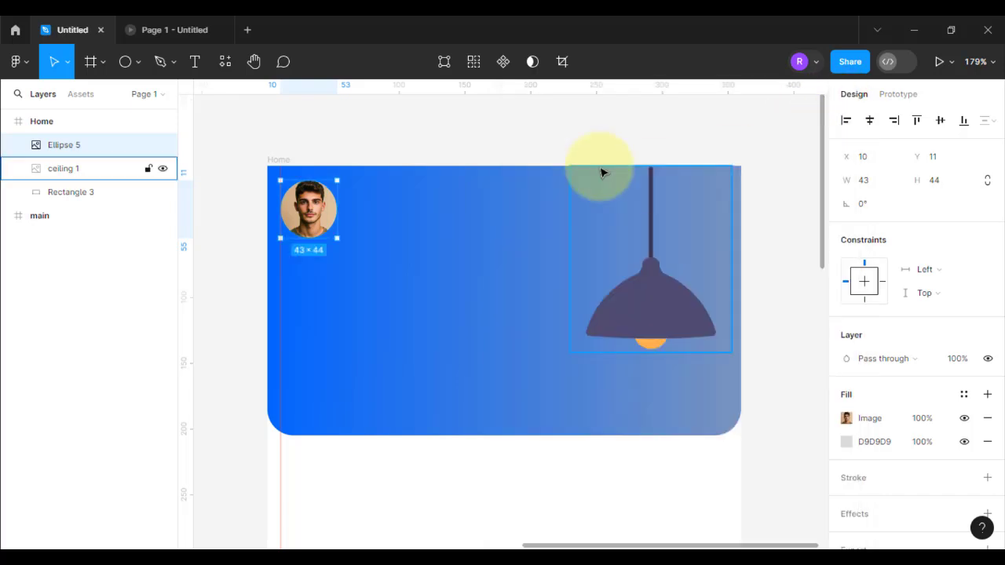
{"action": "key", "text": "Escape"}
Add the text "Hello" in the header and position it just right of the avatar's upper half.
{"action": "key", "text": "t"}
{"action": "left_click", "coordinate": [384, 228]}
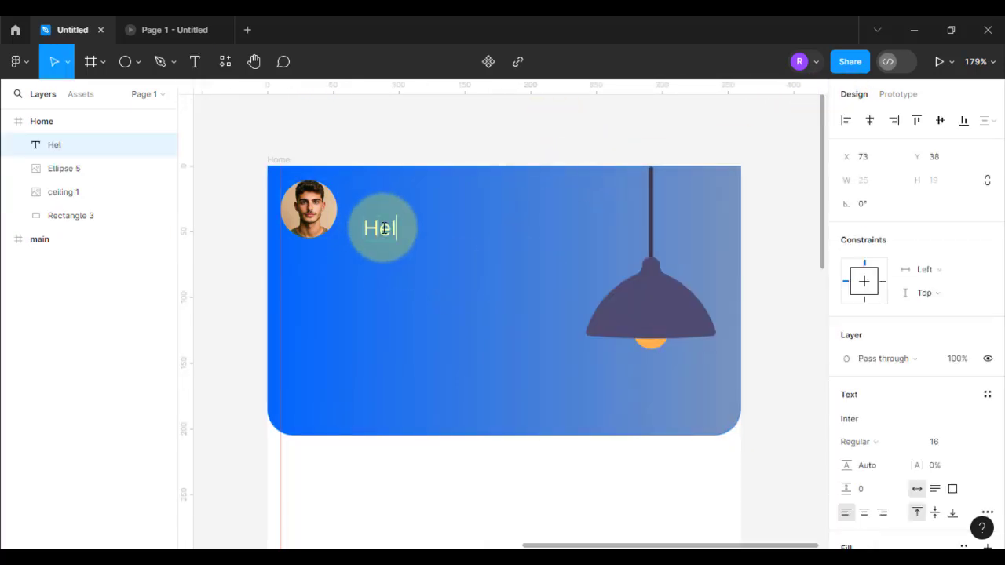
{"action": "type", "text": "Hello"}
{"action": "left_click", "coordinate": [401, 229]}
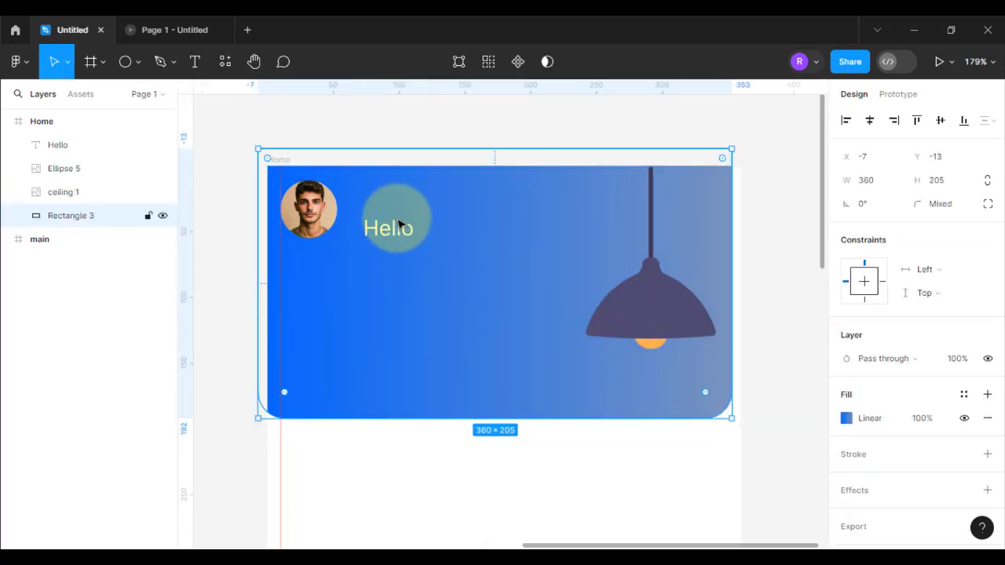
{"action": "key", "text": "Escape"}
{"action": "left_click_drag", "start_coordinate": [398, 242], "coordinate": [380, 213]}
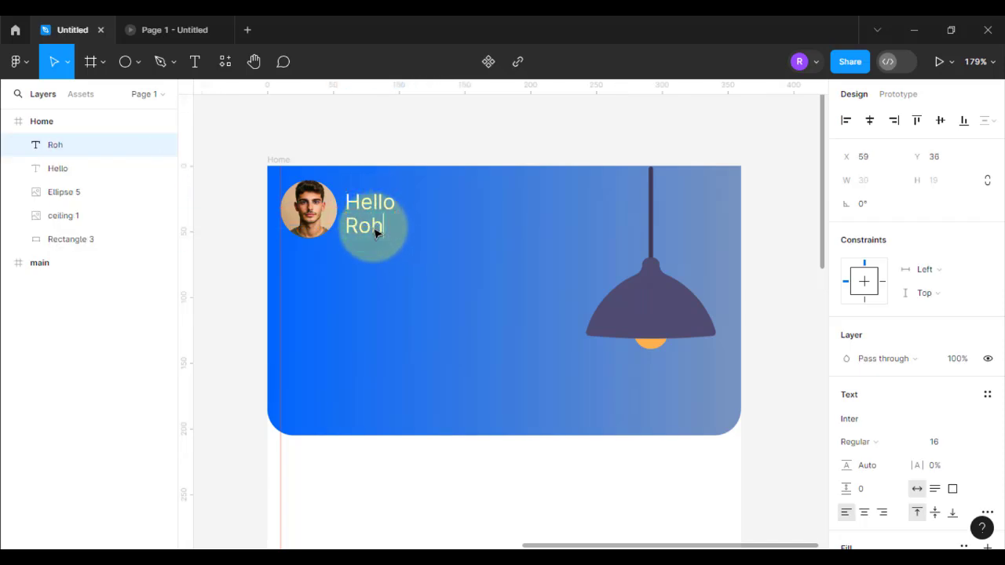
Finish the full name below "Hello" in the header, then reduce the "Hello" text size and tighten its spacing above the name.
{"action": "left_click", "coordinate": [391, 162]}
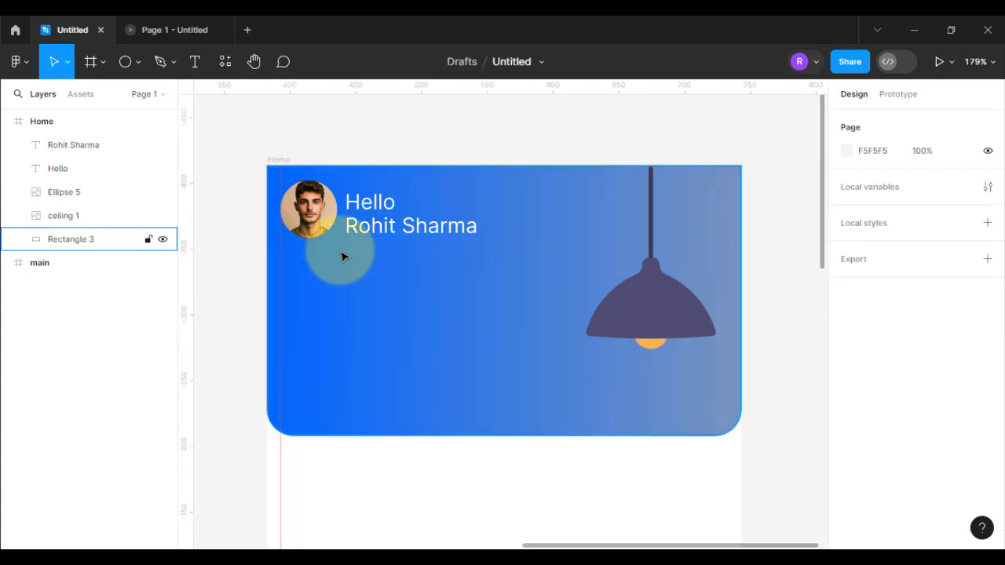
{"action": "scroll", "coordinate": [341, 253], "scroll_direction": "up", "scroll_amount": 3}
{"action": "left_click", "coordinate": [404, 208]}
{"action": "left_click", "coordinate": [388, 178]}
{"action": "double_click", "coordinate": [388, 178]}
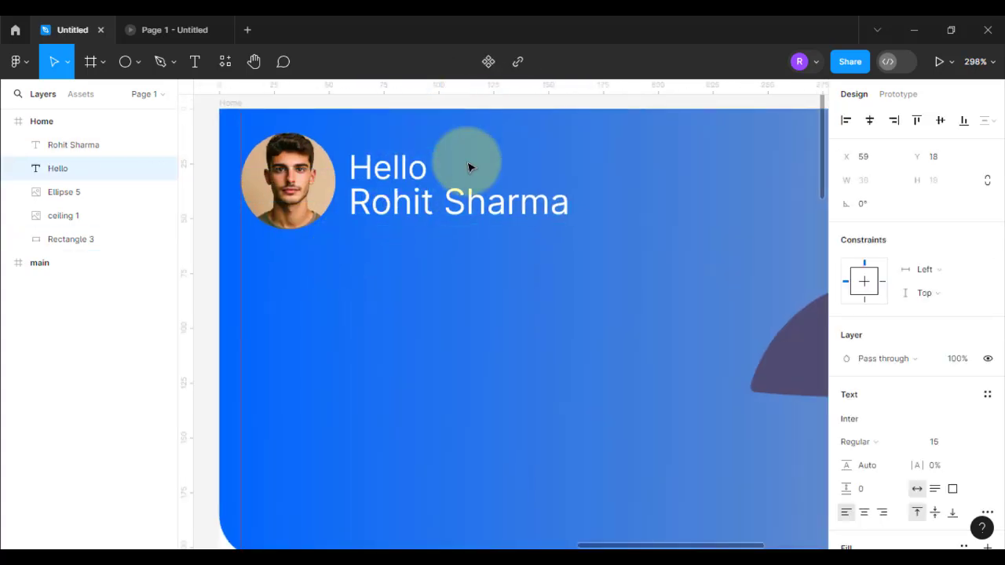
{"action": "scroll", "coordinate": [468, 167], "scroll_direction": "up", "scroll_amount": 3}
{"action": "left_click", "coordinate": [496, 175]}
{"action": "left_click_drag", "start_coordinate": [381, 355], "coordinate": [383, 349]}
{"action": "left_click", "coordinate": [416, 232]}
{"action": "scroll", "coordinate": [424, 296], "scroll_direction": "down", "scroll_amount": 3}
{"action": "scroll", "coordinate": [425, 298], "scroll_direction": "down", "scroll_amount": 3}
Change the end colour of the header rectangle's linear gradient to FAFAFF.
{"action": "left_click_drag", "start_coordinate": [574, 323], "coordinate": [495, 335]}
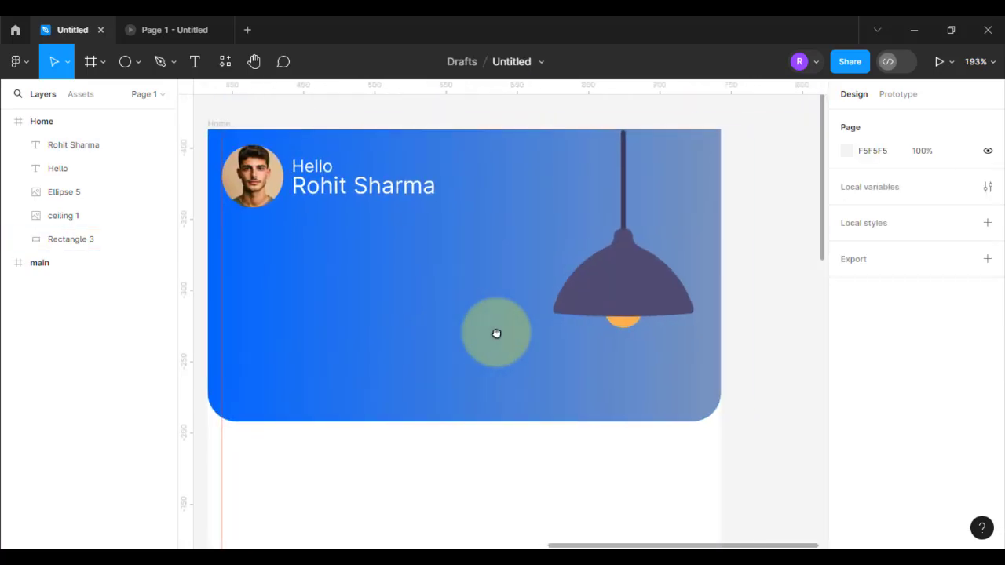
{"action": "scroll", "coordinate": [498, 334], "scroll_direction": "down", "scroll_amount": 1}
{"action": "left_click", "coordinate": [462, 328]}
{"action": "left_click", "coordinate": [847, 418]}
{"action": "left_click_drag", "start_coordinate": [716, 85], "coordinate": [316, 94]}
{"action": "left_click", "coordinate": [414, 197]}
{"action": "left_click", "coordinate": [274, 436]}
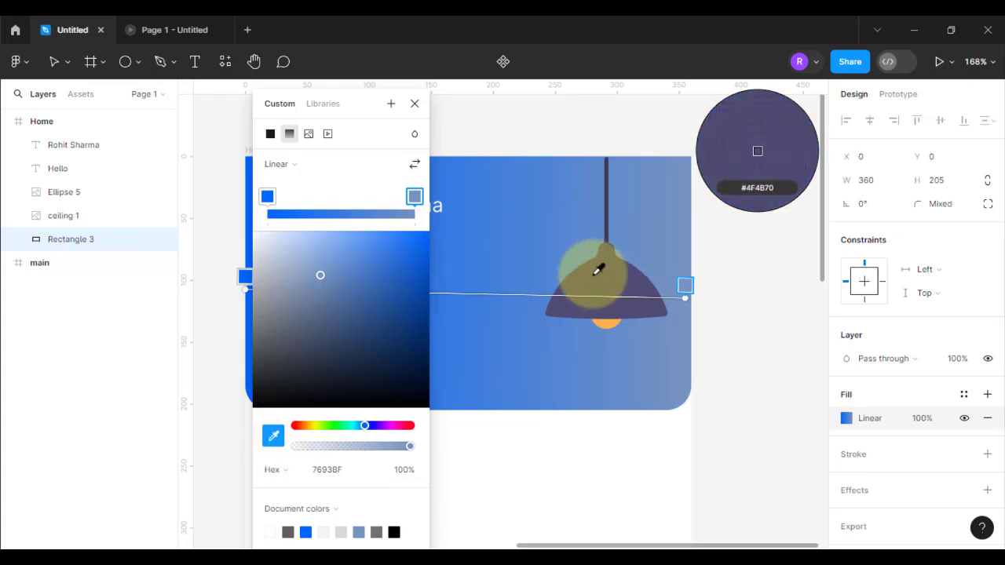
{"action": "left_click", "coordinate": [594, 276]}
{"action": "left_click_drag", "start_coordinate": [311, 328], "coordinate": [257, 231]}
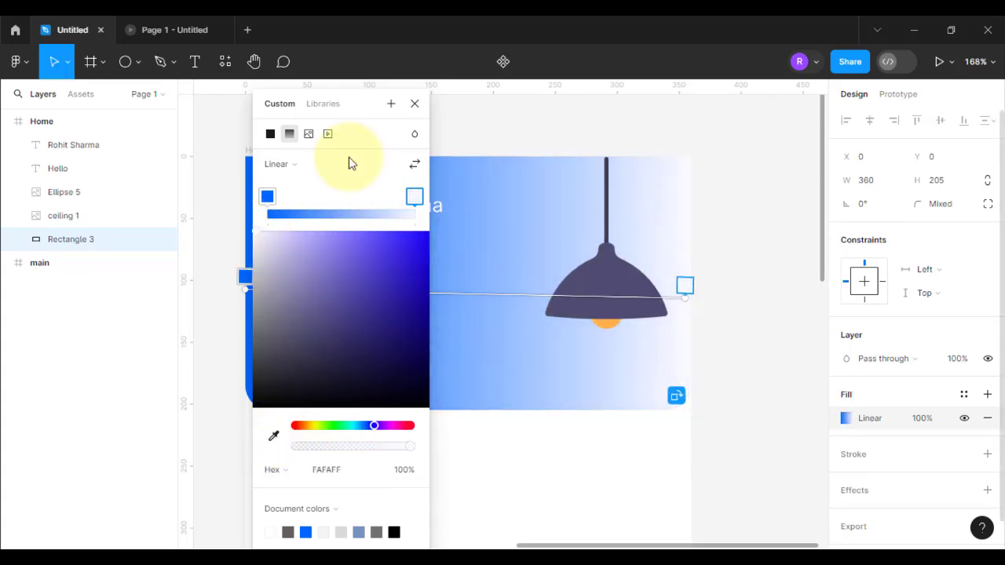
{"action": "left_click", "coordinate": [415, 103]}
{"action": "left_click", "coordinate": [792, 233]}
Draw a search box about 228 × 33 at X 10, Y 80 in the header and set its corner radius to 5.
{"action": "scroll", "coordinate": [404, 453], "scroll_direction": "up", "scroll_amount": 2}
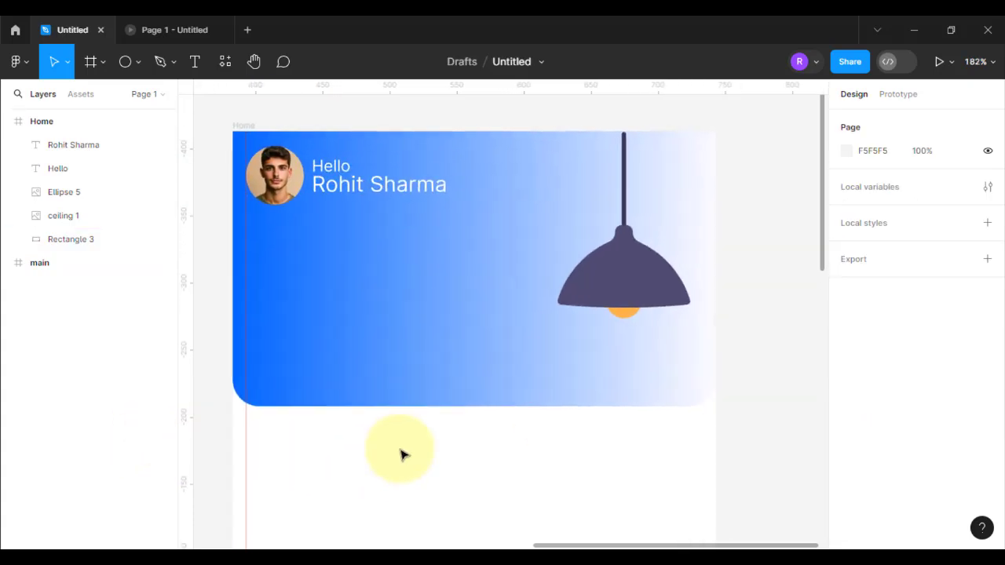
{"action": "left_click", "coordinate": [137, 64]}
{"action": "left_click", "coordinate": [100, 98]}
{"action": "left_click_drag", "start_coordinate": [246, 239], "coordinate": [550, 308]}
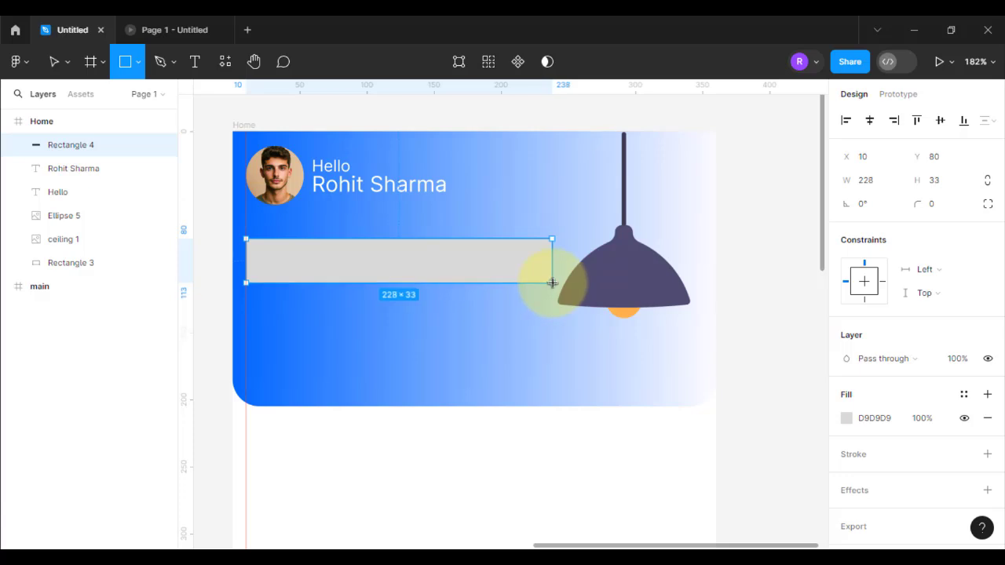
{"action": "left_click", "coordinate": [912, 209]}
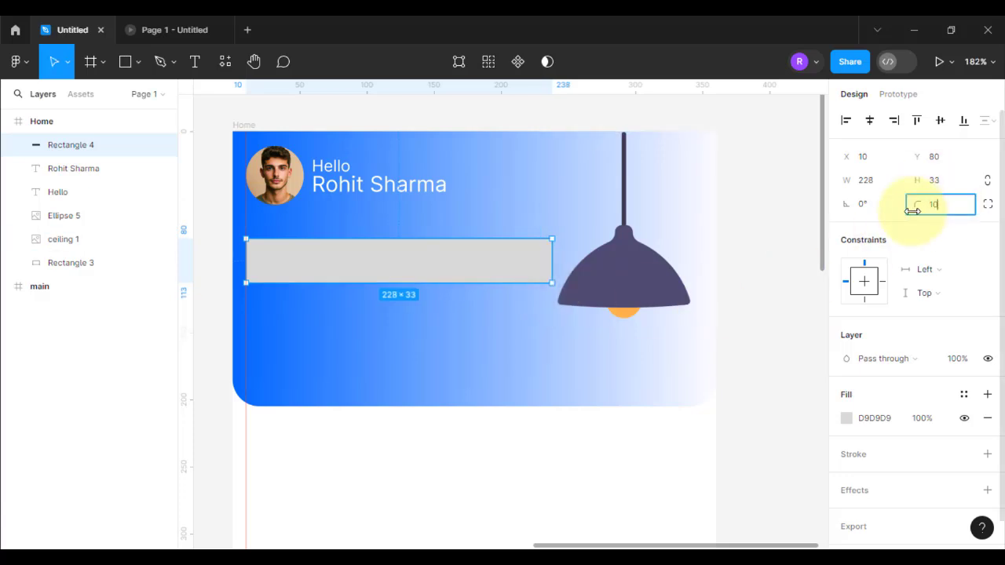
{"action": "key", "text": "Return"}
{"action": "type", "text": "5"}
{"action": "key", "text": "Return"}
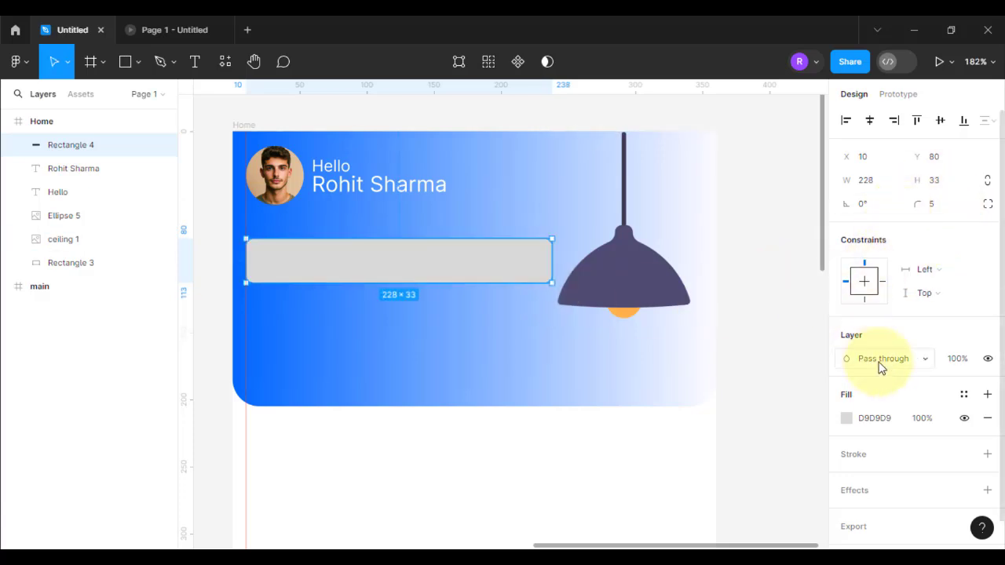
Fill the search box with black 000000 and lower the fill opacity so the gradient shows through.
{"action": "scroll", "coordinate": [848, 376], "scroll_direction": "down", "scroll_amount": 1}
{"action": "left_click", "coordinate": [846, 388]}
{"action": "left_click", "coordinate": [705, 285]}
{"action": "left_click_drag", "start_coordinate": [698, 302], "coordinate": [682, 358]}
{"action": "left_click", "coordinate": [814, 125]}
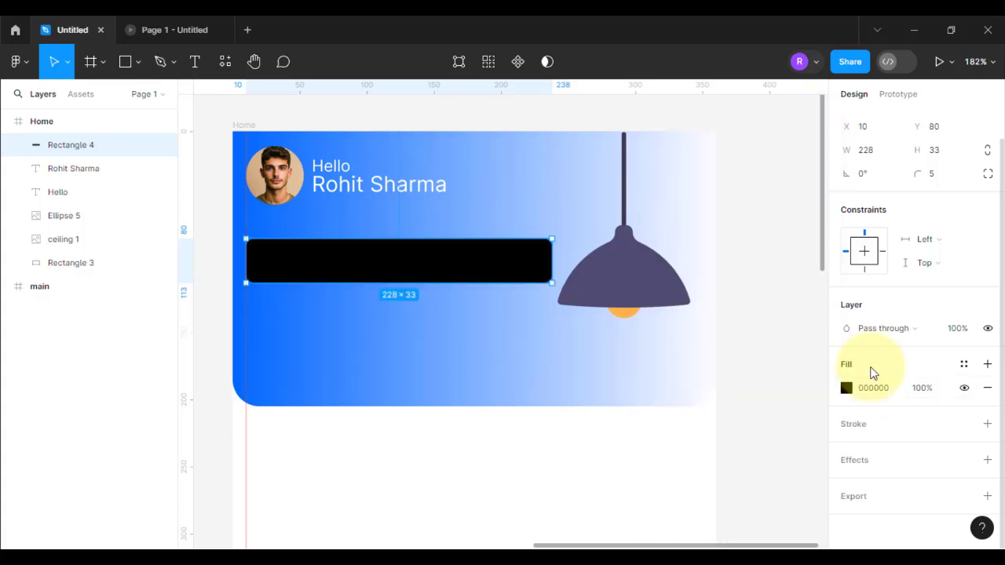
{"action": "left_click", "coordinate": [924, 388]}
{"action": "key", "text": "Return"}
{"action": "left_click", "coordinate": [792, 335]}
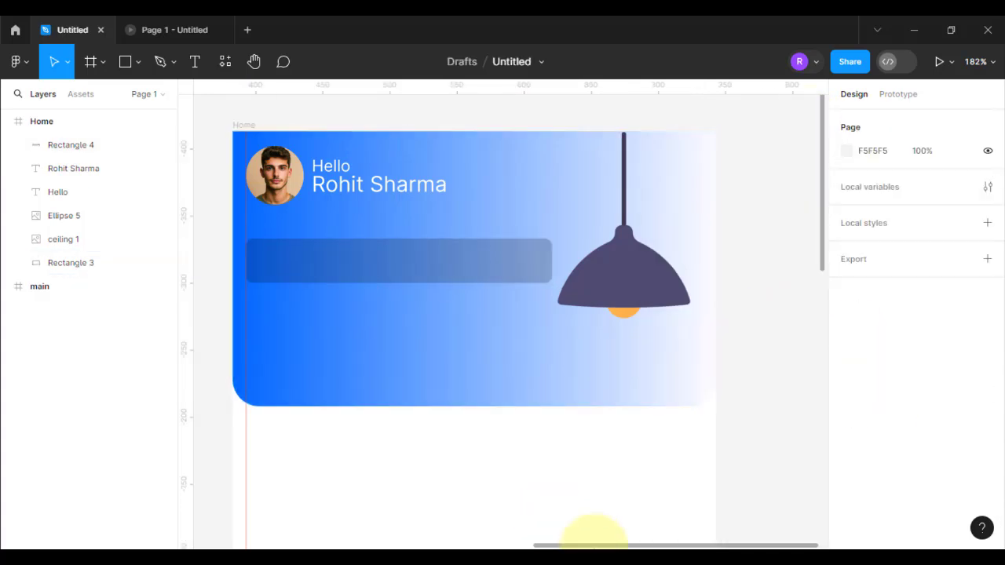
Switch to Notepad, write "Profession or Company" and cut it for use in the design.
{"action": "left_click", "coordinate": [634, 558]}
{"action": "type", "text": "Profession or Company"}
{"action": "key", "text": "ctrl+a"}
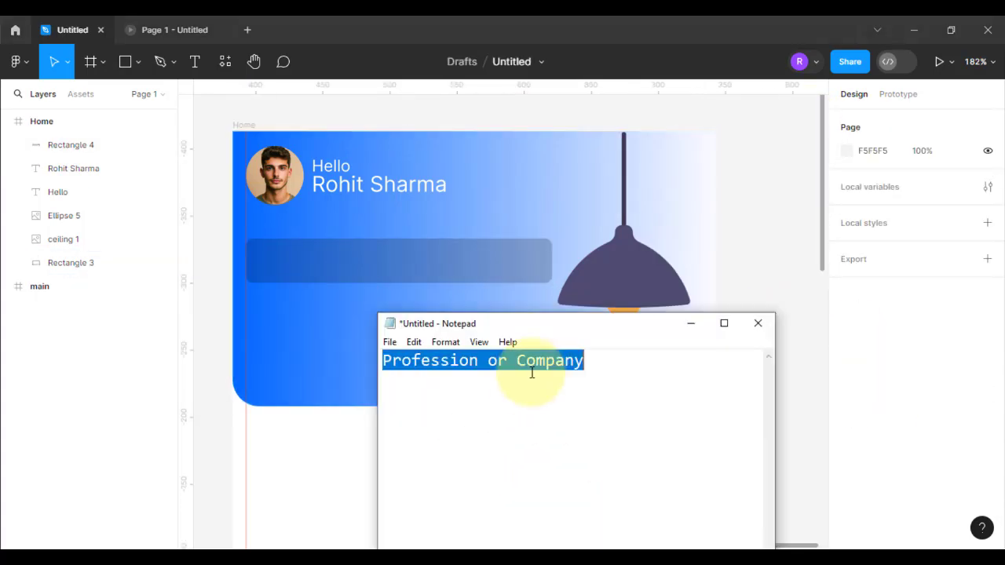
{"action": "key", "text": "ctrl+x"}
{"action": "left_click", "coordinate": [690, 323]}
Paste "Profession or Company" as a text in the header and place it inside the search box at X 38, Y 89.
{"action": "key", "text": "t"}
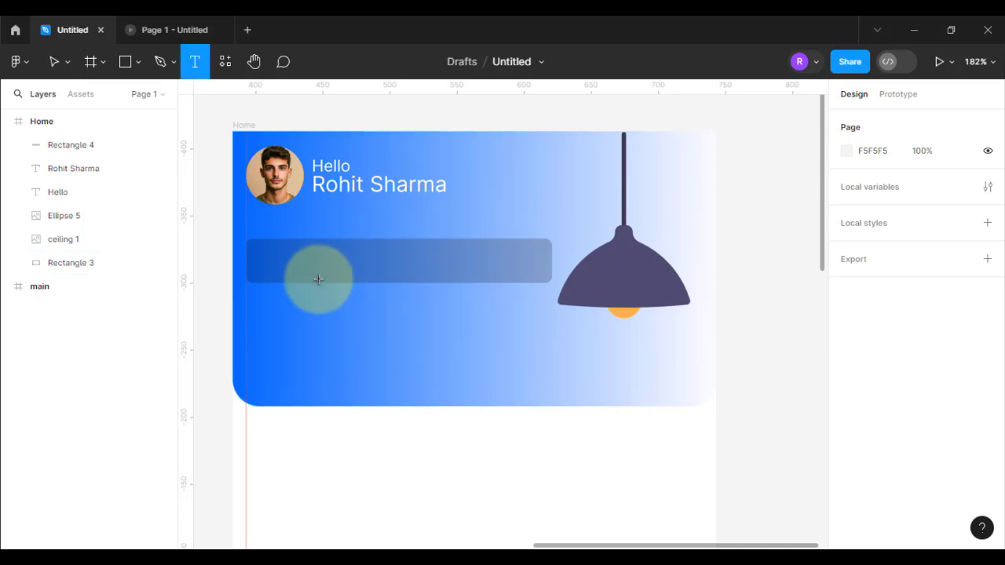
{"action": "left_click", "coordinate": [316, 273]}
{"action": "key", "text": "ctrl+v"}
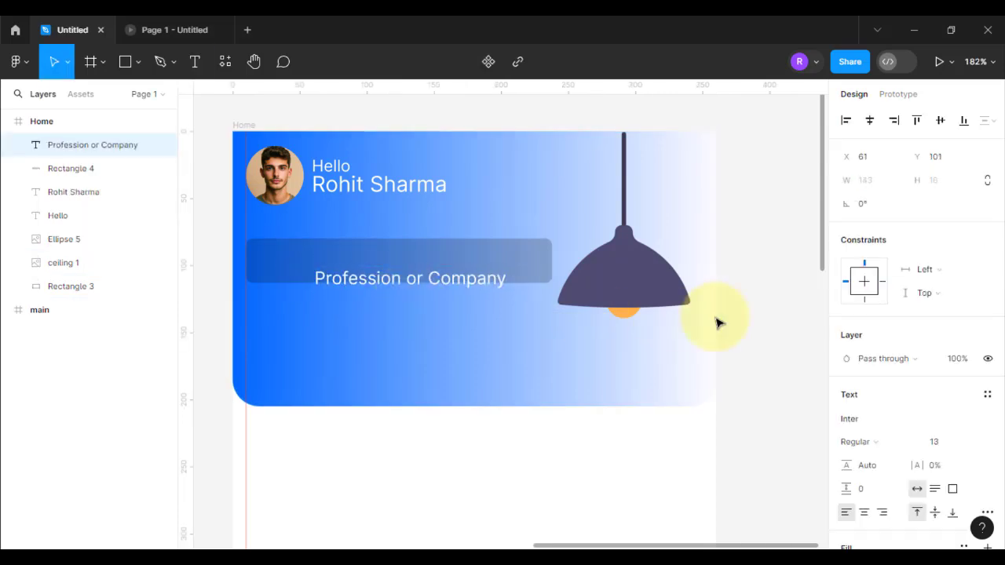
{"action": "key", "text": "Escape"}
{"action": "left_click_drag", "start_coordinate": [411, 287], "coordinate": [382, 276]}
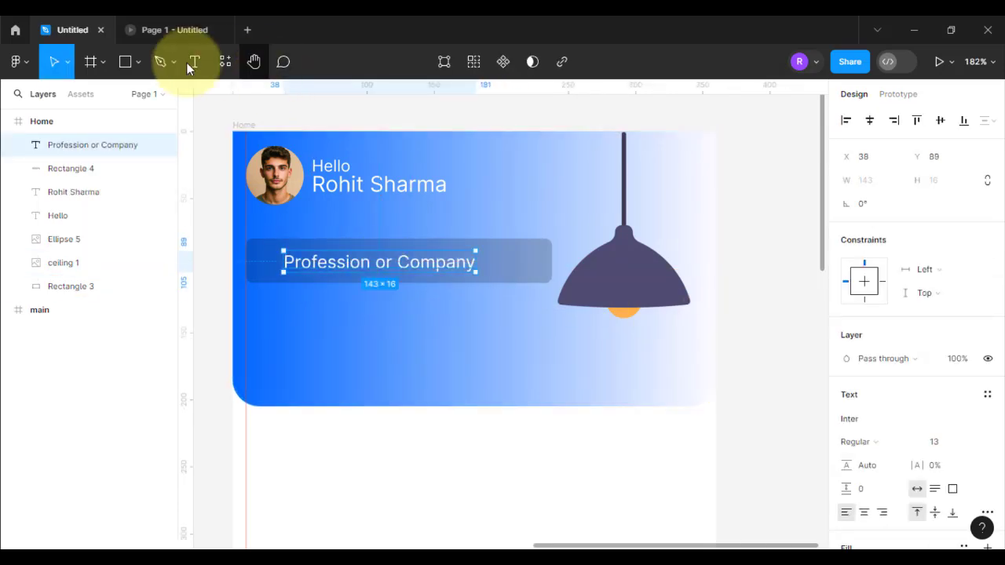
Insert a magnifier icon found with "search" in the Icons8 plugin, sized about 31 × 25, at the search box's left end.
{"action": "left_click", "coordinate": [225, 61]}
{"action": "left_click", "coordinate": [255, 229]}
{"action": "left_click", "coordinate": [722, 327]}
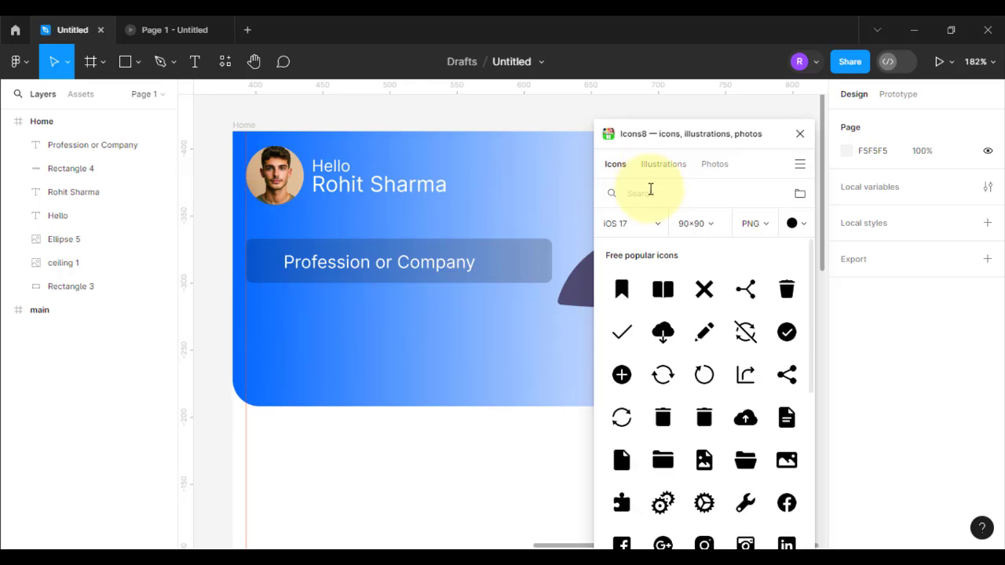
{"action": "left_click", "coordinate": [651, 190]}
{"action": "type", "text": "search"}
{"action": "left_click", "coordinate": [625, 270]}
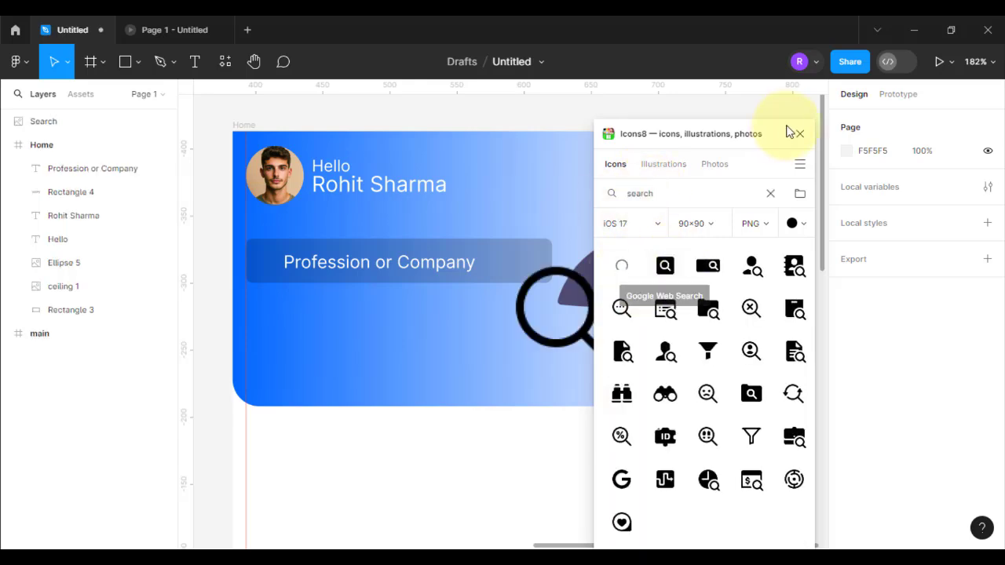
{"action": "left_click", "coordinate": [799, 133]}
{"action": "left_click_drag", "start_coordinate": [617, 382], "coordinate": [267, 273]}
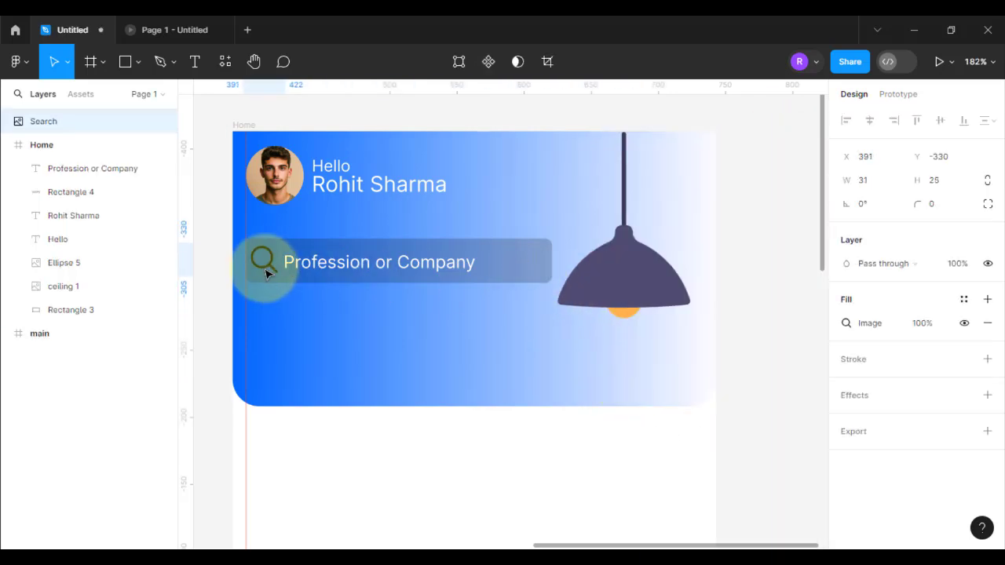
Shrink the magnifier icon slightly and move the placeholder text to X 41, Y 88, vertically centred in the search box.
{"action": "left_click", "coordinate": [295, 322]}
{"action": "scroll", "coordinate": [295, 323], "scroll_direction": "up", "scroll_amount": 3}
{"action": "left_click_drag", "start_coordinate": [326, 235], "coordinate": [336, 235]}
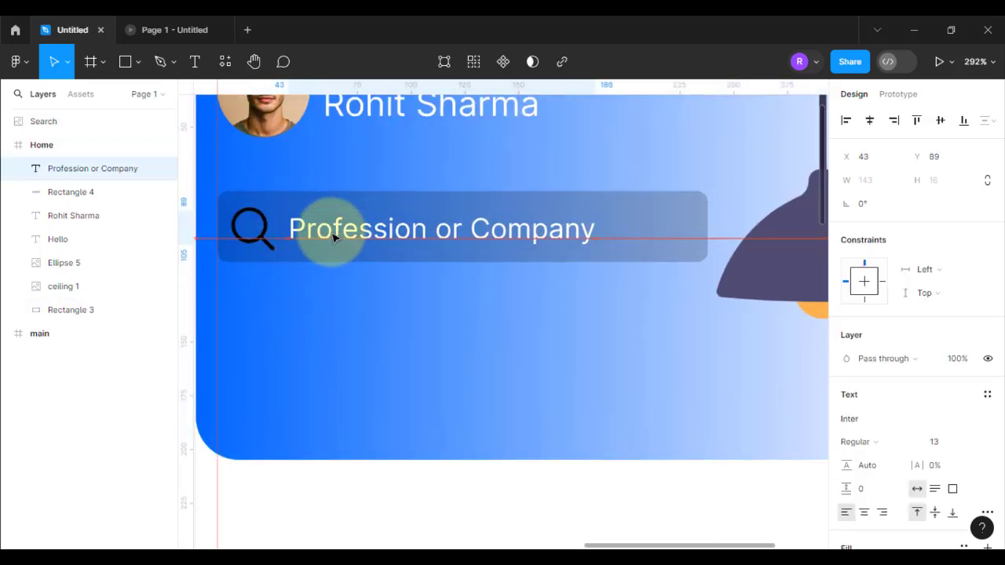
{"action": "left_click", "coordinate": [256, 234]}
{"action": "left_click_drag", "start_coordinate": [287, 256], "coordinate": [278, 250]}
{"action": "left_click_drag", "start_coordinate": [366, 238], "coordinate": [361, 236]}
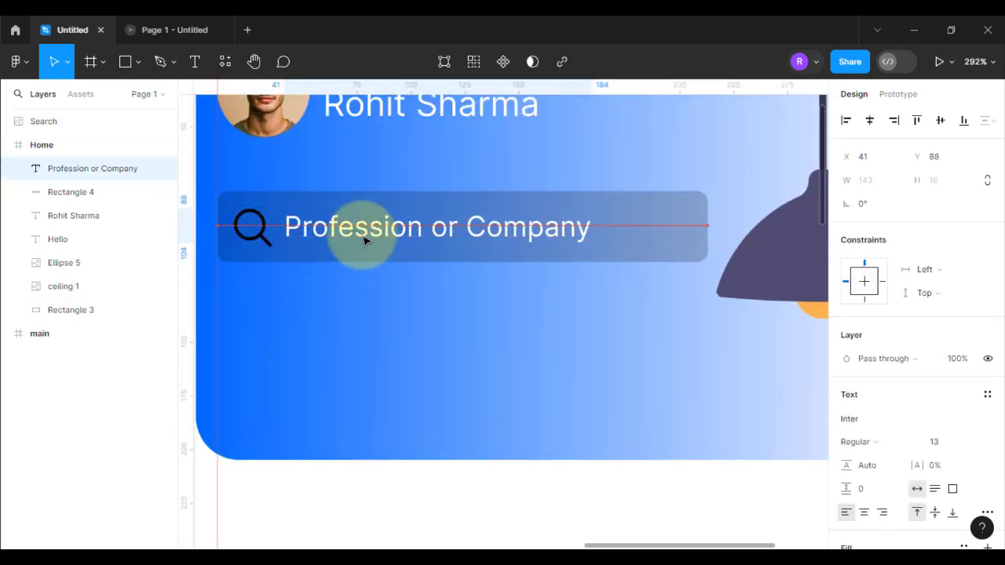
Set the placeholder text's fill opacity to 30% and add "..." after "Company".
{"action": "scroll", "coordinate": [955, 432], "scroll_direction": "down", "scroll_amount": 1}
{"action": "scroll", "coordinate": [954, 432], "scroll_direction": "down", "scroll_amount": 3}
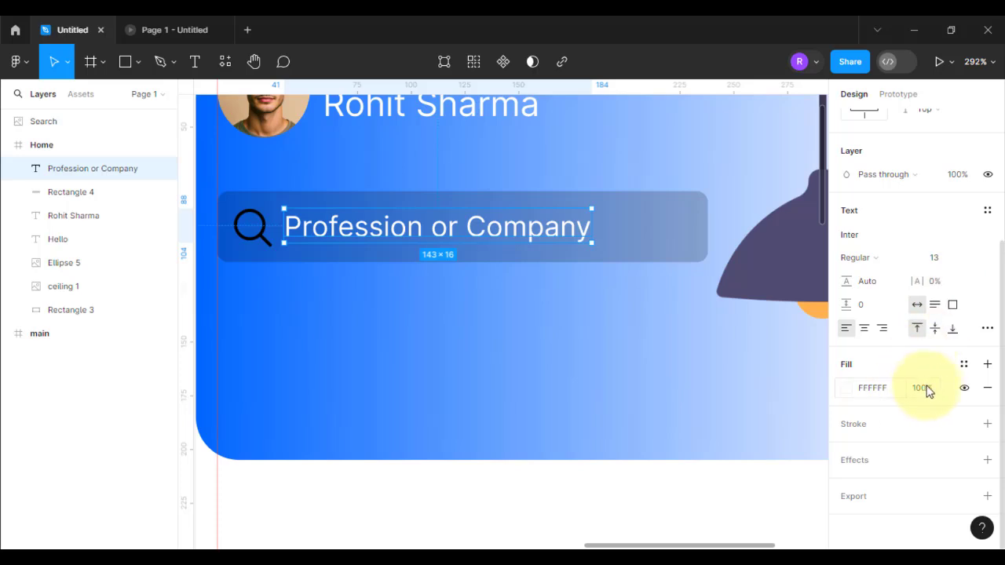
{"action": "type", "text": "30"}
{"action": "key", "text": "Return"}
{"action": "left_click", "coordinate": [460, 516]}
{"action": "scroll", "coordinate": [462, 497], "scroll_direction": "down", "scroll_amount": 4}
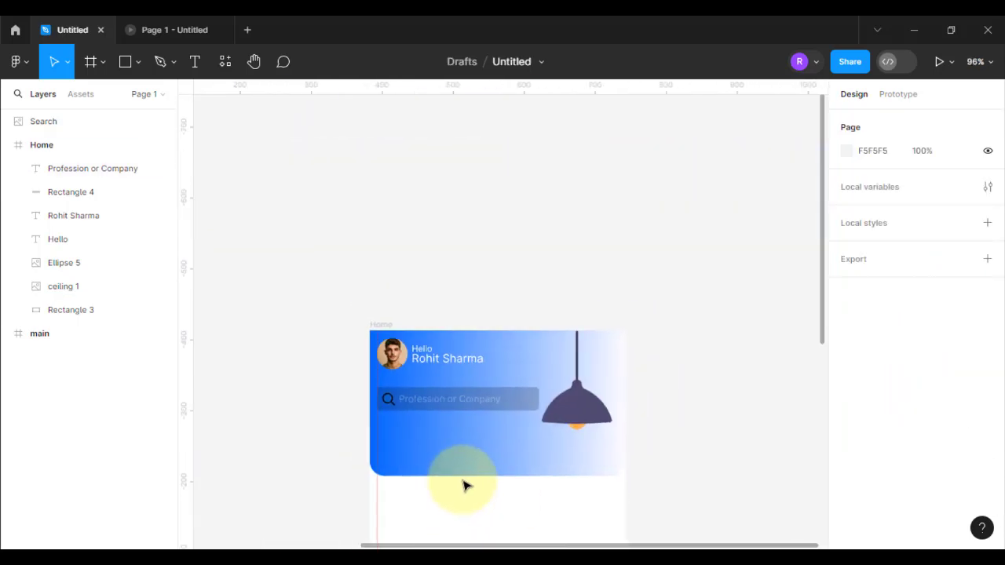
{"action": "scroll", "coordinate": [483, 405], "scroll_direction": "up", "scroll_amount": 3}
{"action": "left_click", "coordinate": [510, 395]}
{"action": "key", "text": "Escape"}
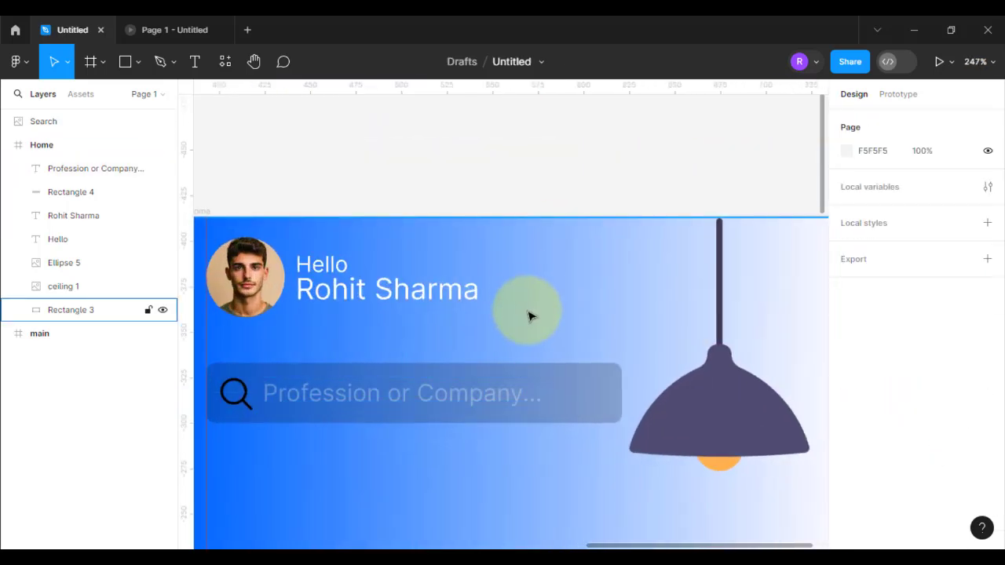
Add the bold heading "Popular Categories" below the header, against the left guide at X 10, Y 173.
{"action": "scroll", "coordinate": [530, 316], "scroll_direction": "down", "scroll_amount": 4}
{"action": "scroll", "coordinate": [531, 376], "scroll_direction": "down", "scroll_amount": 2}
{"action": "scroll", "coordinate": [527, 390], "scroll_direction": "up", "scroll_amount": 1}
{"action": "scroll", "coordinate": [526, 390], "scroll_direction": "up", "scroll_amount": 1}
{"action": "key", "text": "t"}
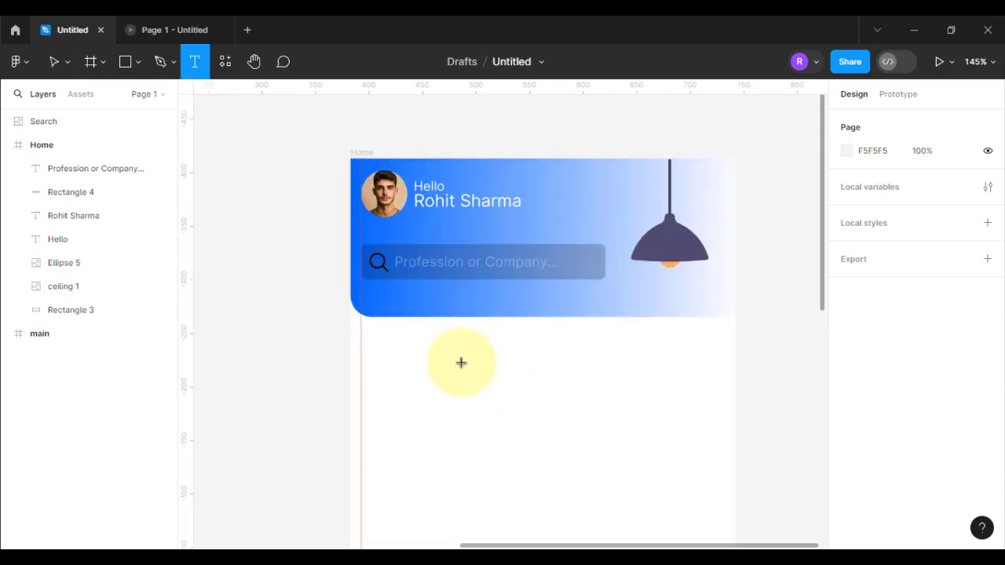
{"action": "left_click", "coordinate": [463, 368]}
{"action": "left_click", "coordinate": [485, 405]}
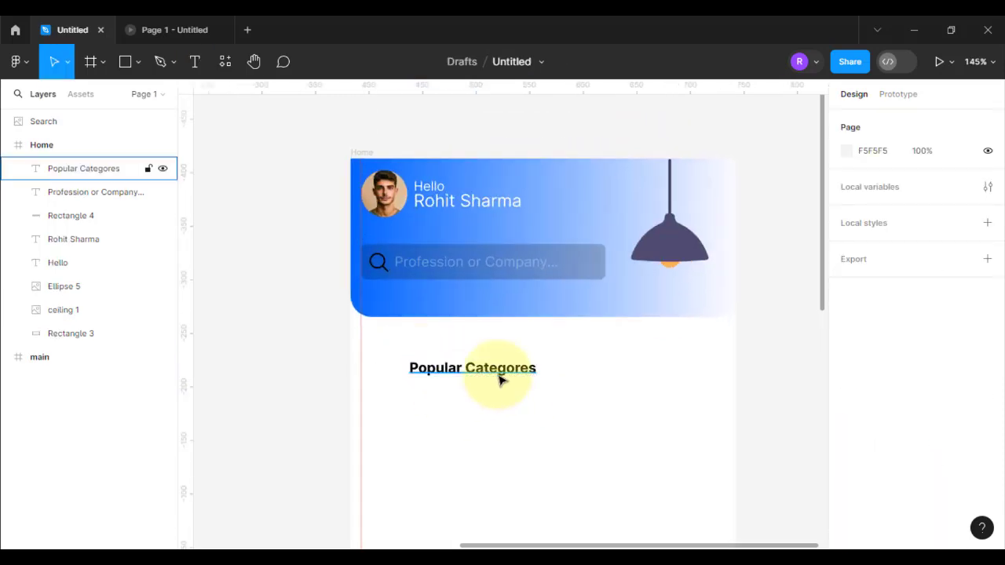
{"action": "left_click_drag", "start_coordinate": [496, 374], "coordinate": [453, 364]}
{"action": "double_click", "coordinate": [456, 355]}
{"action": "right_click", "coordinate": [466, 362]}
{"action": "left_click", "coordinate": [465, 363]}
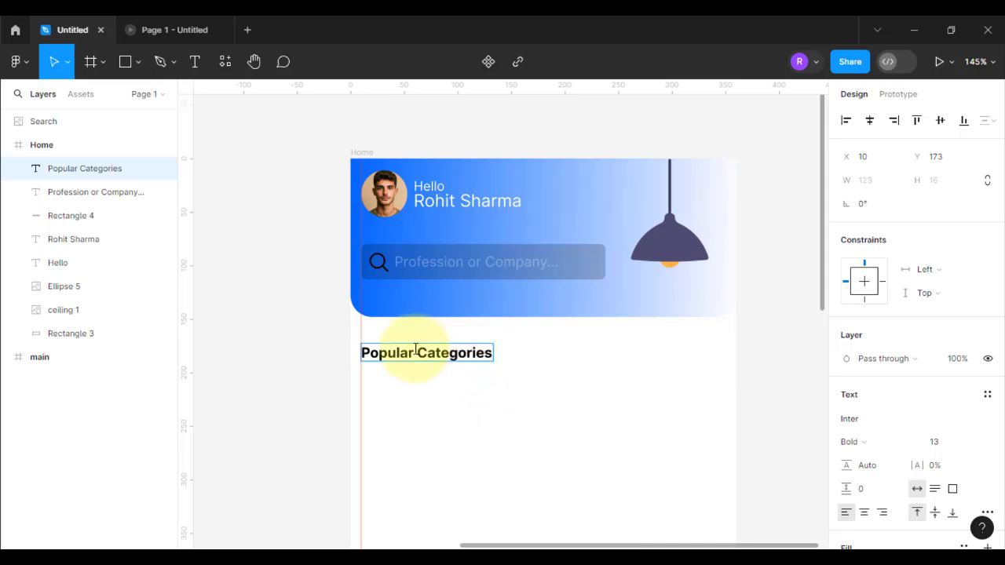
Set the font size of the "Popular Categories" heading to 15.
{"action": "key", "text": "ctrl+a"}
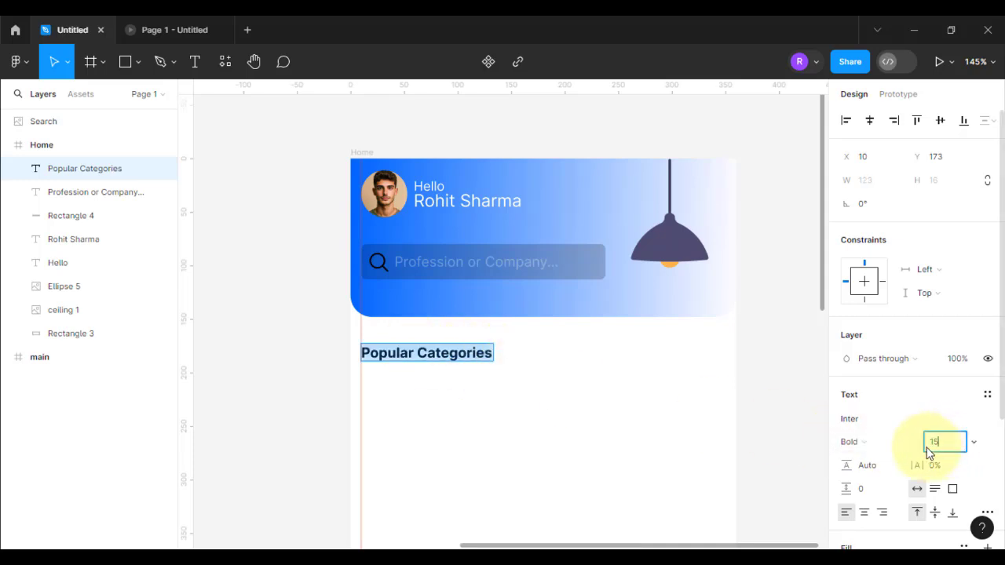
{"action": "key", "text": "Return"}
{"action": "left_click", "coordinate": [617, 401]}
{"action": "left_click", "coordinate": [612, 401]}
Duplicate the "Popular Categories" heading just below and to its right, and change the copy's text to "More View >>".
{"action": "scroll", "coordinate": [534, 395], "scroll_direction": "down", "scroll_amount": 2}
{"action": "double_click", "coordinate": [449, 212]}
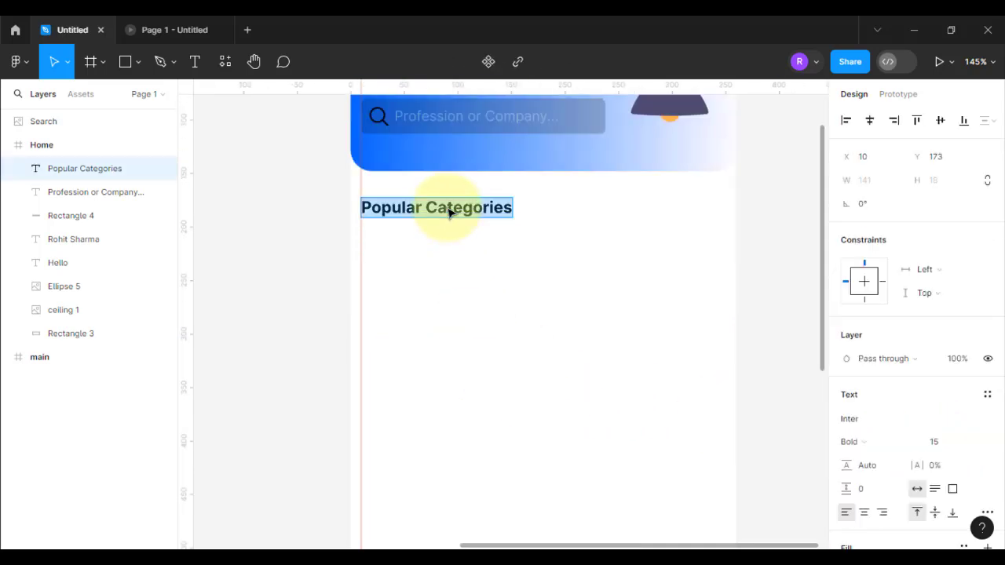
{"action": "left_click", "coordinate": [476, 236]}
{"action": "left_click_drag", "start_coordinate": [469, 212], "coordinate": [653, 217]}
{"action": "key", "text": "ctrl+z"}
{"action": "left_click_drag", "start_coordinate": [507, 213], "coordinate": [640, 234]}
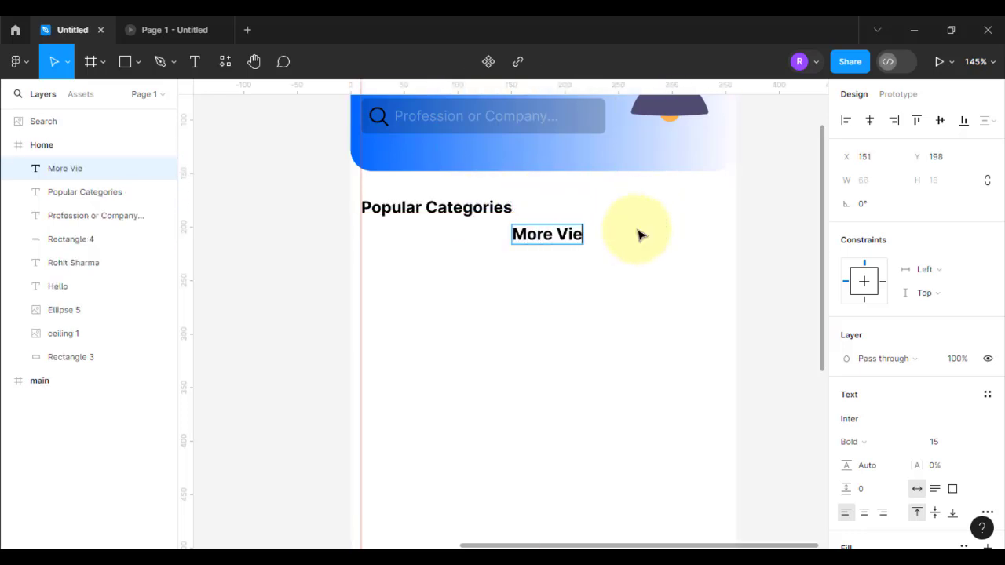
Format "More View >>" with the blue fill 0066FF, Regular weight and font size 12.
{"action": "scroll", "coordinate": [832, 392], "scroll_direction": "down", "scroll_amount": 4}
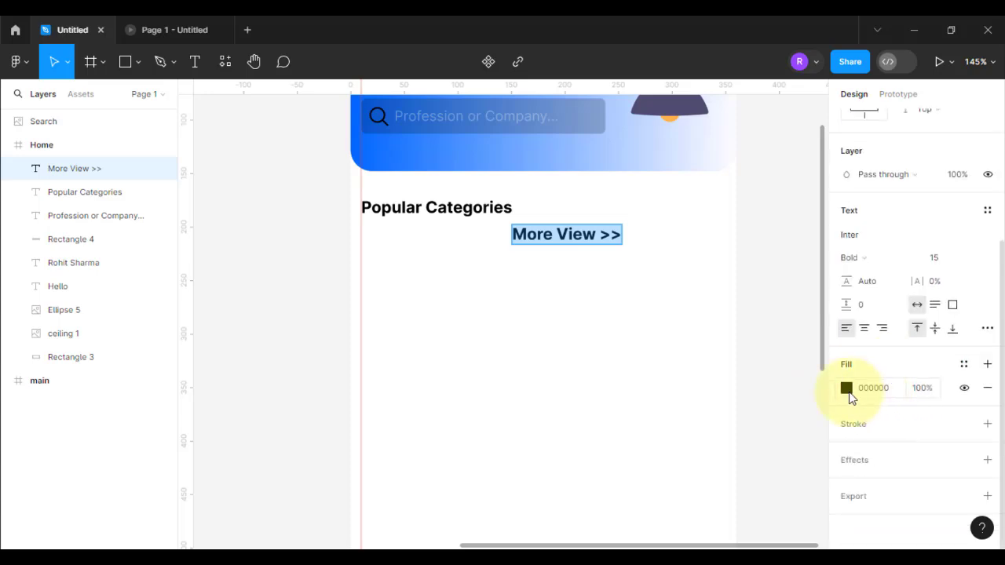
{"action": "left_click", "coordinate": [846, 388]}
{"action": "left_click", "coordinate": [703, 471]}
{"action": "left_click", "coordinate": [815, 126]}
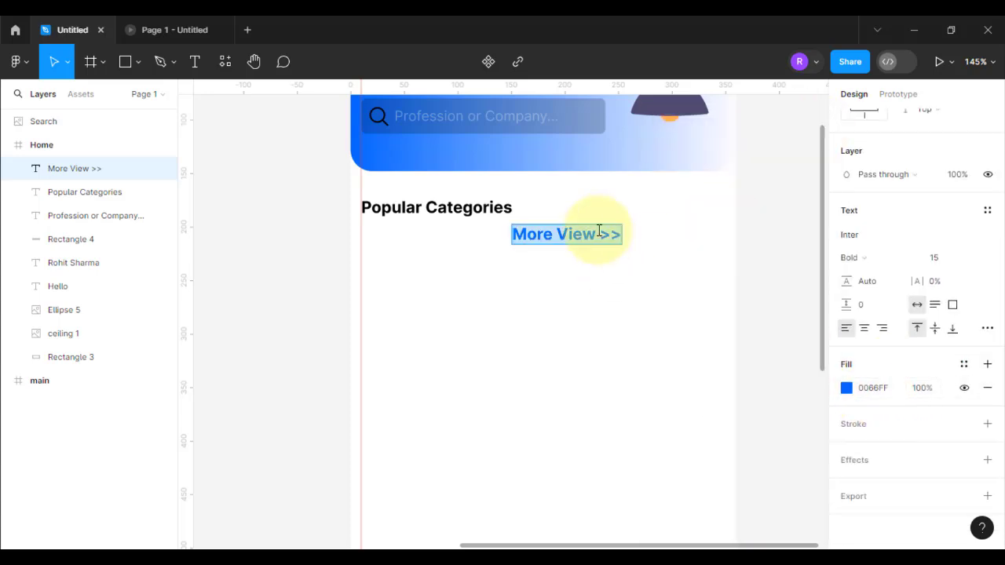
{"action": "key", "text": "ctrl+b"}
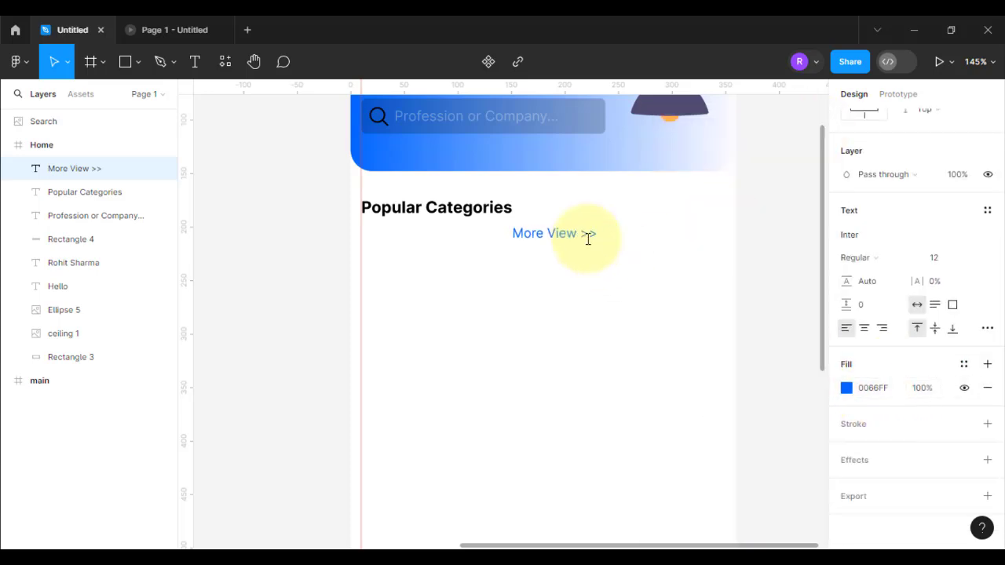
{"action": "left_click", "coordinate": [568, 285]}
Move "More View >>" to X 271, Y 175, level with the heading, and add a vertical guide at 351 along its right edge.
{"action": "scroll", "coordinate": [568, 285], "scroll_direction": "up", "scroll_amount": 3}
{"action": "left_click_drag", "start_coordinate": [554, 202], "coordinate": [746, 182]}
{"action": "left_click_drag", "start_coordinate": [191, 241], "coordinate": [793, 249]}
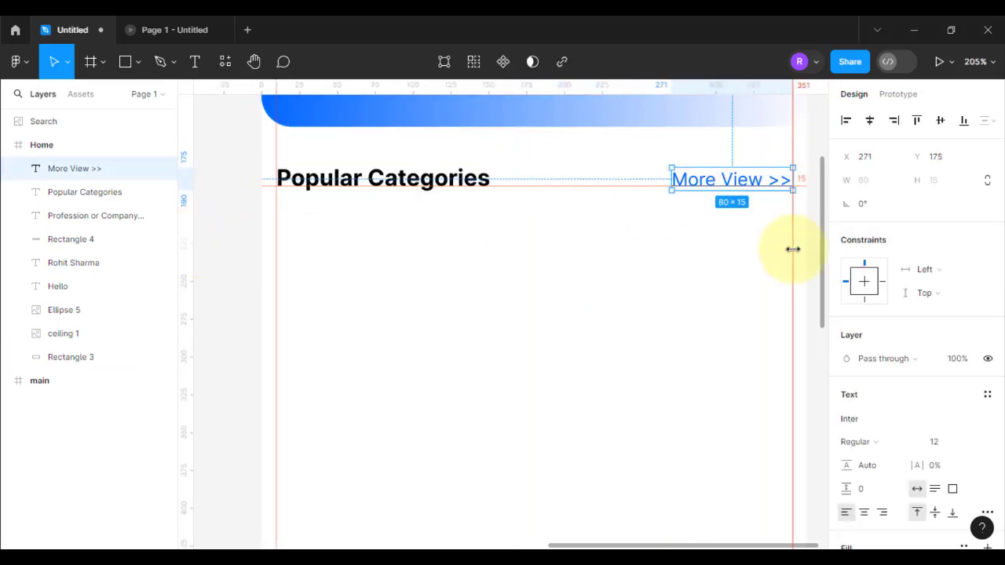
{"action": "left_click", "coordinate": [561, 285]}
Draw a card rectangle about 150 × 169 against the left guide below "Popular Categories", at X 10, Y 206.
{"action": "scroll", "coordinate": [558, 287], "scroll_direction": "down", "scroll_amount": 5}
{"action": "scroll", "coordinate": [502, 289], "scroll_direction": "up", "scroll_amount": 5}
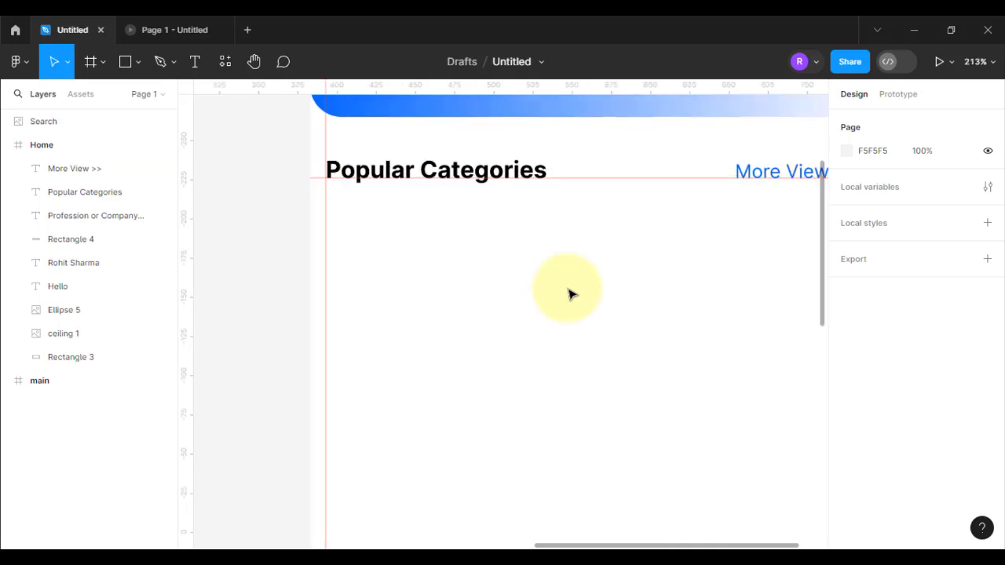
{"action": "left_click_drag", "start_coordinate": [568, 290], "coordinate": [495, 280]}
{"action": "key", "text": "r"}
{"action": "left_click_drag", "start_coordinate": [253, 198], "coordinate": [488, 463]}
{"action": "left_click", "coordinate": [530, 459]}
{"action": "left_click", "coordinate": [364, 389]}
{"action": "scroll", "coordinate": [463, 380], "scroll_direction": "down", "scroll_amount": 1}
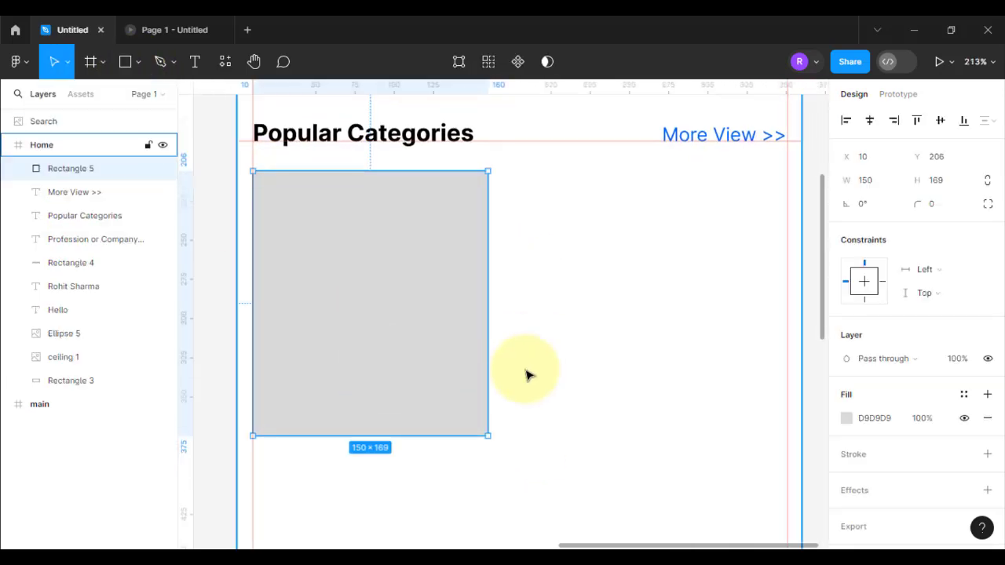
Duplicate the card rectangle alongside with a 17 gap, and centre both cards between the vertical guides, starting at X 21, Y 206.
{"action": "left_click_drag", "start_coordinate": [483, 339], "coordinate": [698, 328]}
{"action": "left_click", "coordinate": [449, 336], "text": "shift"}
{"action": "mouse_move", "coordinate": [617, 336]}
{"action": "left_mouse_down"}
{"action": "mouse_move", "coordinate": [634, 335]}
{"action": "mouse_move", "coordinate": [632, 344]}
{"action": "left_mouse_up"}
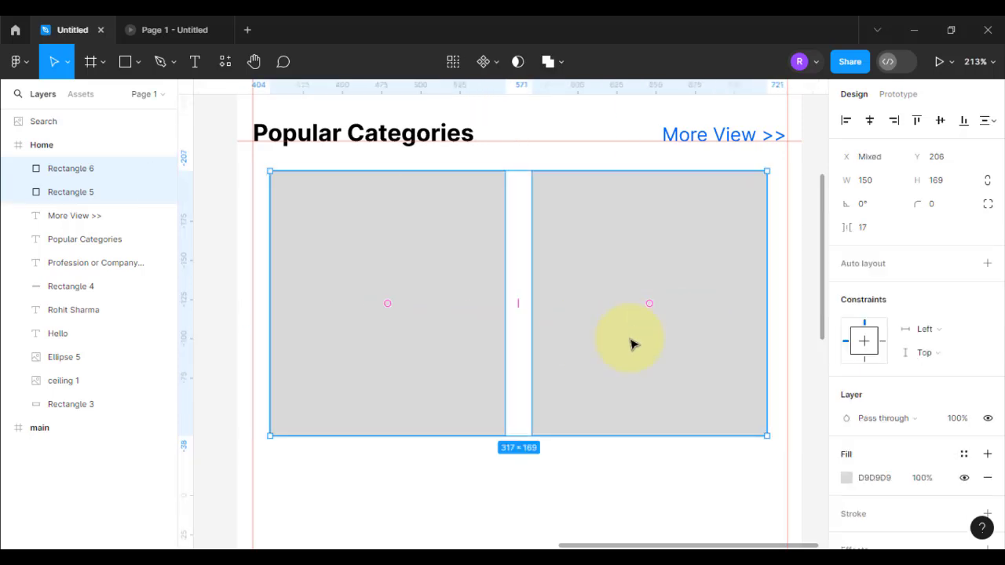
{"action": "left_click", "coordinate": [805, 369]}
Round the corners of both card rectangles with a corner radius of 10.
{"action": "scroll", "coordinate": [524, 340], "scroll_direction": "down", "scroll_amount": 2}
{"action": "left_click", "coordinate": [491, 338]}
{"action": "left_click", "coordinate": [916, 210]}
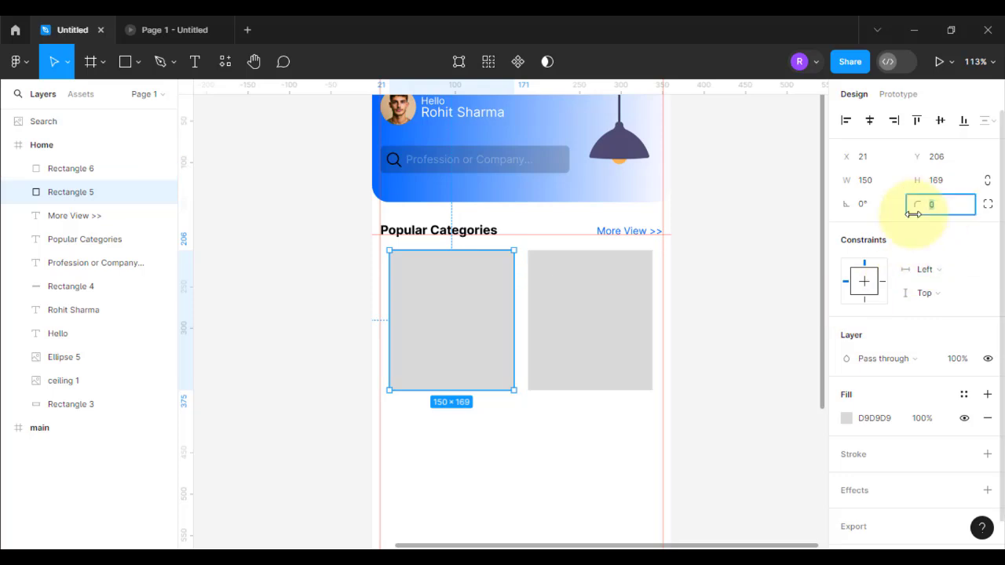
{"action": "type", "text": "10"}
{"action": "key", "text": "Return"}
{"action": "left_click", "coordinate": [601, 318]}
{"action": "key", "text": "Return"}
{"action": "key", "text": "Escape"}
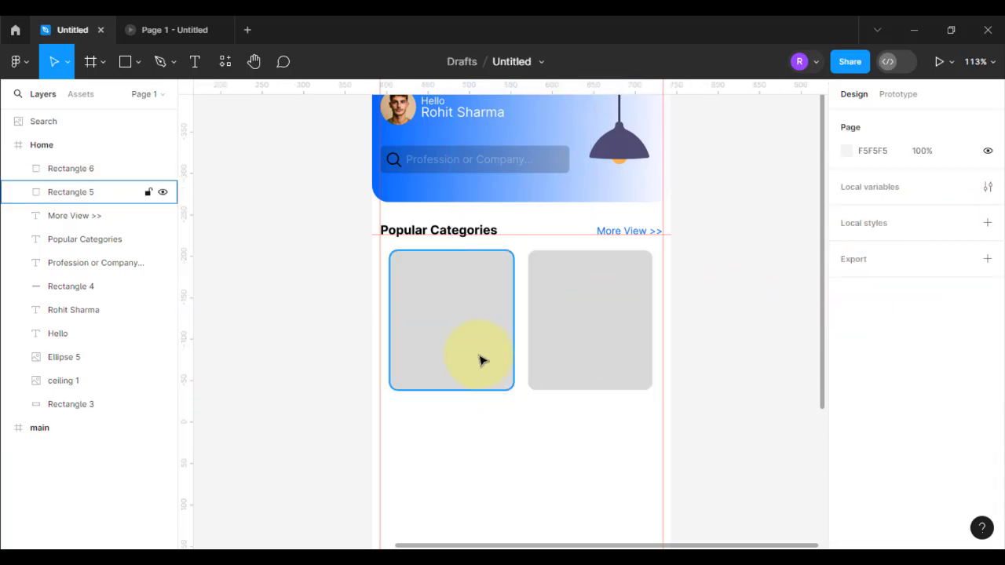
Add the text "3,456 Jobs" at Regular 12 in the lower part of the first card.
{"action": "scroll", "coordinate": [478, 359], "scroll_direction": "up", "scroll_amount": 5}
{"action": "left_click_drag", "start_coordinate": [511, 355], "coordinate": [510, 375]}
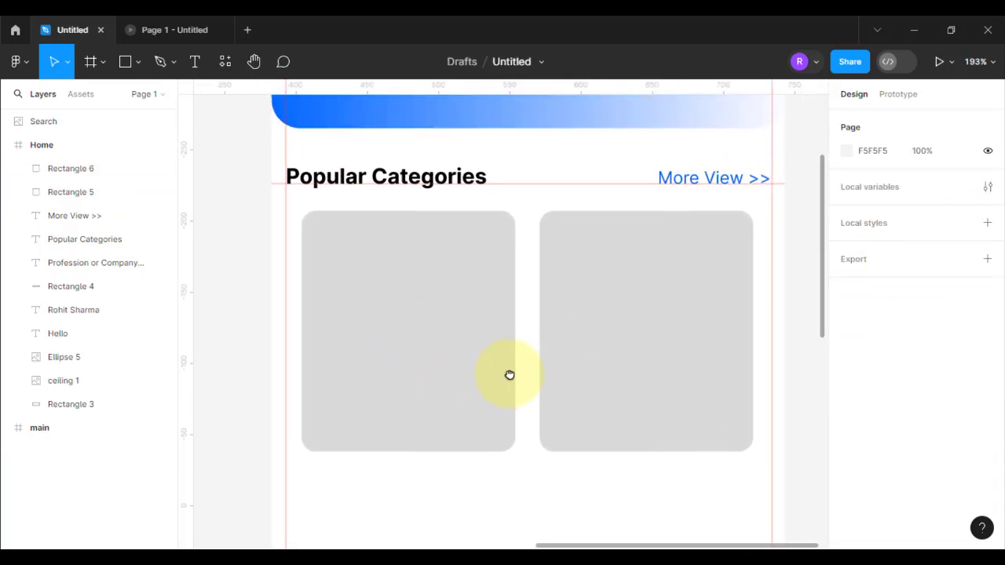
{"action": "key", "text": "t"}
{"action": "left_click", "coordinate": [346, 372]}
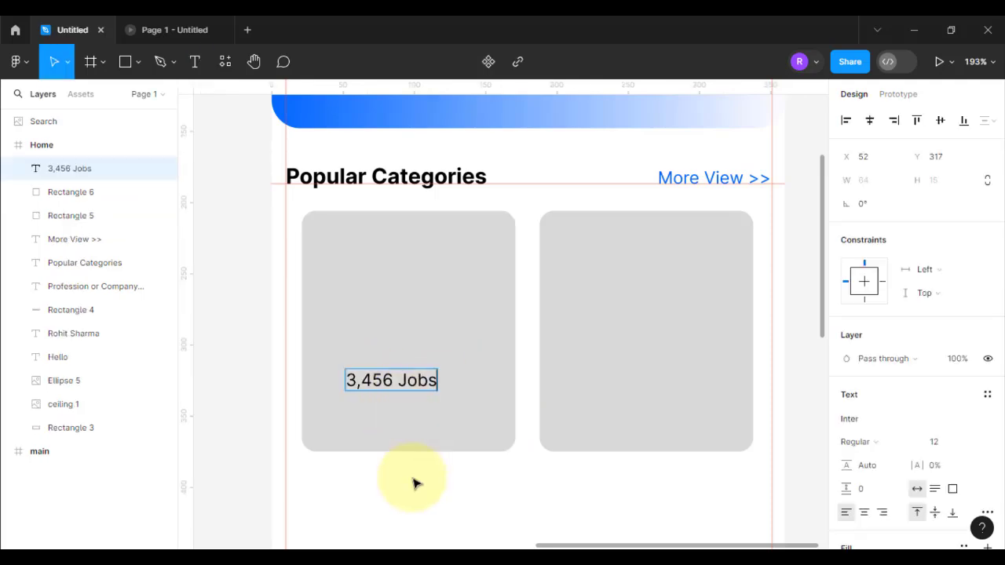
{"action": "key", "text": "Escape"}
Duplicate the job count text directly above it, change the copy to "IT" at font size 20, and centre it over the job count.
{"action": "left_click_drag", "start_coordinate": [403, 381], "coordinate": [421, 395]}
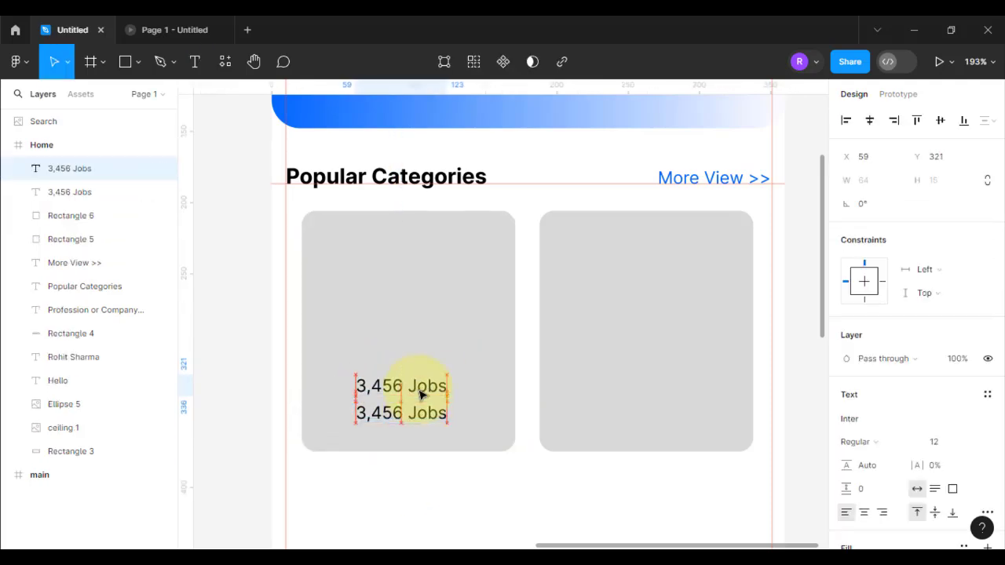
{"action": "double_click", "coordinate": [421, 395]}
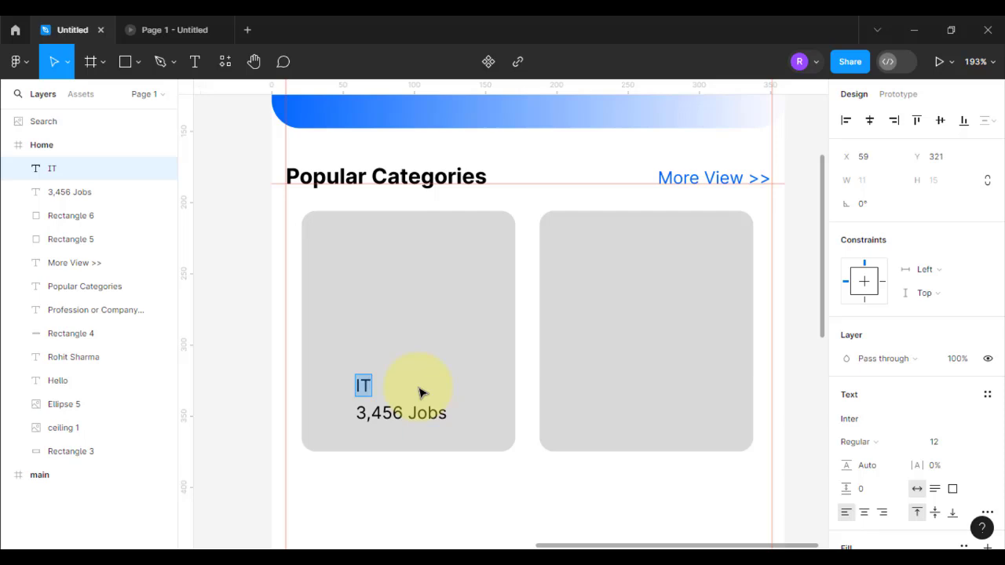
{"action": "key", "text": "Escape"}
{"action": "left_click_drag", "start_coordinate": [371, 392], "coordinate": [406, 385]}
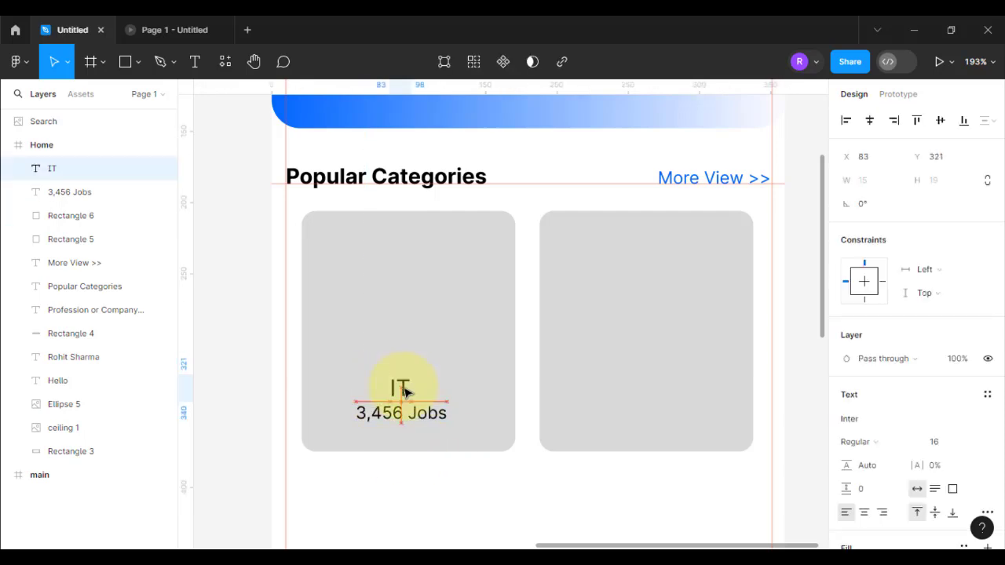
{"action": "left_click", "coordinate": [924, 443]}
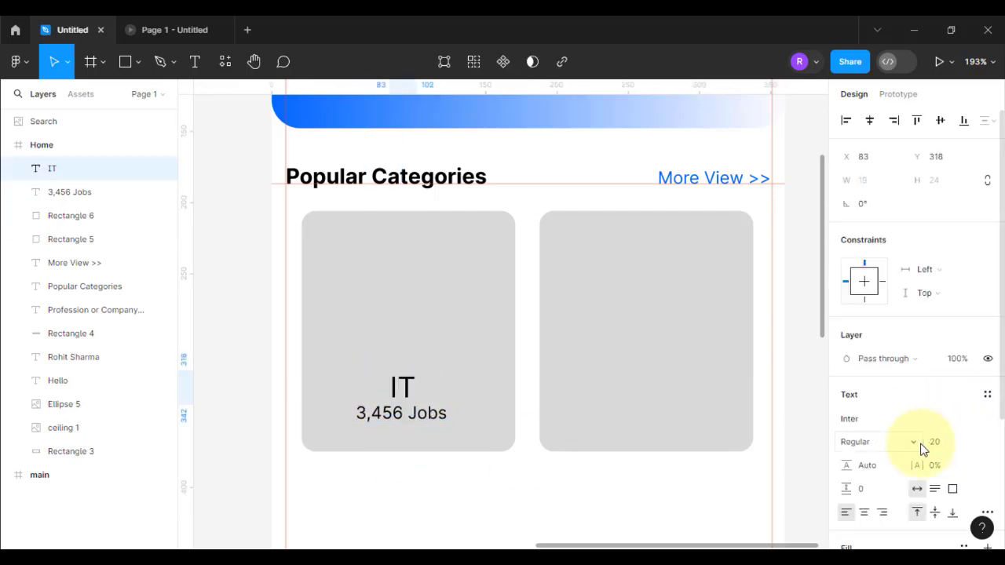
{"action": "left_click", "coordinate": [470, 505]}
{"action": "left_click_drag", "start_coordinate": [407, 391], "coordinate": [406, 385]}
{"action": "left_click", "coordinate": [430, 298]}
{"action": "left_click", "coordinate": [370, 486]}
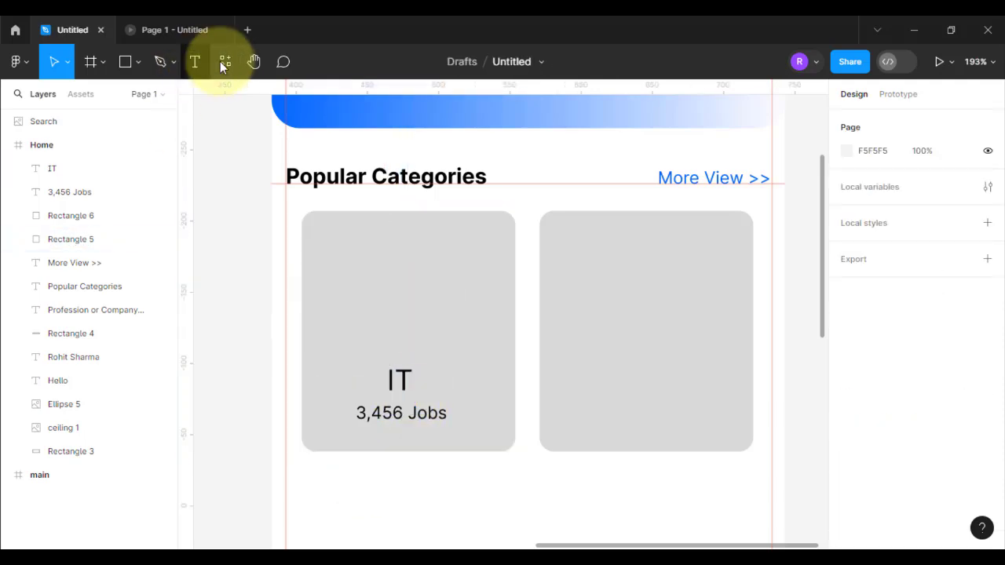
Run the Flaticon by Freepik plugin and search its icons for "job".
{"action": "left_click", "coordinate": [224, 63]}
{"action": "type", "text": "flat"}
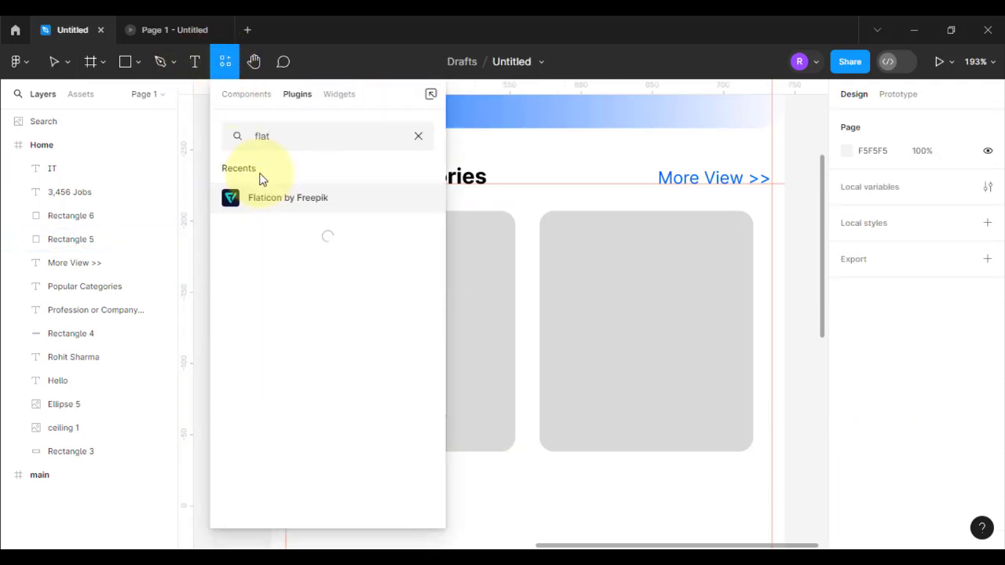
{"action": "key", "text": "Return"}
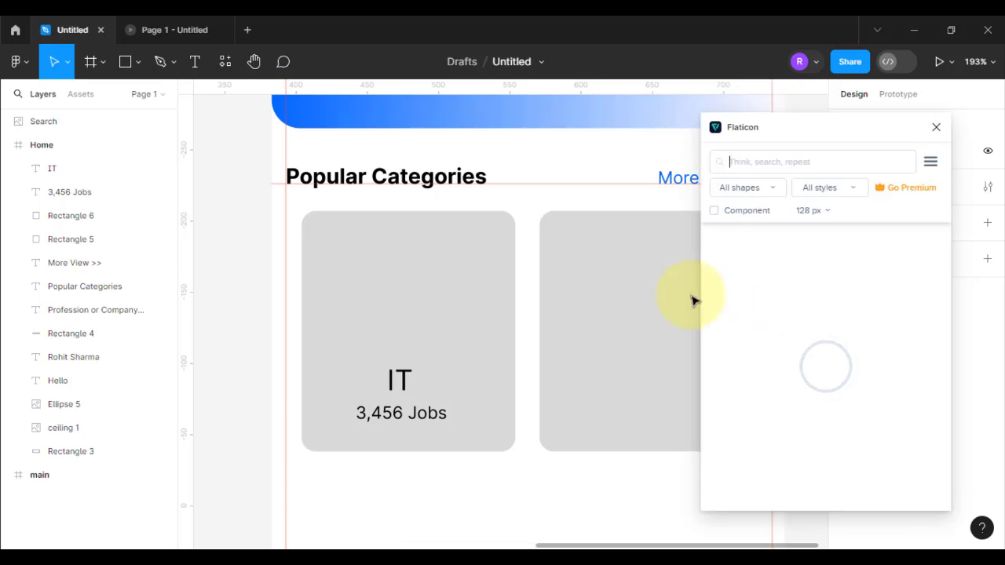
{"action": "type", "text": "it job"}
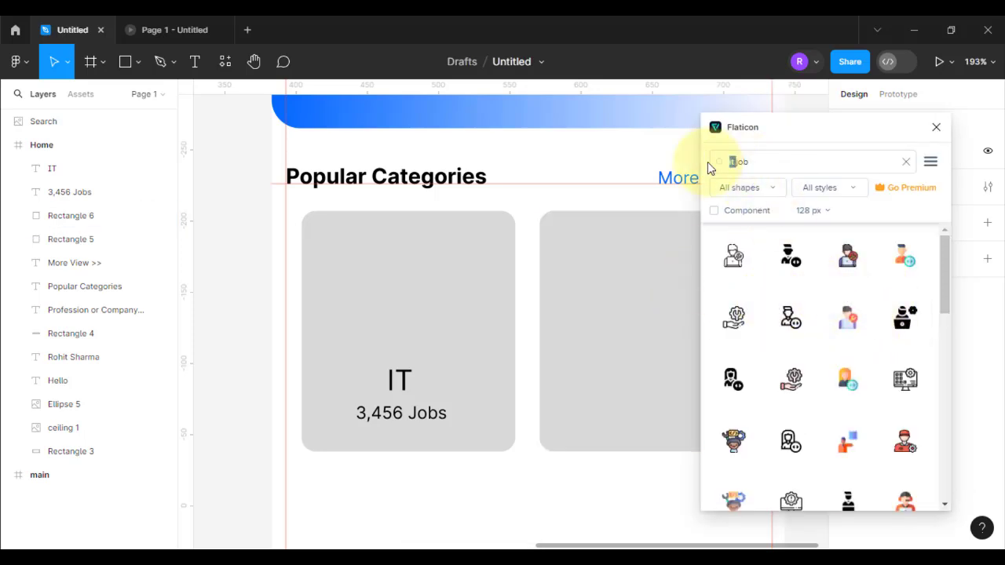
{"action": "key", "text": "BackSpace"}
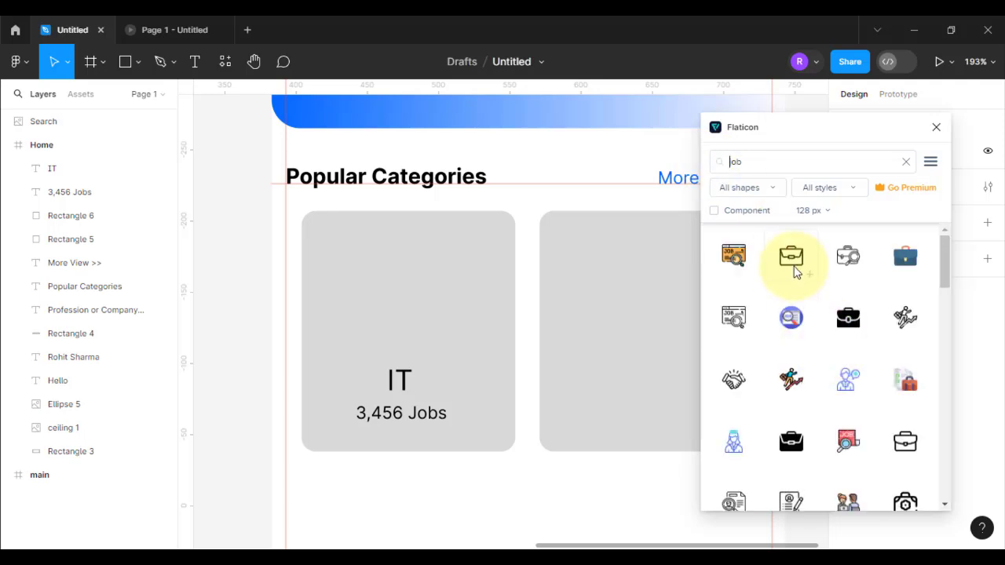
{"action": "scroll", "coordinate": [747, 275], "scroll_direction": "down", "scroll_amount": 5}
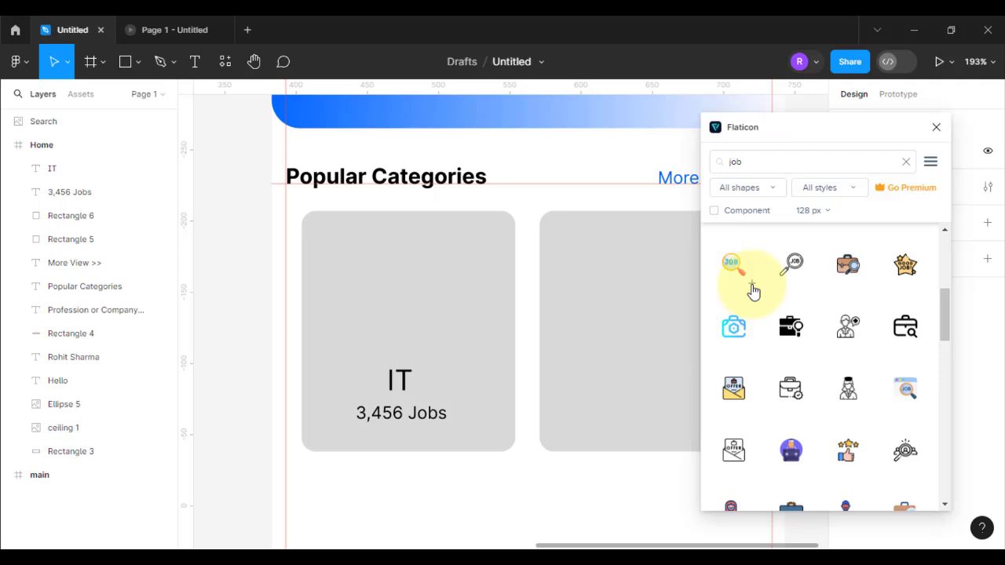
{"action": "scroll", "coordinate": [809, 399], "scroll_direction": "down", "scroll_amount": 1}
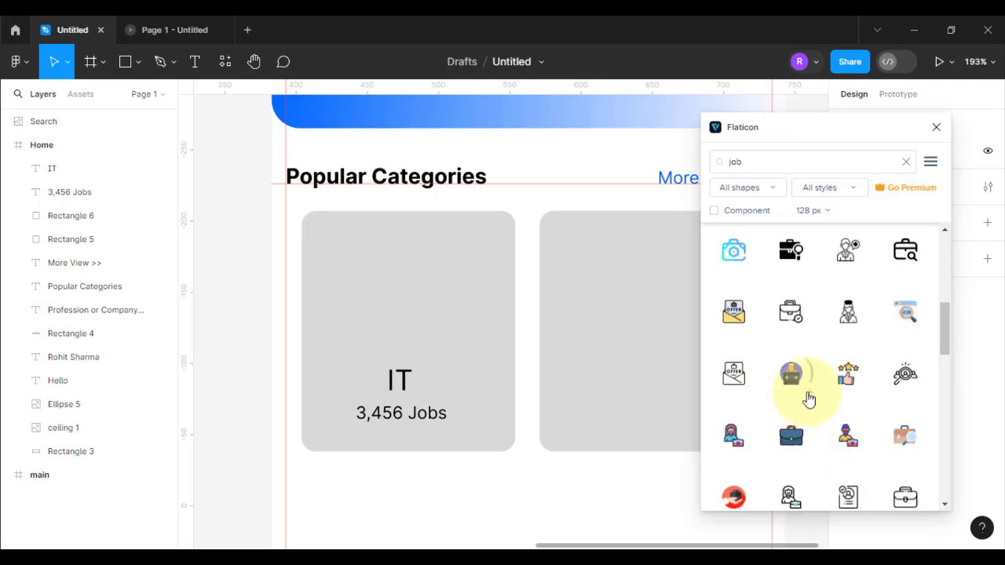
Insert the purple Briefcase icon, scale it to about 66 × 61, and place it above "IT" in the first card.
{"action": "left_click", "coordinate": [554, 330]}
{"action": "left_click_drag", "start_coordinate": [593, 406], "coordinate": [507, 309]}
{"action": "left_click_drag", "start_coordinate": [471, 288], "coordinate": [413, 315]}
{"action": "left_click_drag", "start_coordinate": [835, 128], "coordinate": [890, 132]}
Set the briefcase icon's image fill mode to Fit and fine-tune the icon above "IT".
{"action": "double_click", "coordinate": [431, 280]}
{"action": "left_click", "coordinate": [688, 229]}
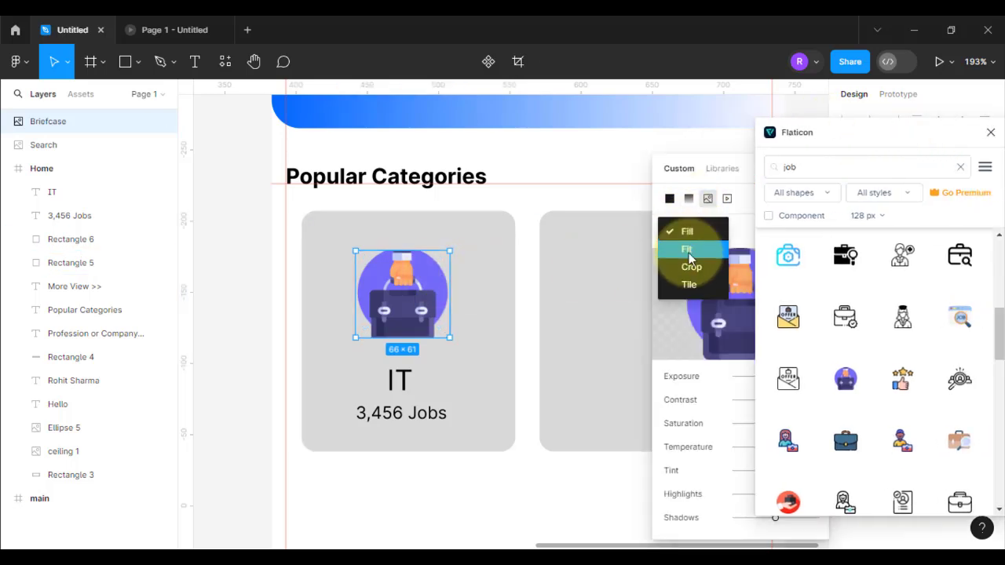
{"action": "left_click", "coordinate": [688, 253]}
{"action": "left_click_drag", "start_coordinate": [720, 169], "coordinate": [580, 170]}
{"action": "left_click", "coordinate": [673, 169]}
{"action": "left_click", "coordinate": [438, 498]}
{"action": "left_click", "coordinate": [437, 330]}
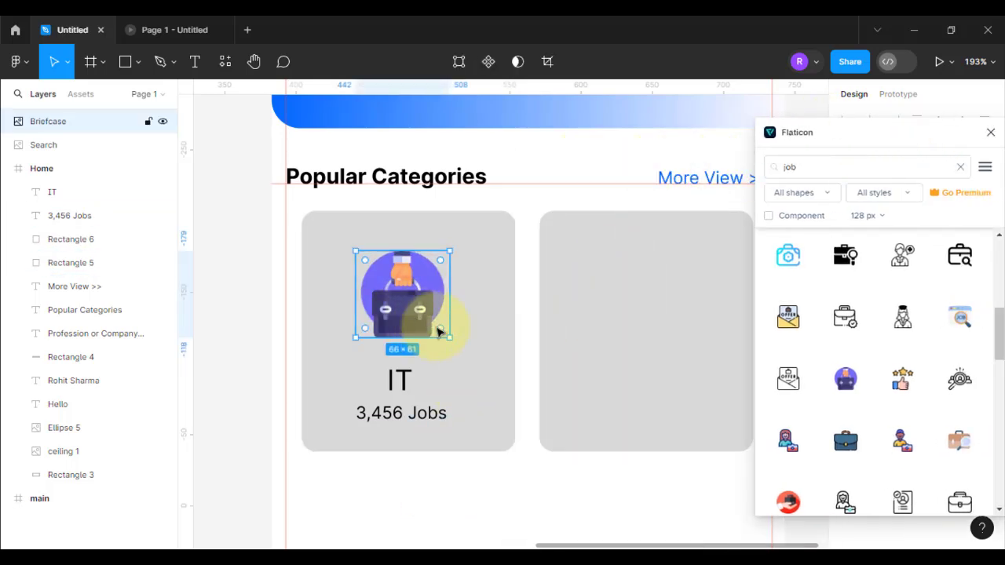
{"action": "left_click_drag", "start_coordinate": [439, 332], "coordinate": [431, 327]}
{"action": "left_click", "coordinate": [796, 135]}
{"action": "left_click", "coordinate": [481, 500]}
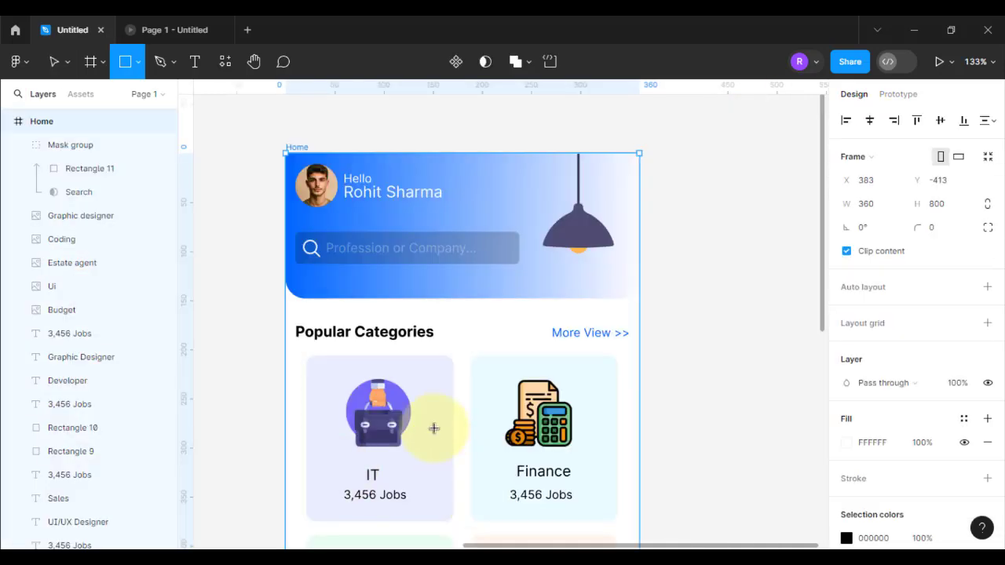
Draw a full-width bar rectangle 360 × 52 along the Home frame's bottom edge, at X 0, Y 748.
{"action": "scroll", "coordinate": [346, 388], "scroll_direction": "down", "scroll_amount": 8}
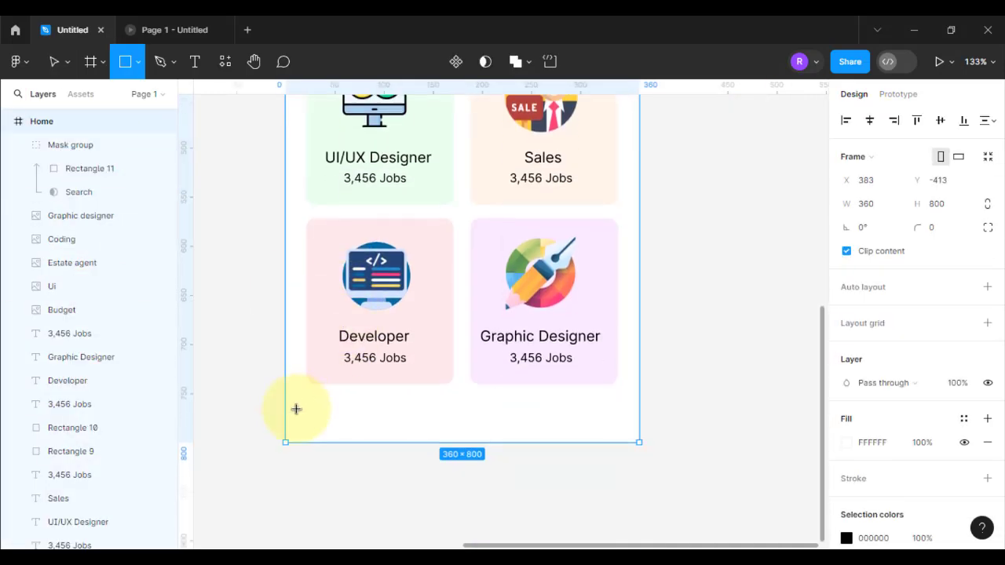
{"action": "left_click_drag", "start_coordinate": [286, 389], "coordinate": [640, 444]}
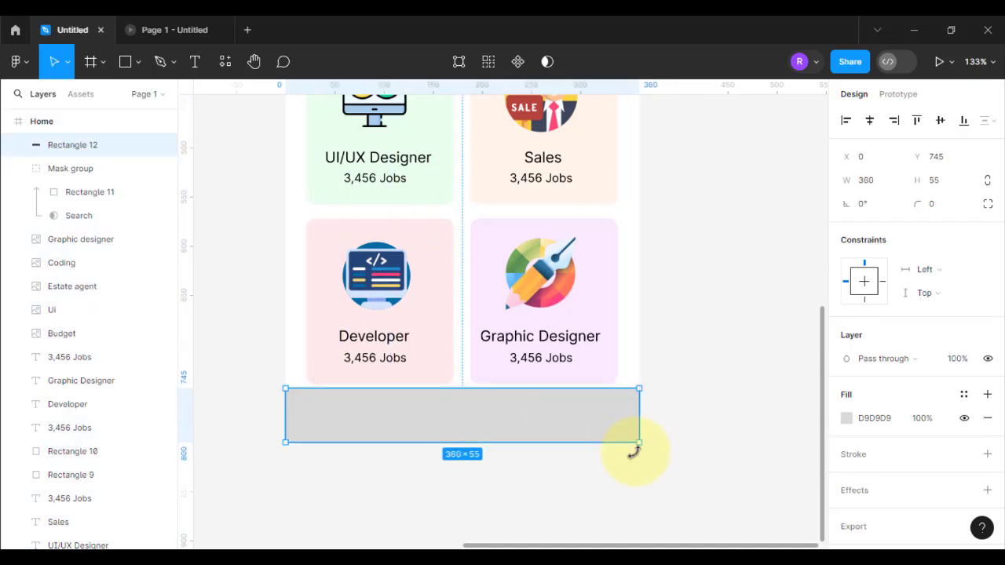
{"action": "scroll", "coordinate": [488, 453], "scroll_direction": "up", "scroll_amount": 3}
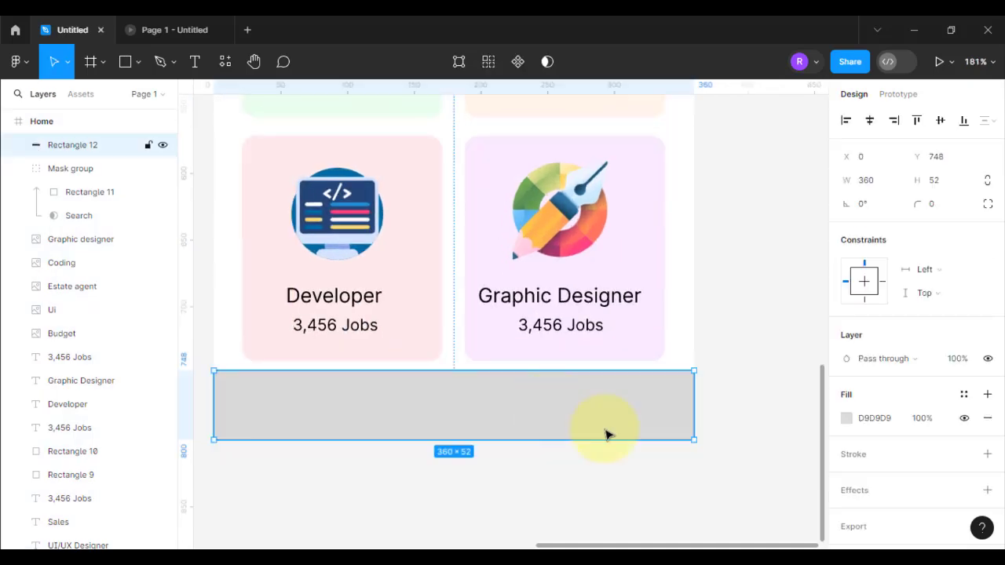
Fill the bottom bar rectangle with white FFFFFF.
{"action": "left_click", "coordinate": [846, 419]}
{"action": "left_click_drag", "start_coordinate": [695, 203], "coordinate": [650, 167]}
{"action": "left_click", "coordinate": [814, 125]}
{"action": "scroll", "coordinate": [862, 471], "scroll_direction": "down", "scroll_amount": 1}
{"action": "left_click", "coordinate": [627, 471]}
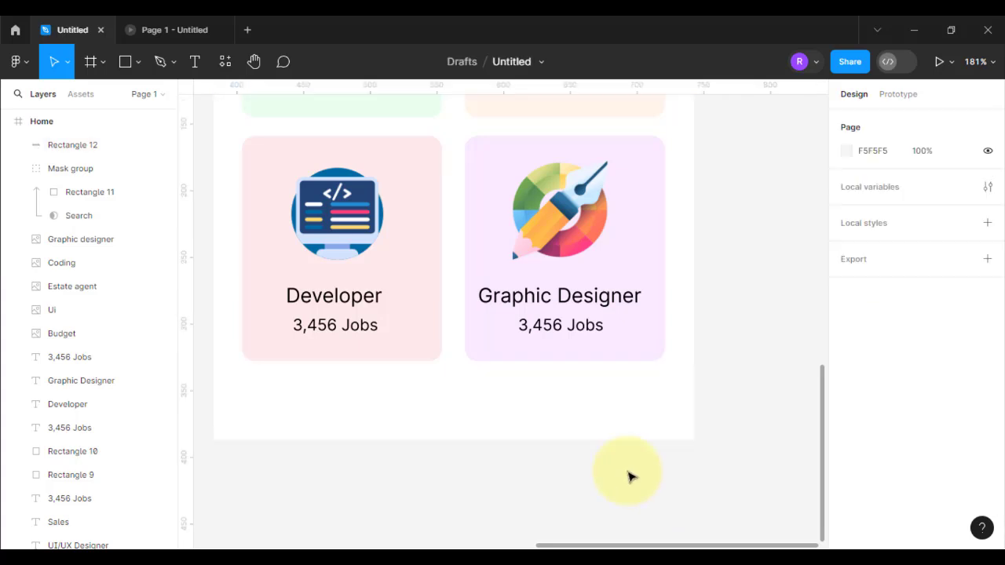
Fill the bottom bar rectangle with a light grey of about E9E9E9.
{"action": "left_click", "coordinate": [403, 426]}
{"action": "left_click", "coordinate": [847, 419]}
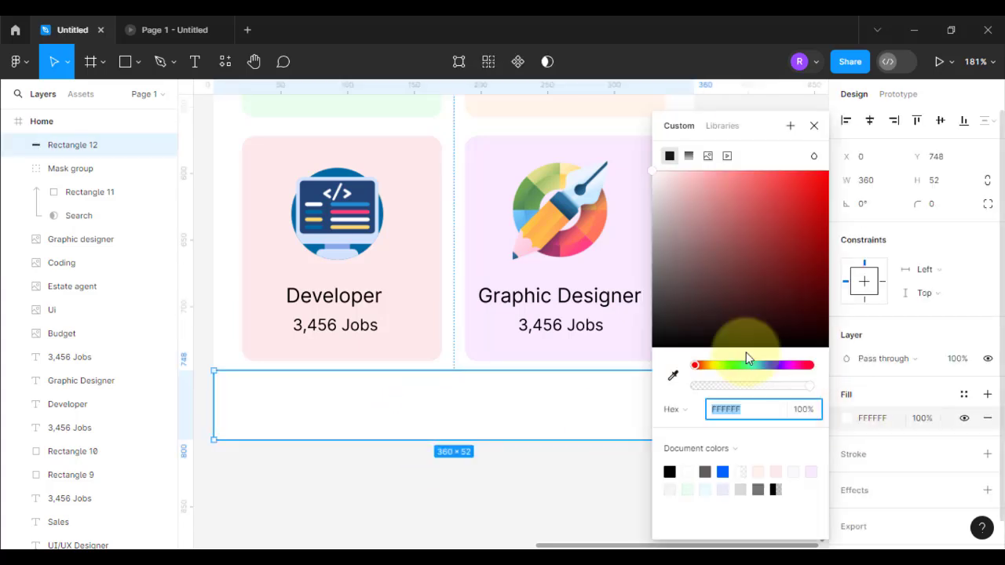
{"action": "left_click_drag", "start_coordinate": [666, 211], "coordinate": [638, 200]}
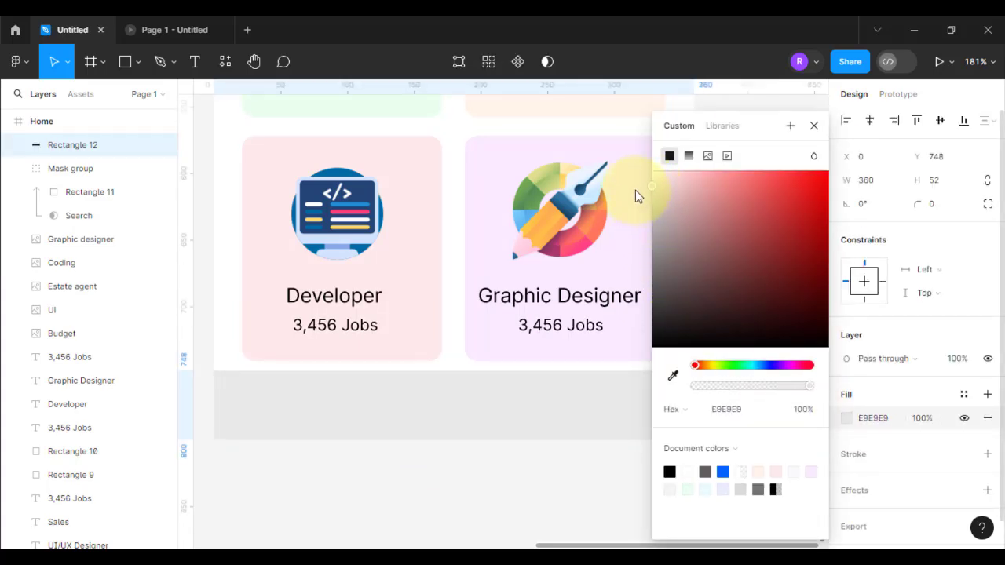
{"action": "left_click", "coordinate": [813, 126]}
{"action": "left_click", "coordinate": [774, 343]}
{"action": "scroll", "coordinate": [440, 467], "scroll_direction": "down", "scroll_amount": 1}
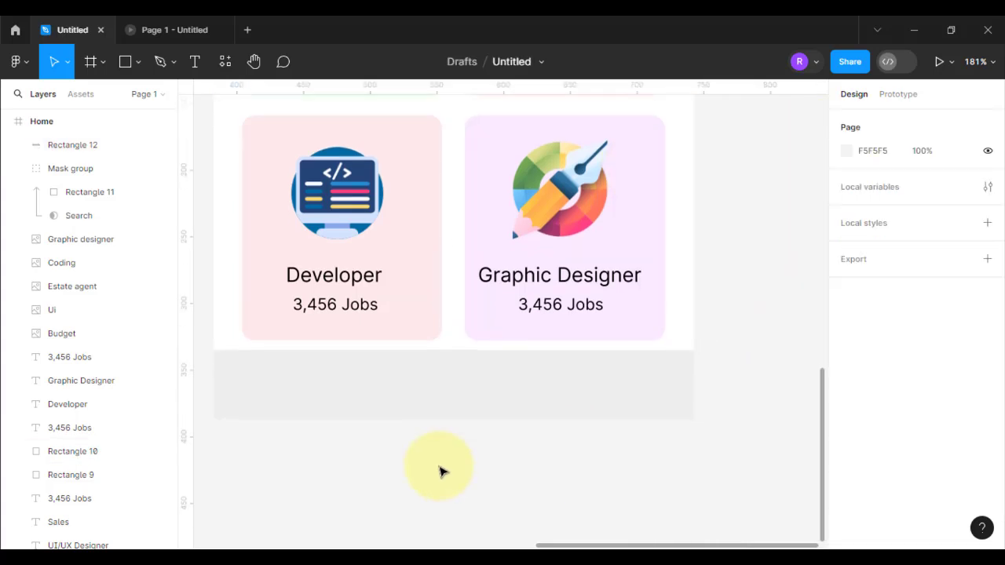
Search Flaticon for "home", insert the solid black house icon, and scale it down to fit at the left end of the bottom bar.
{"action": "left_click", "coordinate": [223, 60]}
{"action": "left_click", "coordinate": [264, 199]}
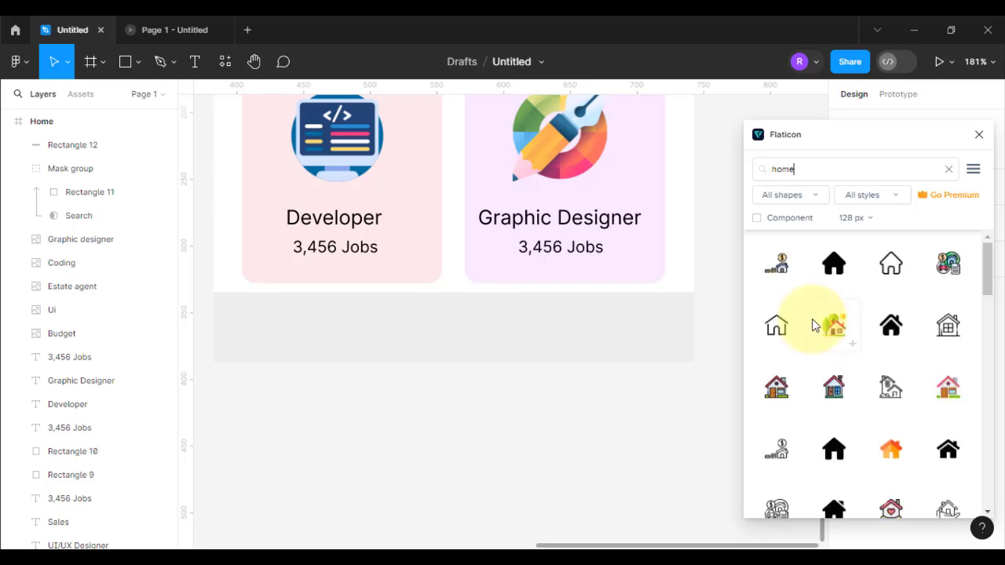
{"action": "left_click", "coordinate": [854, 286]}
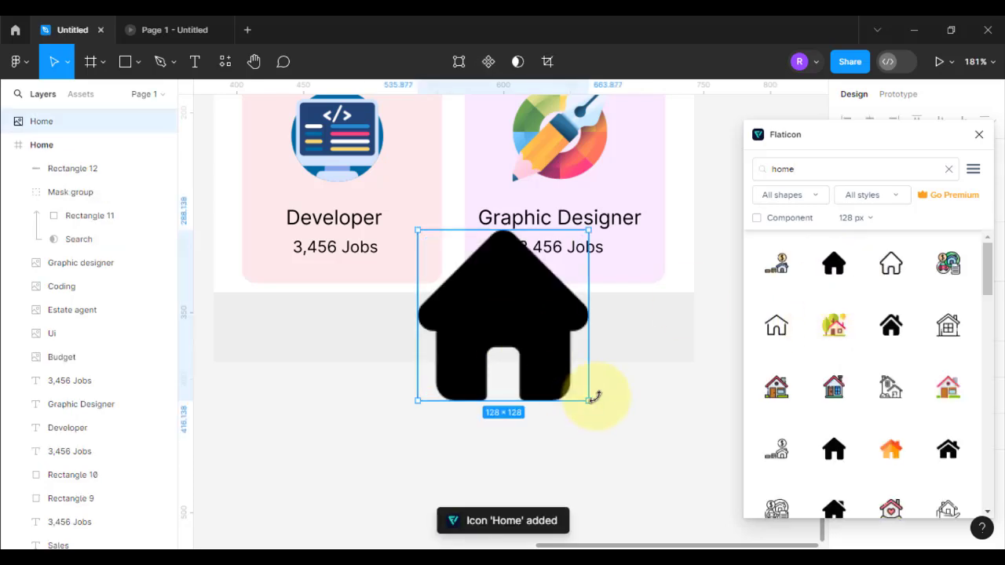
{"action": "left_click_drag", "start_coordinate": [595, 399], "coordinate": [276, 340]}
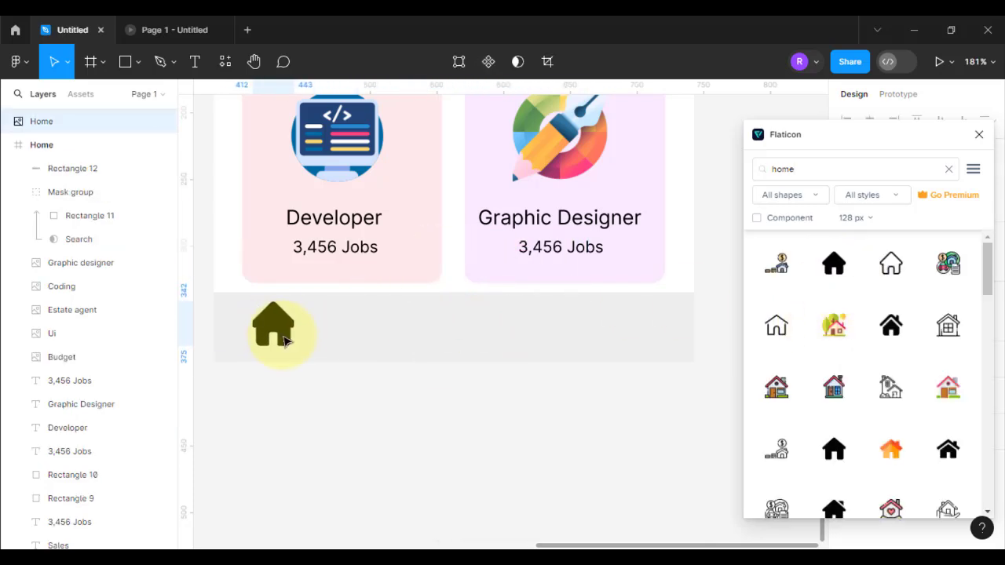
Search Flaticon for "save", insert the solid black bookmark icon, and scale it down to sit beside the home icon in the bar.
{"action": "double_click", "coordinate": [817, 169]}
{"action": "type", "text": "save"}
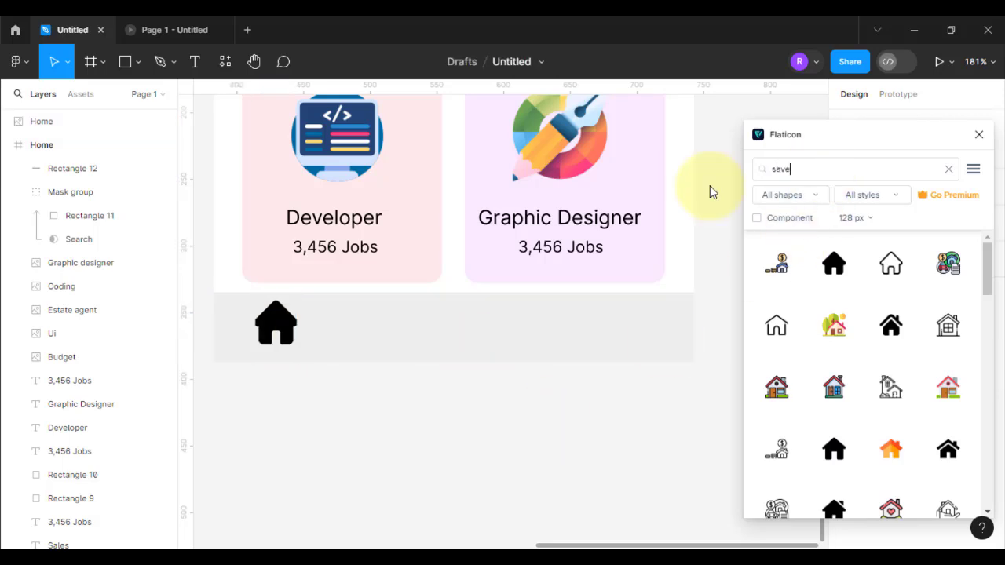
{"action": "left_click", "coordinate": [901, 277]}
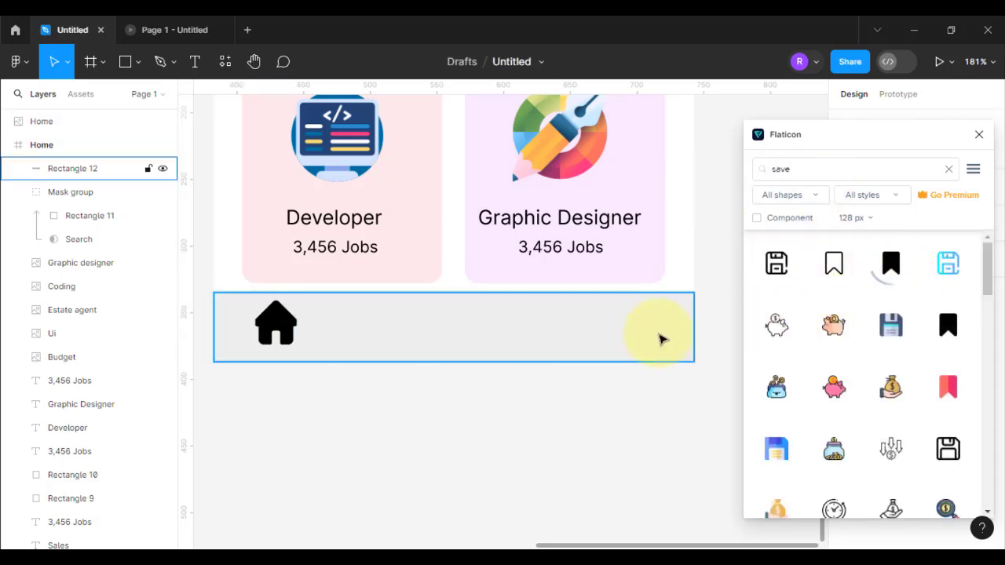
{"action": "left_click", "coordinate": [517, 337]}
{"action": "left_click_drag", "start_coordinate": [590, 401], "coordinate": [455, 266]}
{"action": "left_click_drag", "start_coordinate": [436, 261], "coordinate": [398, 339]}
{"action": "left_click", "coordinate": [503, 402]}
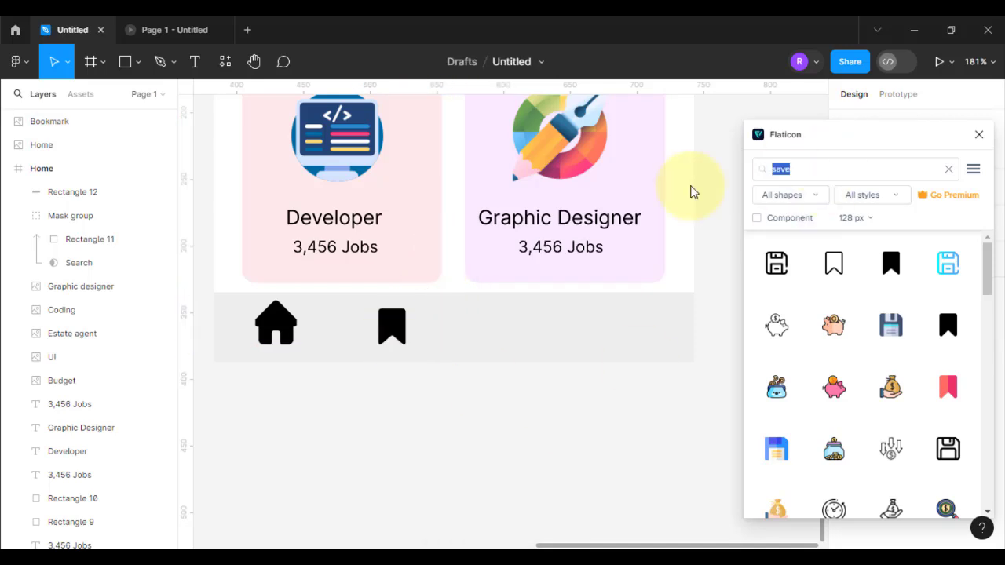
Search Flaticon for "profile", insert the black circular user icon, and place it scaled down at the right end of the bar.
{"action": "type", "text": "profile"}
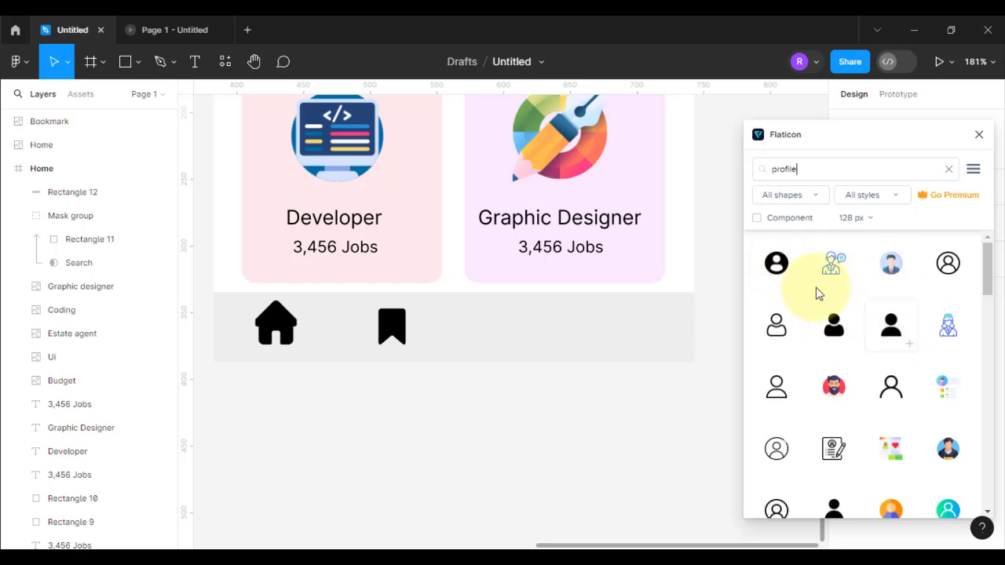
{"action": "left_click_drag", "start_coordinate": [589, 401], "coordinate": [454, 265]}
{"action": "left_click_drag", "start_coordinate": [440, 253], "coordinate": [646, 339]}
{"action": "left_click", "coordinate": [710, 351]}
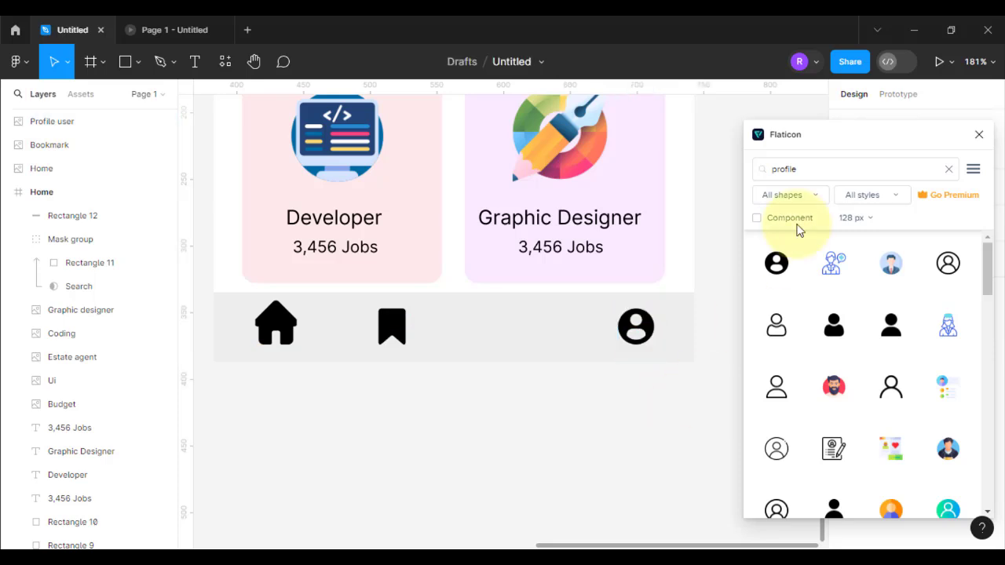
Search Flaticon for a resume icon, insert the black CV icon, and scale it to about 27 × 30 between the bookmark and profile icons.
{"action": "type", "text": "res"}
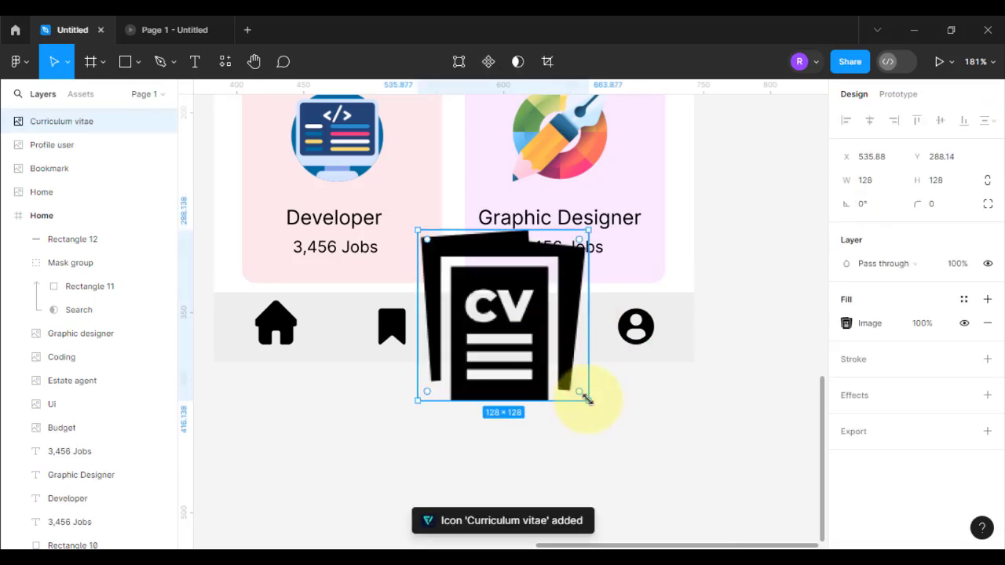
{"action": "left_click_drag", "start_coordinate": [588, 399], "coordinate": [526, 338]}
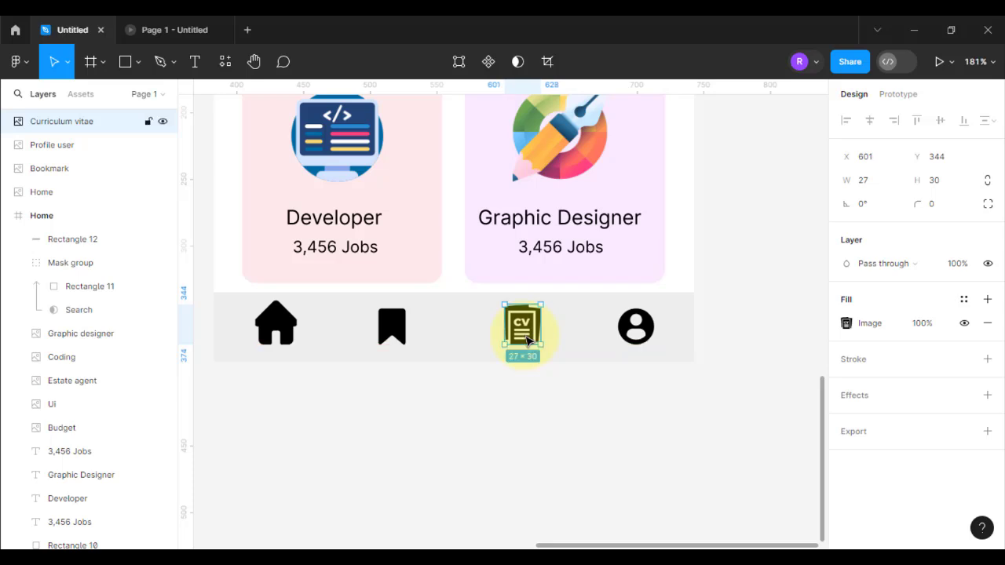
{"action": "left_click", "coordinate": [496, 406]}
Add a horizontal guide along the base of the bottom bar icons.
{"action": "scroll", "coordinate": [395, 387], "scroll_direction": "up", "scroll_amount": 1}
{"action": "left_click_drag", "start_coordinate": [398, 87], "coordinate": [394, 346]}
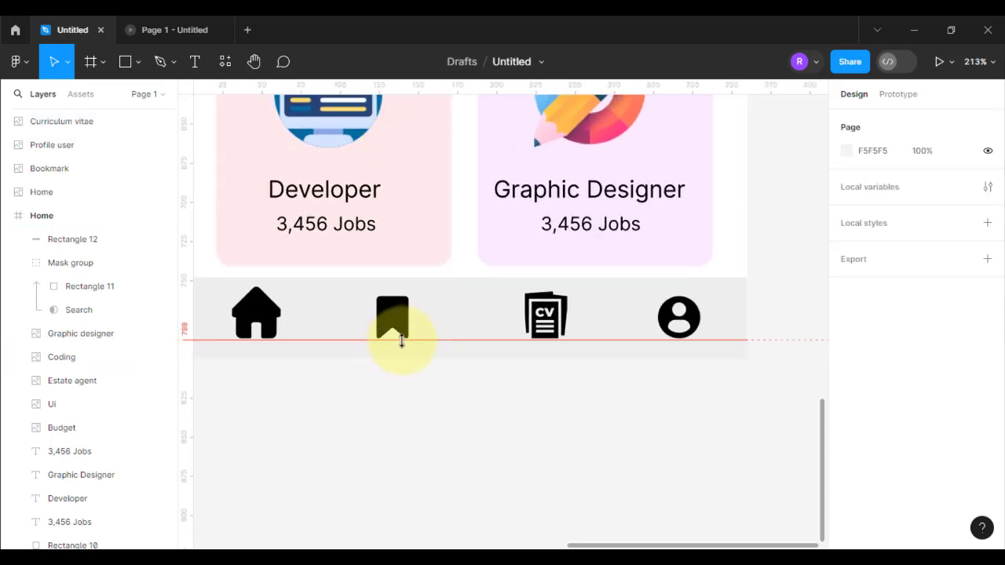
{"action": "scroll", "coordinate": [401, 417], "scroll_direction": "up", "scroll_amount": 3}
Reposition the home icon and scale the bookmark icon to about 18 × 19, placing it near the horizontal guide.
{"action": "left_click", "coordinate": [397, 314]}
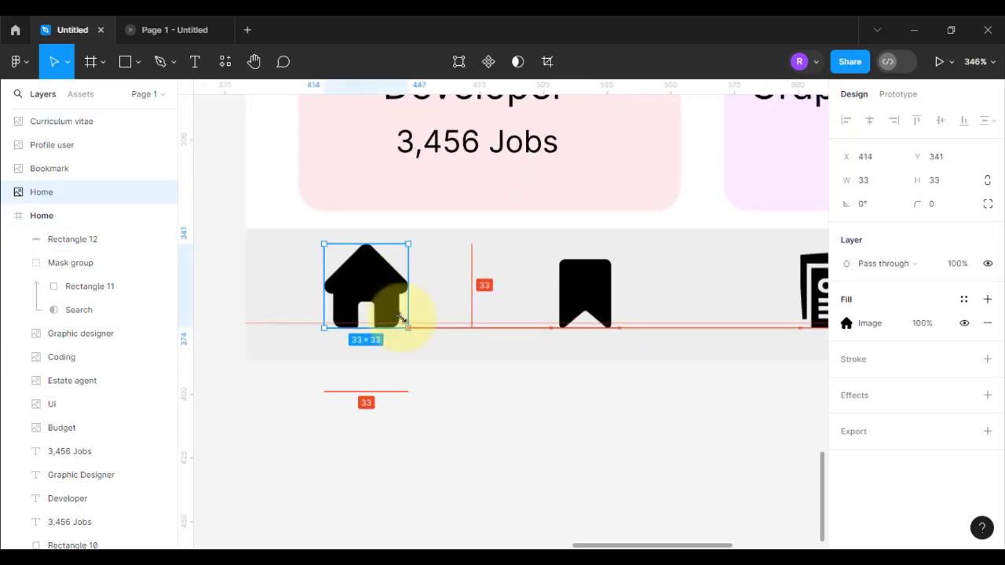
{"action": "left_click_drag", "start_coordinate": [402, 317], "coordinate": [377, 306]}
{"action": "left_click", "coordinate": [604, 312]}
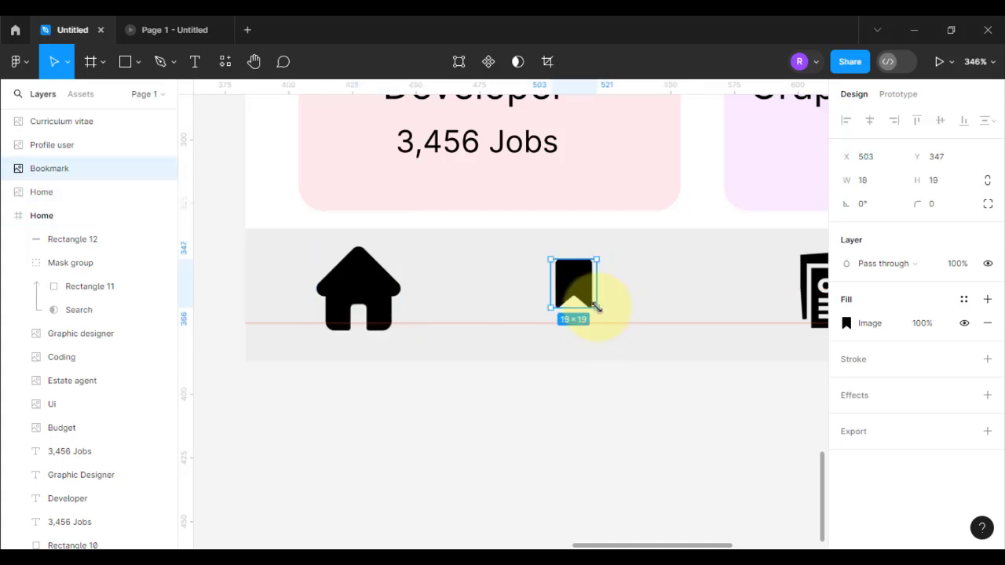
{"action": "left_click_drag", "start_coordinate": [597, 308], "coordinate": [590, 316]}
{"action": "left_click", "coordinate": [631, 420]}
{"action": "left_click_drag", "start_coordinate": [633, 422], "coordinate": [485, 417]}
Scale down the CV icon, and shrink the profile icon to about 23 × 22 so it rests on the guide.
{"action": "left_click", "coordinate": [693, 302]}
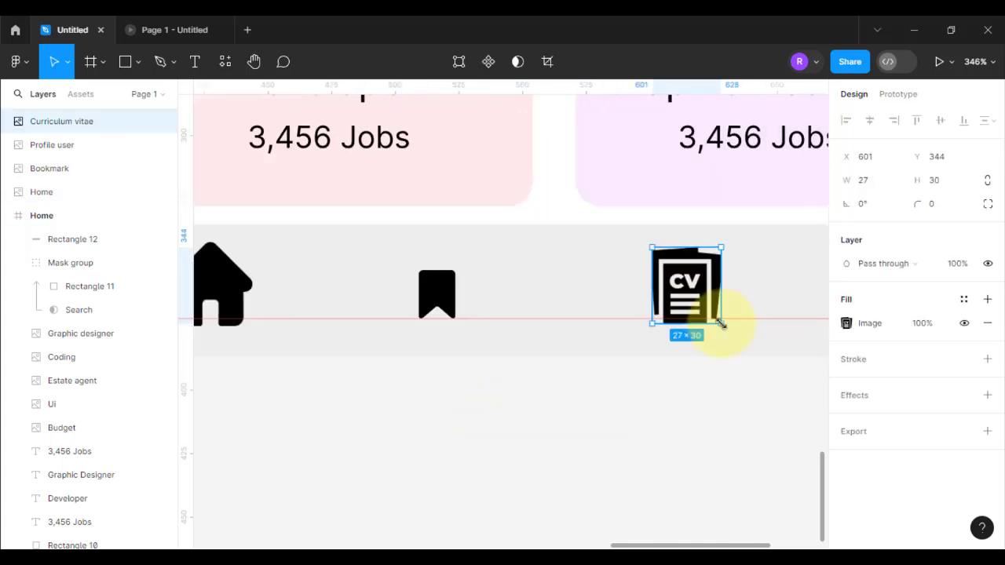
{"action": "left_click_drag", "start_coordinate": [720, 322], "coordinate": [696, 310]}
{"action": "left_click", "coordinate": [676, 390]}
{"action": "scroll", "coordinate": [673, 389], "scroll_direction": "down", "scroll_amount": 1}
{"action": "scroll", "coordinate": [704, 396], "scroll_direction": "right", "scroll_amount": 3}
{"action": "left_click", "coordinate": [625, 308]}
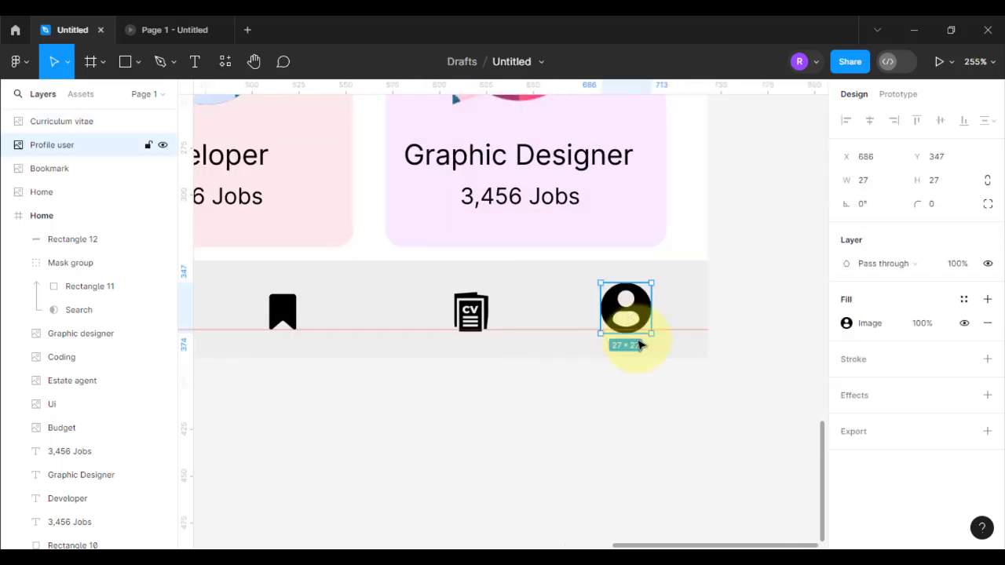
{"action": "double_click", "coordinate": [626, 323]}
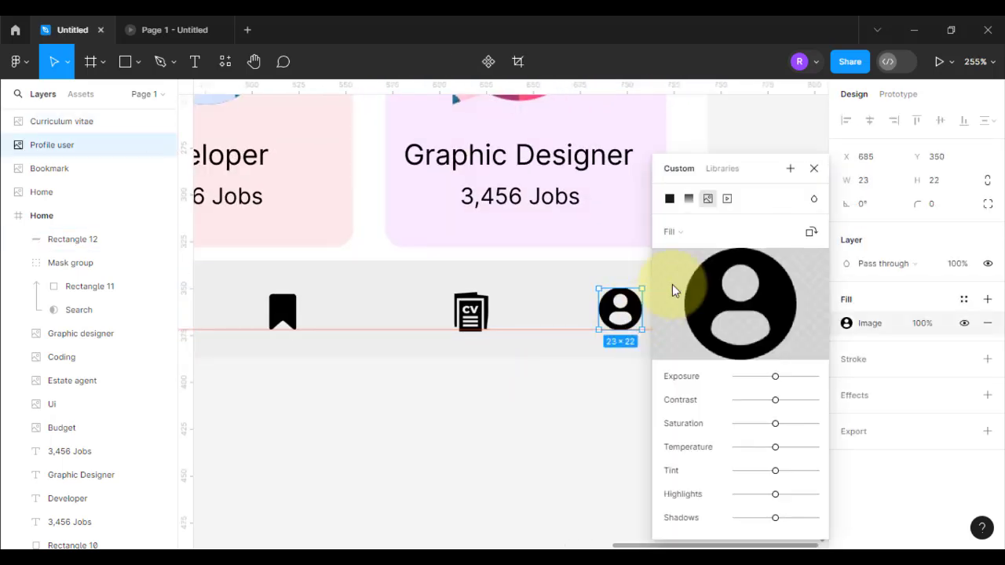
{"action": "left_click", "coordinate": [814, 169]}
Add vertical guides along the outer edges of the category cards and move the profile icon toward the right-hand guide.
{"action": "left_click", "coordinate": [790, 242]}
{"action": "left_click_drag", "start_coordinate": [188, 262], "coordinate": [666, 291]}
{"action": "left_click", "coordinate": [640, 312]}
{"action": "left_click", "coordinate": [660, 386]}
{"action": "scroll", "coordinate": [660, 386], "scroll_direction": "left", "scroll_amount": 3}
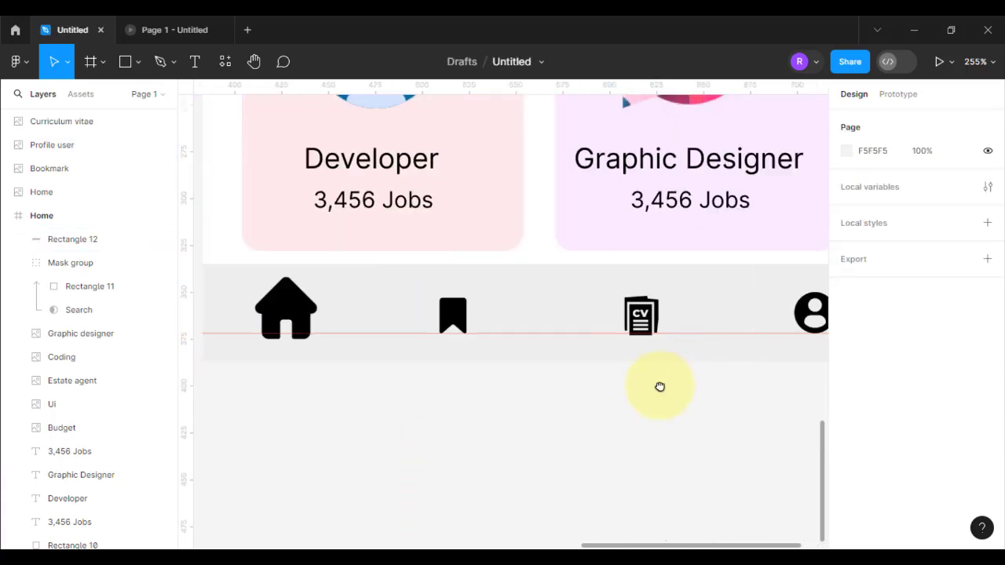
{"action": "left_click_drag", "start_coordinate": [188, 292], "coordinate": [241, 292]}
Move the home icon to the left-hand guide and space the bookmark and CV icons evenly along the bar.
{"action": "left_click_drag", "start_coordinate": [285, 310], "coordinate": [268, 314]}
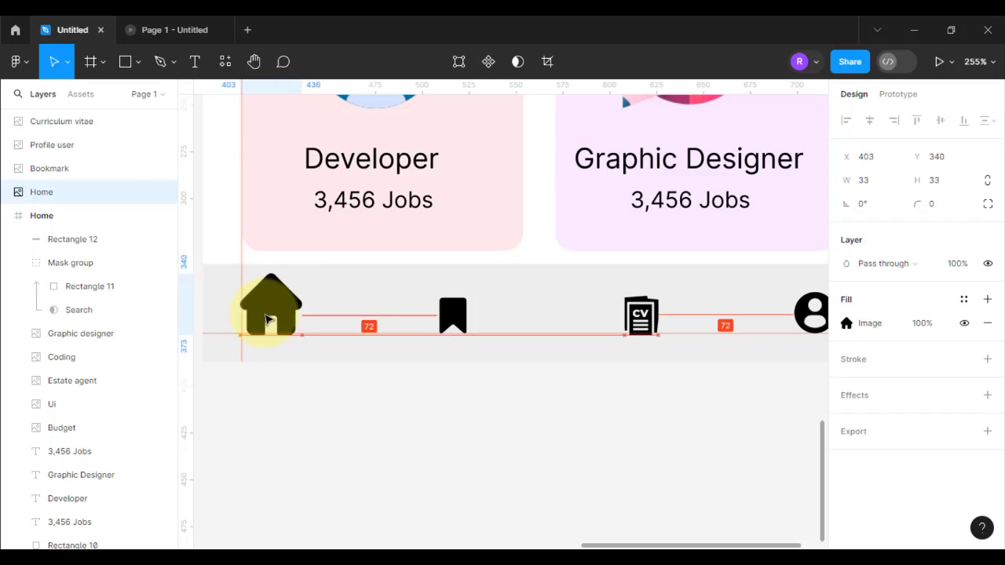
{"action": "left_click", "coordinate": [442, 325]}
{"action": "left_click_drag", "start_coordinate": [441, 327], "coordinate": [424, 325]}
{"action": "left_click_drag", "start_coordinate": [641, 314], "coordinate": [625, 314]}
{"action": "left_click_drag", "start_coordinate": [441, 324], "coordinate": [446, 324]}
{"action": "left_click", "coordinate": [625, 314]}
{"action": "left_click", "coordinate": [587, 401]}
{"action": "scroll", "coordinate": [591, 404], "scroll_direction": "down", "scroll_amount": 5}
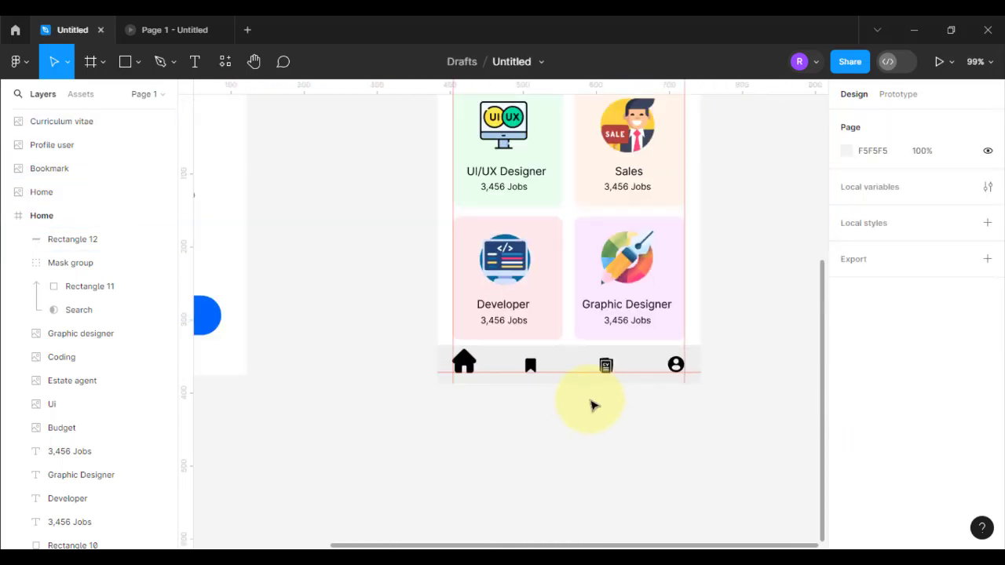
Move the home, bookmark, profile and CV icon layers into the Home frame.
{"action": "scroll", "coordinate": [590, 404], "scroll_direction": "up", "scroll_amount": 10}
{"action": "left_click", "coordinate": [41, 191]}
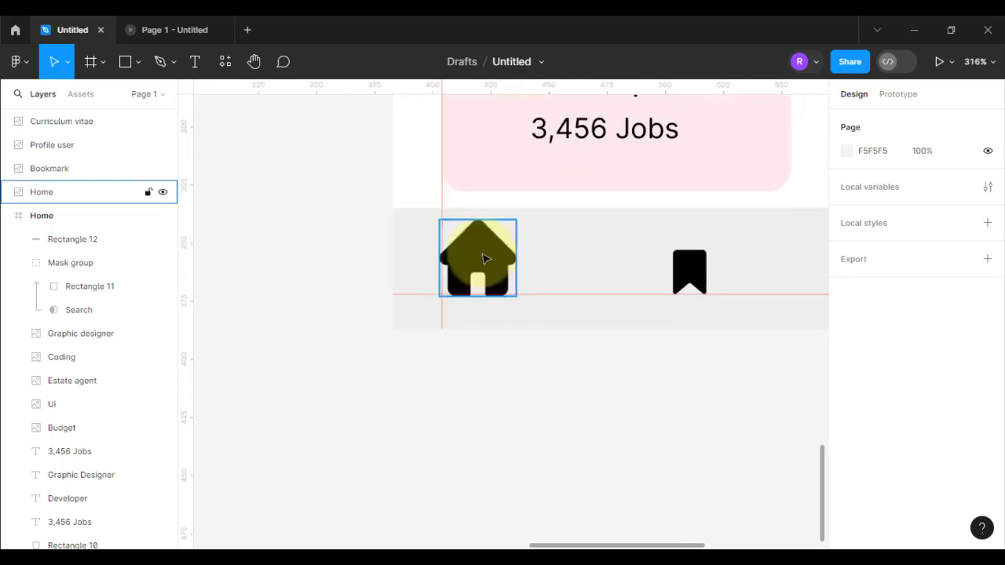
{"action": "left_click", "coordinate": [65, 171], "text": "shift"}
{"action": "left_click", "coordinate": [62, 121], "text": "shift"}
{"action": "left_click", "coordinate": [63, 175], "text": "shift"}
{"action": "left_click_drag", "start_coordinate": [62, 193], "coordinate": [70, 220]}
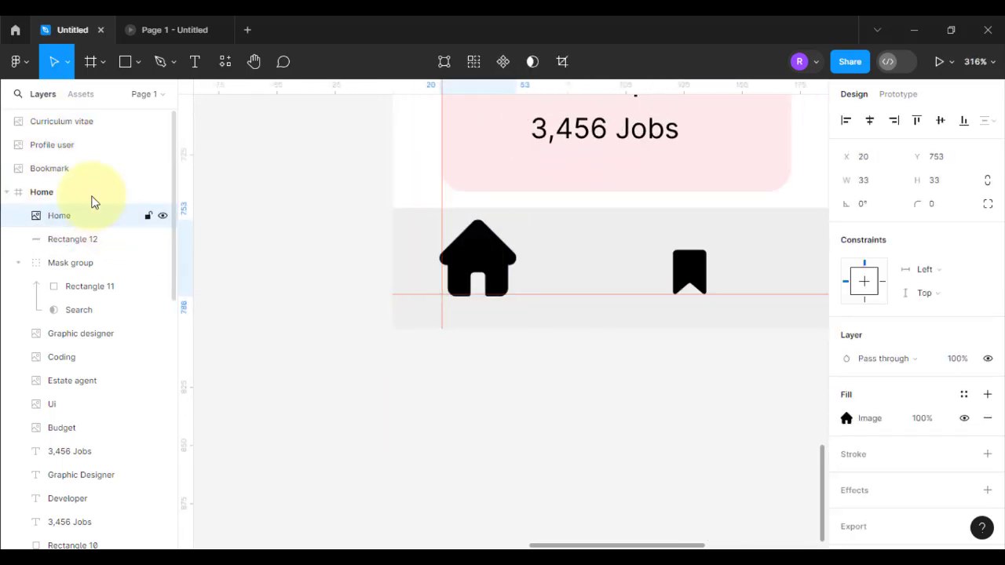
{"action": "left_click_drag", "start_coordinate": [64, 170], "coordinate": [69, 192]}
{"action": "left_click_drag", "start_coordinate": [64, 147], "coordinate": [69, 168]}
{"action": "left_click_drag", "start_coordinate": [71, 123], "coordinate": [74, 146]}
{"action": "left_click", "coordinate": [86, 193]}
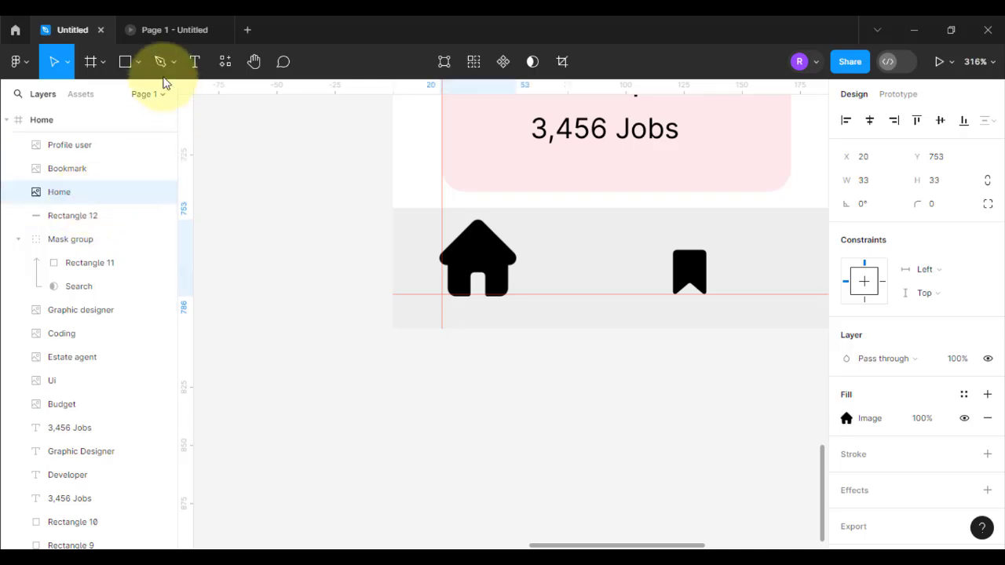
Draw a rectangle of about 43 × 39 over the home icon and fill it with the blue document colour 0066FF.
{"action": "left_click", "coordinate": [127, 64]}
{"action": "left_click_drag", "start_coordinate": [432, 218], "coordinate": [530, 300]}
{"action": "left_click", "coordinate": [846, 417]}
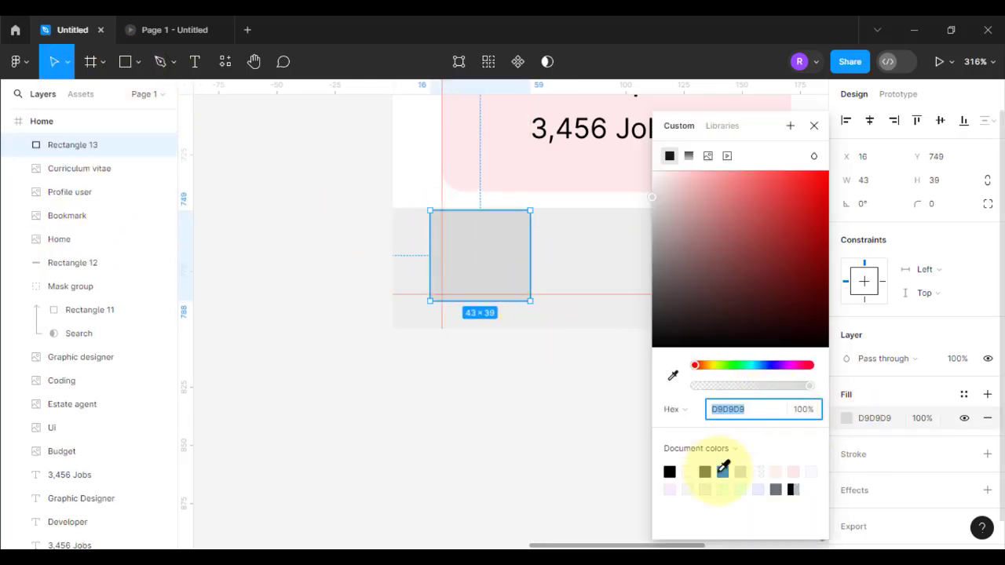
{"action": "left_click", "coordinate": [722, 472]}
{"action": "left_click", "coordinate": [814, 125]}
Place the blue rectangle directly above the home icon layer and mask it with the icon's shape.
{"action": "left_click_drag", "start_coordinate": [40, 146], "coordinate": [76, 231]}
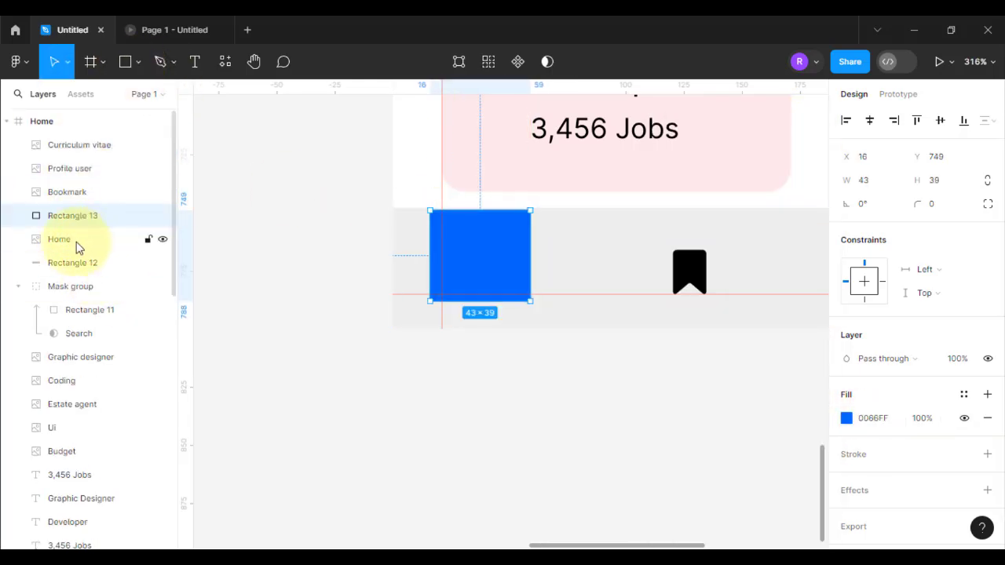
{"action": "left_click", "coordinate": [78, 240], "text": "shift"}
{"action": "left_click", "coordinate": [515, 68]}
{"action": "left_click", "coordinate": [554, 383]}
Preview the Home screen in the prototype tab and return to the design file.
{"action": "scroll", "coordinate": [556, 385], "scroll_direction": "down", "scroll_amount": 6}
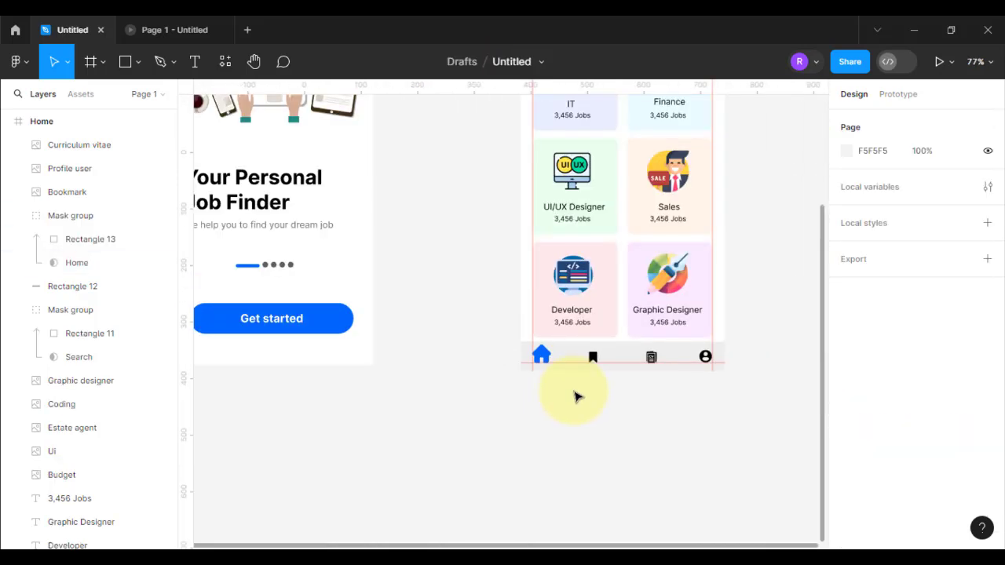
{"action": "left_click", "coordinate": [146, 35]}
{"action": "left_click", "coordinate": [529, 534]}
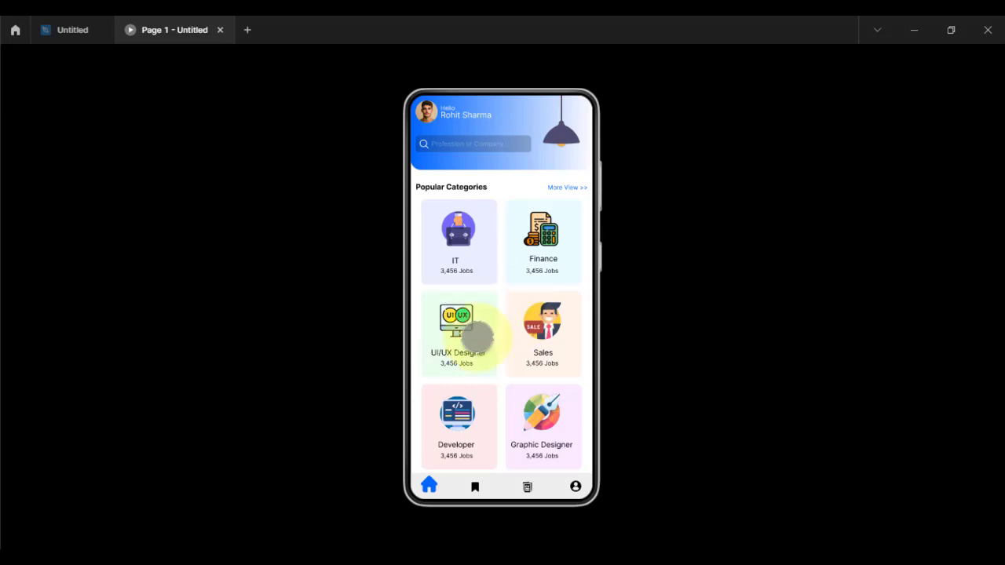
{"action": "left_click", "coordinate": [47, 31]}
Create a 360 × 800 phone frame beside the Home screen and name it "job list".
{"action": "left_click", "coordinate": [647, 221]}
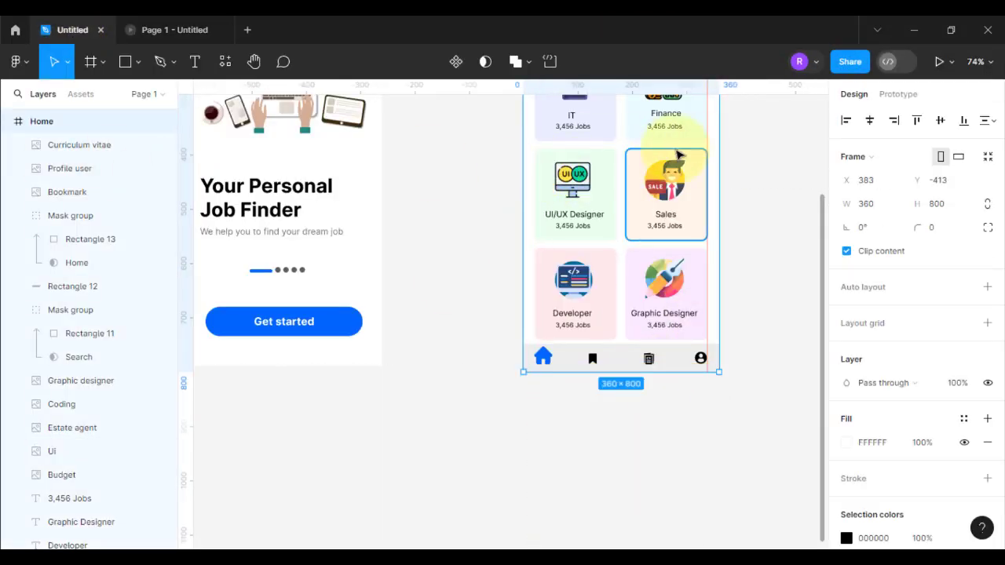
{"action": "left_click", "coordinate": [248, 217]}
{"action": "scroll", "coordinate": [448, 280], "scroll_direction": "down", "scroll_amount": 5}
{"action": "left_click_drag", "start_coordinate": [659, 320], "coordinate": [492, 384]}
{"action": "left_click", "coordinate": [139, 62]}
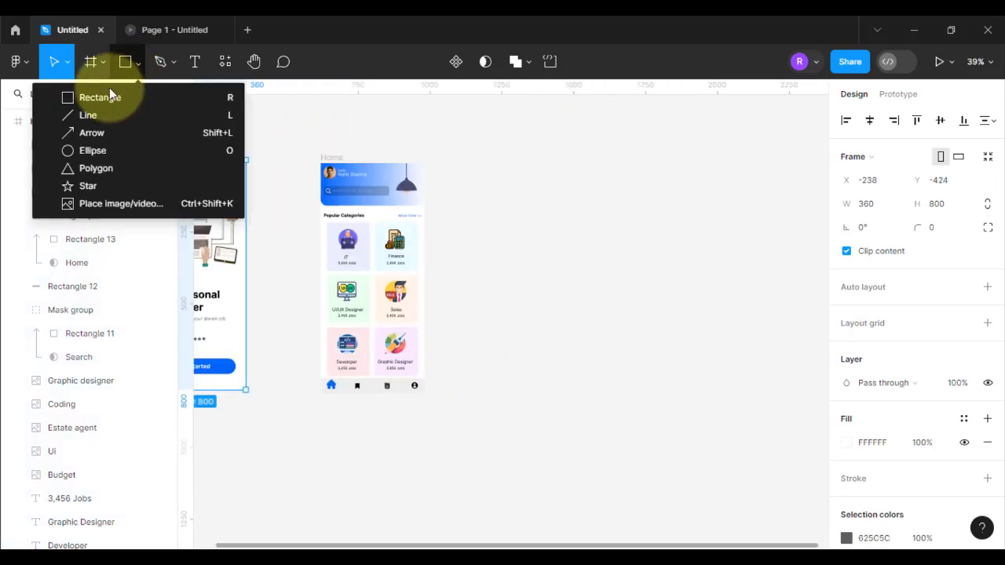
{"action": "left_click", "coordinate": [103, 63]}
{"action": "left_click", "coordinate": [90, 97]}
{"action": "left_click", "coordinate": [868, 383]}
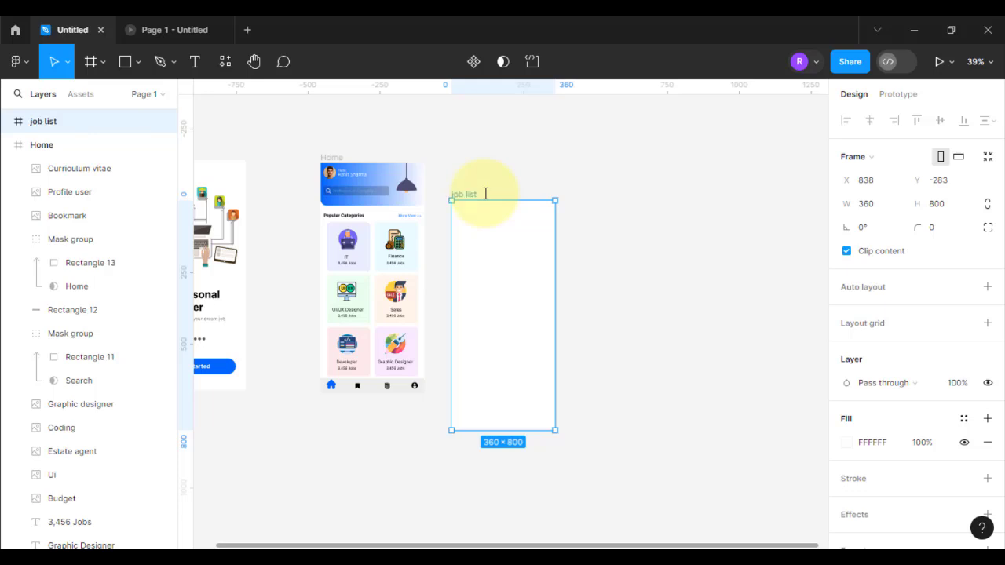
{"action": "left_click", "coordinate": [528, 175]}
Arrange the Home and job list frames beside the onboarding screen with equal gaps of about 151.
{"action": "left_click_drag", "start_coordinate": [525, 249], "coordinate": [555, 214]}
{"action": "left_click_drag", "start_coordinate": [291, 130], "coordinate": [439, 446]}
{"action": "left_click_drag", "start_coordinate": [378, 219], "coordinate": [343, 208]}
{"action": "left_click_drag", "start_coordinate": [515, 246], "coordinate": [472, 252]}
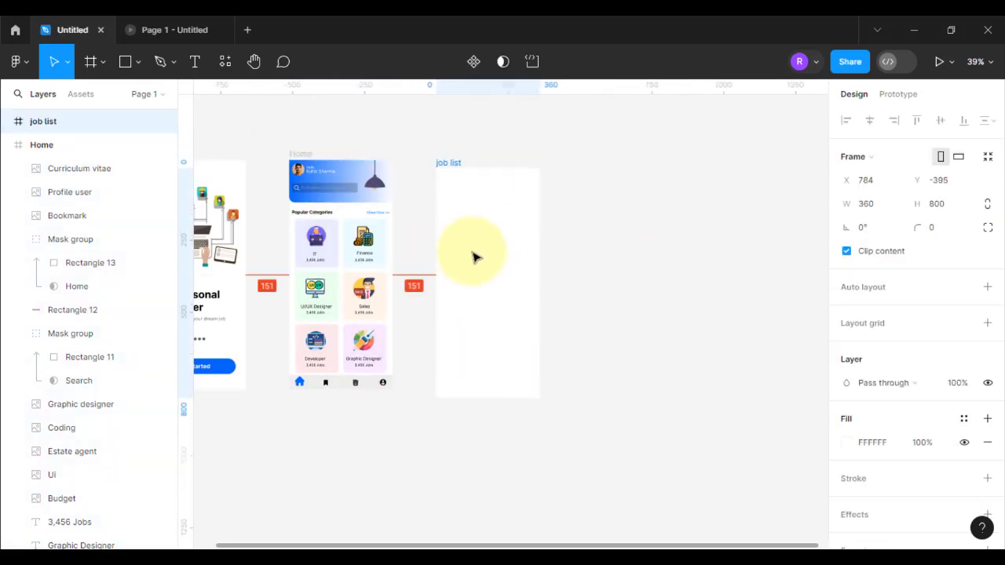
{"action": "left_click", "coordinate": [572, 359]}
Copy the Home screen's bottom bar with all its icons into the job list frame.
{"action": "scroll", "coordinate": [534, 400], "scroll_direction": "up", "scroll_amount": 5}
{"action": "left_click_drag", "start_coordinate": [620, 338], "coordinate": [285, 256]}
{"action": "key", "text": "ctrl+z"}
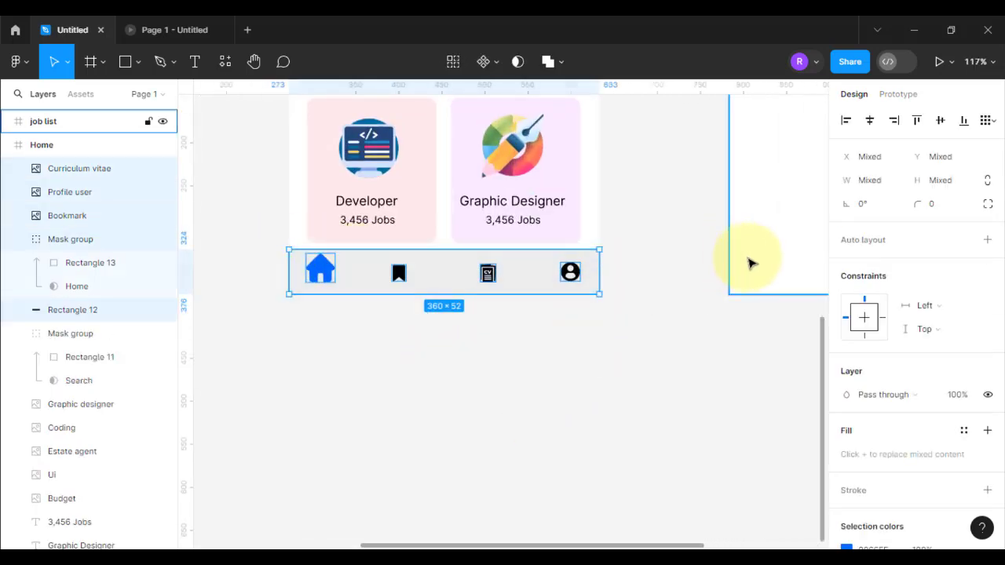
{"action": "left_click", "coordinate": [751, 264]}
{"action": "left_click_drag", "start_coordinate": [747, 390], "coordinate": [475, 420]}
{"action": "key", "text": "ctrl+v"}
{"action": "left_click", "coordinate": [617, 403]}
Recolour the copied home icon in the job list frame from blue to black (000000).
{"action": "scroll", "coordinate": [617, 401], "scroll_direction": "up", "scroll_amount": 2}
{"action": "scroll", "coordinate": [582, 379], "scroll_direction": "up", "scroll_amount": 1}
{"action": "left_click", "coordinate": [397, 221]}
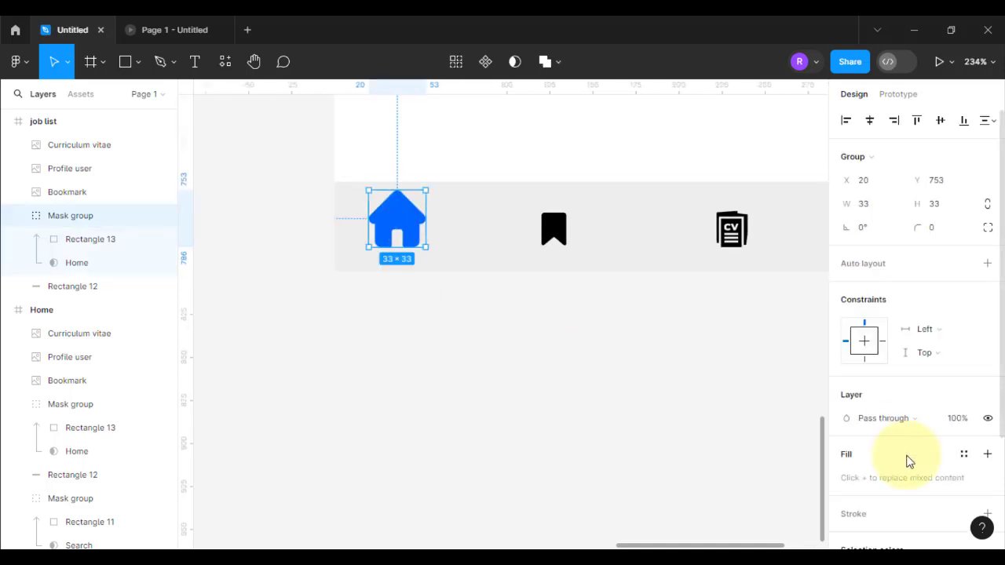
{"action": "scroll", "coordinate": [909, 460], "scroll_direction": "down", "scroll_amount": 2}
{"action": "left_click", "coordinate": [846, 424]}
{"action": "left_click_drag", "start_coordinate": [687, 303], "coordinate": [599, 413]}
{"action": "left_click", "coordinate": [814, 126]}
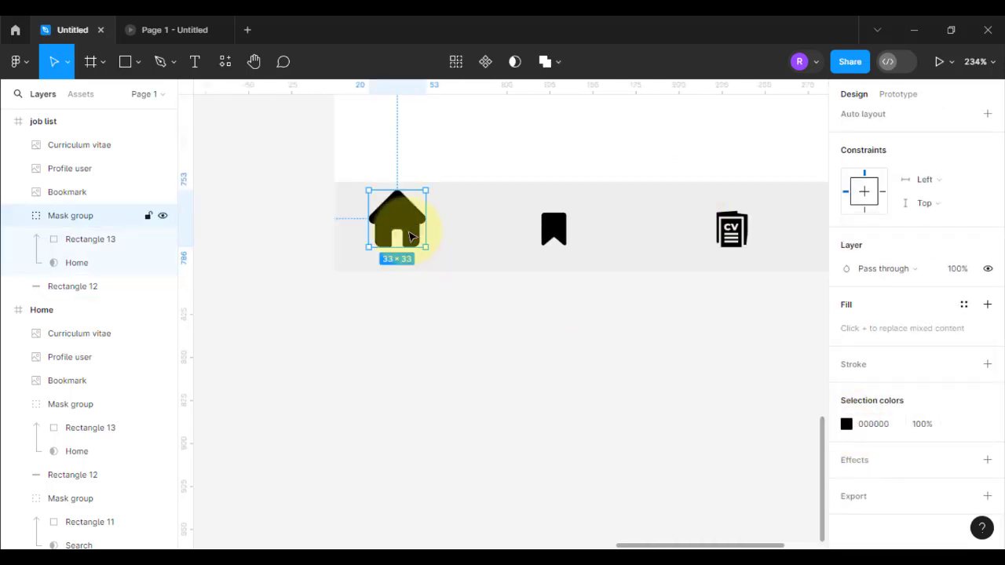
Try to scale the job list frame's home icon to about 28 × 26 and adjust its mask layers.
{"action": "scroll", "coordinate": [424, 250], "scroll_direction": "up", "scroll_amount": 2}
{"action": "left_click_drag", "start_coordinate": [426, 245], "coordinate": [419, 238]}
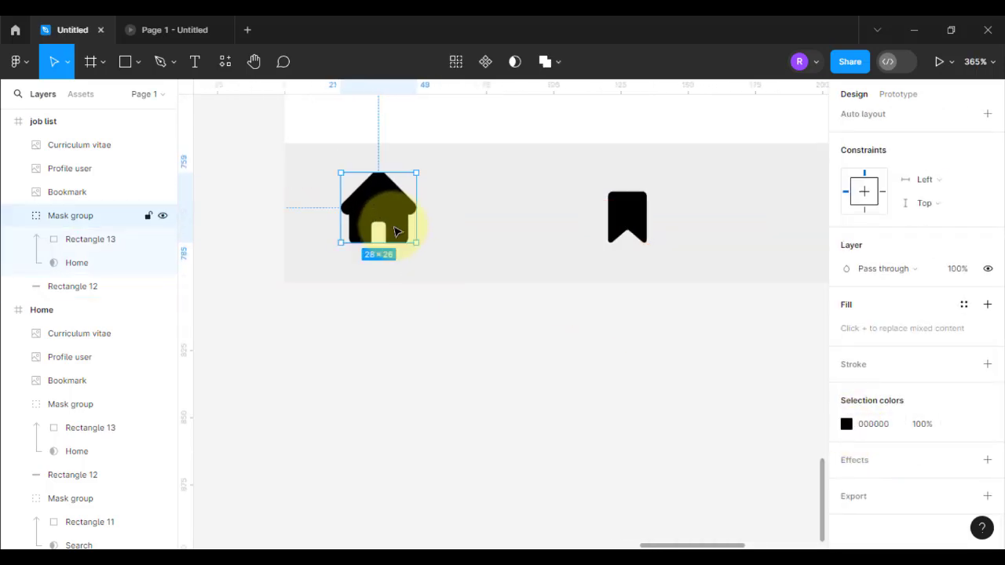
{"action": "double_click", "coordinate": [398, 232]}
{"action": "double_click", "coordinate": [404, 213]}
{"action": "left_click", "coordinate": [465, 336]}
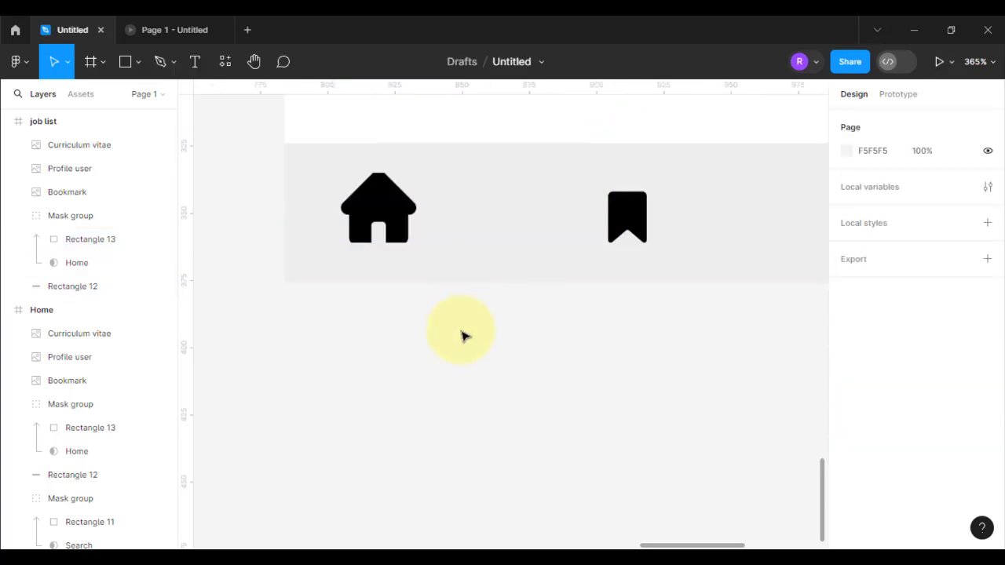
{"action": "double_click", "coordinate": [374, 212]}
{"action": "left_click", "coordinate": [430, 320]}
{"action": "double_click", "coordinate": [400, 214]}
{"action": "double_click", "coordinate": [400, 212]}
{"action": "left_click", "coordinate": [422, 343]}
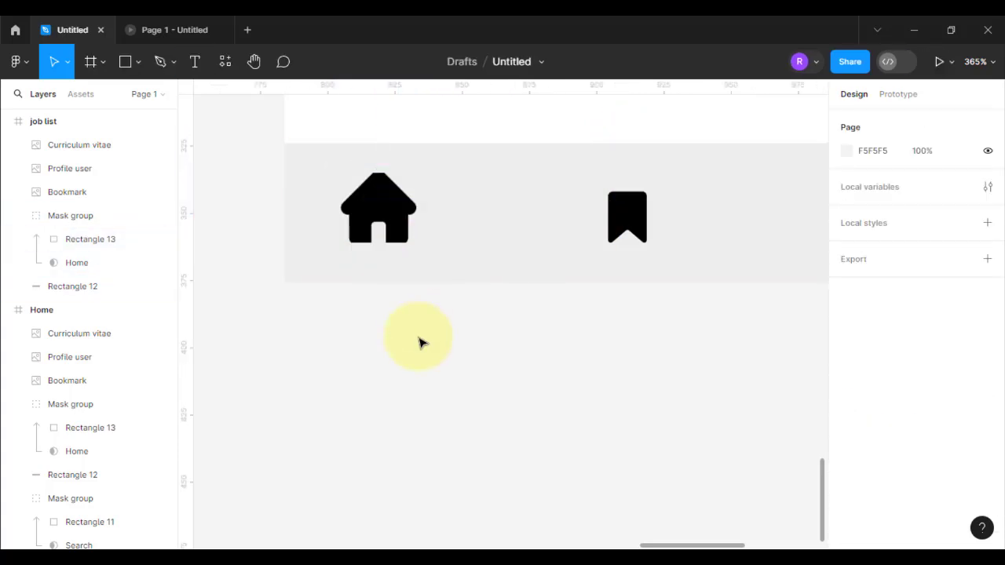
{"action": "double_click", "coordinate": [104, 264]}
{"action": "left_click", "coordinate": [324, 344]}
Undo the resizing and mask edits on the job list frame's home icon.
{"action": "key", "text": "ctrl+z"}
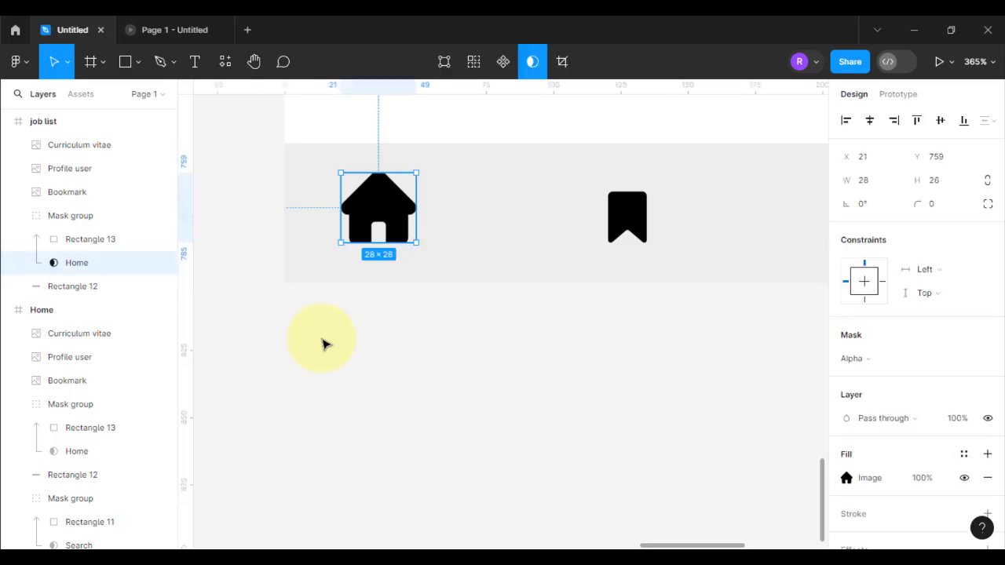
{"action": "key", "text": "ctrl+z"}
{"action": "key", "text": "ctrl+z"}
{"action": "key", "text": "ctrl+z"}
{"action": "key", "text": "ctrl+z"}
{"action": "key", "text": "ctrl+z"}
{"action": "key", "text": "ctrl+z"}
{"action": "key", "text": "ctrl+z"}
{"action": "key", "text": "ctrl+z"}
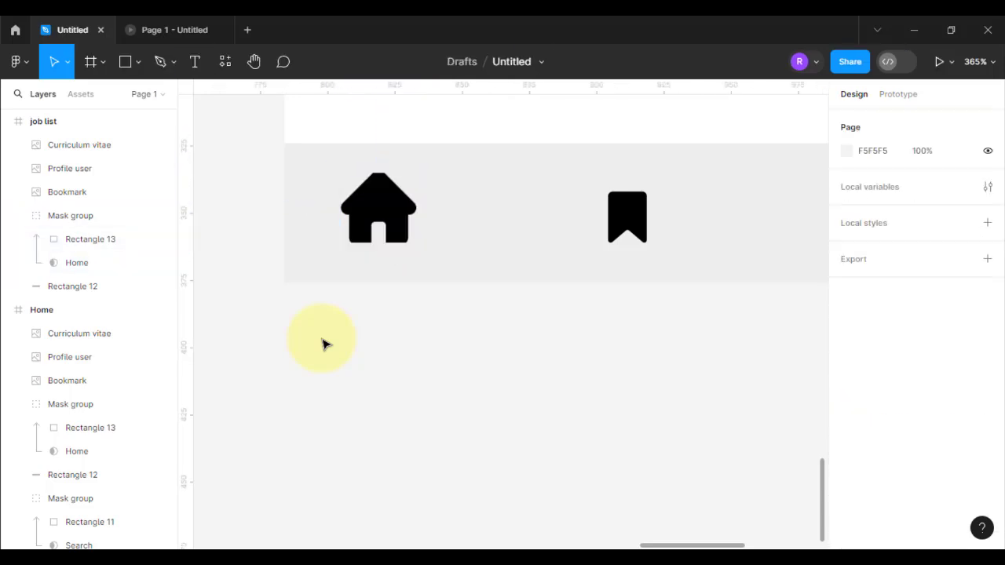
{"action": "key", "text": "ctrl+z"}
{"action": "key", "text": "ctrl+z"}
{"action": "key", "text": "ctrl+z"}
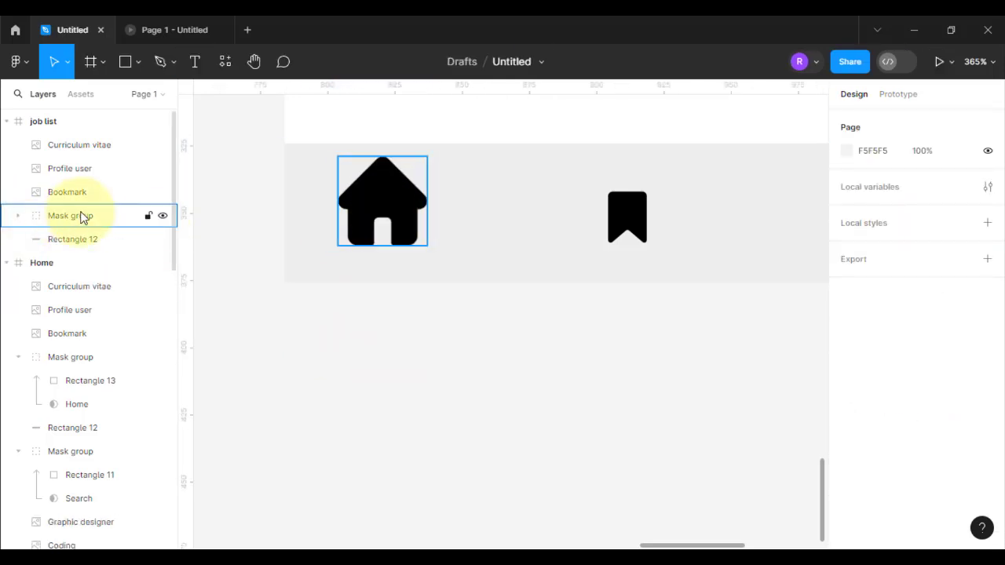
Scale down the job list frame's home mask group and enlarge its bookmark icon to about 24 × 24.
{"action": "left_click", "coordinate": [82, 217]}
{"action": "left_click_drag", "start_coordinate": [427, 156], "coordinate": [406, 178]}
{"action": "left_click", "coordinate": [628, 210]}
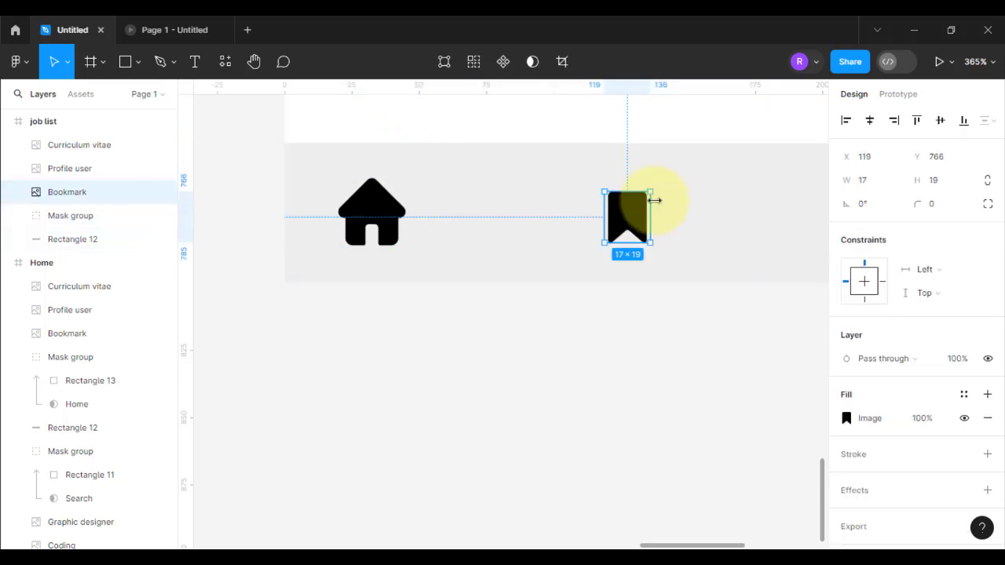
{"action": "left_click_drag", "start_coordinate": [647, 193], "coordinate": [678, 176]}
Set the image fill mode of the job list frame's bookmark icon to Fit.
{"action": "double_click", "coordinate": [656, 211]}
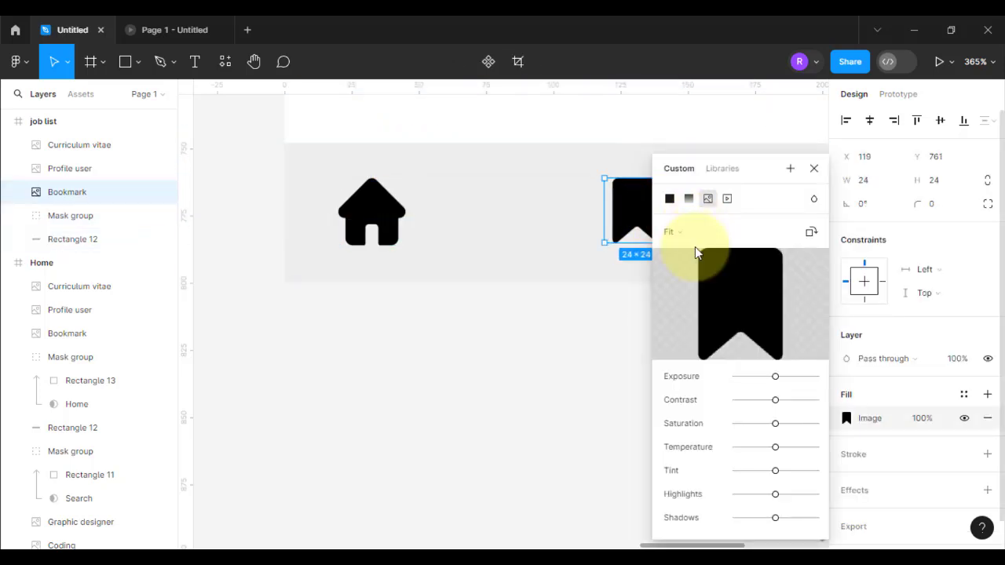
{"action": "left_click", "coordinate": [696, 232]}
{"action": "left_click", "coordinate": [691, 250]}
{"action": "left_click", "coordinate": [814, 169]}
{"action": "left_click", "coordinate": [707, 318]}
{"action": "left_click", "coordinate": [635, 229]}
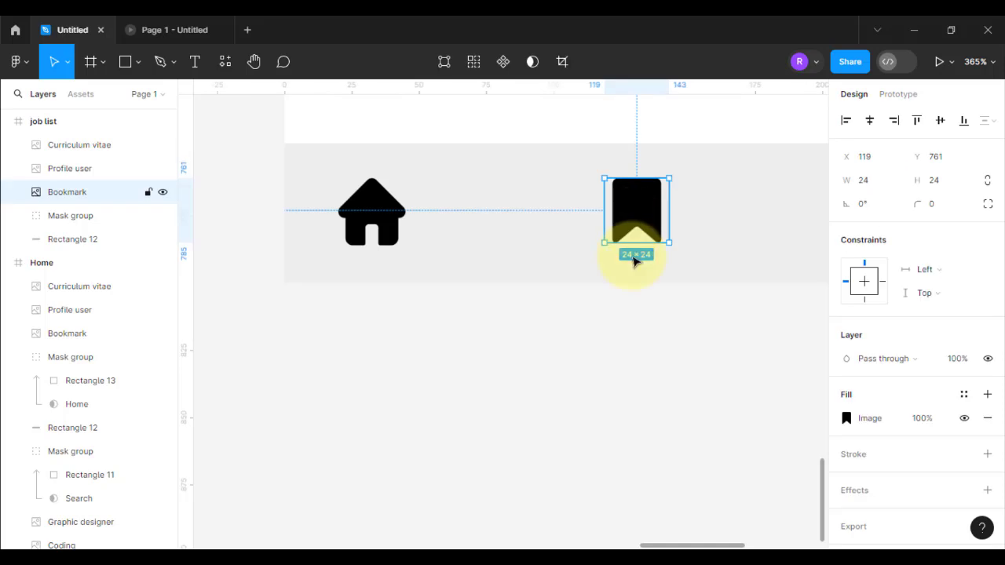
{"action": "left_click", "coordinate": [628, 310]}
Draw a rectangle about 40 × 35 over the job list frame's bookmark icon and fill it with blue 0066FF.
{"action": "left_click", "coordinate": [74, 194]}
{"action": "left_click", "coordinate": [126, 61]}
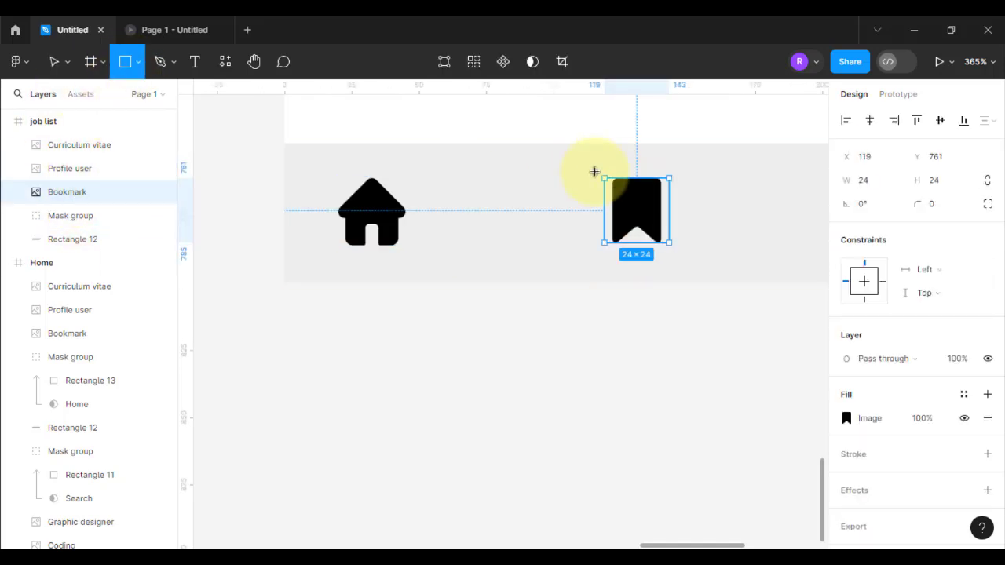
{"action": "left_click_drag", "start_coordinate": [589, 168], "coordinate": [698, 264]}
{"action": "left_click", "coordinate": [847, 418]}
{"action": "left_click", "coordinate": [704, 472]}
{"action": "left_click", "coordinate": [814, 125]}
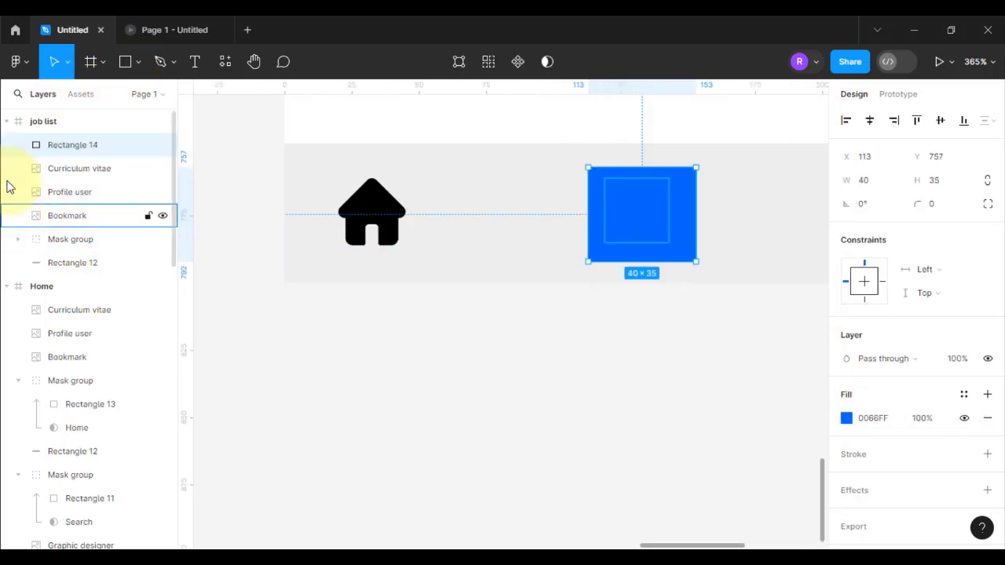
Mask the blue rectangle with the job list frame's bookmark icon so the icon takes the blue colour.
{"action": "left_click_drag", "start_coordinate": [73, 204], "coordinate": [74, 205]}
{"action": "left_click", "coordinate": [72, 216], "text": "shift"}
{"action": "left_click", "coordinate": [533, 61]}
{"action": "left_click", "coordinate": [531, 342]}
{"action": "scroll", "coordinate": [532, 347], "scroll_direction": "down", "scroll_amount": 5}
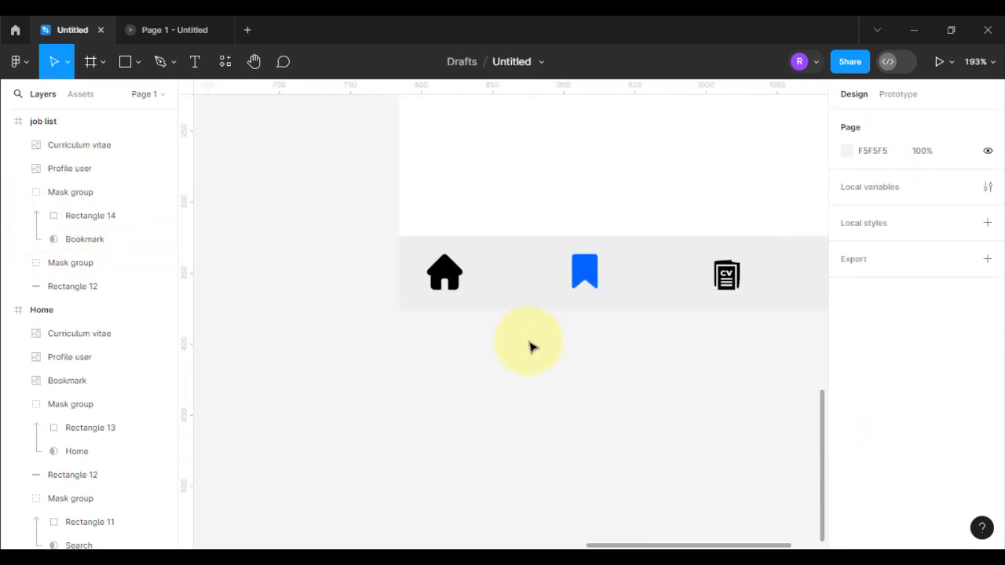
Add the text "Saved Jobs" near the top of the job list frame.
{"action": "scroll", "coordinate": [648, 385], "scroll_direction": "up", "scroll_amount": 2}
{"action": "scroll", "coordinate": [649, 385], "scroll_direction": "down", "scroll_amount": 5}
{"action": "scroll", "coordinate": [750, 357], "scroll_direction": "up", "scroll_amount": 4}
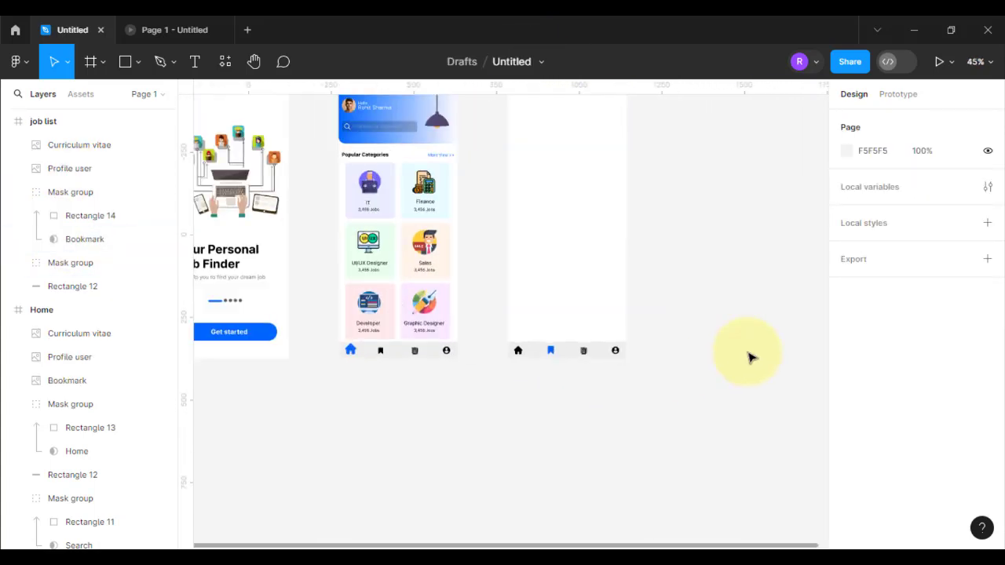
{"action": "scroll", "coordinate": [705, 347], "scroll_direction": "up", "scroll_amount": 3}
{"action": "scroll", "coordinate": [704, 347], "scroll_direction": "up", "scroll_amount": 3}
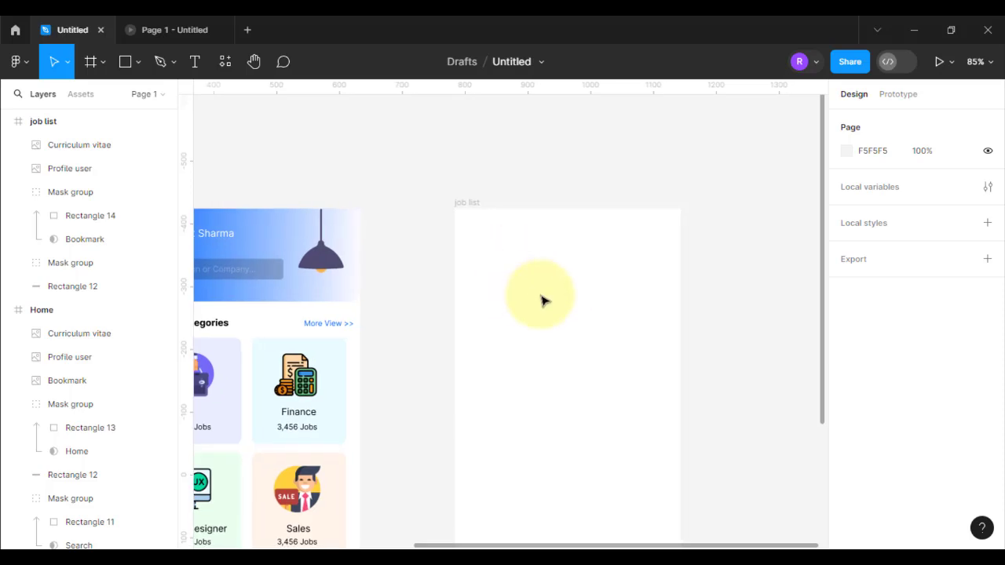
{"action": "left_click", "coordinate": [567, 309]}
{"action": "left_click_drag", "start_coordinate": [566, 308], "coordinate": [490, 287]}
{"action": "scroll", "coordinate": [431, 247], "scroll_direction": "up", "scroll_amount": 4}
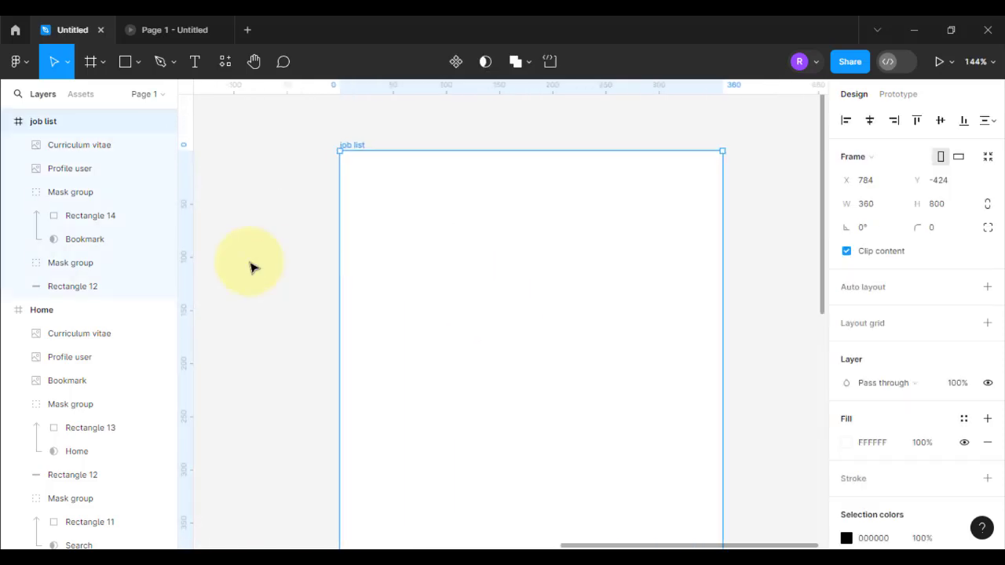
{"action": "left_click", "coordinate": [381, 212]}
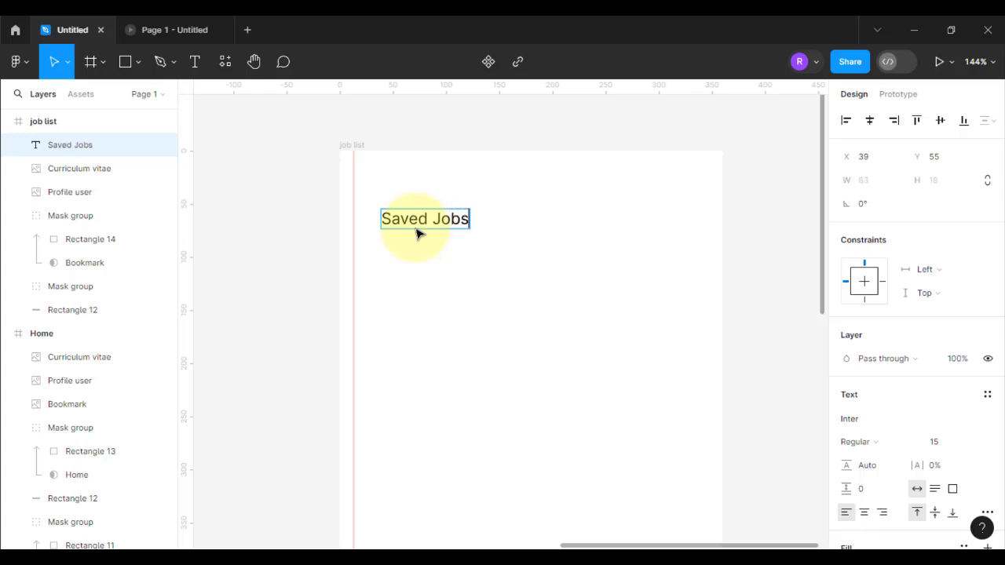
{"action": "left_click", "coordinate": [463, 250]}
Align the "Saved Jobs" heading to the frame's left guide at about Y 34 and make it Bold, size 20.
{"action": "left_click_drag", "start_coordinate": [438, 222], "coordinate": [410, 201]}
{"action": "double_click", "coordinate": [411, 201]}
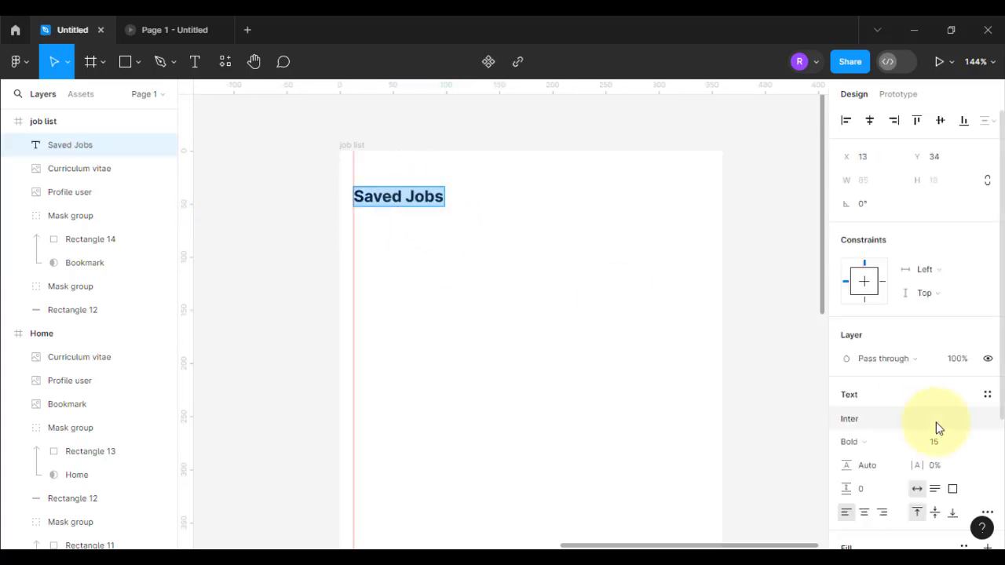
{"action": "type", "text": "20"}
{"action": "key", "text": "Return"}
{"action": "type", "text": "."}
{"action": "left_click", "coordinate": [580, 293]}
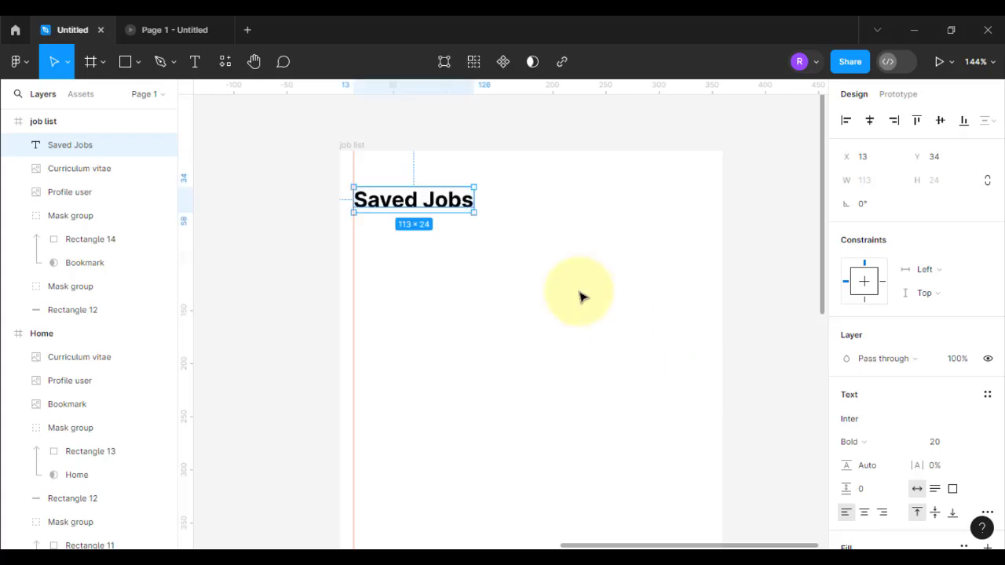
{"action": "left_click", "coordinate": [579, 293]}
Copy the search icon mask group from the Home frame's search field for use in the job list frame.
{"action": "scroll", "coordinate": [580, 293], "scroll_direction": "down", "scroll_amount": 2}
{"action": "left_click_drag", "start_coordinate": [364, 302], "coordinate": [545, 291]}
{"action": "left_click", "coordinate": [241, 256]}
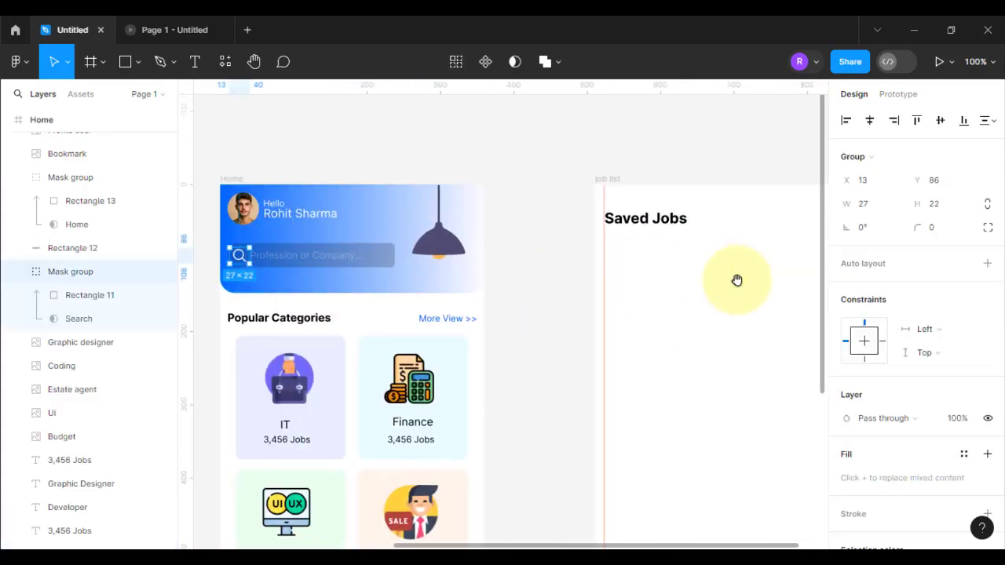
{"action": "left_click_drag", "start_coordinate": [736, 281], "coordinate": [339, 280]}
Add a vertical guide near the job list frame's right edge and a horizontal guide under the "Saved Jobs" heading.
{"action": "scroll", "coordinate": [404, 251], "scroll_direction": "up", "scroll_amount": 3}
{"action": "left_click_drag", "start_coordinate": [404, 251], "coordinate": [619, 281]}
{"action": "left_click_drag", "start_coordinate": [185, 228], "coordinate": [754, 212]}
{"action": "left_click_drag", "start_coordinate": [414, 85], "coordinate": [417, 223]}
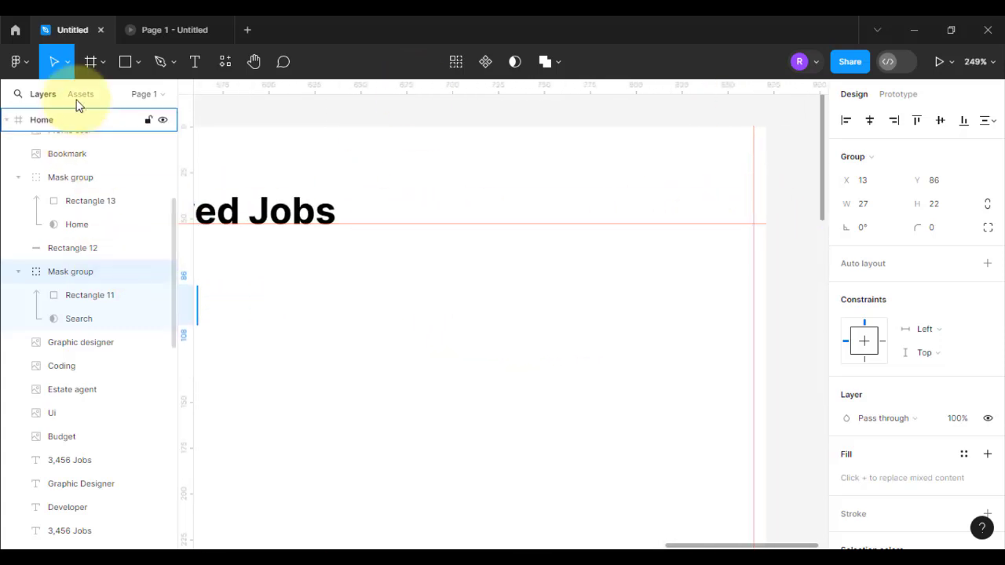
Draw a rectangle about 30 × 27 in the corner of the guides, with FFFFFF fill, corner radius 2 and a drop shadow.
{"action": "key", "text": "r"}
{"action": "left_click_drag", "start_coordinate": [698, 174], "coordinate": [753, 224]}
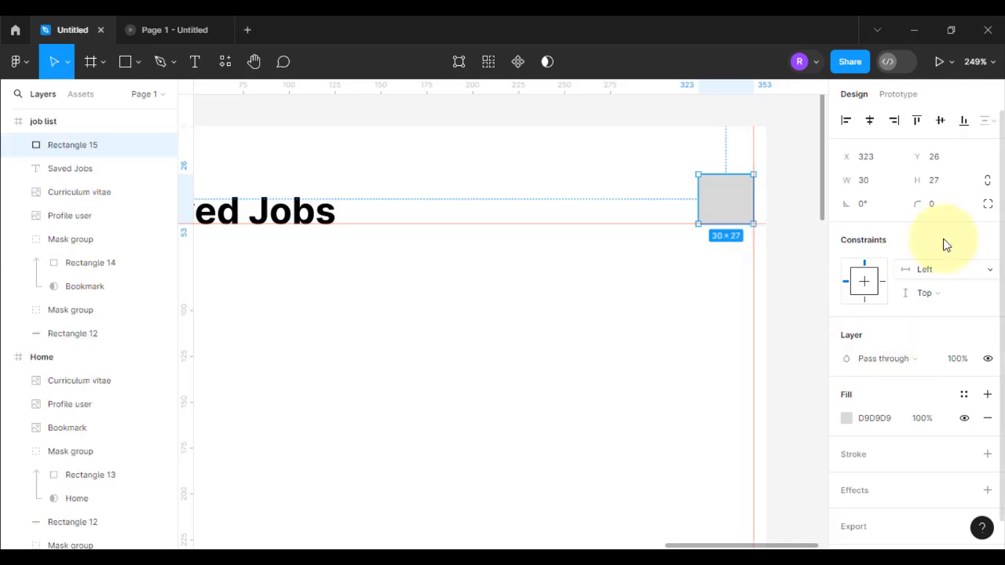
{"action": "left_click", "coordinate": [847, 418]}
{"action": "type", "text": "ffffff"}
{"action": "key", "text": "Return"}
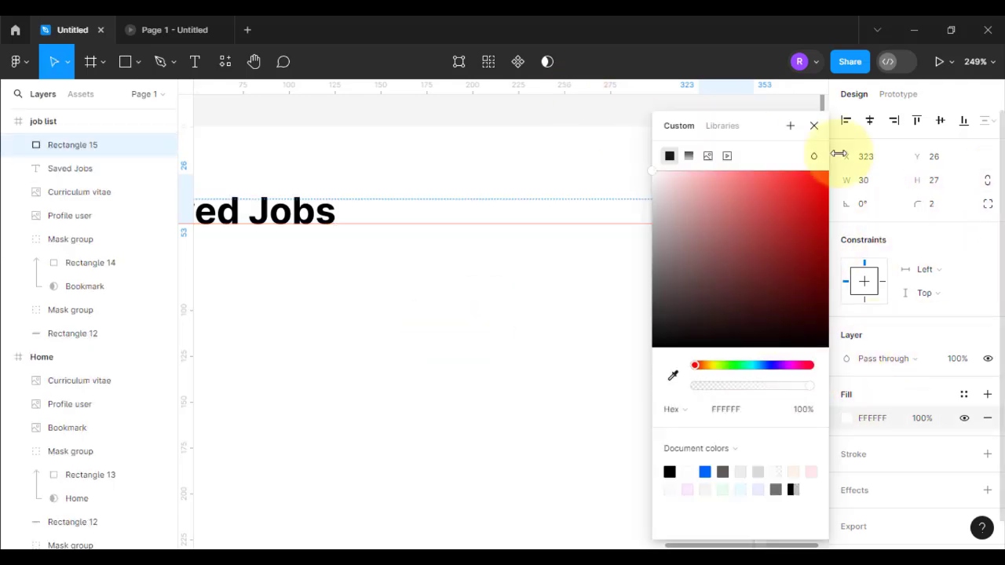
{"action": "left_click", "coordinate": [815, 126]}
{"action": "left_click", "coordinate": [614, 301]}
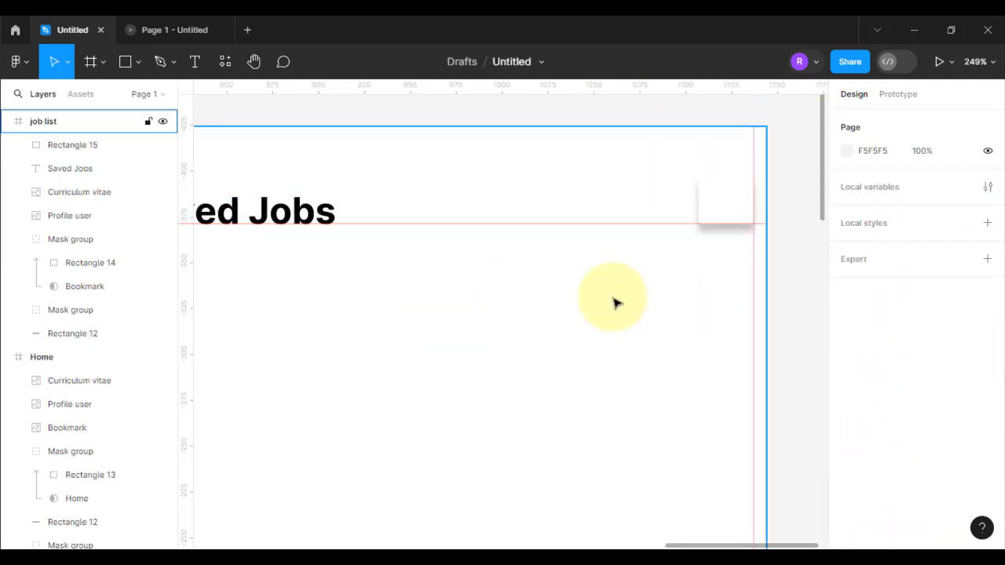
Paste the search icon into the job list frame, recolour it black and place it on the white tile.
{"action": "left_click", "coordinate": [511, 323]}
{"action": "scroll", "coordinate": [847, 445], "scroll_direction": "down", "scroll_amount": 3}
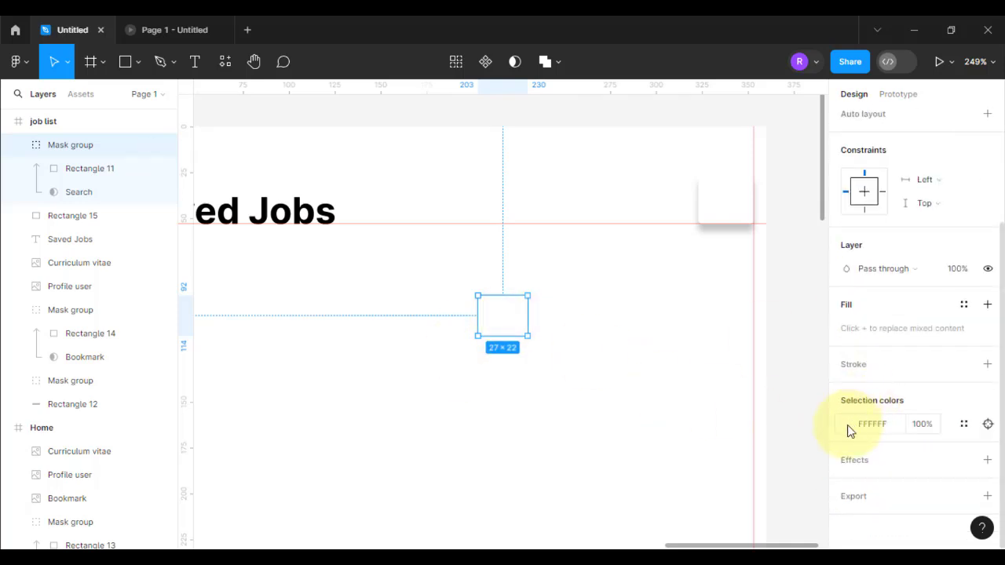
{"action": "left_click", "coordinate": [847, 426]}
{"action": "left_click_drag", "start_coordinate": [702, 313], "coordinate": [651, 346]}
{"action": "left_click", "coordinate": [611, 381]}
{"action": "left_click_drag", "start_coordinate": [500, 326], "coordinate": [729, 211]}
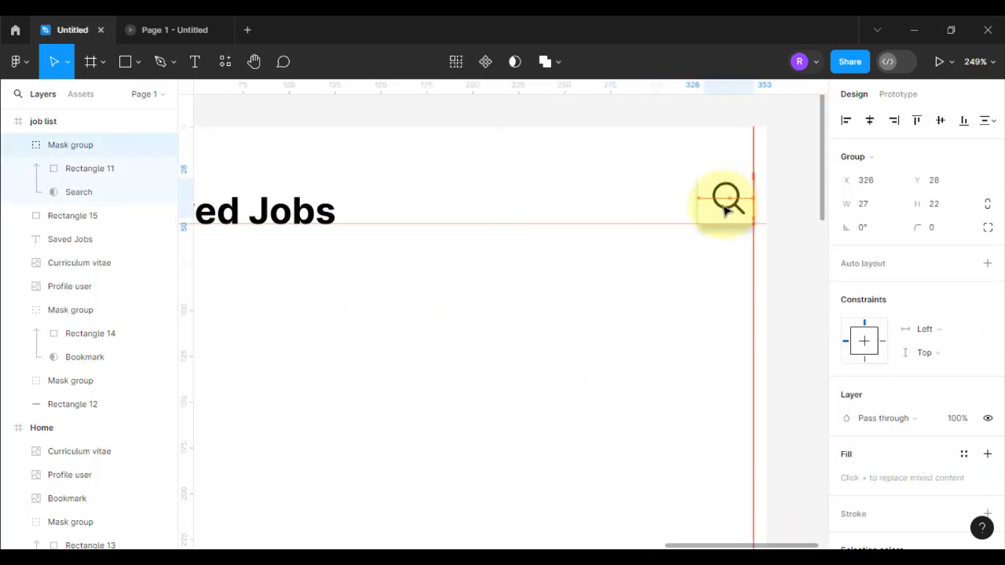
{"action": "left_click", "coordinate": [680, 280]}
Move the search icon off its white tile and enlarge the tile to about 38 × 31.
{"action": "scroll", "coordinate": [590, 303], "scroll_direction": "down", "scroll_amount": 4}
{"action": "scroll", "coordinate": [655, 288], "scroll_direction": "up", "scroll_amount": 6}
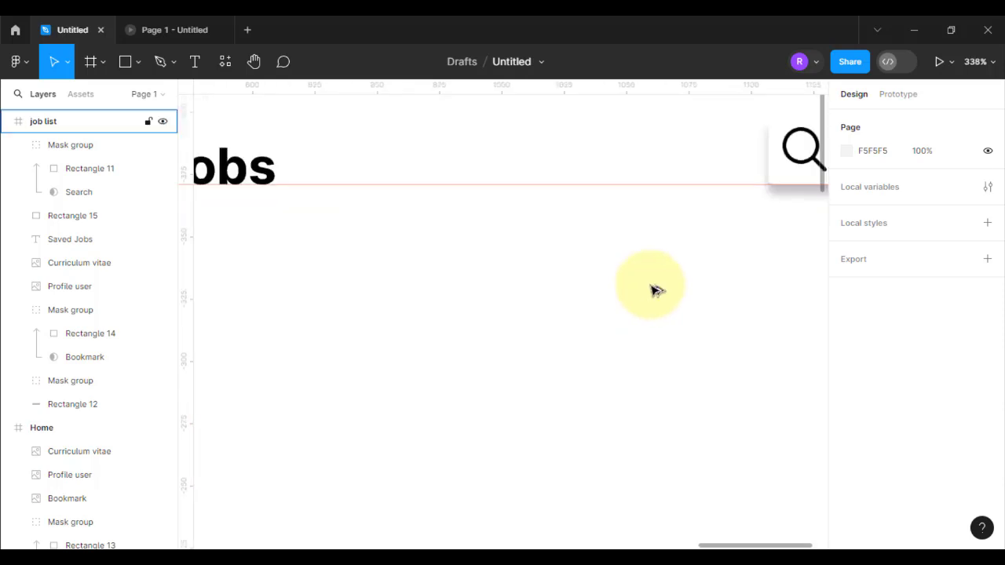
{"action": "left_click", "coordinate": [497, 240]}
{"action": "left_click", "coordinate": [497, 268]}
{"action": "left_click_drag", "start_coordinate": [498, 239], "coordinate": [456, 323]}
{"action": "left_click", "coordinate": [480, 220]}
{"action": "left_click_drag", "start_coordinate": [461, 179], "coordinate": [433, 164]}
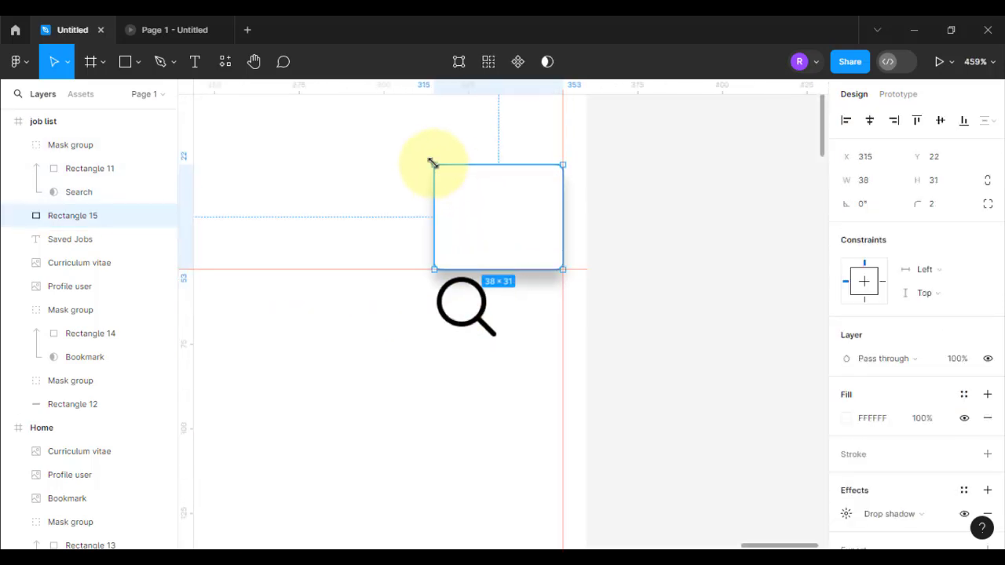
Place the search icon back in the centre of the enlarged white tile.
{"action": "left_click", "coordinate": [497, 355]}
{"action": "left_click_drag", "start_coordinate": [478, 305], "coordinate": [500, 223]}
{"action": "left_click", "coordinate": [505, 326]}
{"action": "scroll", "coordinate": [504, 337], "scroll_direction": "down", "scroll_amount": 3}
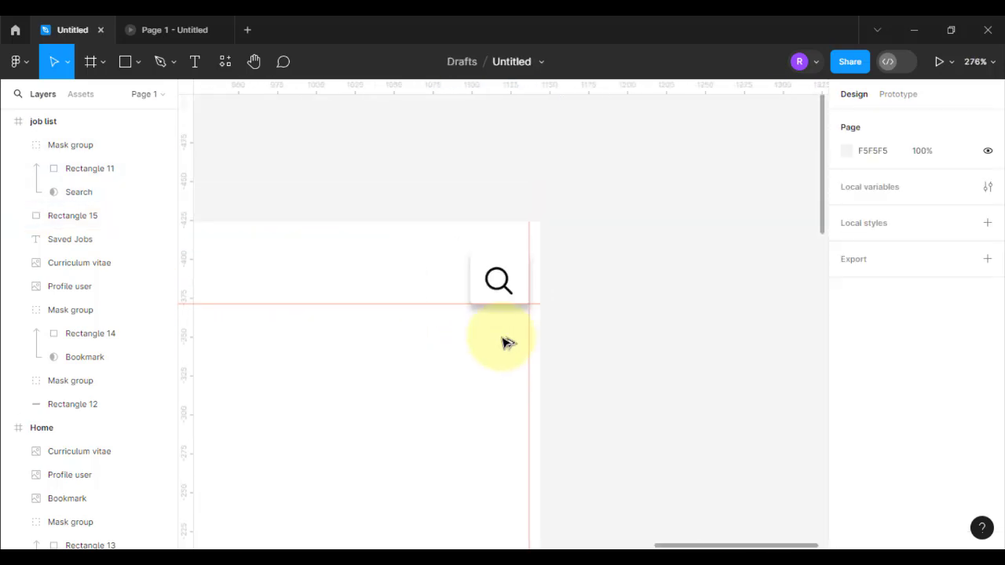
Copy the "We help you to find your dream job" text from the main frame into the job list frame.
{"action": "left_click_drag", "start_coordinate": [197, 365], "coordinate": [381, 335]}
{"action": "scroll", "coordinate": [381, 335], "scroll_direction": "down", "scroll_amount": 5}
{"action": "scroll", "coordinate": [471, 330], "scroll_direction": "up", "scroll_amount": 6}
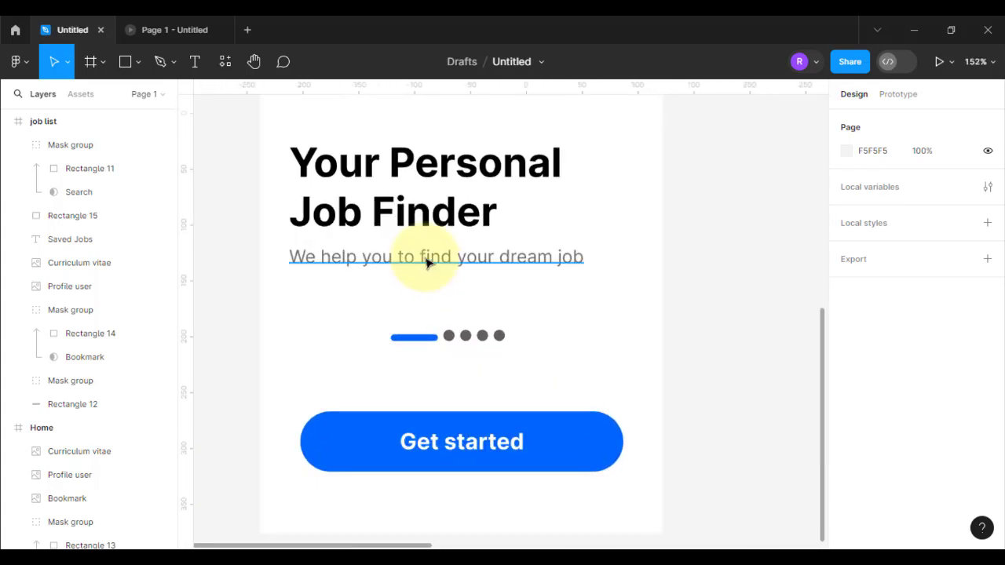
{"action": "left_click", "coordinate": [427, 263]}
{"action": "left_click", "coordinate": [226, 338]}
{"action": "scroll", "coordinate": [225, 393], "scroll_direction": "down", "scroll_amount": 8}
{"action": "scroll", "coordinate": [343, 270], "scroll_direction": "up", "scroll_amount": 10}
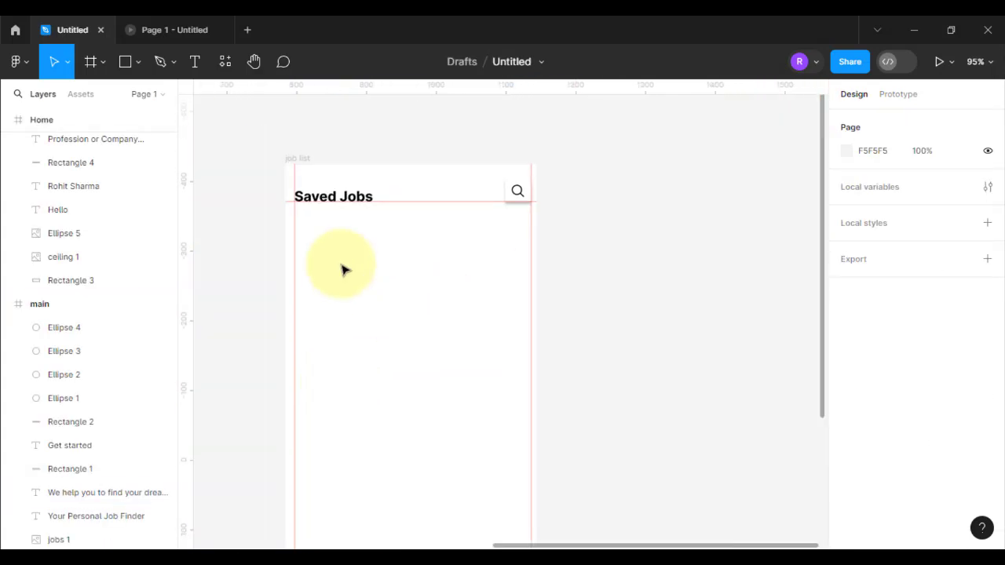
{"action": "left_click_drag", "start_coordinate": [461, 253], "coordinate": [416, 279]}
{"action": "key", "text": "ctrl+v"}
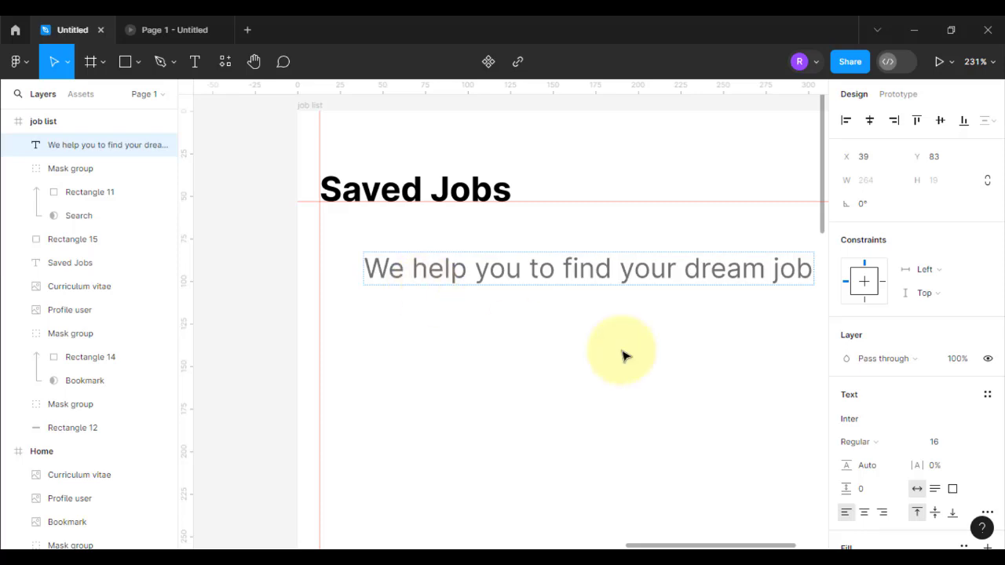
Set the pasted tagline's font size to 10 and align it directly below the "Saved Jobs" heading.
{"action": "double_click", "coordinate": [511, 263]}
{"action": "type", "text": "10"}
{"action": "key", "text": "Return"}
{"action": "left_click", "coordinate": [463, 372]}
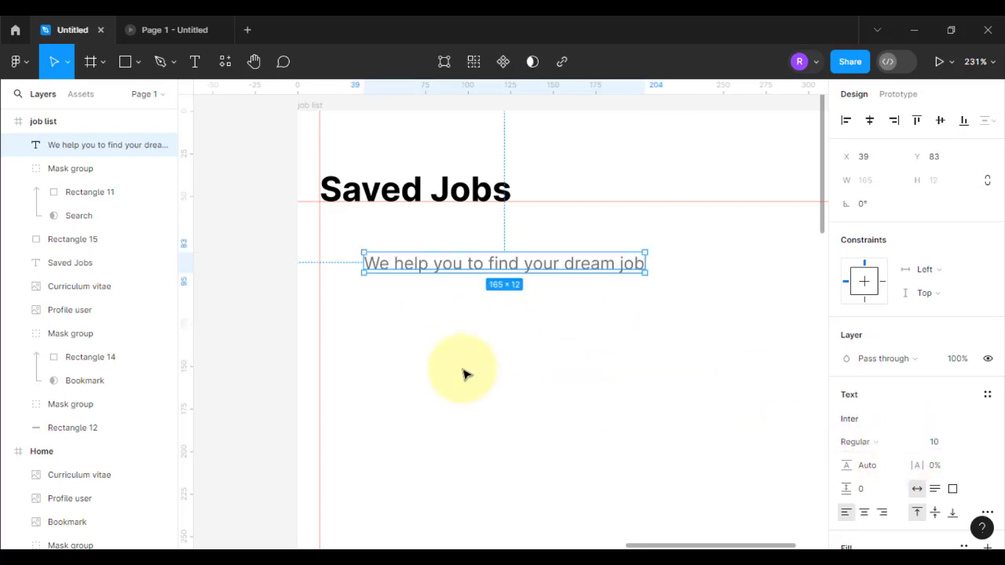
{"action": "left_click_drag", "start_coordinate": [495, 270], "coordinate": [452, 234]}
{"action": "left_click", "coordinate": [471, 287]}
{"action": "scroll", "coordinate": [475, 291], "scroll_direction": "down", "scroll_amount": 5}
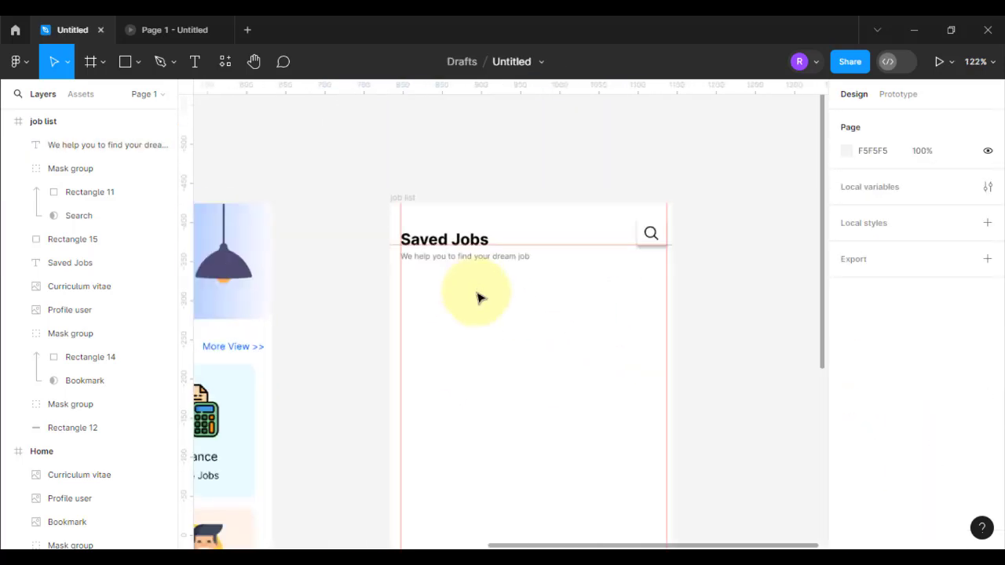
Draw a card rectangle about 340 × 177 between the side guides below the tagline, with a corner radius of 10.
{"action": "scroll", "coordinate": [491, 322], "scroll_direction": "up", "scroll_amount": 5}
{"action": "left_click", "coordinate": [138, 62]}
{"action": "left_click", "coordinate": [125, 96]}
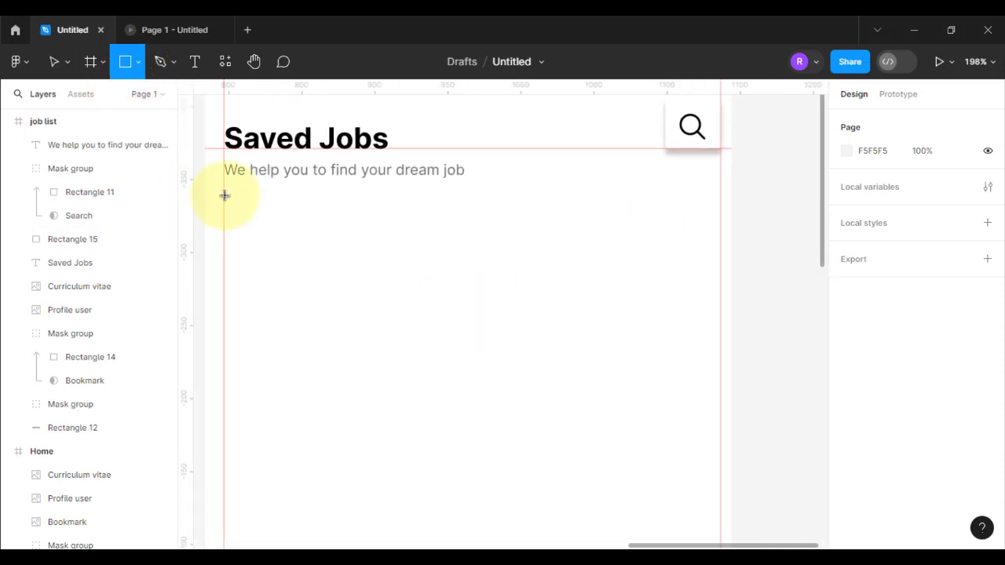
{"action": "left_click_drag", "start_coordinate": [224, 196], "coordinate": [721, 453]}
{"action": "left_click", "coordinate": [926, 205]}
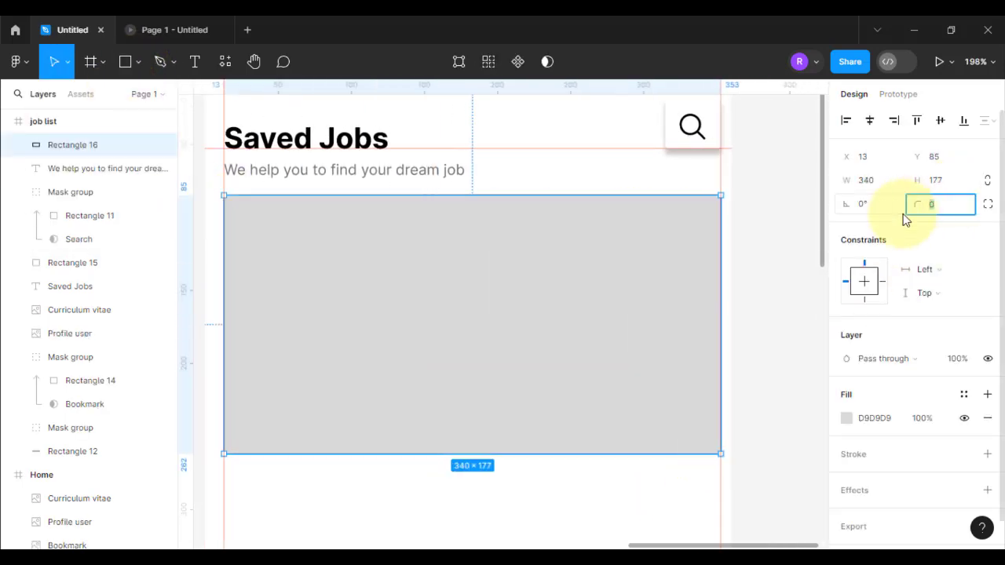
{"action": "key", "text": "Return"}
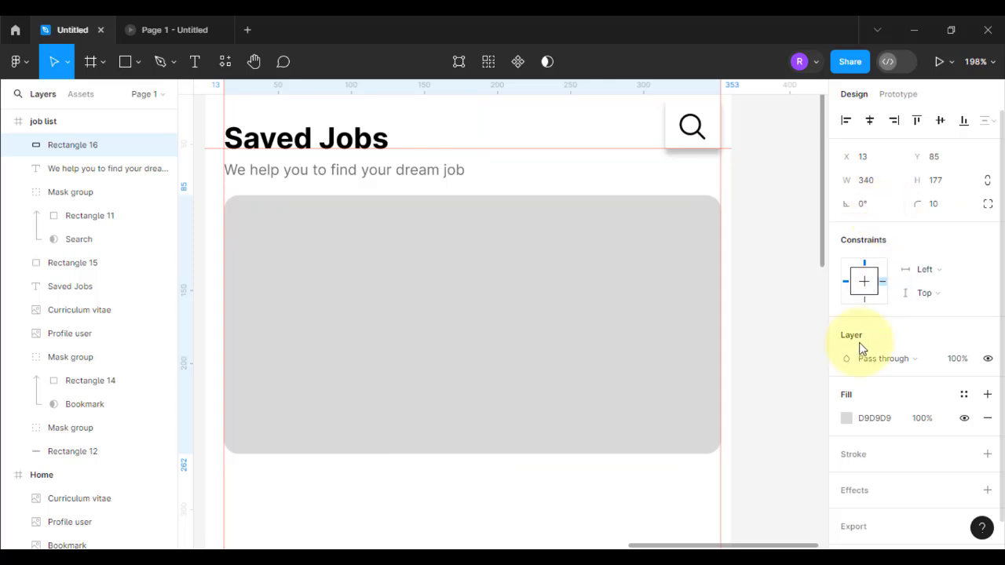
Try a pale pink F9ECEC fill on the job card rectangle.
{"action": "left_click", "coordinate": [846, 418]}
{"action": "left_click", "coordinate": [660, 175]}
{"action": "left_click", "coordinate": [814, 126]}
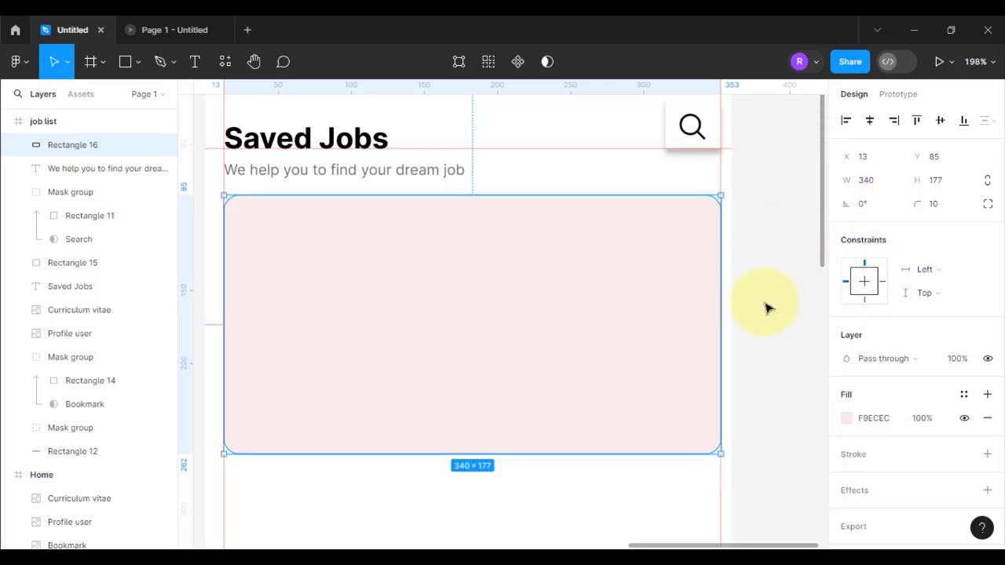
Fill the job card with the light peach colour sampled from the Home frame's Sales category card.
{"action": "scroll", "coordinate": [656, 333], "scroll_direction": "down", "scroll_amount": 3}
{"action": "left_click", "coordinate": [846, 418]}
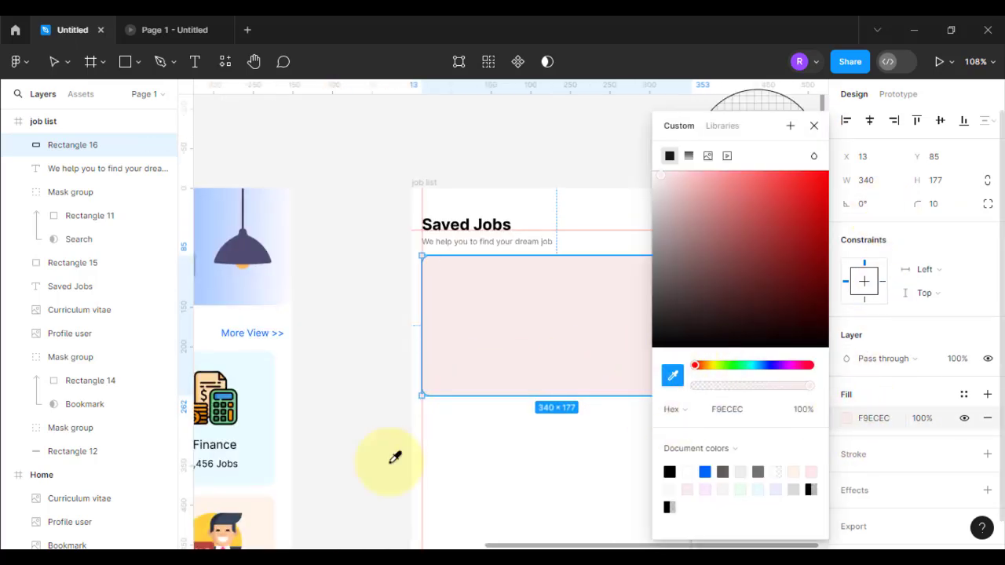
{"action": "left_click", "coordinate": [258, 509]}
{"action": "left_click", "coordinate": [815, 126]}
{"action": "left_click", "coordinate": [762, 204]}
Shift the job card down to about Y 92 and add a drop shadow to it.
{"action": "scroll", "coordinate": [518, 323], "scroll_direction": "up", "scroll_amount": 3}
{"action": "left_click_drag", "start_coordinate": [518, 291], "coordinate": [518, 302]}
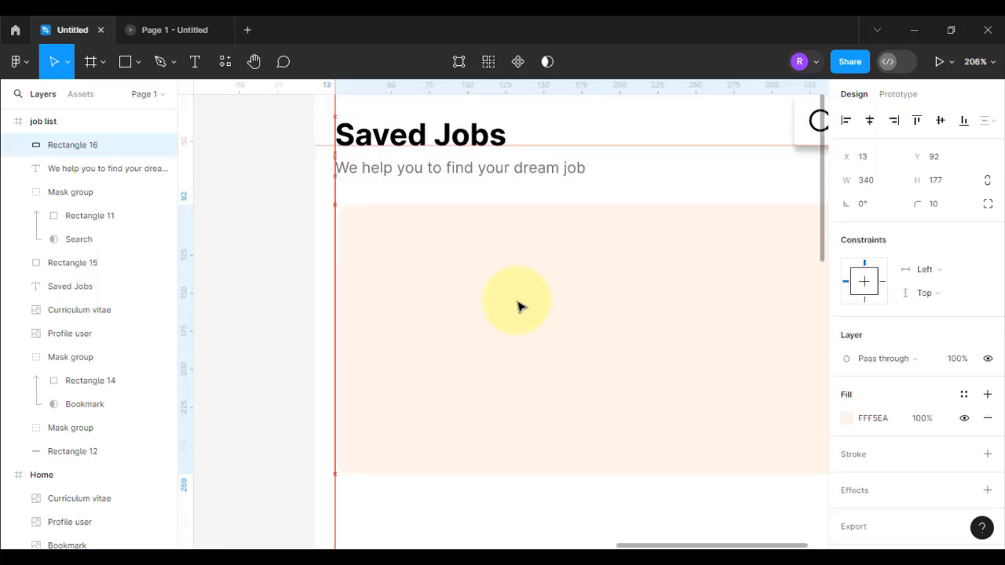
{"action": "scroll", "coordinate": [958, 441], "scroll_direction": "down", "scroll_amount": 1}
{"action": "left_click", "coordinate": [859, 459]}
{"action": "left_click", "coordinate": [566, 521]}
{"action": "scroll", "coordinate": [584, 357], "scroll_direction": "down", "scroll_amount": 2}
{"action": "scroll", "coordinate": [604, 337], "scroll_direction": "up", "scroll_amount": 1}
Draw a rectangle about 54 × 50 in the job card's upper-left corner and fill it with FFFFFF.
{"action": "left_click_drag", "start_coordinate": [608, 329], "coordinate": [546, 302]}
{"action": "scroll", "coordinate": [434, 285], "scroll_direction": "up", "scroll_amount": 1}
{"action": "left_click", "coordinate": [128, 64]}
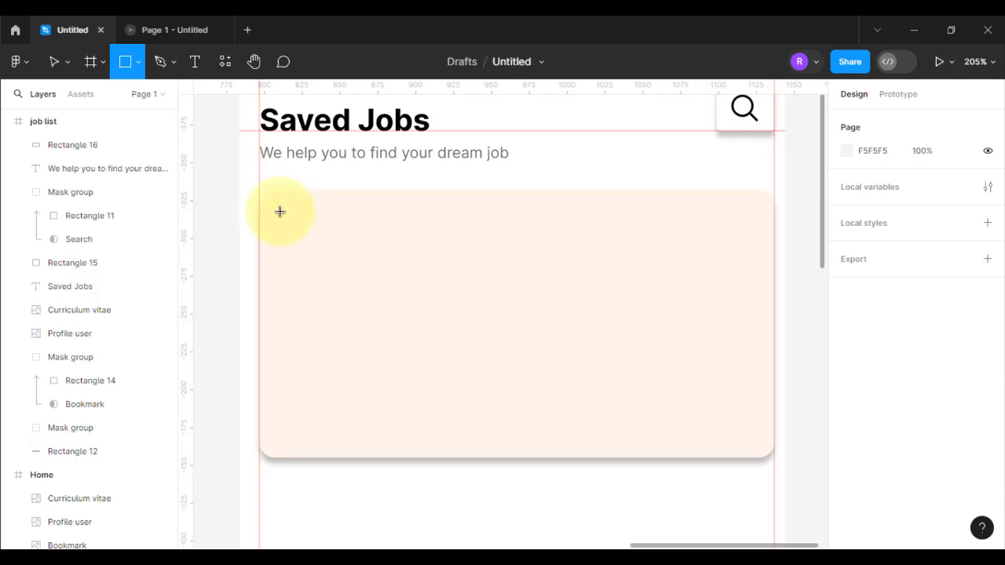
{"action": "left_click_drag", "start_coordinate": [278, 210], "coordinate": [360, 286]}
{"action": "left_click", "coordinate": [847, 419]}
{"action": "left_click_drag", "start_coordinate": [715, 251], "coordinate": [603, 130]}
{"action": "left_click", "coordinate": [814, 125]}
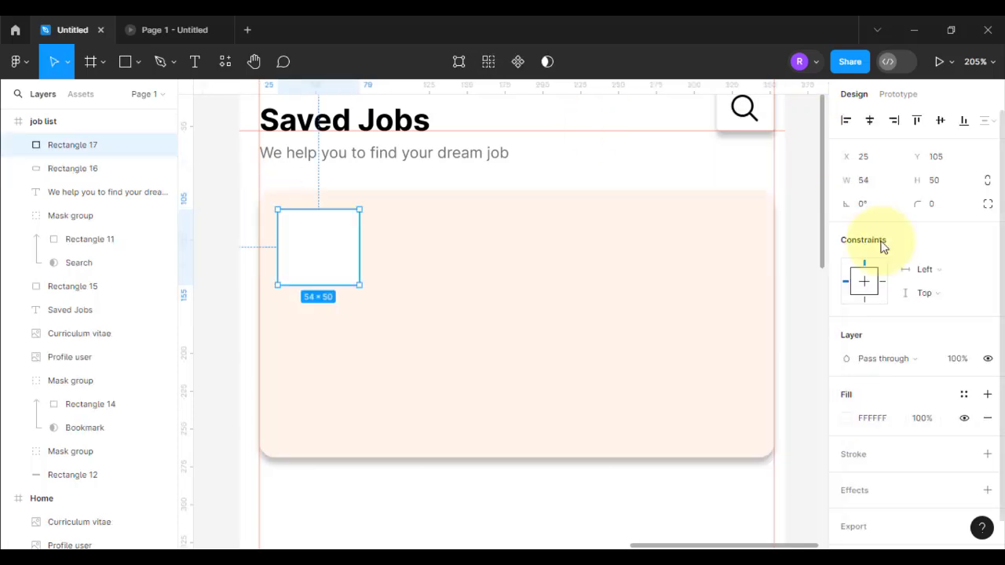
Give the white logo tile on the job card a corner radius of 3 and a drop shadow.
{"action": "type", "text": "3"}
{"action": "key", "text": "Return"}
{"action": "left_click", "coordinate": [872, 491]}
{"action": "left_click", "coordinate": [582, 521]}
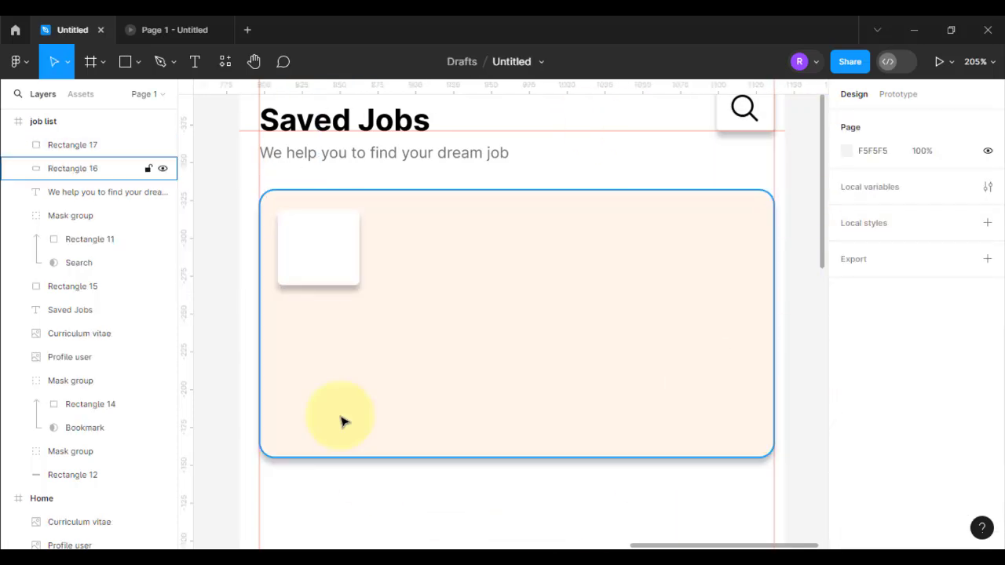
Search the Flaticon plugin for "instagram" and insert the gradient-coloured Instagram icon.
{"action": "left_click", "coordinate": [226, 62]}
{"action": "left_click", "coordinate": [287, 197]}
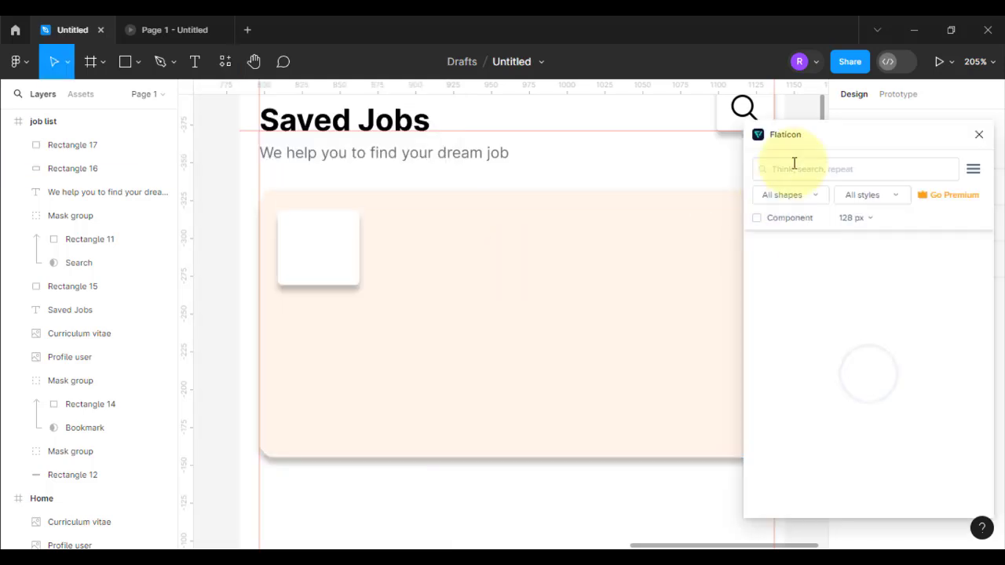
{"action": "left_click", "coordinate": [794, 168]}
{"action": "type", "text": "instgram"}
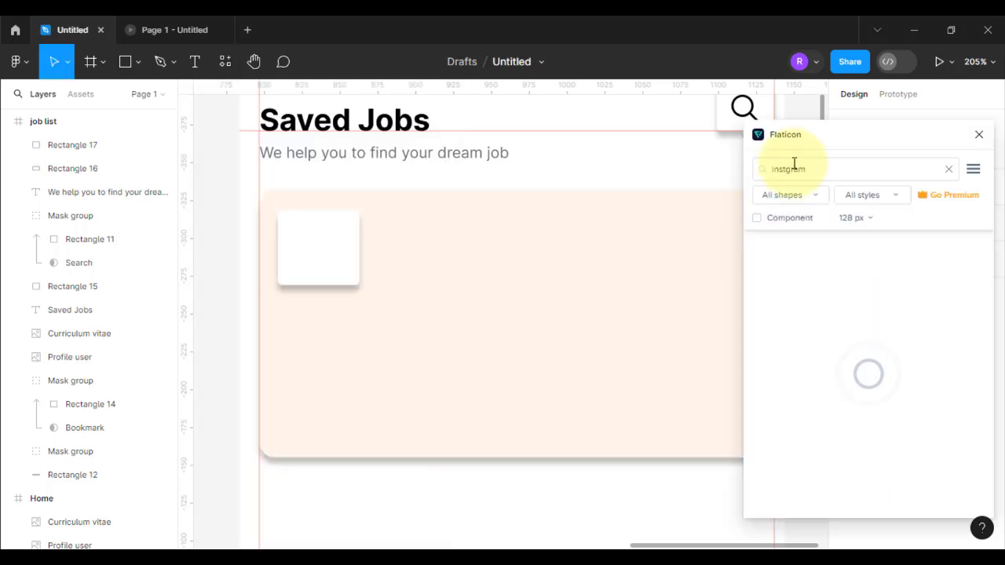
{"action": "key", "text": "ctrl+a"}
{"action": "type", "text": "instagram"}
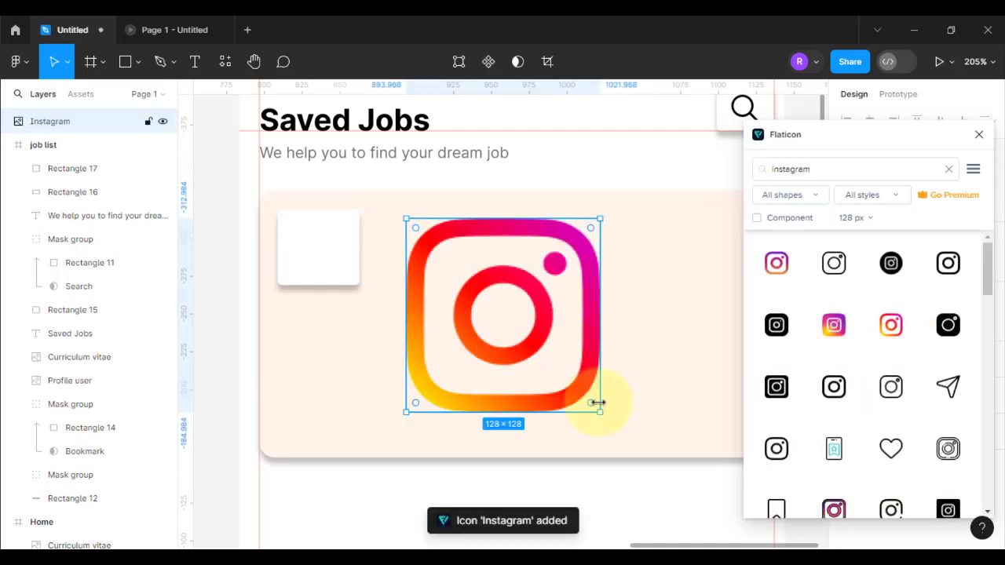
Scale the Instagram icon down to about 30 × 30 and place it on the white logo tile inside the job list frame.
{"action": "left_click_drag", "start_coordinate": [596, 406], "coordinate": [334, 266]}
{"action": "left_click", "coordinate": [718, 168]}
{"action": "left_click_drag", "start_coordinate": [52, 122], "coordinate": [58, 157]}
Shrink the white logo tile to about 41 × 45 and centre the Instagram icon on it.
{"action": "left_click", "coordinate": [355, 281]}
{"action": "left_click_drag", "start_coordinate": [360, 285], "coordinate": [347, 280]}
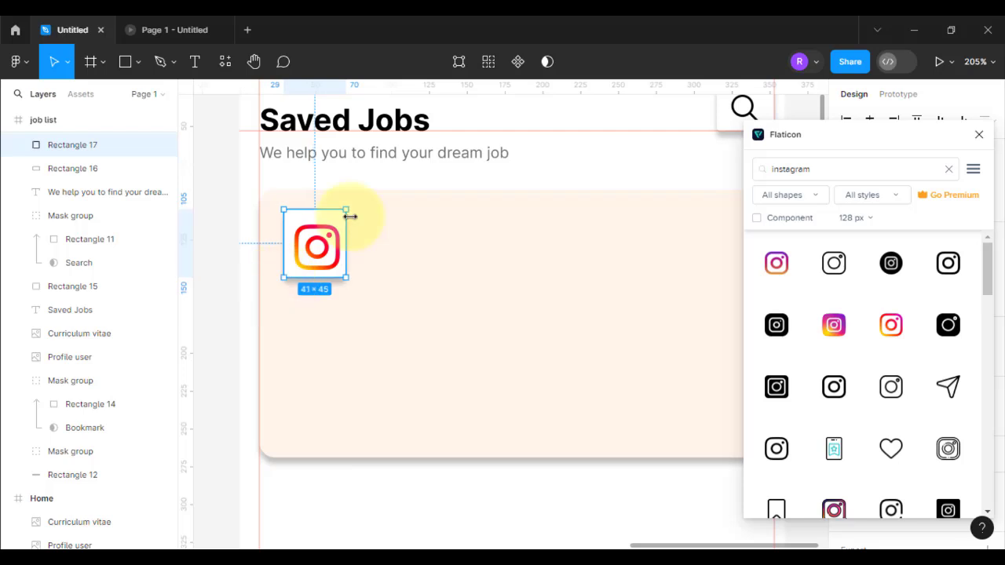
{"action": "left_click", "coordinate": [511, 166]}
{"action": "scroll", "coordinate": [318, 270], "scroll_direction": "up", "scroll_amount": 1}
{"action": "left_click", "coordinate": [323, 247]}
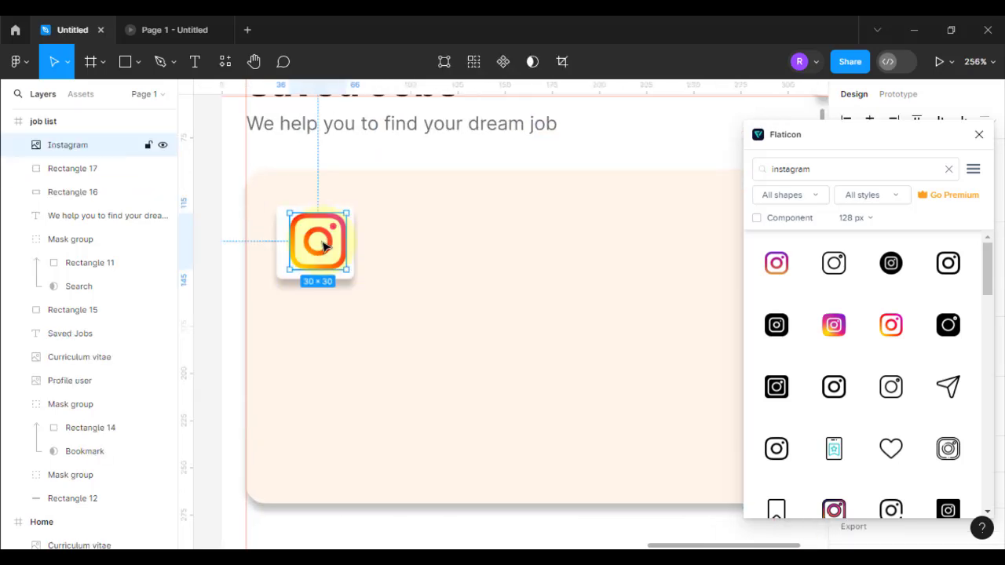
Add the text "React.js or Next.js" below the logo tile, aligned with the tile's left edge at X 29.
{"action": "left_click", "coordinate": [299, 359]}
{"action": "key", "text": "t"}
{"action": "left_click", "coordinate": [299, 320]}
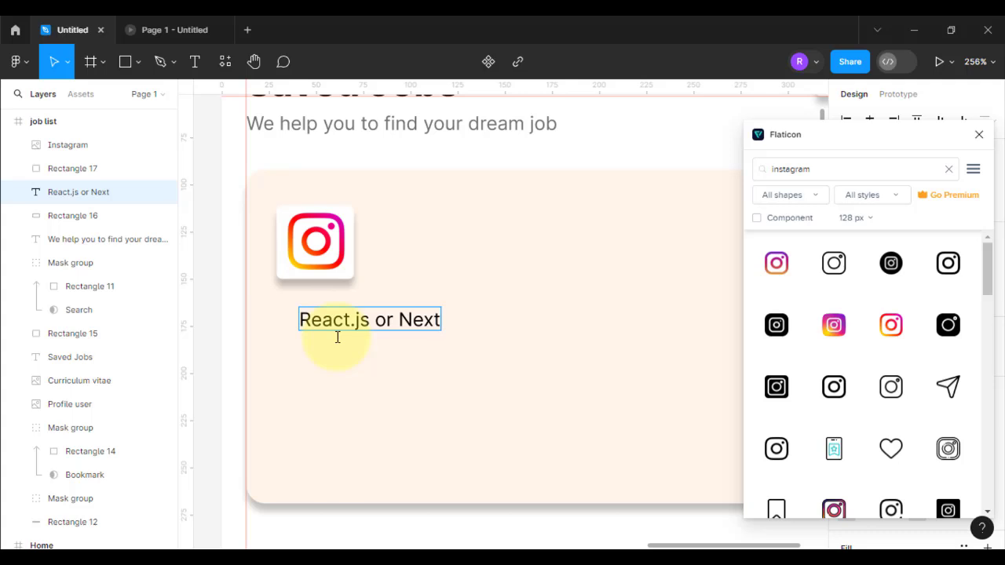
{"action": "left_click", "coordinate": [213, 365]}
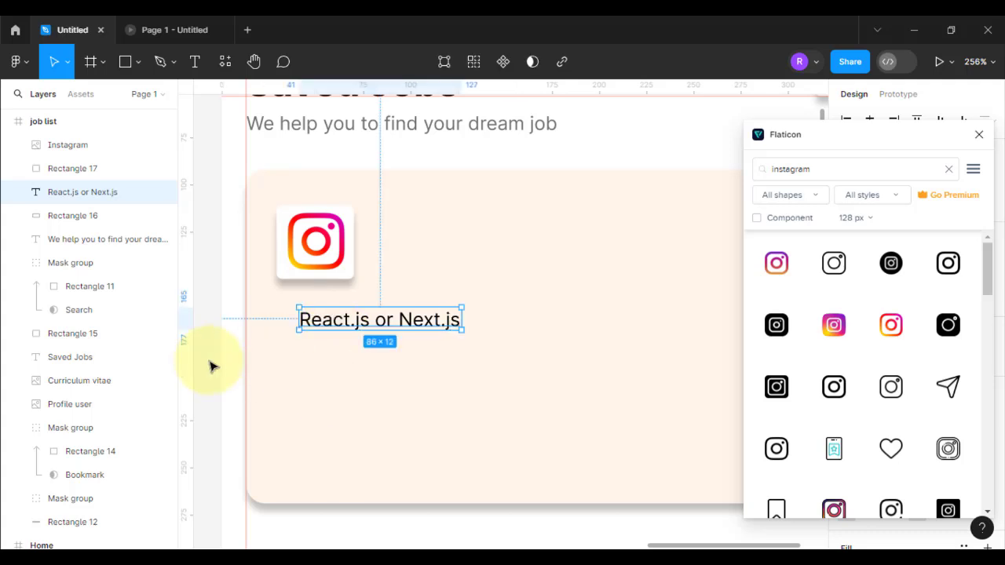
{"action": "left_click_drag", "start_coordinate": [411, 327], "coordinate": [389, 321]}
Set the "React.js or Next.js" title's font size to 18 and move it up to about Y 158.
{"action": "double_click", "coordinate": [434, 315]}
{"action": "left_click_drag", "start_coordinate": [896, 136], "coordinate": [776, 137]}
{"action": "left_click", "coordinate": [858, 134]}
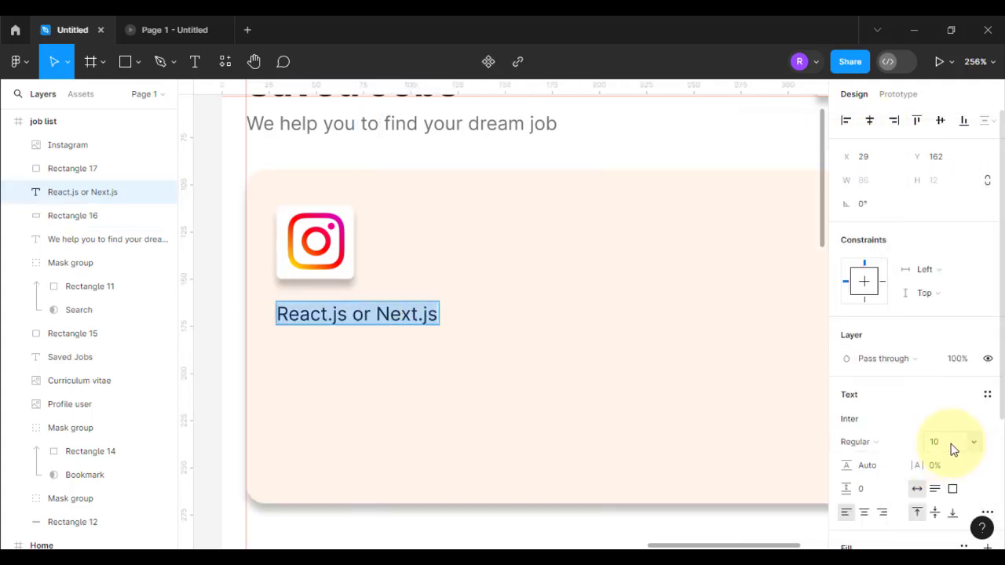
{"action": "type", "text": "20"}
{"action": "key", "text": "Return"}
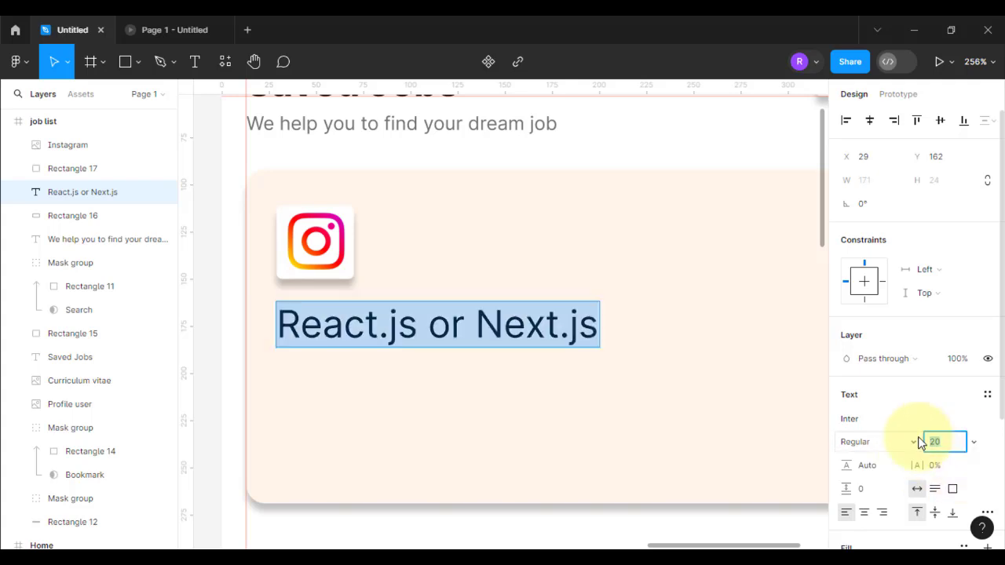
{"action": "type", "text": "18"}
{"action": "key", "text": "Return"}
{"action": "left_click", "coordinate": [410, 526]}
{"action": "left_click_drag", "start_coordinate": [422, 332], "coordinate": [418, 324]}
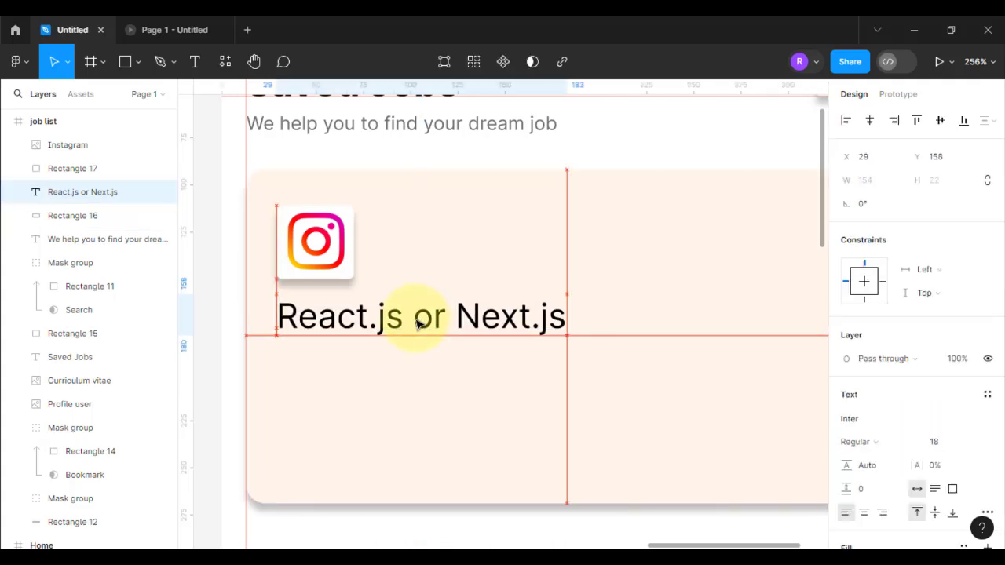
Make the "React.js or Next.js" title bold with a font size of 16.
{"action": "double_click", "coordinate": [424, 331]}
{"action": "key", "text": "ctrl+b"}
{"action": "left_click", "coordinate": [449, 375]}
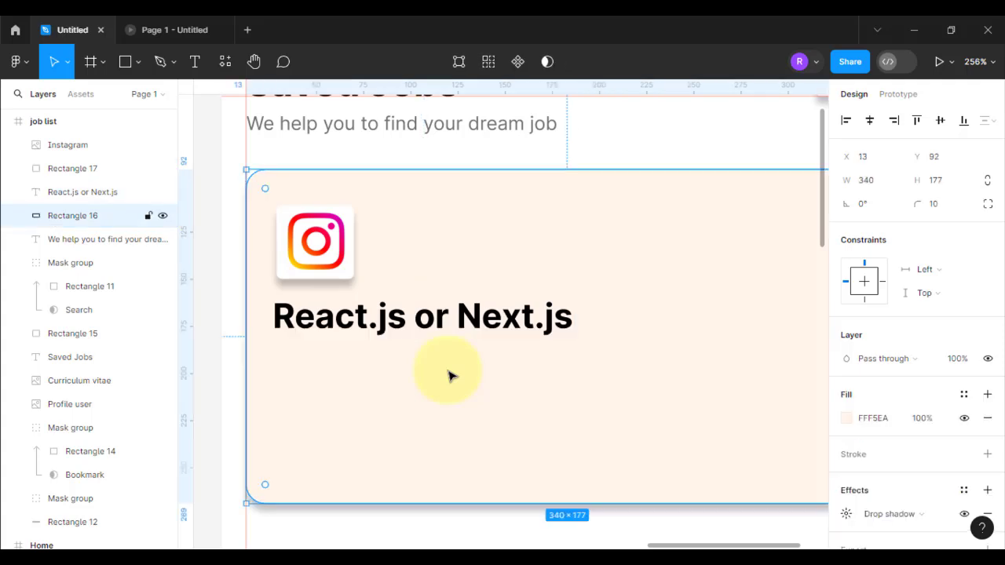
{"action": "key", "text": "Escape"}
Paste the job details with "4 - 9 years", "Not Disclosed" and the city list below the title in regular weight.
{"action": "key", "text": "t"}
{"action": "key", "text": "ctrl+v"}
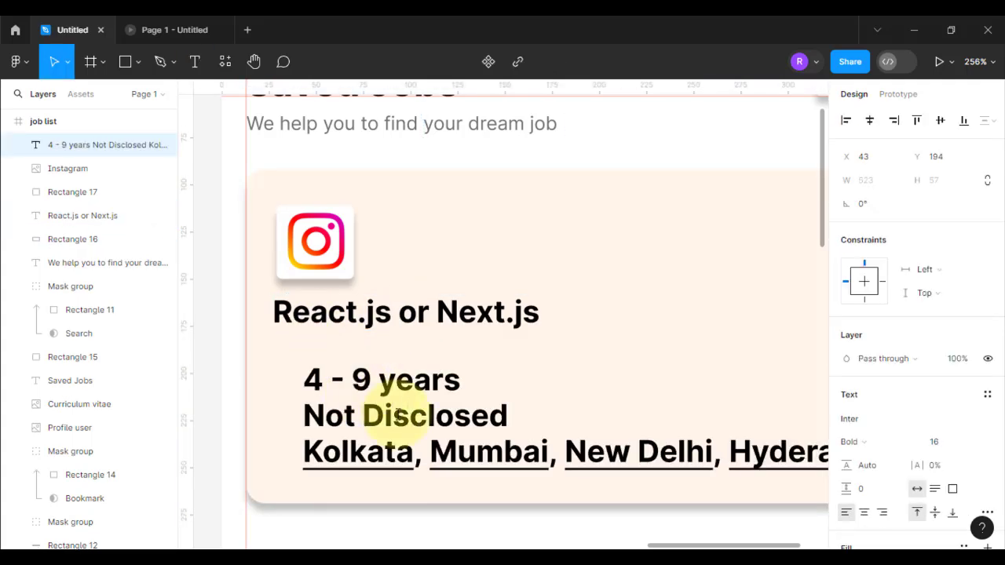
{"action": "double_click", "coordinate": [400, 416]}
{"action": "key", "text": "ctrl+b"}
{"action": "key", "text": "ctrl+a"}
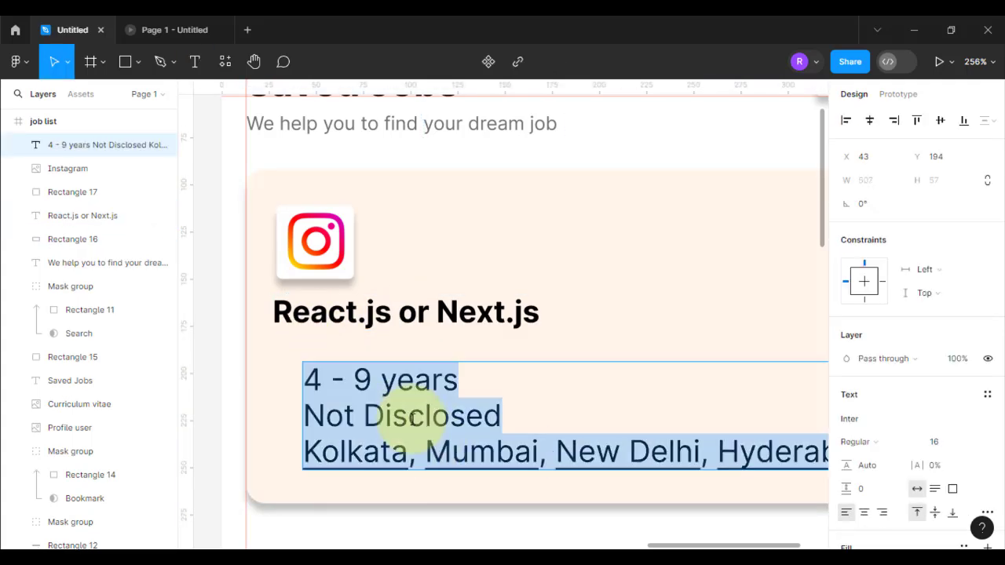
{"action": "key", "text": "Escape"}
{"action": "left_click", "coordinate": [424, 529]}
{"action": "left_click_drag", "start_coordinate": [397, 437], "coordinate": [366, 415]}
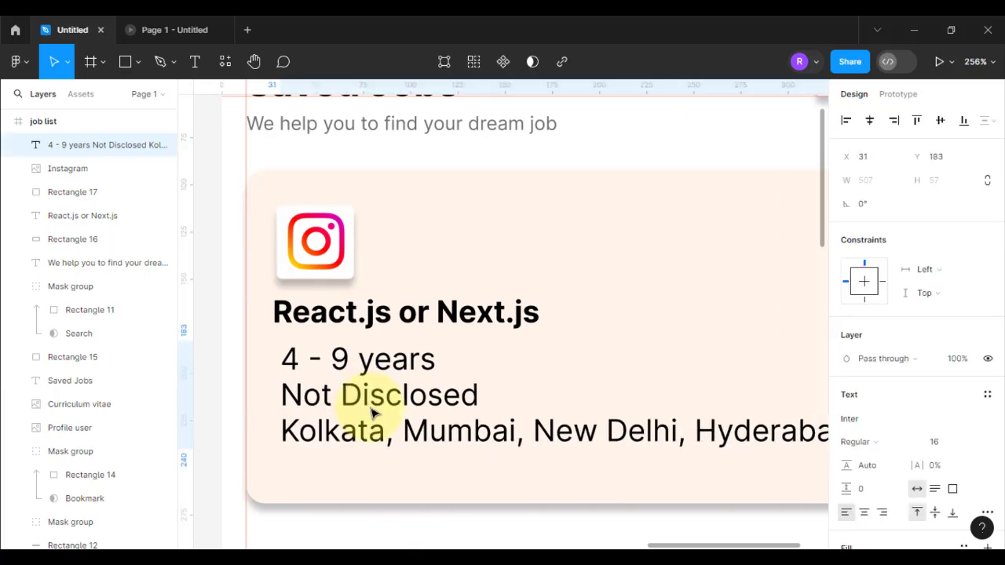
Bring "4 - 9 years" and "Not Disclosed" onto one line separated by spaces and set the details text to size 12.
{"action": "double_click", "coordinate": [276, 392]}
{"action": "key", "text": "BackSpace"}
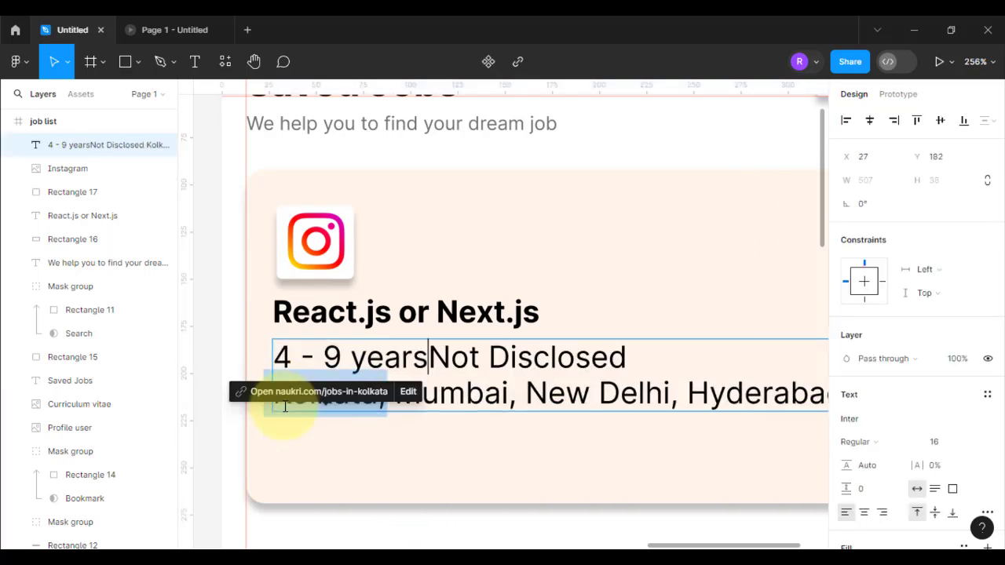
{"action": "key", "text": "ctrl+a"}
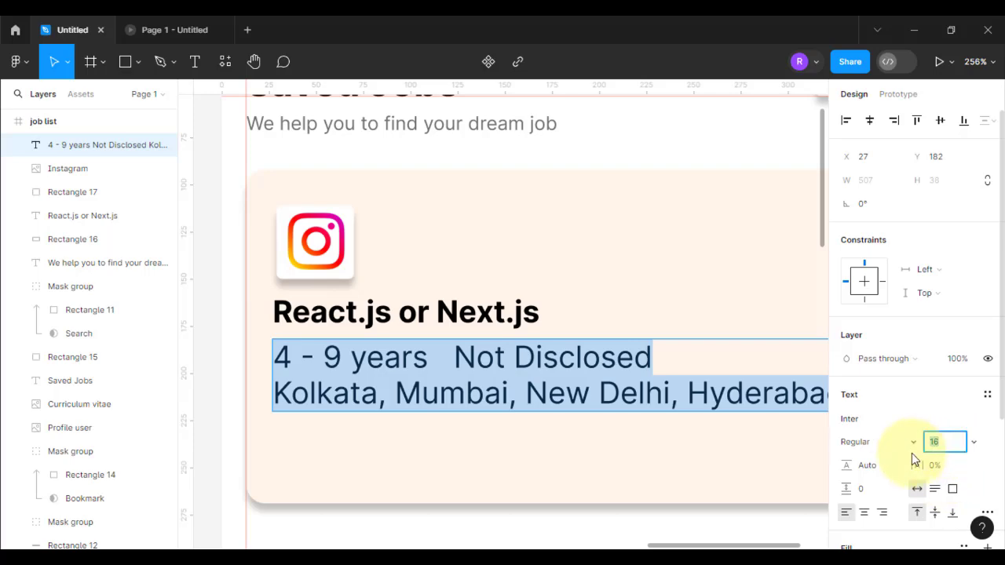
{"action": "type", "text": "12"}
{"action": "key", "text": "Return"}
{"action": "scroll", "coordinate": [507, 471], "scroll_direction": "down", "scroll_amount": 1}
{"action": "left_click", "coordinate": [507, 473]}
Break the city list after "Pune," and separate it from the experience line into its own text block.
{"action": "scroll", "coordinate": [508, 473], "scroll_direction": "down", "scroll_amount": 2}
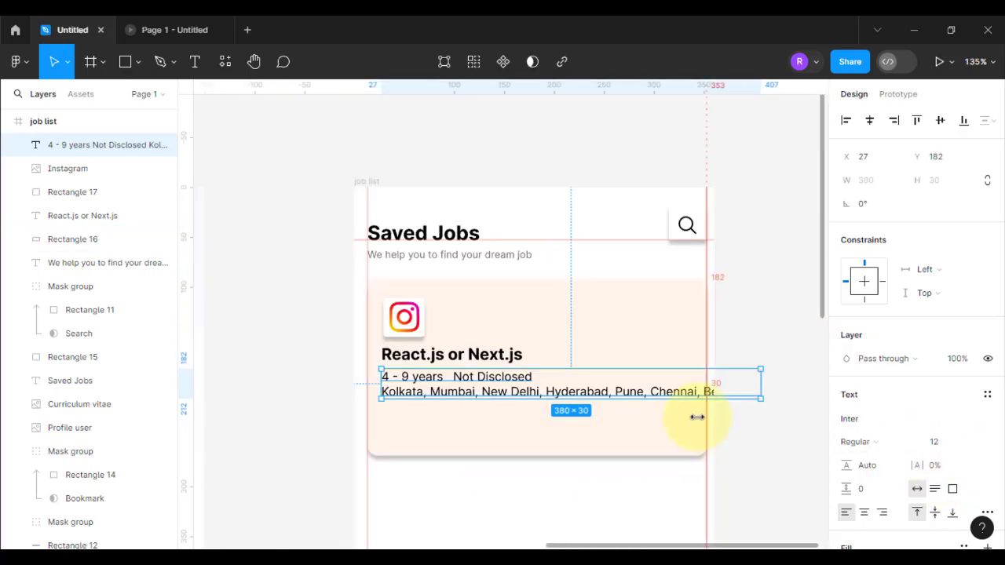
{"action": "scroll", "coordinate": [695, 416], "scroll_direction": "up", "scroll_amount": 1}
{"action": "scroll", "coordinate": [638, 416], "scroll_direction": "up", "scroll_amount": 1}
{"action": "double_click", "coordinate": [671, 377]}
{"action": "left_click", "coordinate": [667, 377]}
{"action": "key", "text": "BackSpace"}
{"action": "key", "text": "Return"}
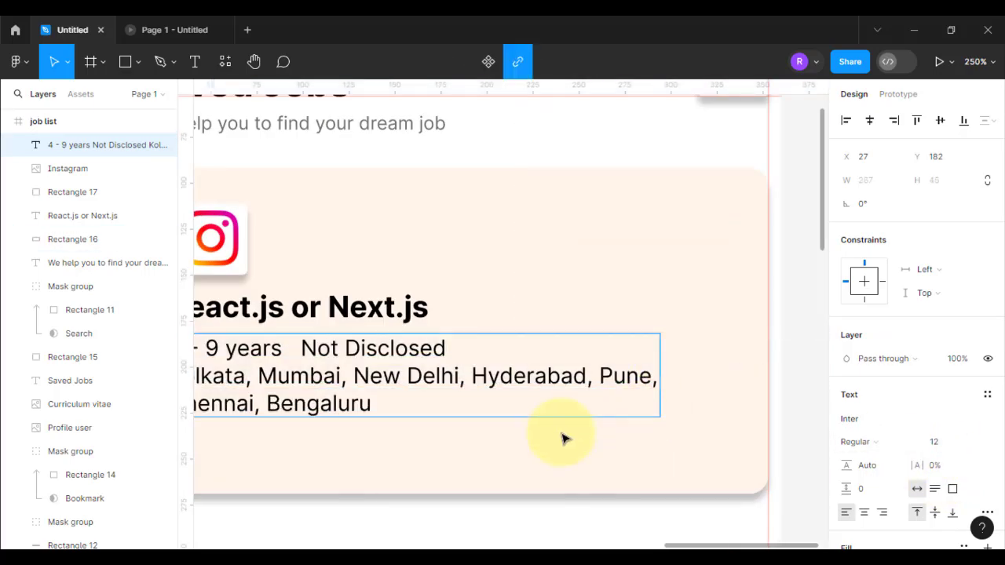
{"action": "key", "text": "ctrl+a"}
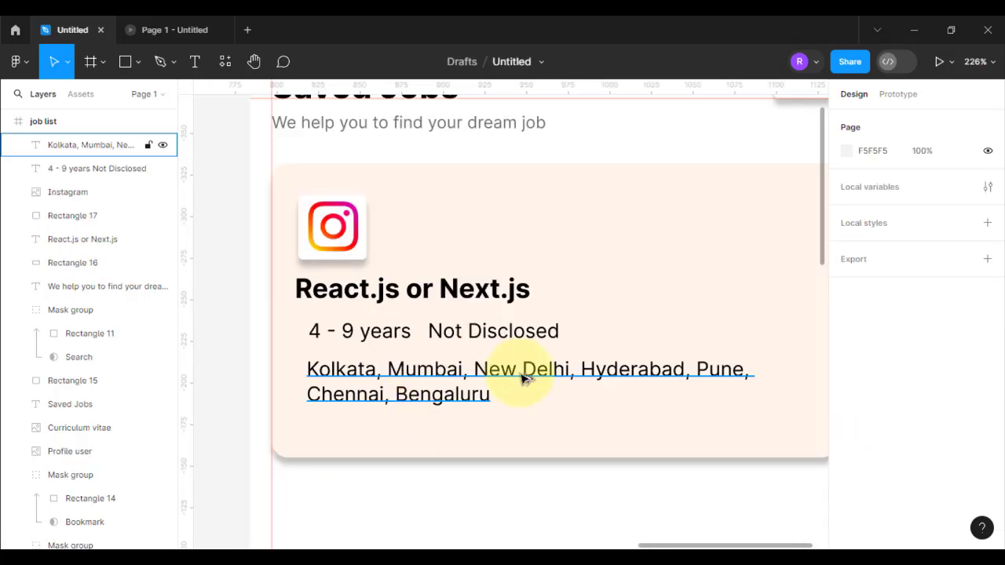
Extend the job card downward to a height of about 214.
{"action": "scroll", "coordinate": [522, 380], "scroll_direction": "down", "scroll_amount": 2}
{"action": "left_click", "coordinate": [509, 365]}
{"action": "left_click_drag", "start_coordinate": [503, 386], "coordinate": [436, 411]}
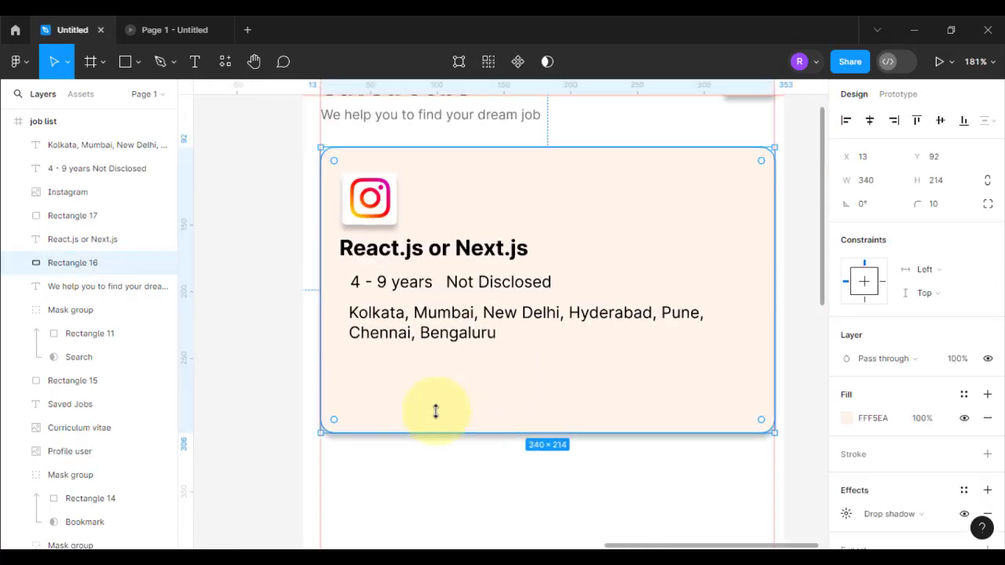
Add the bold text "FULL TIME PART TIME RELOCATION" below the city list in the job card.
{"action": "left_click", "coordinate": [398, 378]}
{"action": "type", "text": "FULL TIME PART TIME RELOCATION"}
{"action": "key", "text": "ctrl+b"}
{"action": "key", "text": "Escape"}
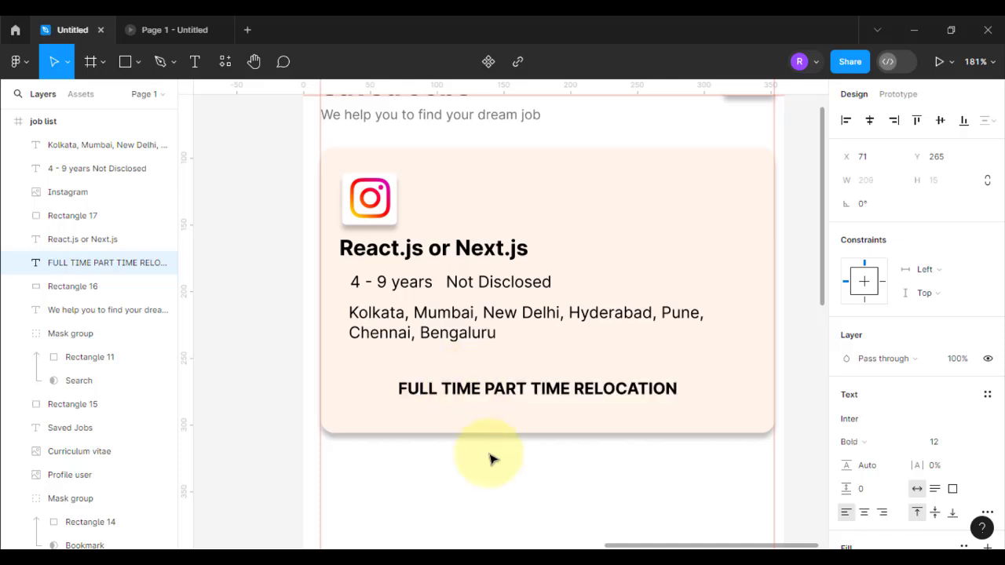
Align the job-type line under the city list at X 34 and space FULL TIME, PART TIME and RELOCATION widely apart.
{"action": "scroll", "coordinate": [460, 456], "scroll_direction": "up", "scroll_amount": 4}
{"action": "double_click", "coordinate": [417, 337]}
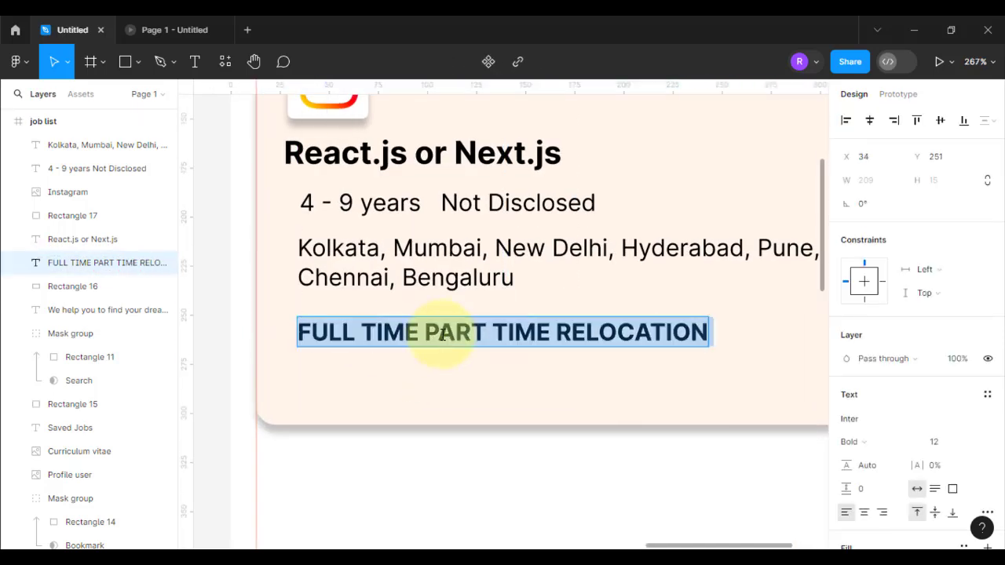
{"action": "left_click", "coordinate": [424, 332]}
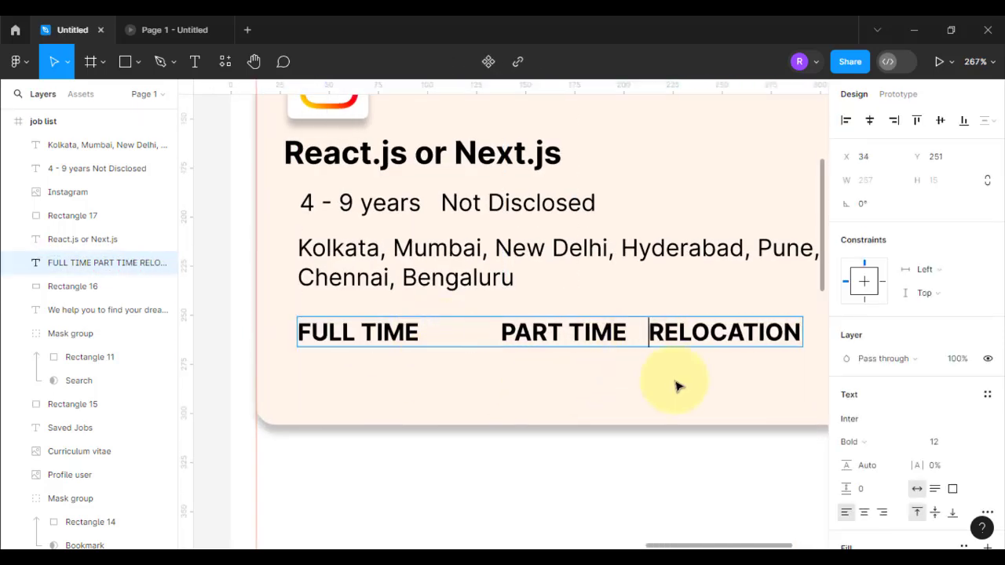
{"action": "left_click_drag", "start_coordinate": [710, 546], "coordinate": [740, 547]}
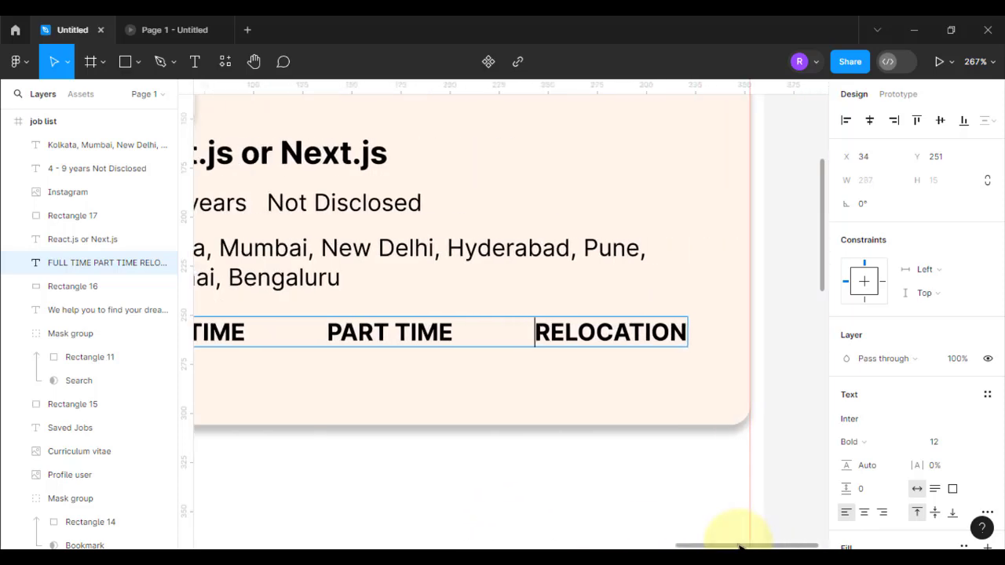
{"action": "left_click", "coordinate": [788, 507]}
Change the FULL TIME, PART TIME and RELOCATION line to regular weight.
{"action": "double_click", "coordinate": [457, 336]}
{"action": "key", "text": "ctrl+b"}
{"action": "left_click", "coordinate": [796, 403]}
{"action": "left_click_drag", "start_coordinate": [465, 385], "coordinate": [622, 399]}
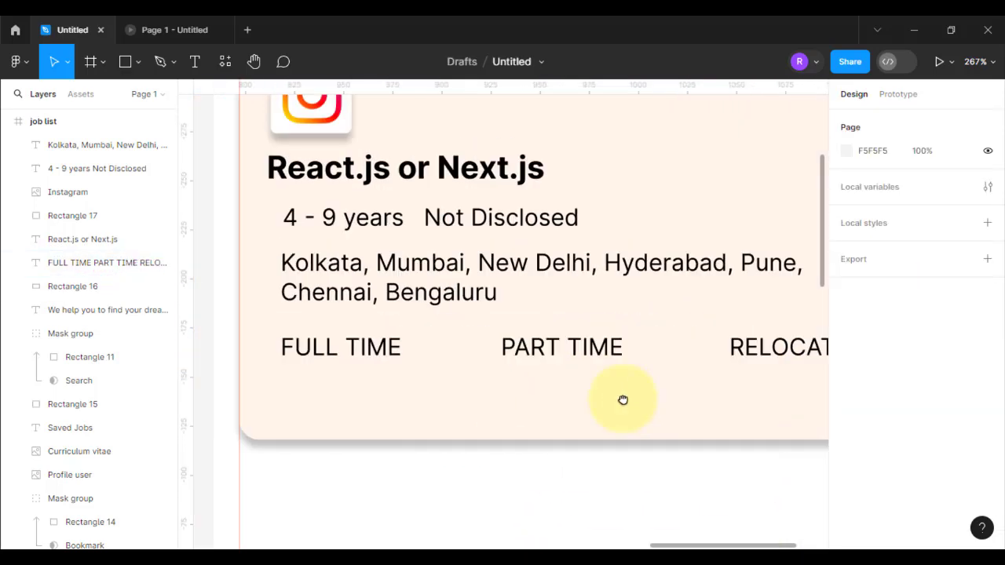
Draw a rectangle about 73 × 19 over the FULL TIME label.
{"action": "left_click", "coordinate": [139, 62]}
{"action": "scroll", "coordinate": [262, 310], "scroll_direction": "up", "scroll_amount": 2}
{"action": "left_click_drag", "start_coordinate": [263, 311], "coordinate": [436, 360]}
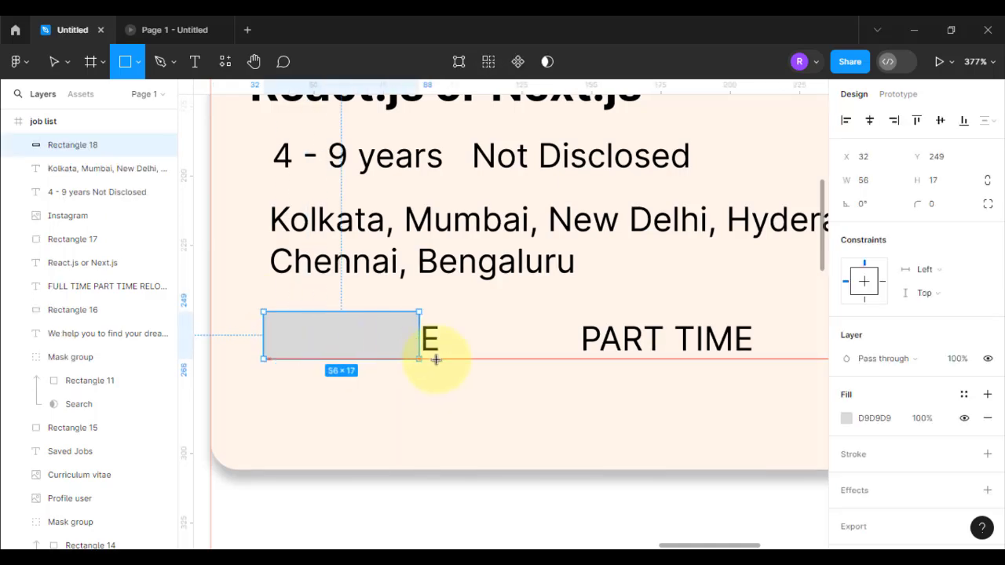
Fill the rectangle over FULL TIME with 0066FF and round its corners into a pill shape.
{"action": "left_click", "coordinate": [846, 418]}
{"action": "type", "text": "0066FF"}
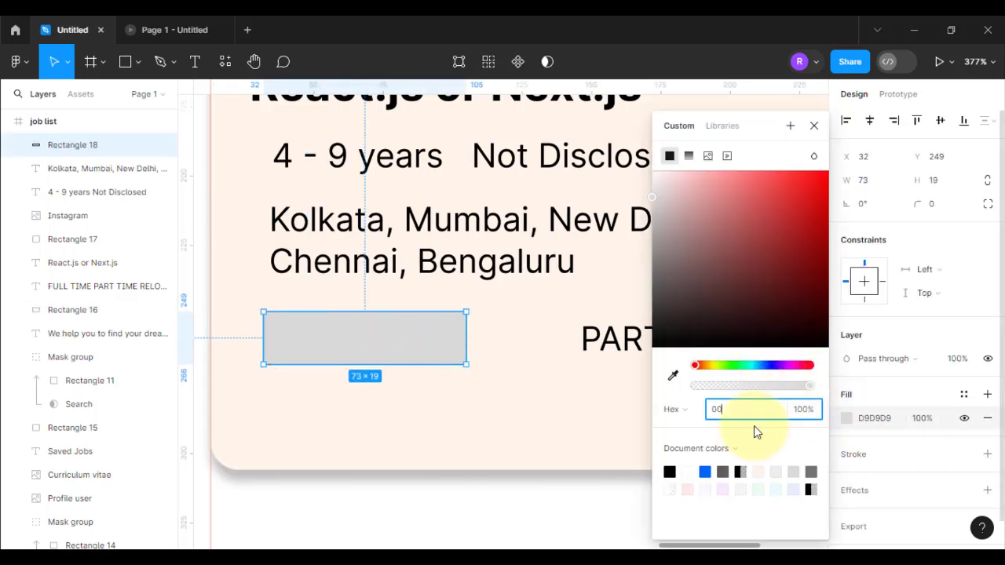
{"action": "left_click", "coordinate": [705, 471]}
{"action": "left_click", "coordinate": [816, 126]}
{"action": "left_click", "coordinate": [915, 205]}
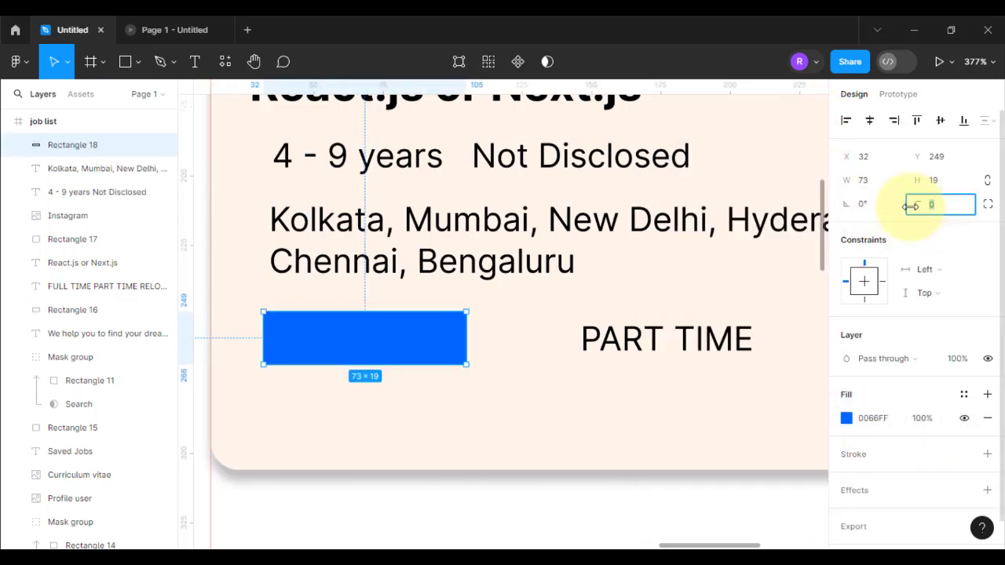
{"action": "left_click", "coordinate": [455, 404]}
Reorder the layers so the blue pill lies behind the FULL TIME text and the peach job card lies behind the pill.
{"action": "right_click", "coordinate": [454, 402]}
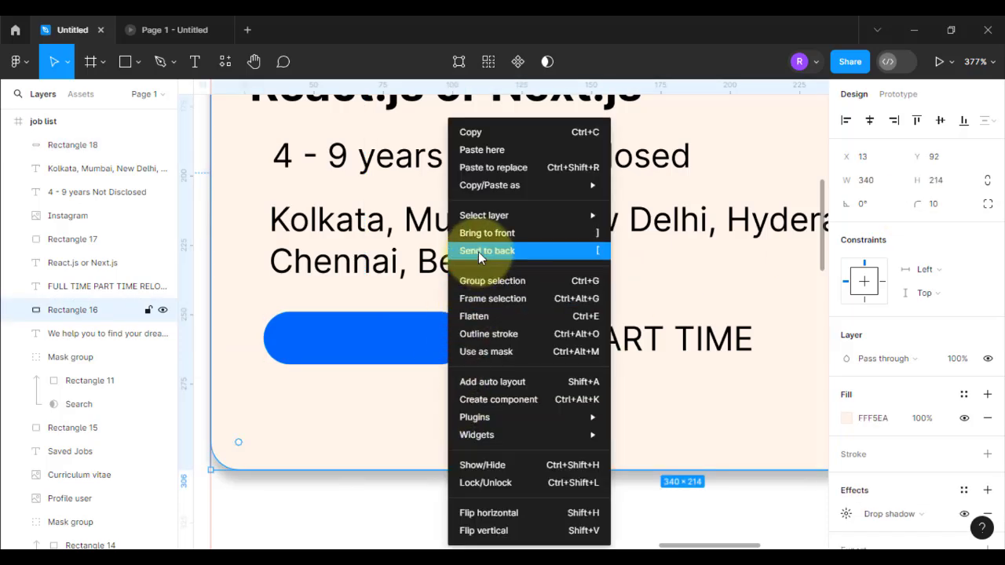
{"action": "left_click", "coordinate": [479, 252]}
{"action": "right_click", "coordinate": [396, 350]}
{"action": "left_click", "coordinate": [409, 252]}
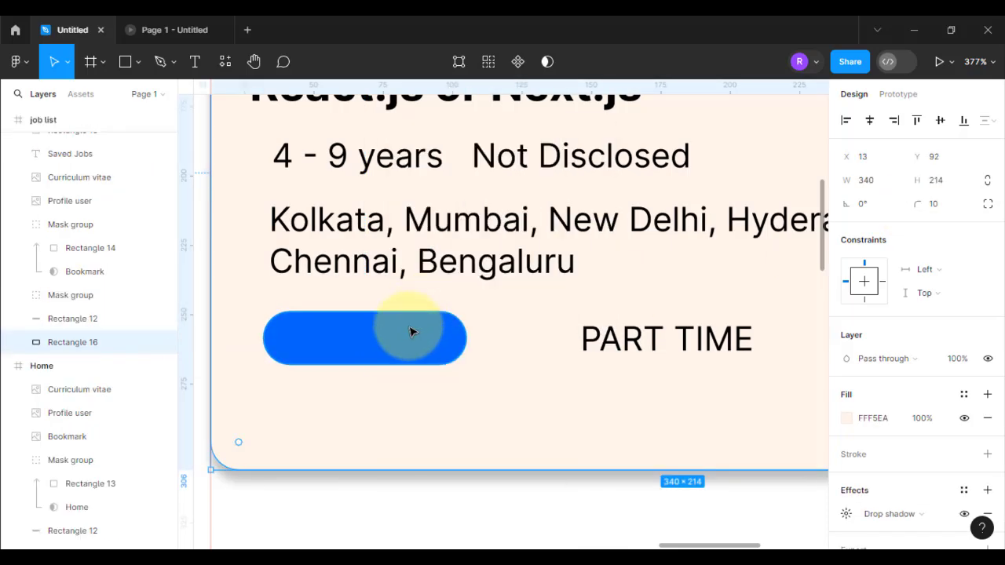
{"action": "right_click", "coordinate": [445, 394]}
{"action": "left_click", "coordinate": [480, 254]}
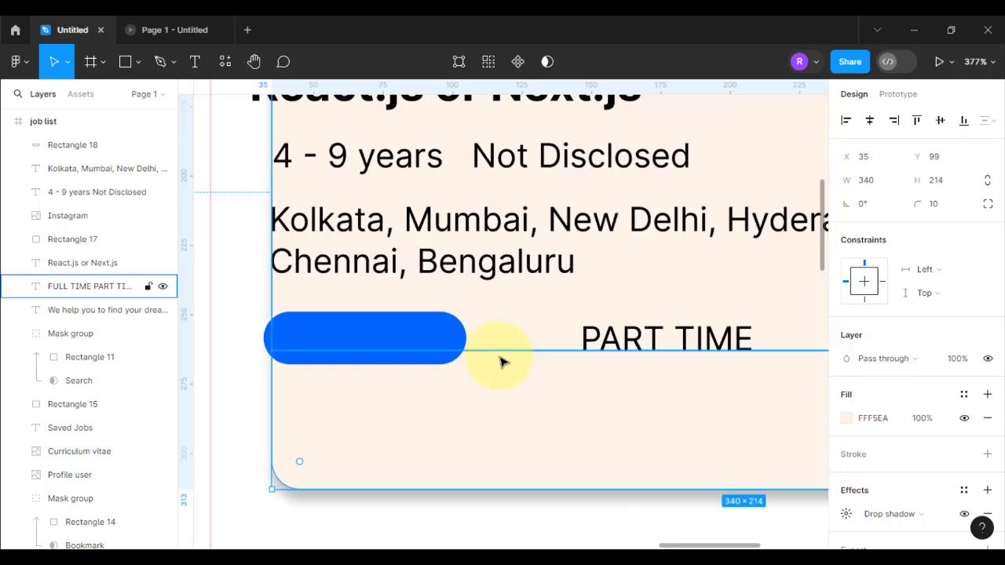
{"action": "left_click", "coordinate": [426, 340]}
{"action": "right_click", "coordinate": [426, 340]}
{"action": "left_click", "coordinate": [443, 250]}
{"action": "left_click", "coordinate": [417, 351]}
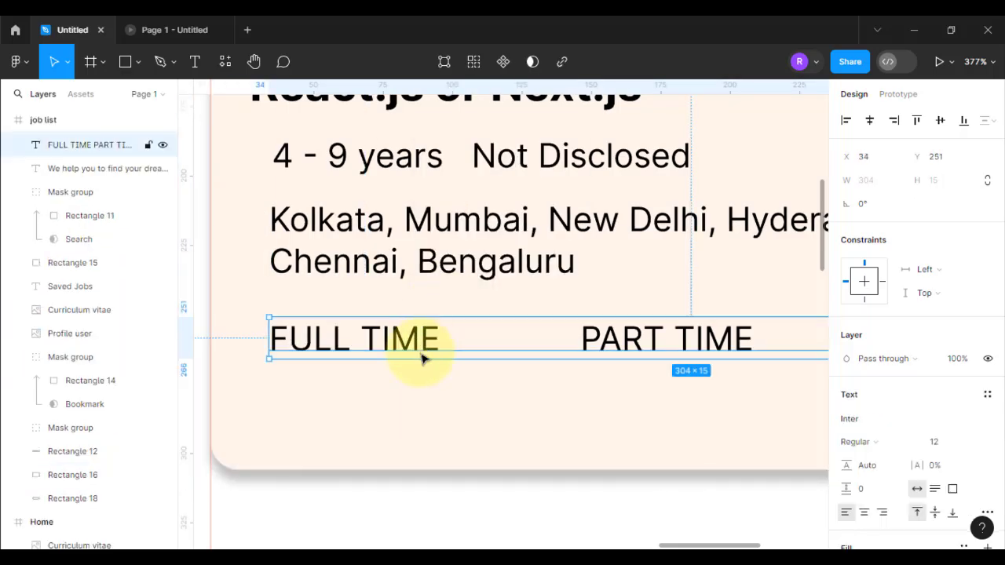
{"action": "right_click", "coordinate": [405, 392]}
{"action": "left_click", "coordinate": [443, 251]}
Change the fill of the FULL TIME, PART TIME and RELOCATION text to FFFFFF.
{"action": "left_click", "coordinate": [395, 349]}
{"action": "scroll", "coordinate": [847, 450], "scroll_direction": "down", "scroll_amount": 3}
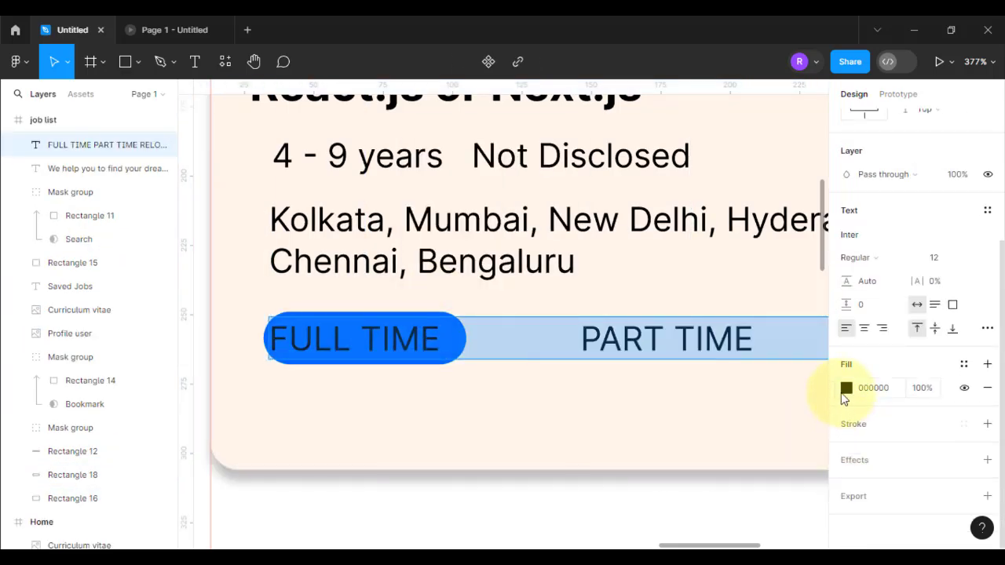
{"action": "left_click", "coordinate": [846, 388]}
{"action": "left_click_drag", "start_coordinate": [690, 198], "coordinate": [647, 165]}
{"action": "left_click", "coordinate": [815, 126]}
Reduce the job-type text's font size to 8.
{"action": "double_click", "coordinate": [424, 341]}
{"action": "left_click_drag", "start_coordinate": [271, 340], "coordinate": [434, 341]}
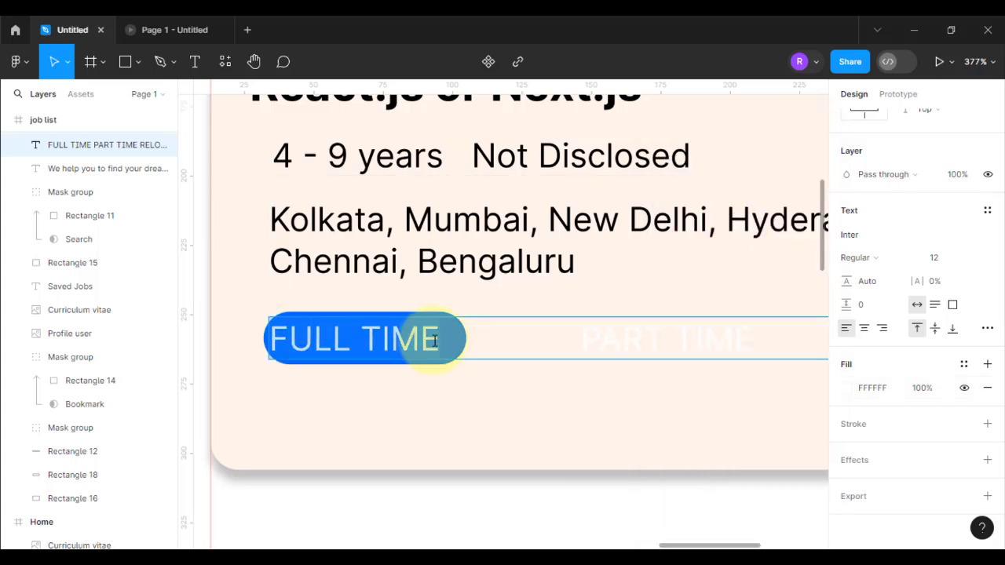
{"action": "key", "text": "ctrl+a"}
{"action": "key", "text": "ctrl+shift+comma"}
{"action": "key", "text": "ctrl+shift+comma"}
{"action": "key", "text": "ctrl+shift+comma"}
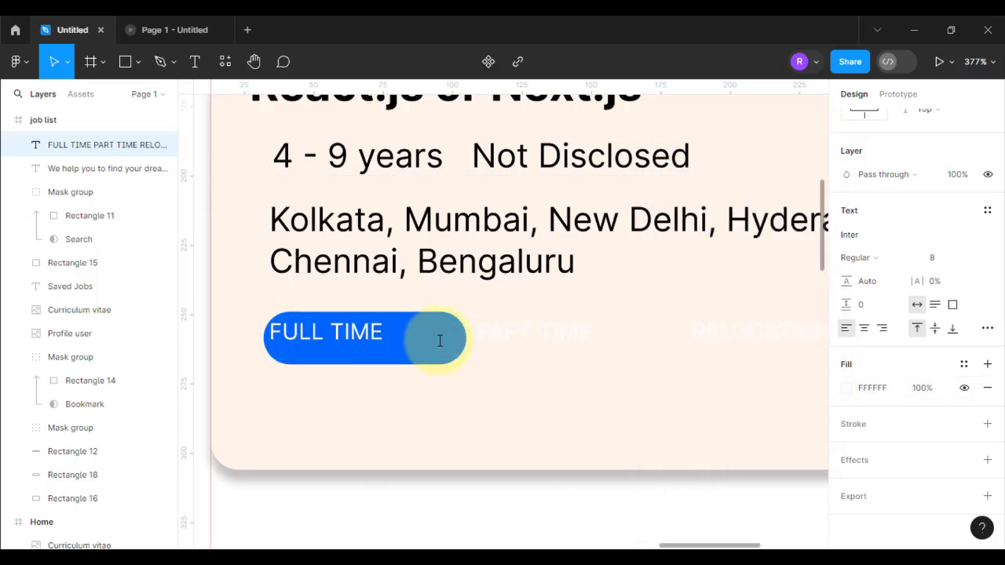
Move the job-type text so FULL TIME is centred on the blue pill.
{"action": "key", "text": "Escape"}
{"action": "left_click", "coordinate": [463, 403]}
{"action": "key", "text": "ctrl+z"}
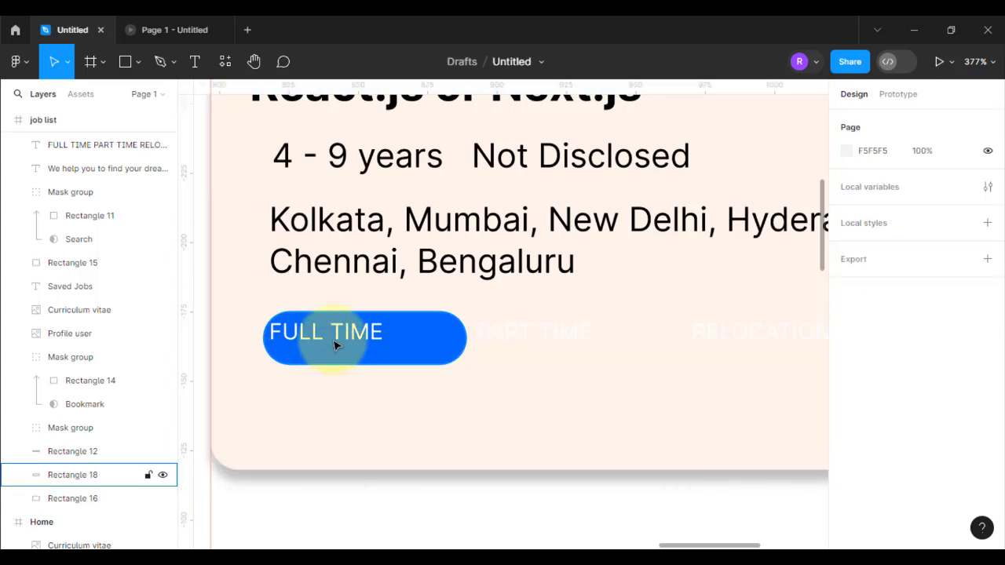
{"action": "left_click_drag", "start_coordinate": [351, 344], "coordinate": [387, 352]}
Duplicate the blue pill twice along the same row, placing the copies at X 126 and X 218 for PART TIME and RELOCATION.
{"action": "left_click", "coordinate": [393, 360]}
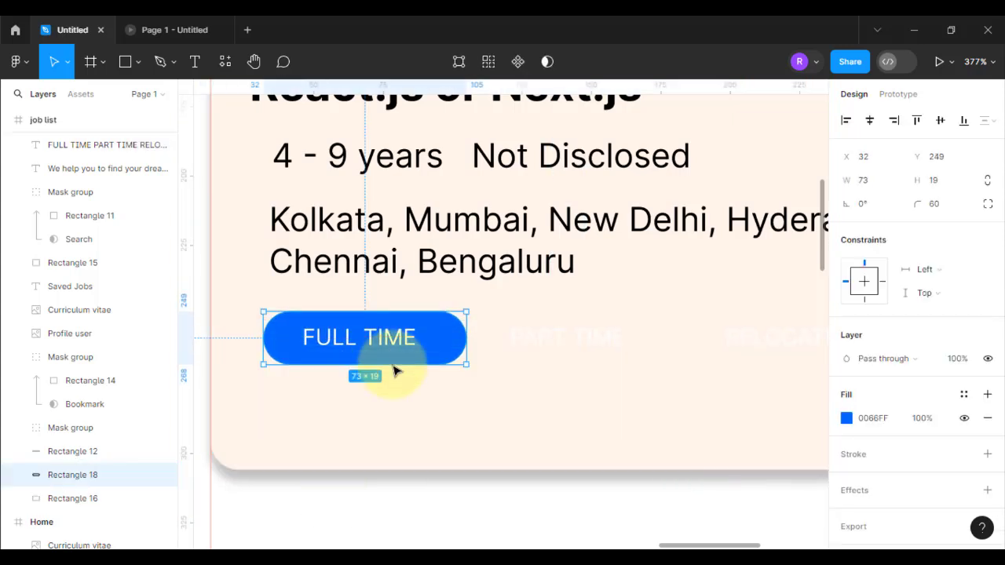
{"action": "left_click_drag", "start_coordinate": [444, 364], "coordinate": [667, 365]}
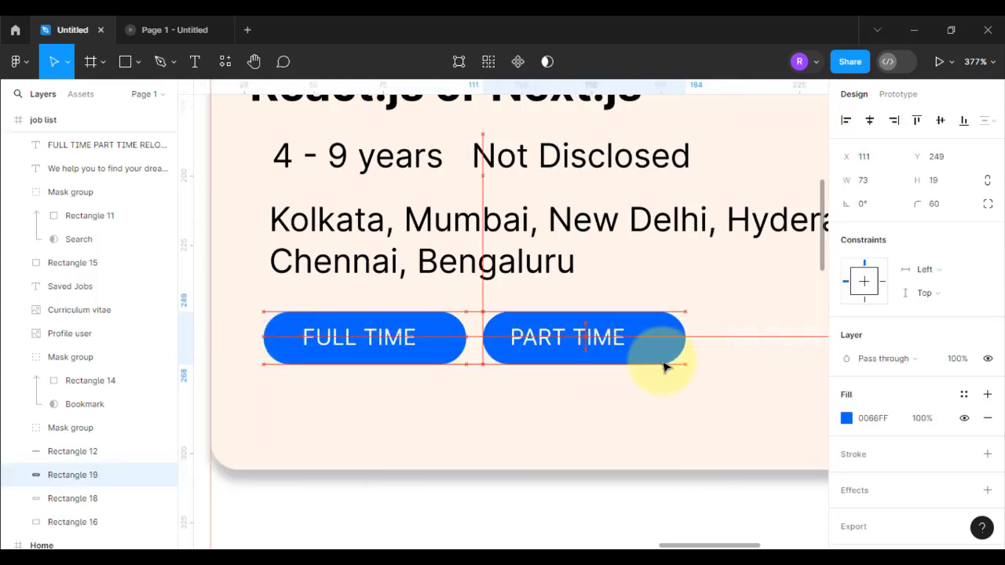
{"action": "scroll", "coordinate": [550, 432], "scroll_direction": "right", "scroll_amount": 5}
{"action": "scroll", "coordinate": [550, 432], "scroll_direction": "down", "scroll_amount": 1}
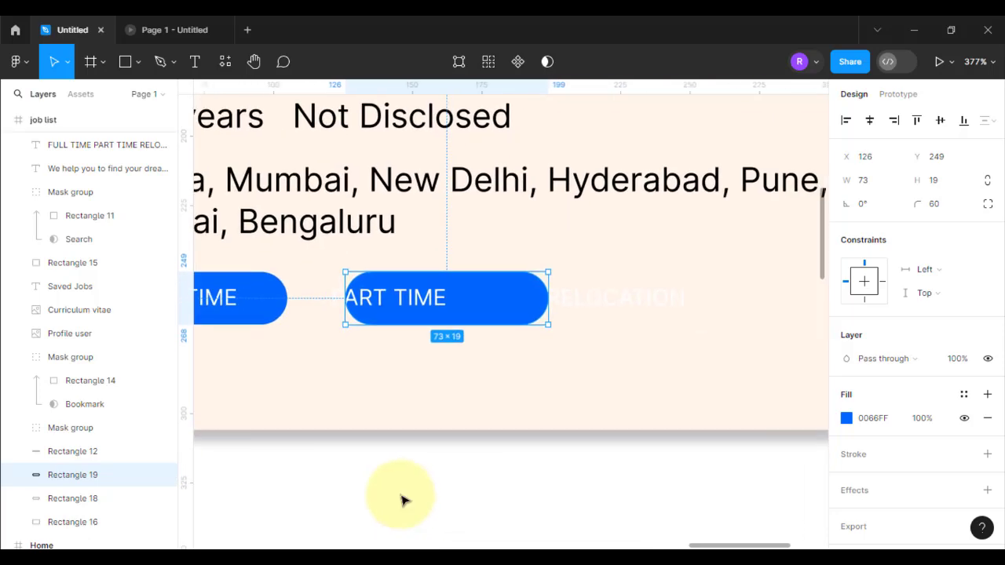
{"action": "left_click_drag", "start_coordinate": [513, 322], "coordinate": [773, 328]}
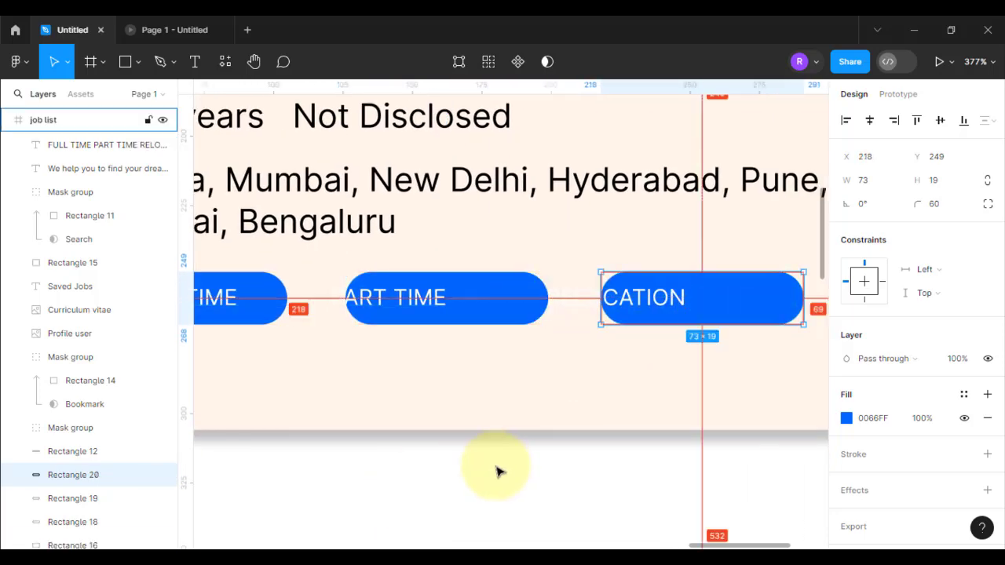
Adjust the spacing between the job-type words so PART TIME and RELOCATION sit centred on their blue pills.
{"action": "scroll", "coordinate": [498, 469], "scroll_direction": "down", "scroll_amount": 3}
{"action": "scroll", "coordinate": [414, 402], "scroll_direction": "up", "scroll_amount": 2}
{"action": "left_click", "coordinate": [426, 364]}
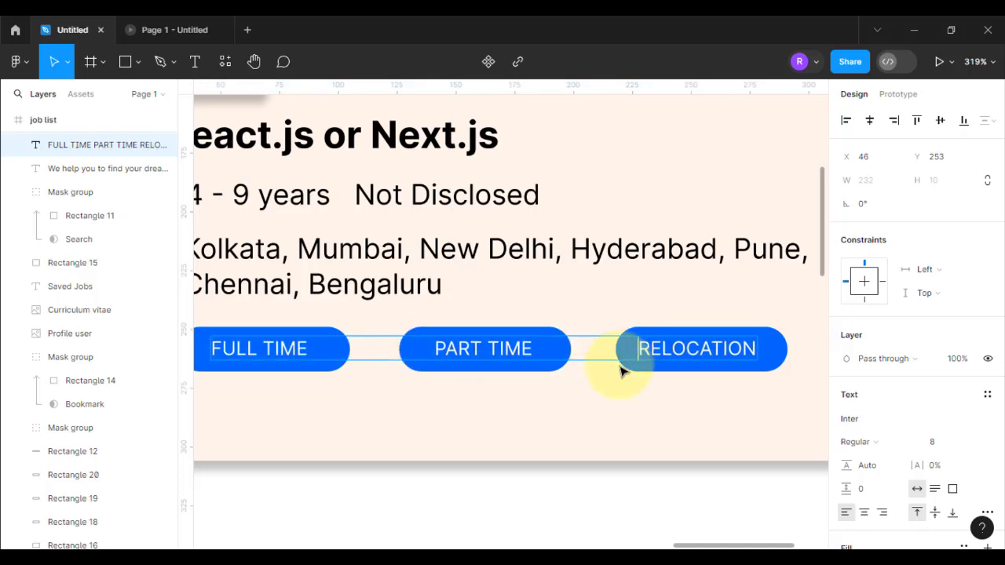
{"action": "scroll", "coordinate": [609, 448], "scroll_direction": "down", "scroll_amount": 2}
{"action": "left_click", "coordinate": [596, 484]}
{"action": "scroll", "coordinate": [595, 484], "scroll_direction": "down", "scroll_amount": 4}
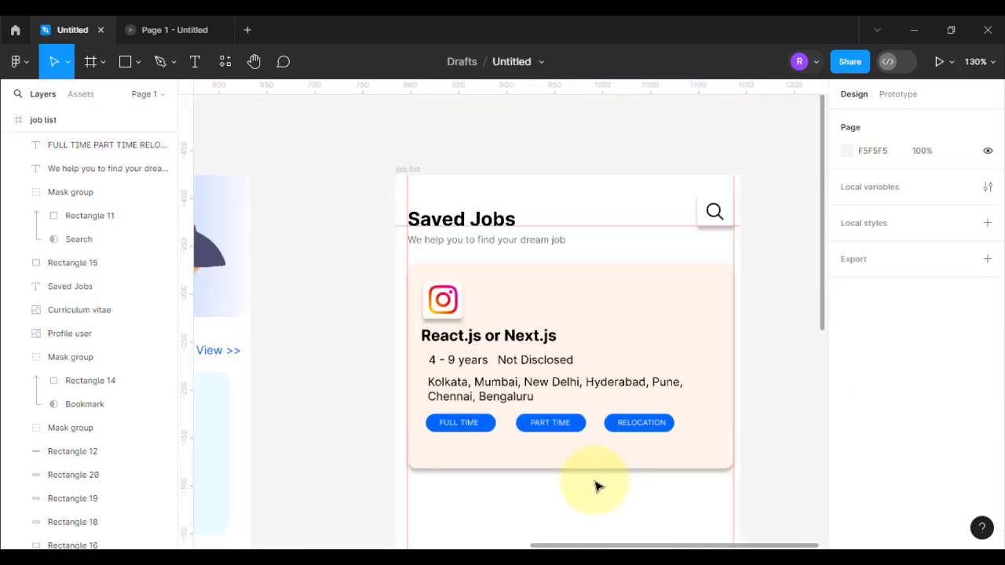
Move the peach job card's background rectangle down to Y 115.
{"action": "scroll", "coordinate": [615, 487], "scroll_direction": "up", "scroll_amount": 1}
{"action": "scroll", "coordinate": [616, 491], "scroll_direction": "up", "scroll_amount": 1}
{"action": "scroll", "coordinate": [605, 463], "scroll_direction": "down", "scroll_amount": 3}
{"action": "left_click", "coordinate": [549, 352]}
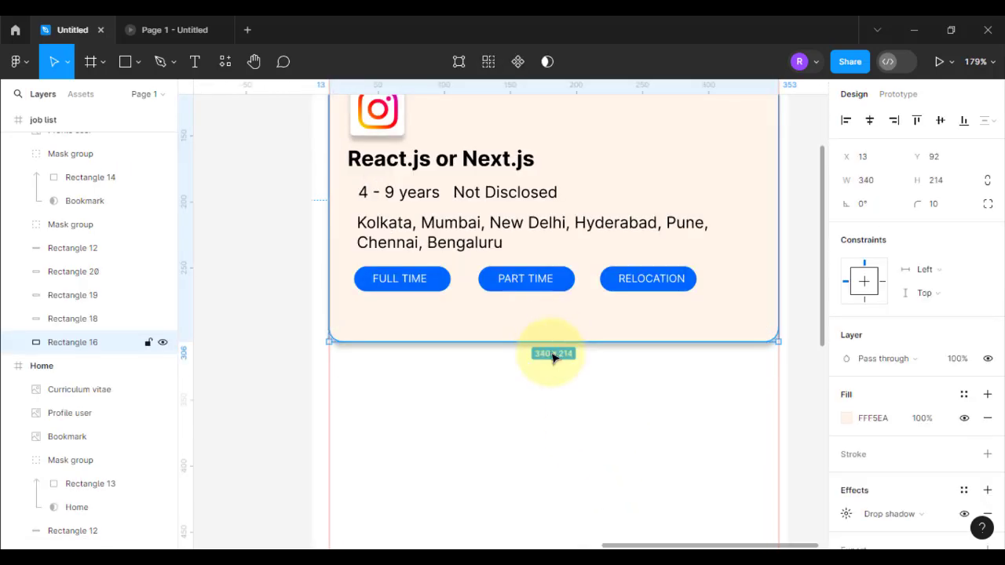
{"action": "left_click", "coordinate": [594, 442]}
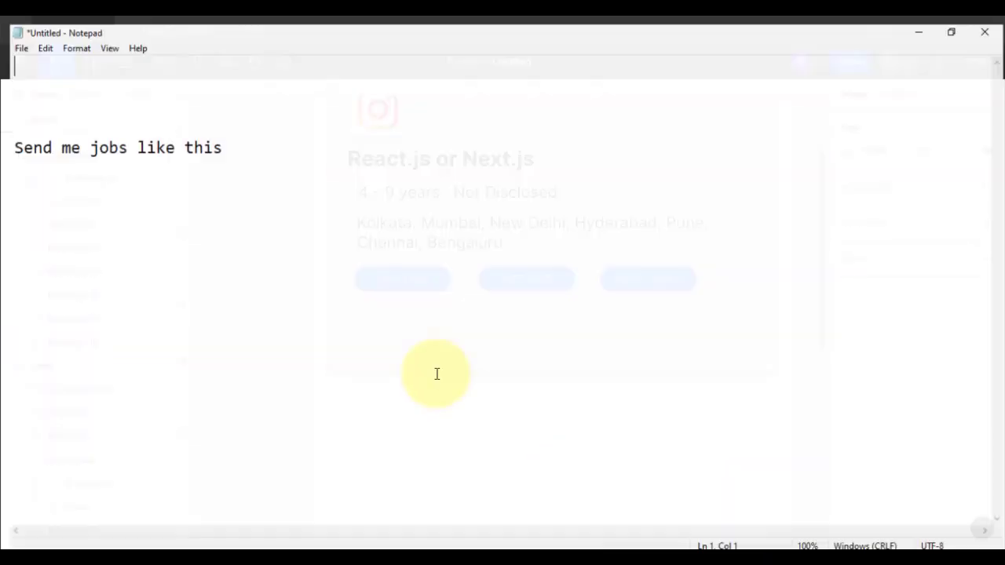
Copy "Send me jobs like this" from Notepad and add it as a text line below the job-type pills.
{"action": "left_click_drag", "start_coordinate": [216, 141], "coordinate": [2, 152]}
{"action": "left_click", "coordinate": [919, 22]}
{"action": "scroll", "coordinate": [375, 303], "scroll_direction": "up", "scroll_amount": 3}
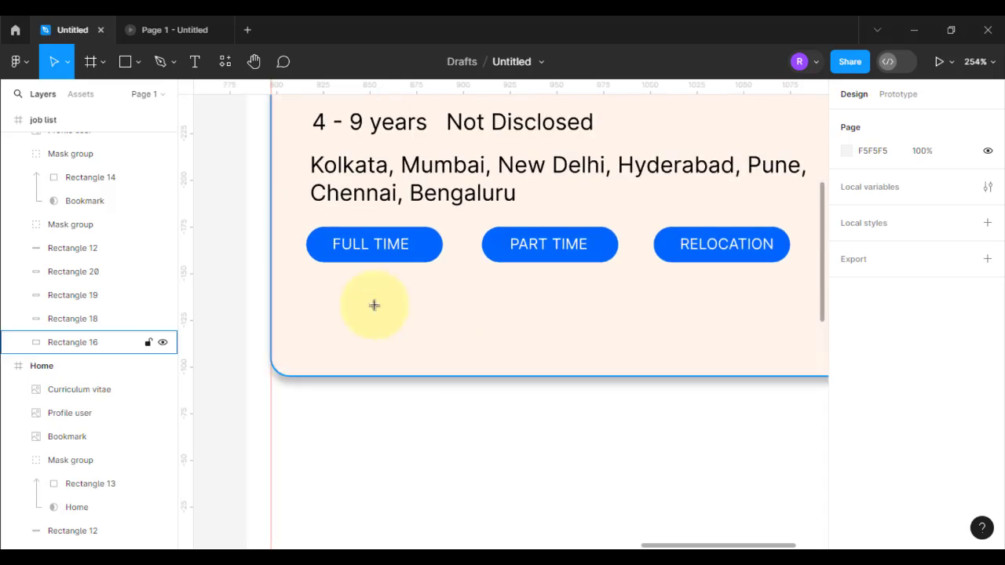
{"action": "key", "text": "t"}
{"action": "left_click", "coordinate": [400, 325]}
{"action": "scroll", "coordinate": [875, 435], "scroll_direction": "down", "scroll_amount": 3}
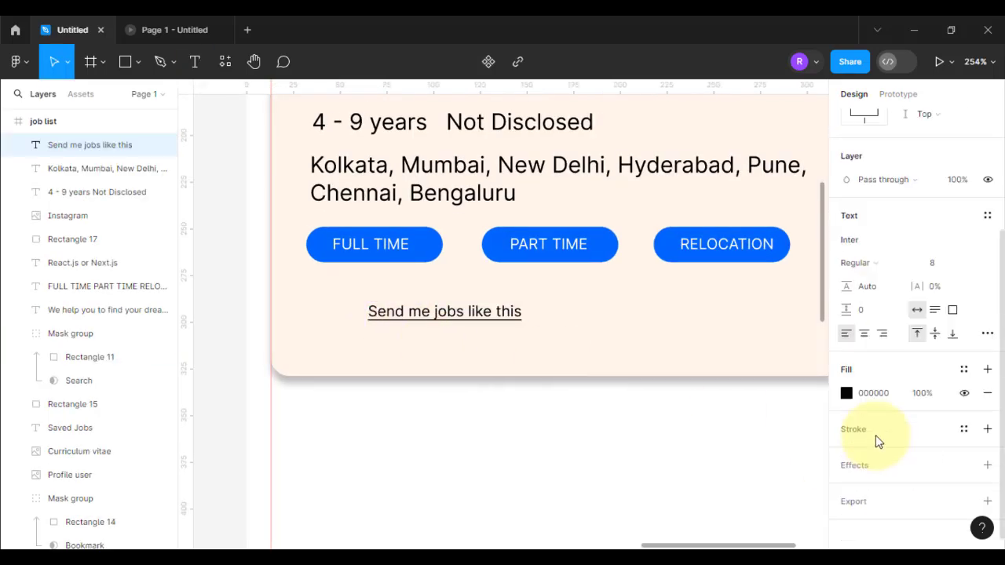
Colour the "Send me jobs like this" text 0066FF and align it with the start of the location text.
{"action": "key", "text": "ctrl+a"}
{"action": "left_click", "coordinate": [844, 387]}
{"action": "left_click", "coordinate": [704, 472]}
{"action": "left_click", "coordinate": [814, 128]}
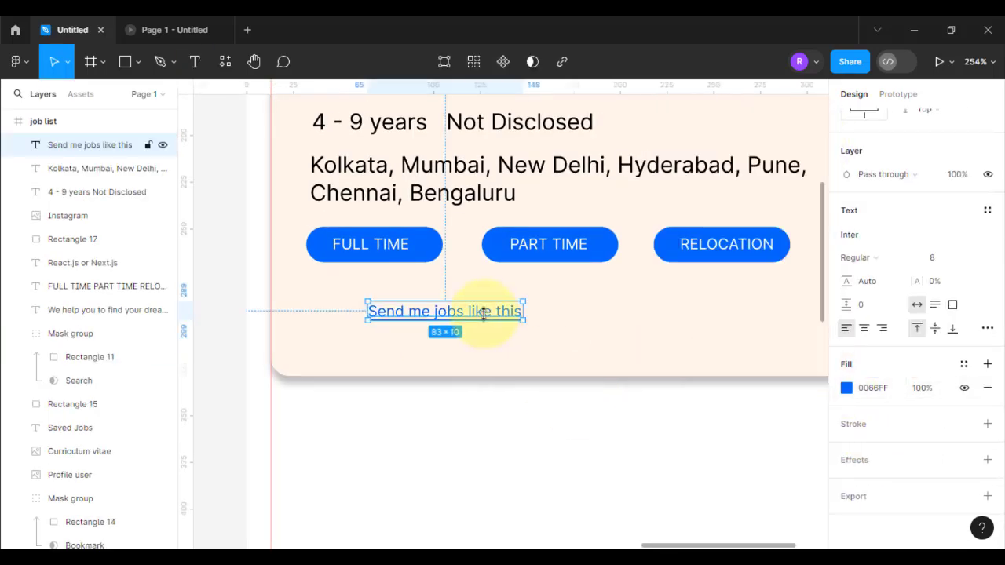
{"action": "left_click_drag", "start_coordinate": [480, 314], "coordinate": [425, 316]}
{"action": "left_click", "coordinate": [439, 396]}
Shorten the peach job card from its lower edge to a height of 202.
{"action": "left_click", "coordinate": [467, 372]}
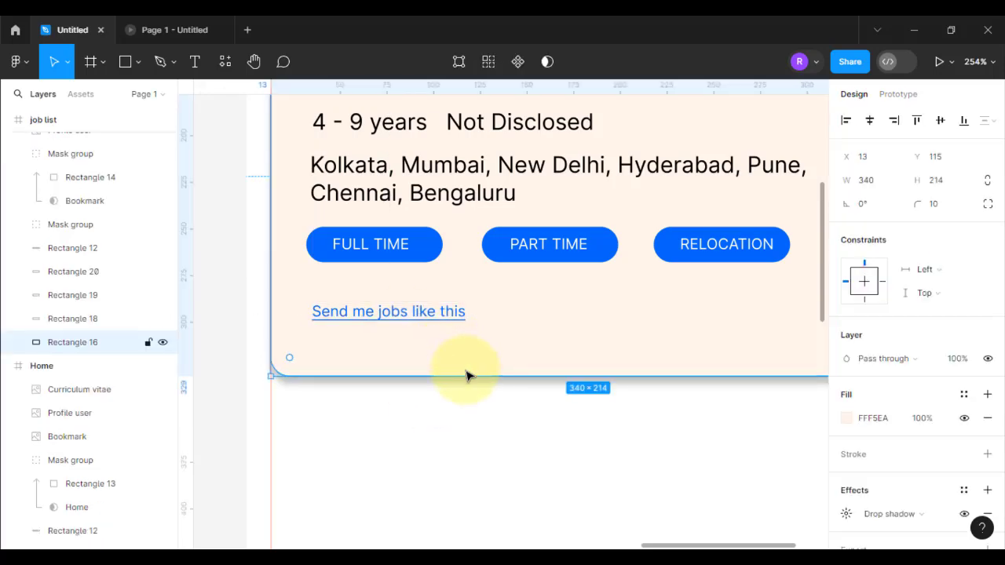
{"action": "left_click_drag", "start_coordinate": [468, 377], "coordinate": [467, 354]}
{"action": "left_click", "coordinate": [577, 403]}
{"action": "left_click_drag", "start_coordinate": [582, 402], "coordinate": [452, 398]}
Duplicate the RELOCATION pill with the job-type text and place the copy in the card's lower-right corner.
{"action": "left_click", "coordinate": [474, 247]}
{"action": "left_click", "coordinate": [470, 263]}
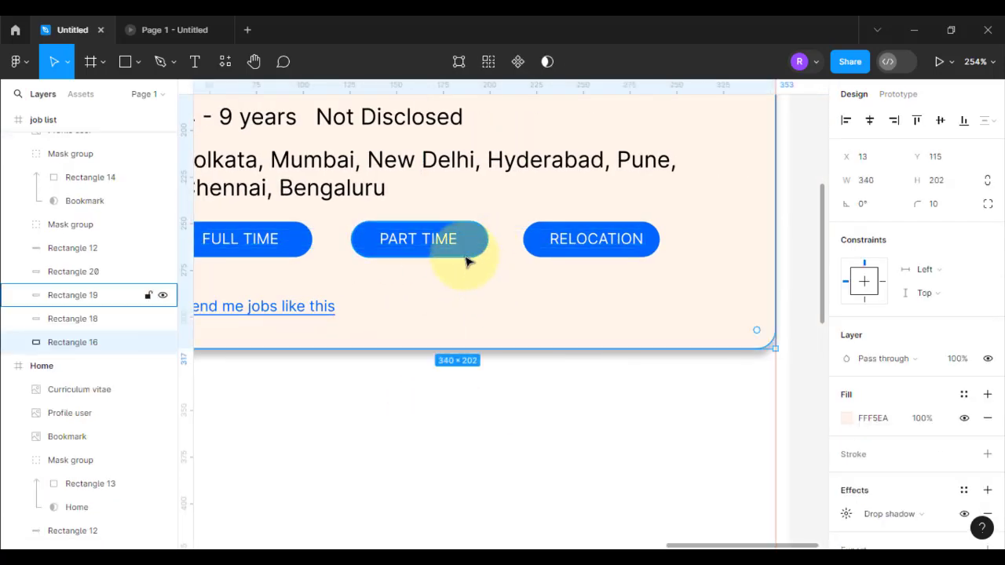
{"action": "left_click", "coordinate": [594, 252]}
{"action": "left_click", "coordinate": [601, 242], "text": "shift"}
{"action": "key", "text": "ctrl+d"}
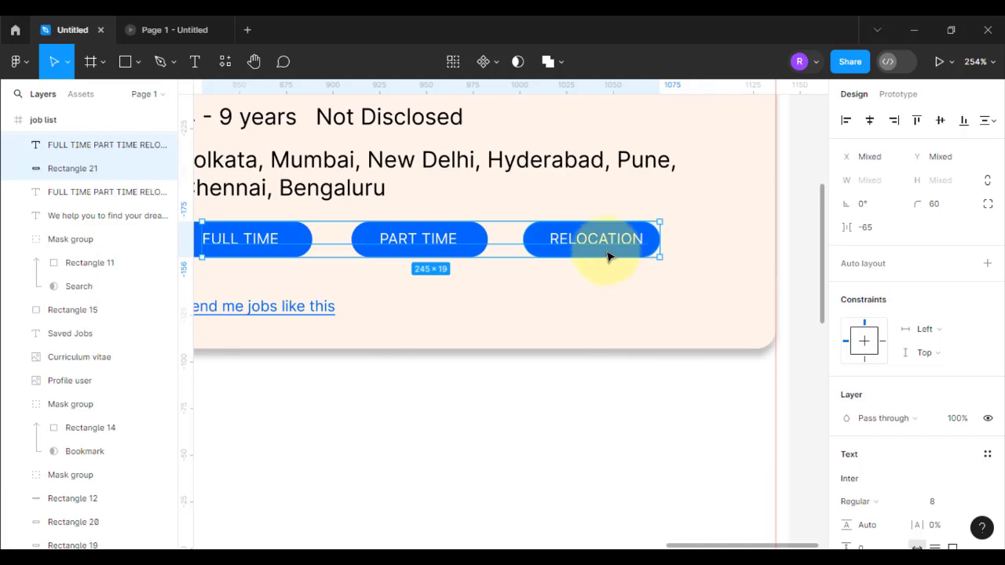
{"action": "left_click_drag", "start_coordinate": [602, 254], "coordinate": [671, 315]}
Change the duplicated text to "Apply Now >>" and centre it on the lower blue pill.
{"action": "double_click", "coordinate": [666, 303]}
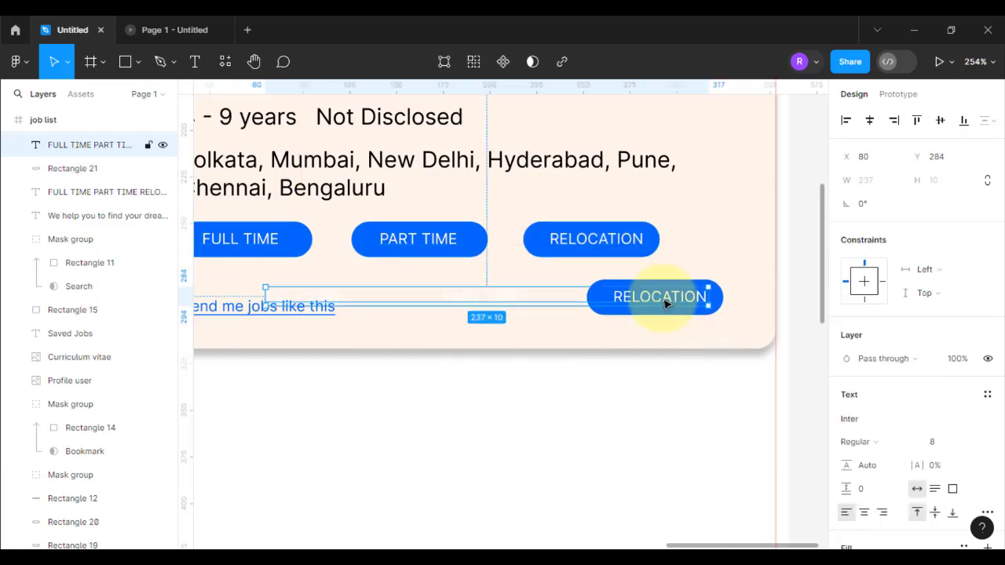
{"action": "type", "text": "Apply Now >>"}
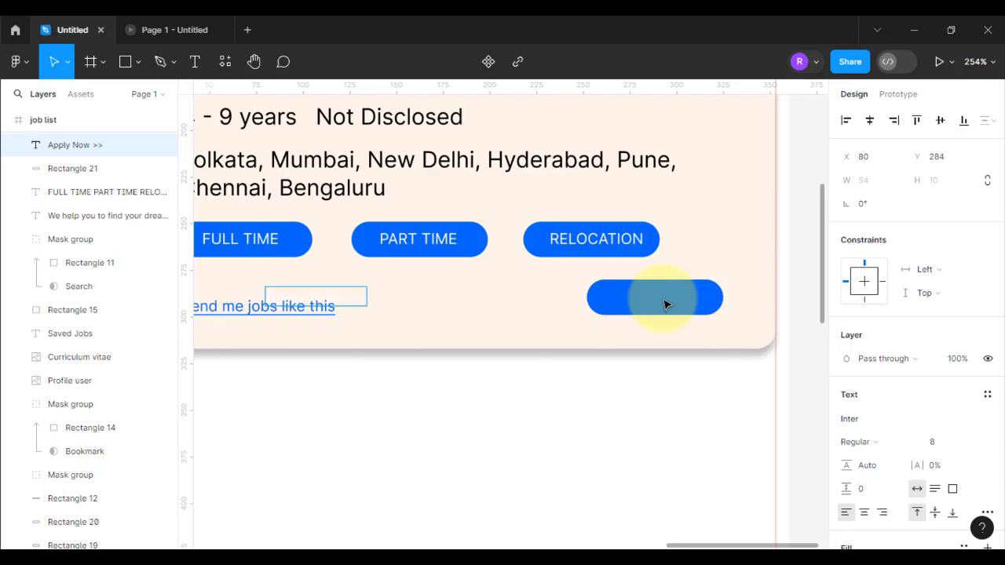
{"action": "left_click_drag", "start_coordinate": [344, 298], "coordinate": [663, 299]}
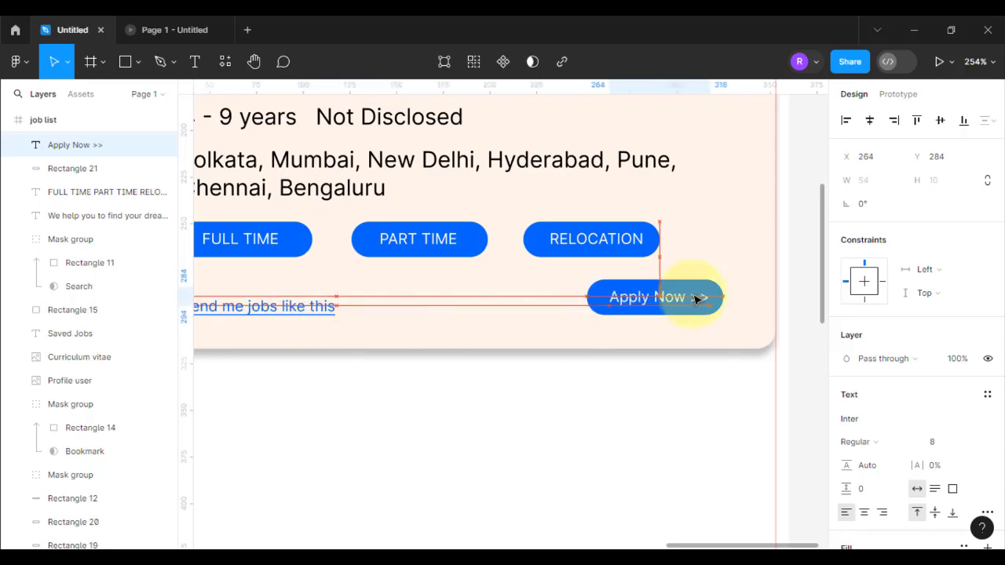
{"action": "key", "text": "Escape"}
Nudge the job-type text slightly left so its words sit better within the three pills.
{"action": "left_click", "coordinate": [610, 240]}
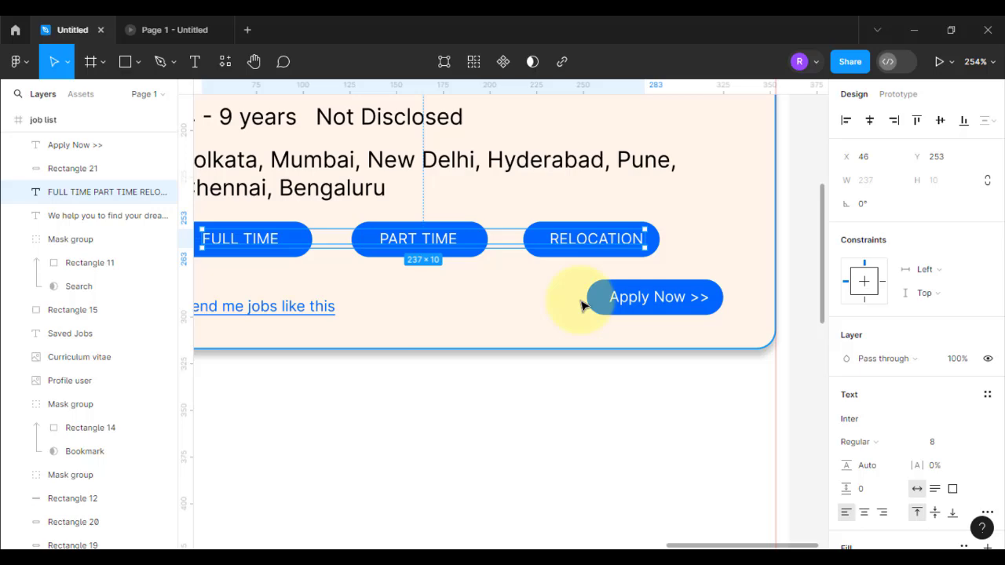
{"action": "left_click", "coordinate": [571, 393]}
{"action": "left_click", "coordinate": [472, 256]}
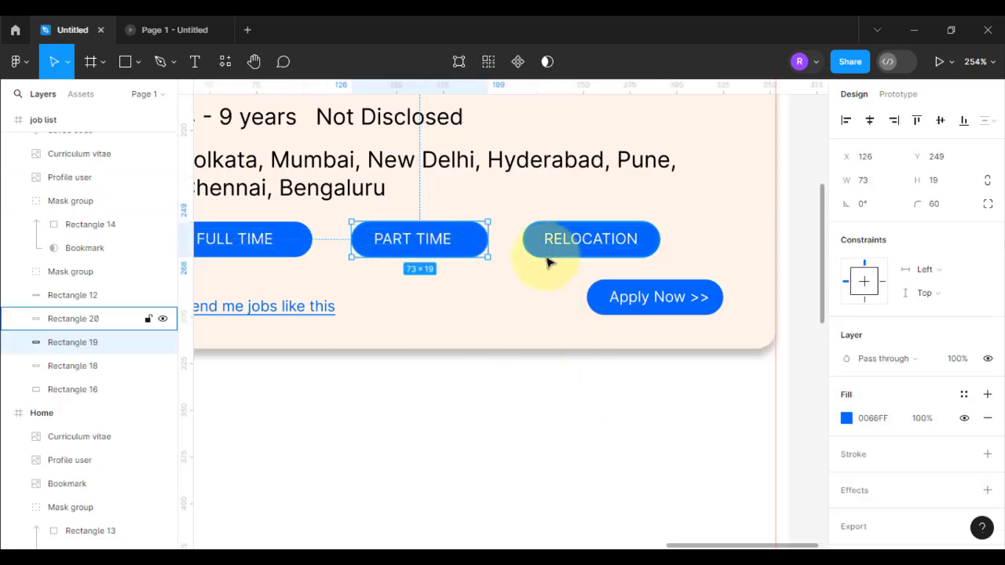
{"action": "left_click", "coordinate": [426, 245]}
{"action": "left_click", "coordinate": [444, 370]}
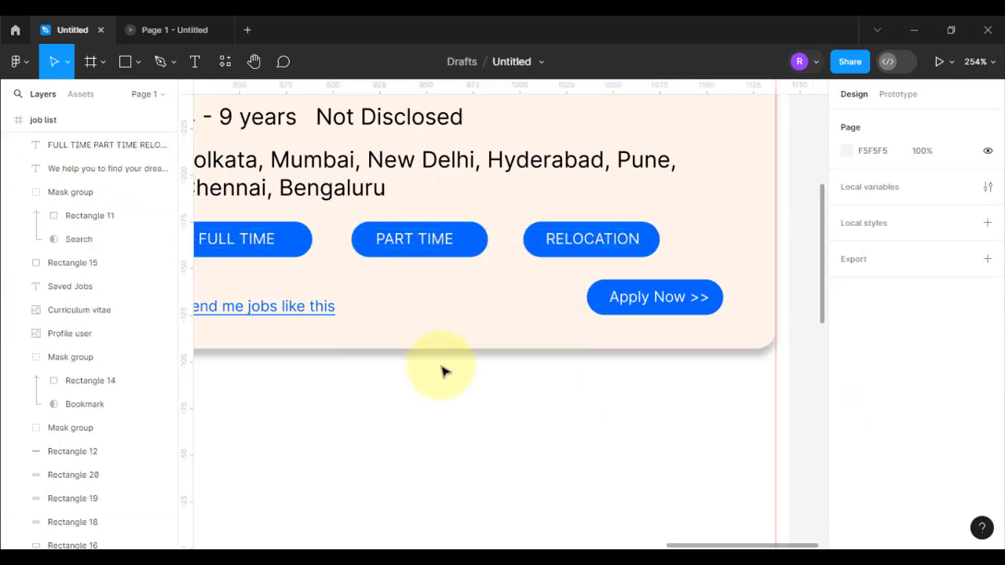
Set the fill opacity of the FULL TIME, PART TIME and RELOCATION pills to 30%.
{"action": "scroll", "coordinate": [450, 395], "scroll_direction": "down", "scroll_amount": 3}
{"action": "scroll", "coordinate": [444, 395], "scroll_direction": "up", "scroll_amount": 5}
{"action": "left_click", "coordinate": [410, 267]}
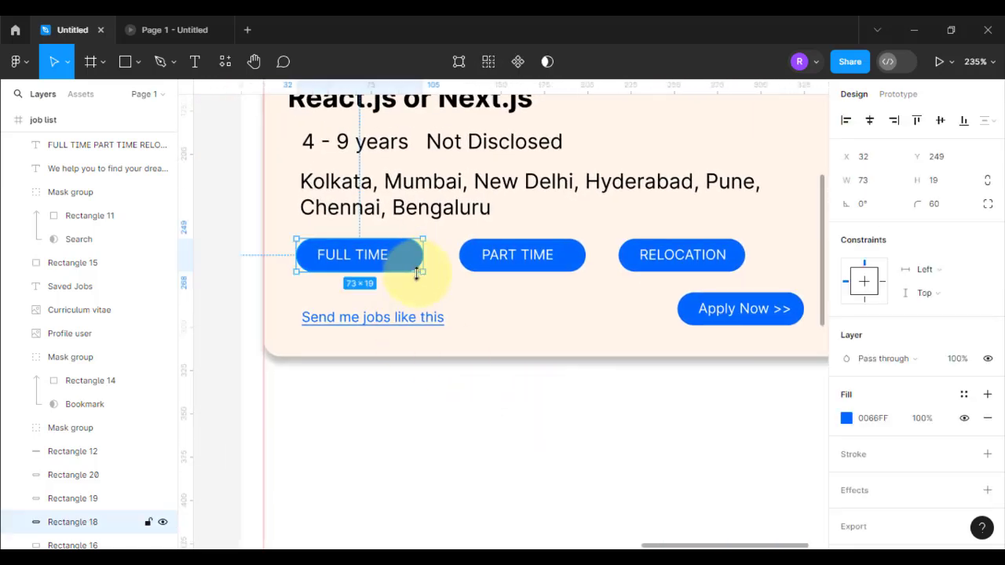
{"action": "left_click", "coordinate": [534, 266], "text": "shift"}
{"action": "left_click", "coordinate": [683, 254], "text": "shift"}
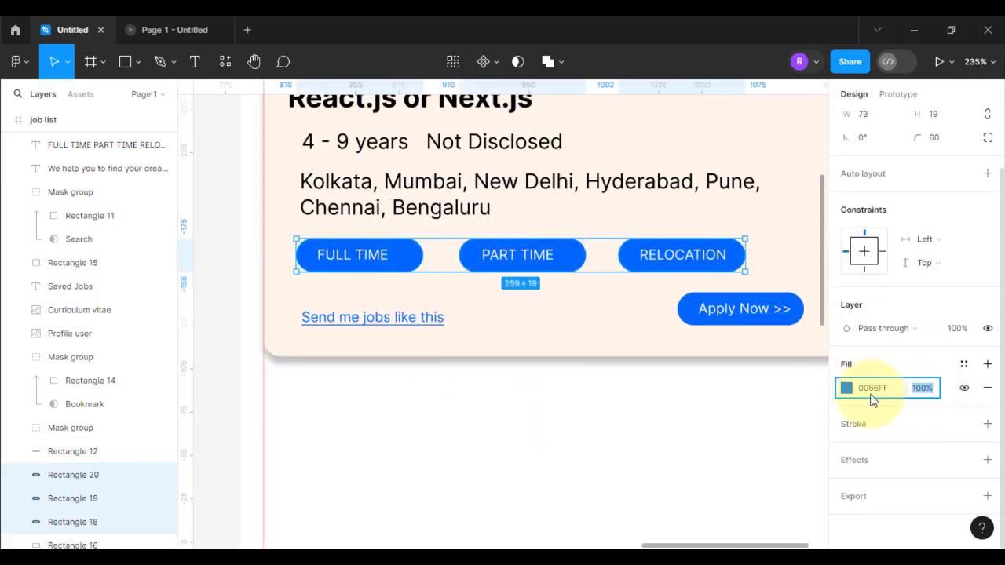
{"action": "type", "text": "30"}
{"action": "key", "text": "Return"}
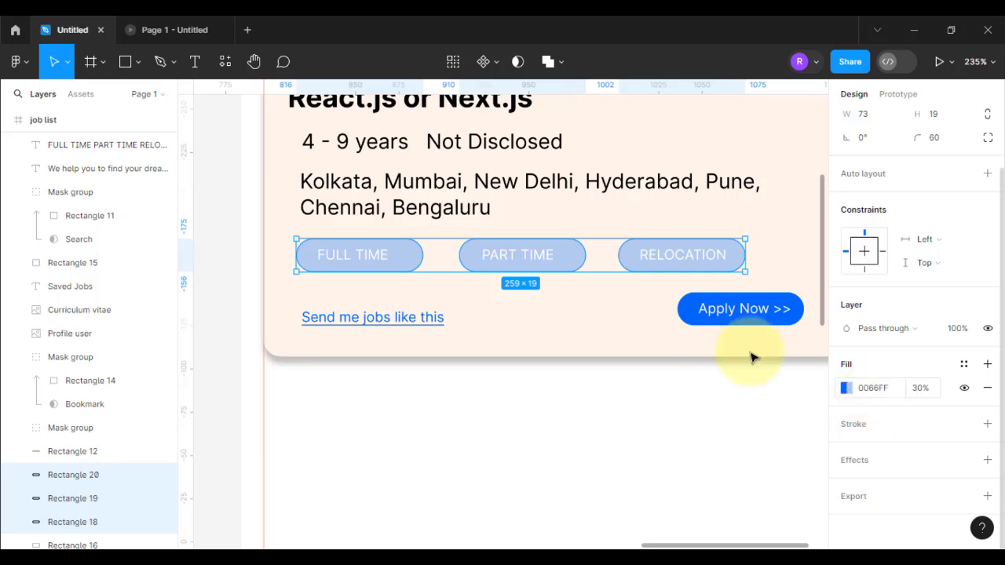
Change the job-type text's fill to 000000 and nudge the text slightly to centre it in the pills.
{"action": "left_click", "coordinate": [574, 377]}
{"action": "double_click", "coordinate": [527, 260]}
{"action": "scroll", "coordinate": [877, 418], "scroll_direction": "down", "scroll_amount": 3}
{"action": "left_click", "coordinate": [846, 387]}
{"action": "left_click_drag", "start_coordinate": [711, 322], "coordinate": [631, 387]}
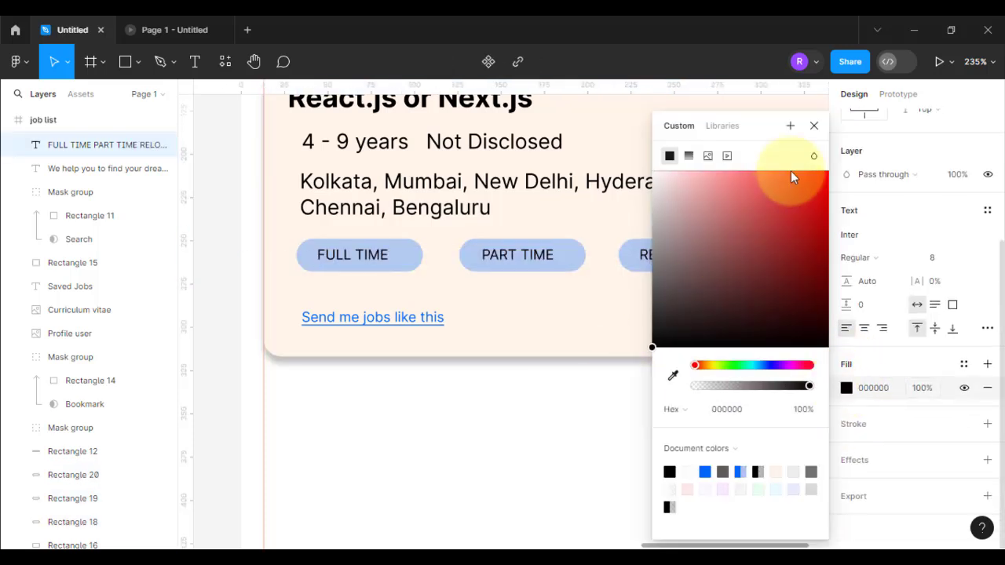
{"action": "key", "text": "Escape"}
{"action": "left_click", "coordinate": [534, 406]}
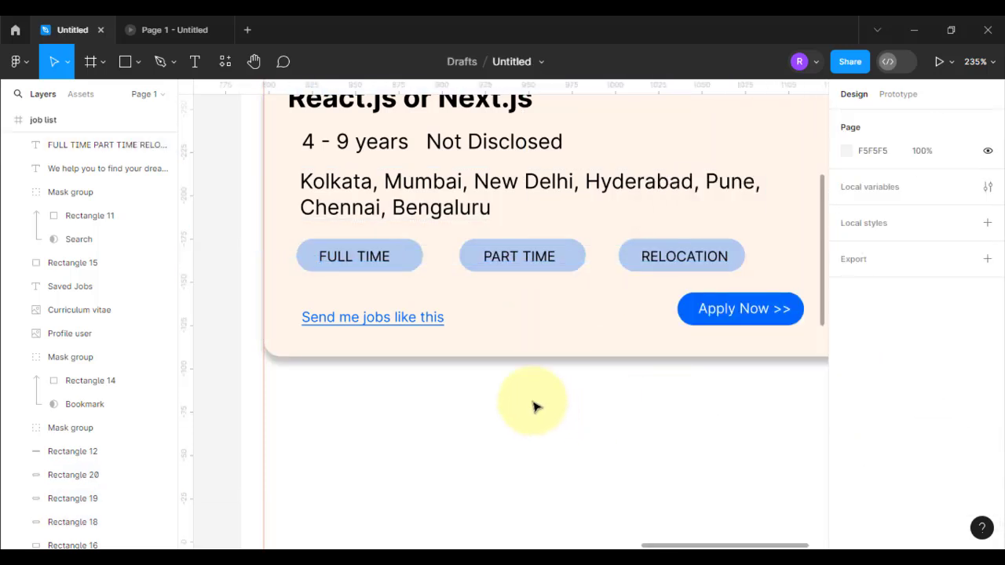
Set the fill opacity of the FULL TIME and PART TIME pills to 10%.
{"action": "left_click", "coordinate": [572, 265]}
{"action": "left_click", "coordinate": [433, 398]}
{"action": "left_click", "coordinate": [413, 267]}
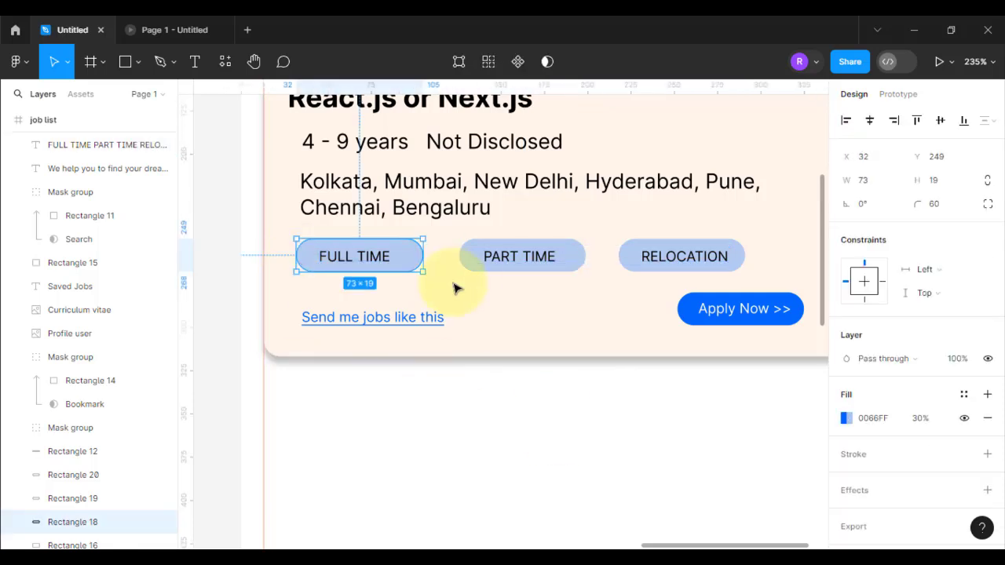
{"action": "left_click", "coordinate": [470, 268], "text": "shift"}
{"action": "left_click", "coordinate": [626, 265], "text": "shift"}
{"action": "scroll", "coordinate": [945, 484], "scroll_direction": "down", "scroll_amount": 4}
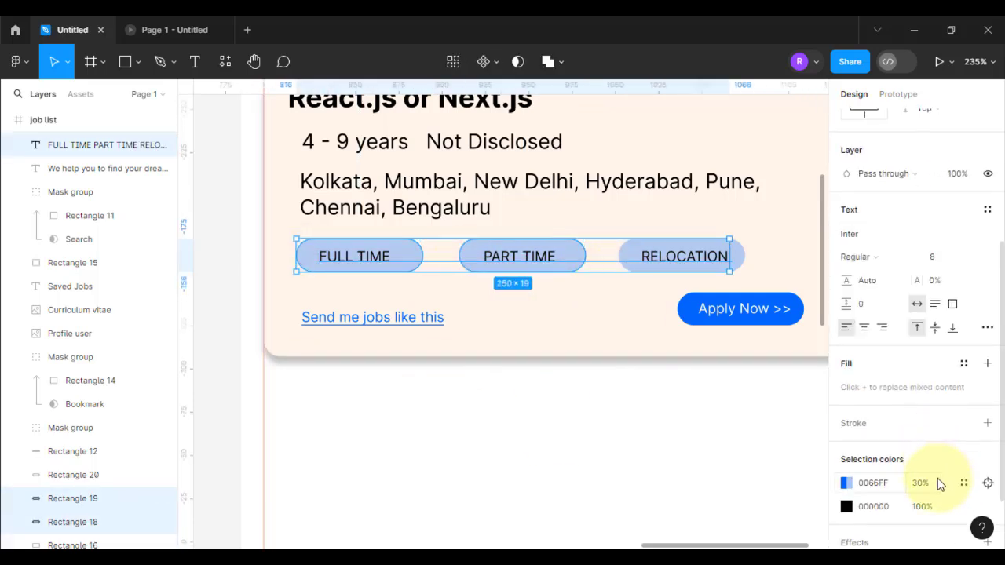
{"action": "left_click", "coordinate": [921, 402]}
{"action": "type", "text": "10"}
{"action": "key", "text": "Return"}
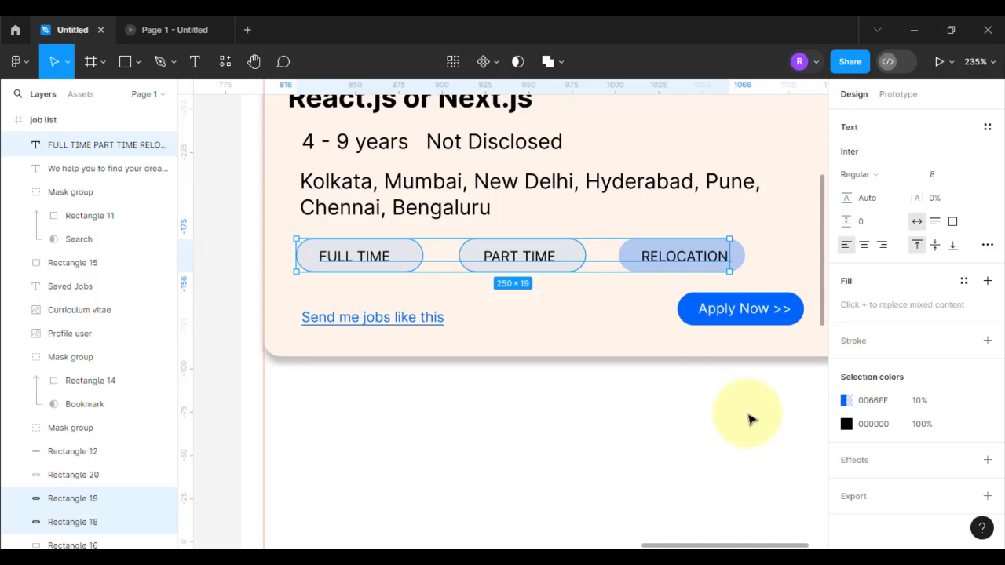
{"action": "left_click", "coordinate": [559, 376]}
Set the RELOCATION pill's fill opacity to 10% to match the other two job-type pills.
{"action": "scroll", "coordinate": [397, 353], "scroll_direction": "up", "scroll_amount": 2}
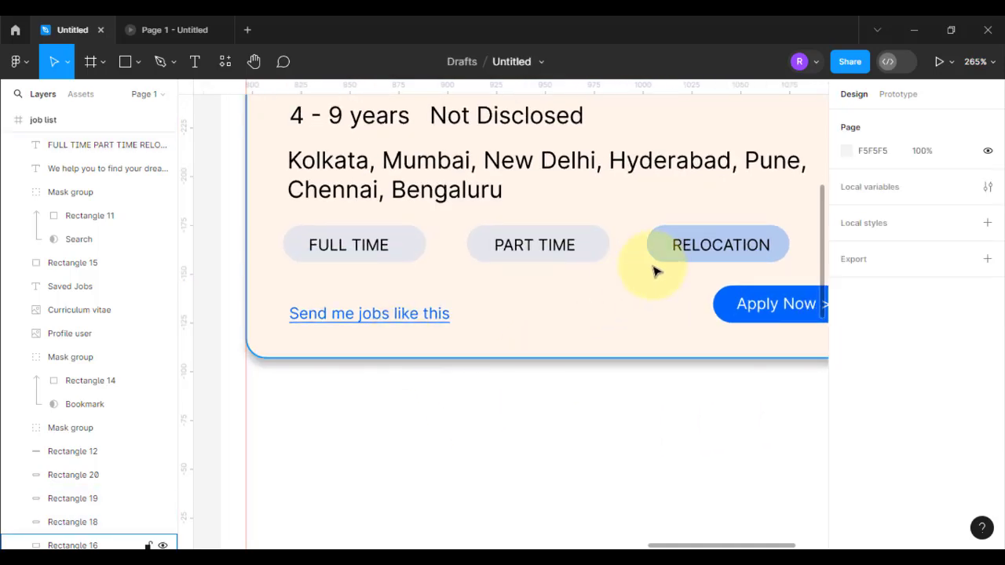
{"action": "left_click", "coordinate": [653, 253]}
{"action": "type", "text": "10"}
{"action": "key", "text": "Return"}
{"action": "left_click", "coordinate": [602, 426]}
{"action": "scroll", "coordinate": [505, 417], "scroll_direction": "down", "scroll_amount": 5}
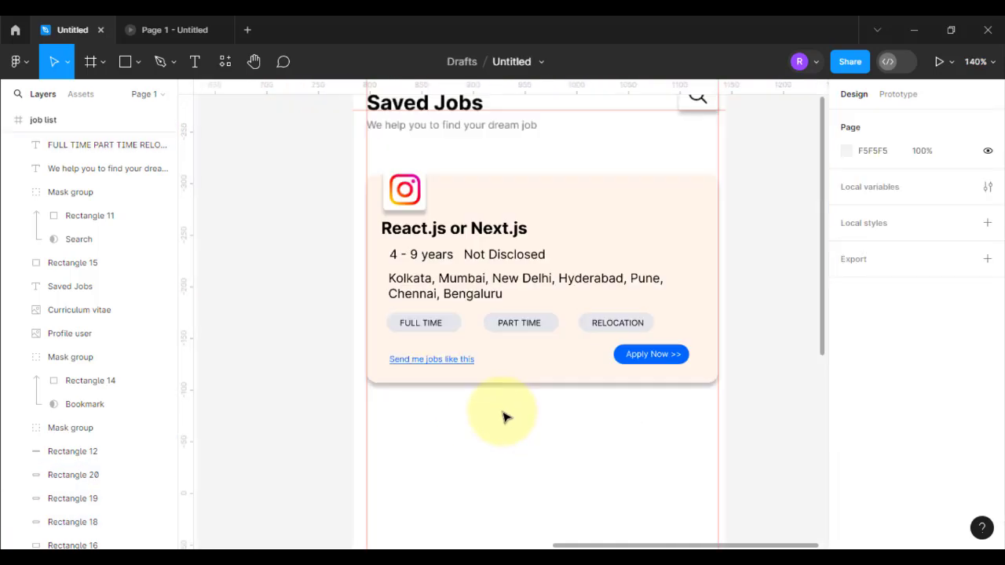
{"action": "scroll", "coordinate": [504, 419], "scroll_direction": "up", "scroll_amount": 5}
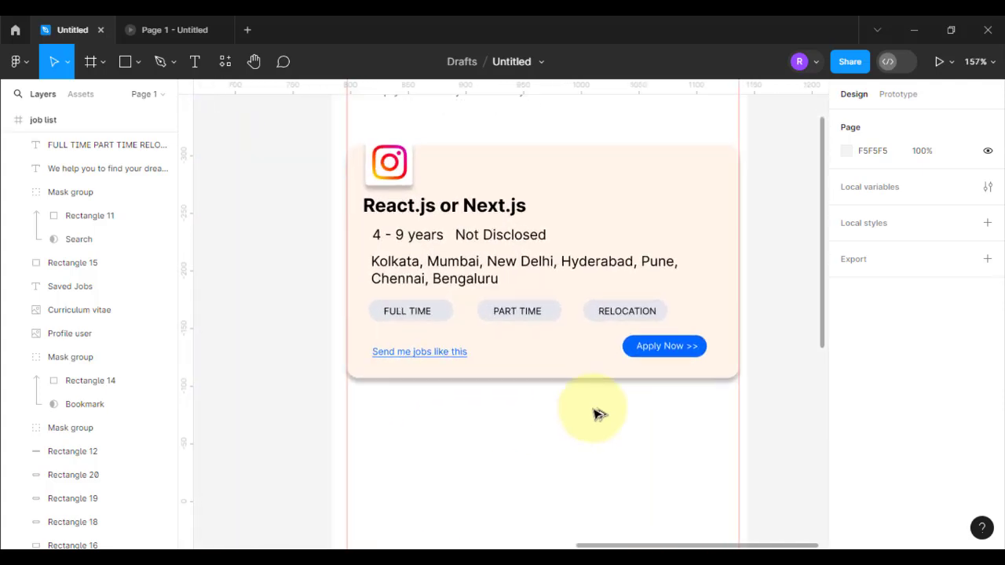
Open the Icons8 plugin, search its icons for rupees and money, and insert the Money Bag Rupee icon.
{"action": "left_click", "coordinate": [226, 61]}
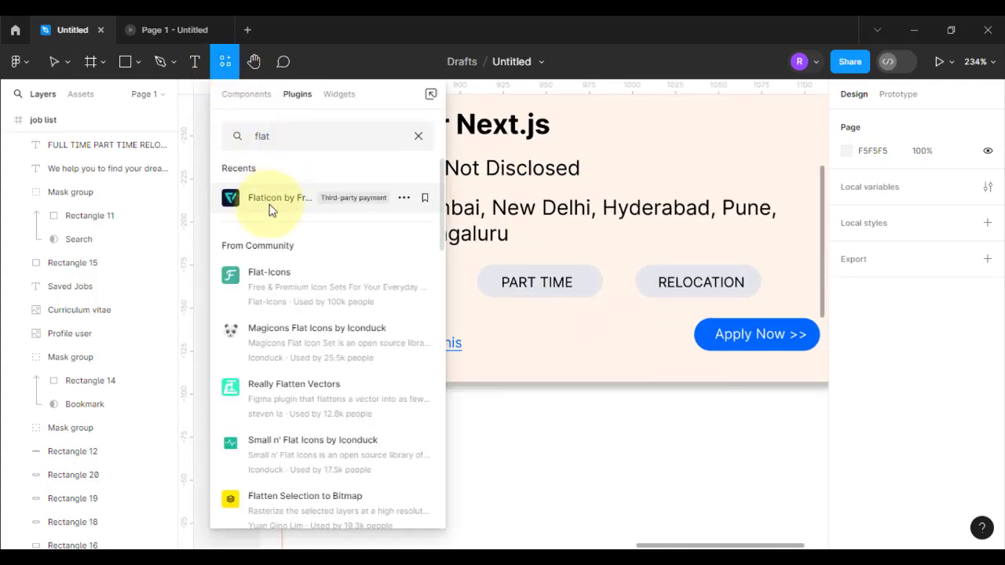
{"action": "left_click", "coordinate": [417, 136]}
{"action": "left_click", "coordinate": [261, 263]}
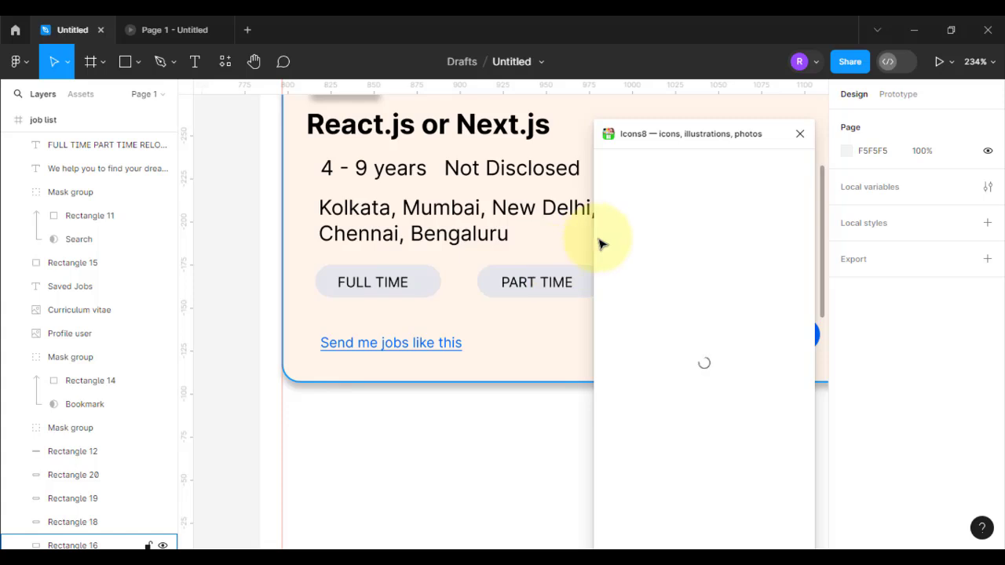
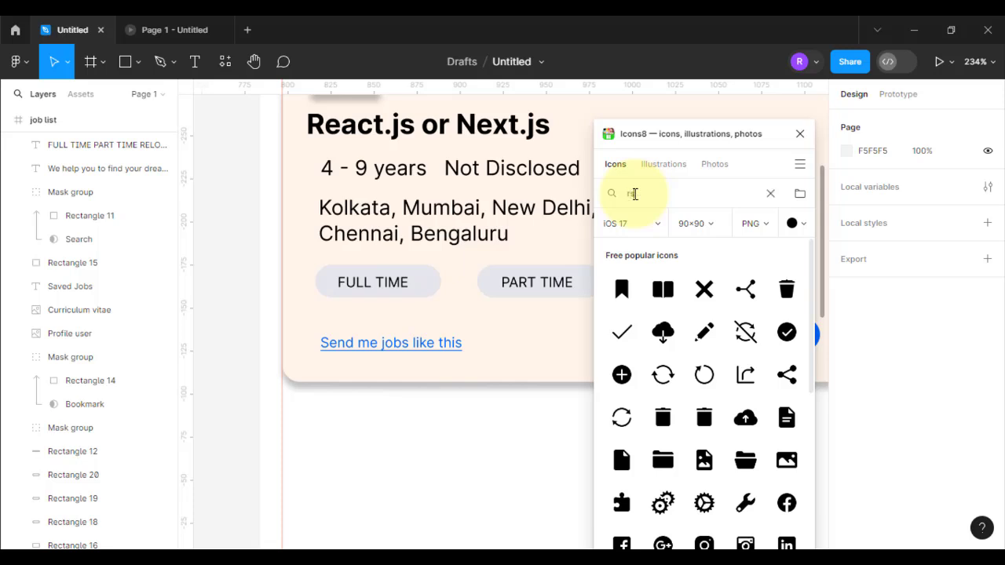
{"action": "left_click_drag", "start_coordinate": [666, 189], "coordinate": [604, 195]}
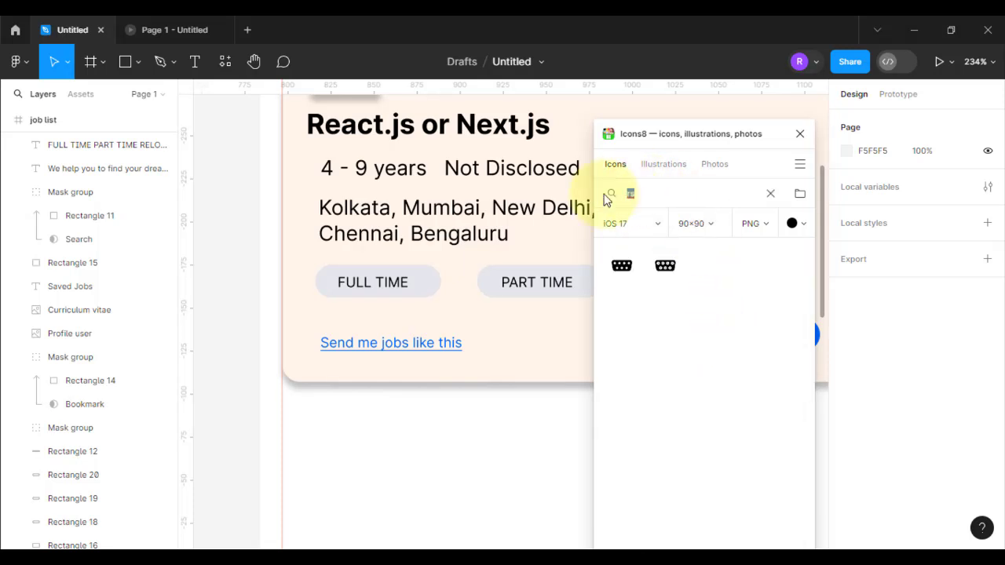
{"action": "type", "text": "rupees"}
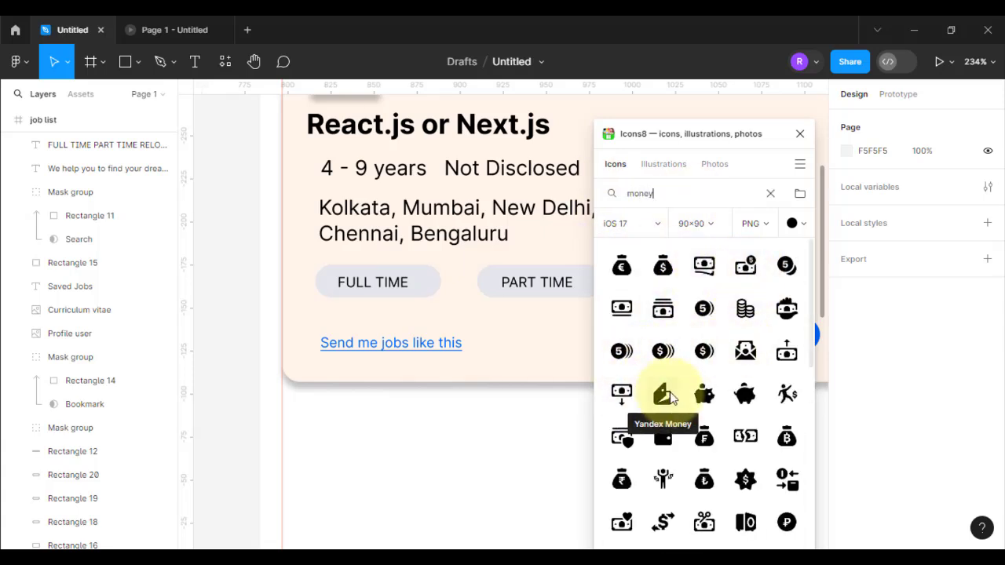
{"action": "left_click", "coordinate": [623, 480]}
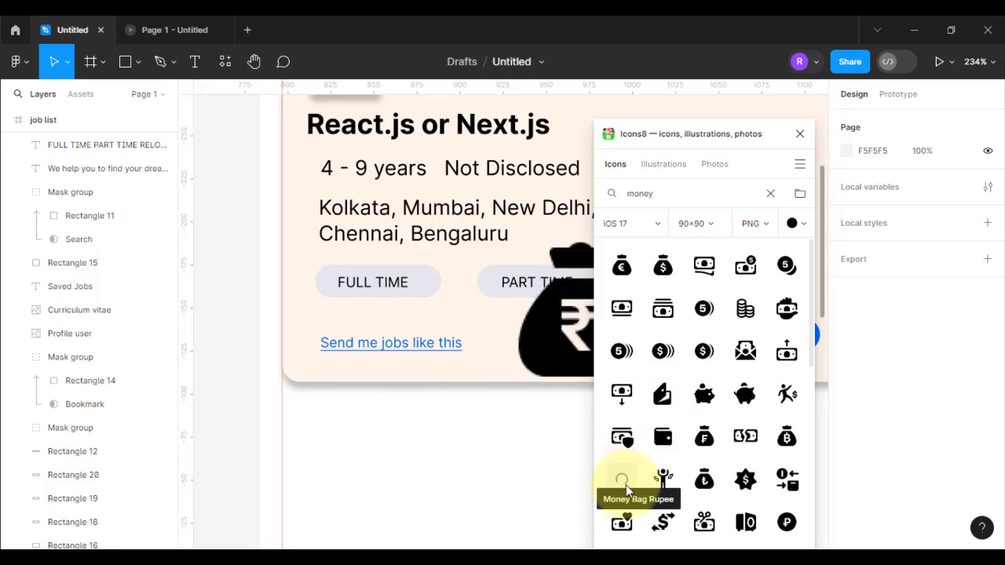
Shrink the money bag icon to 14 × 14 and place it directly before the Not Disclosed text.
{"action": "left_click_drag", "start_coordinate": [582, 337], "coordinate": [496, 324]}
{"action": "left_click_drag", "start_coordinate": [569, 376], "coordinate": [439, 247]}
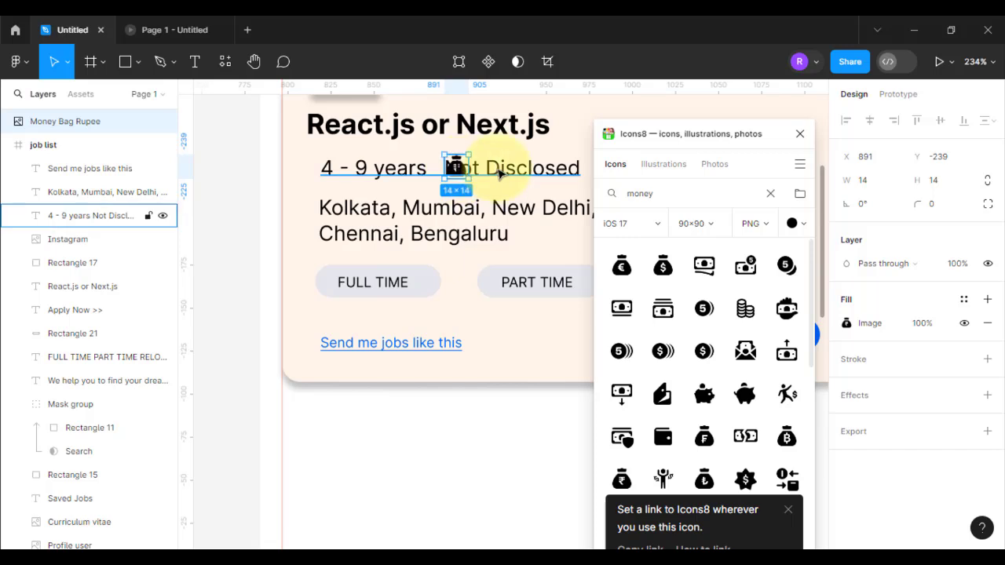
{"action": "left_click_drag", "start_coordinate": [499, 175], "coordinate": [455, 165]}
{"action": "left_click", "coordinate": [432, 442]}
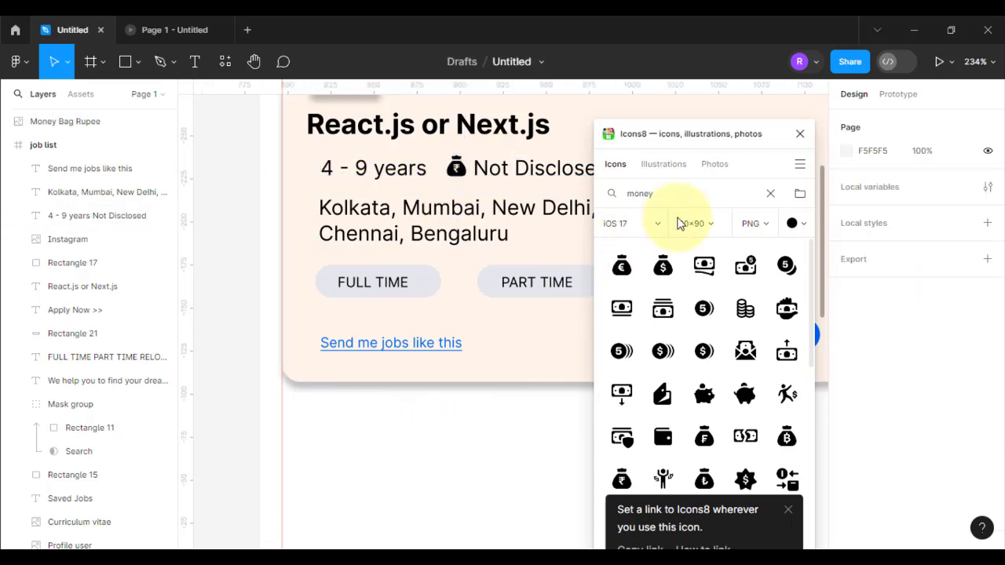
Insert the Task icon from a "job" icon search, shrink it to 18 × 14 and fit it before the 4 - 9 years text.
{"action": "left_click", "coordinate": [603, 201]}
{"action": "type", "text": "job"}
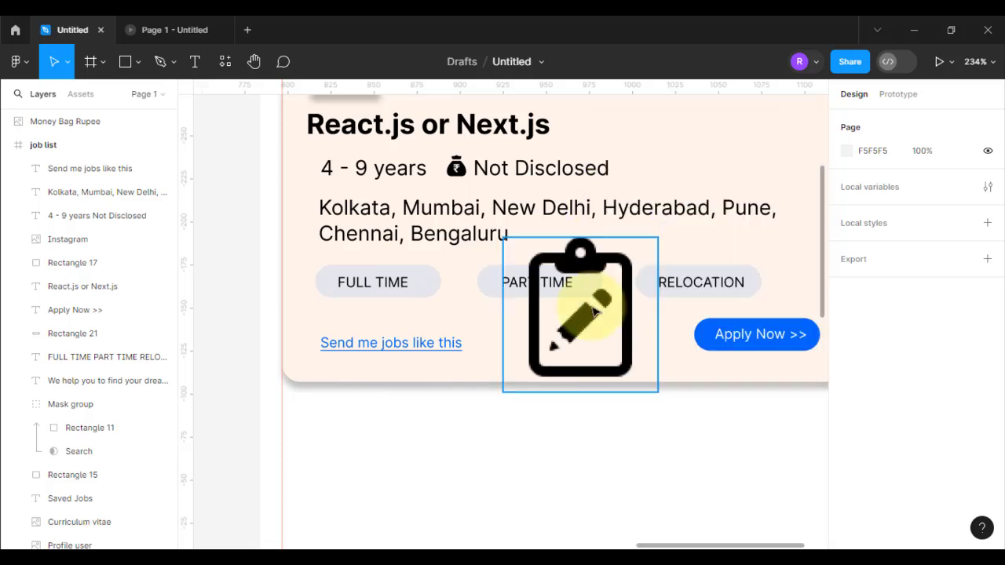
{"action": "left_click_drag", "start_coordinate": [655, 385], "coordinate": [540, 267]}
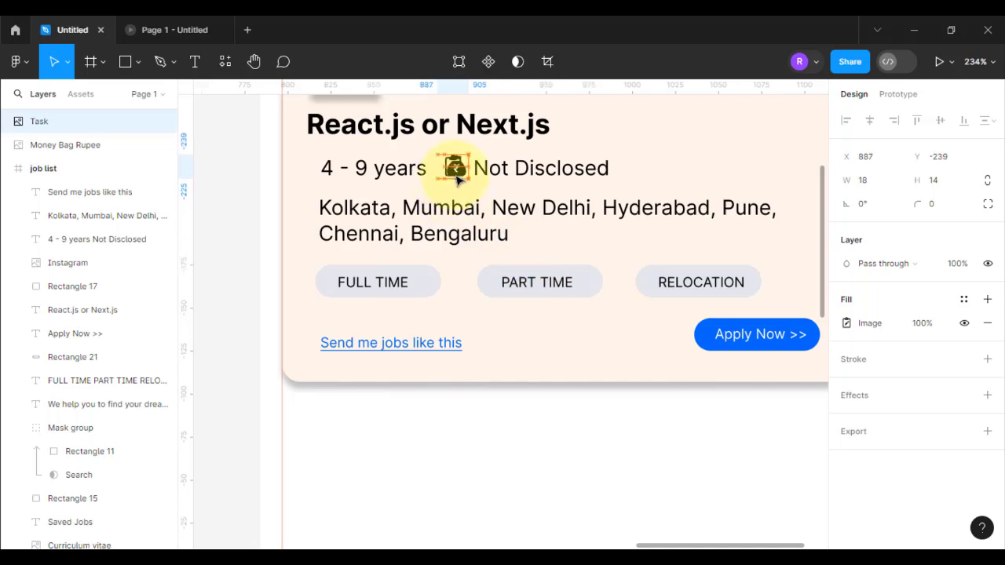
{"action": "left_click", "coordinate": [364, 174]}
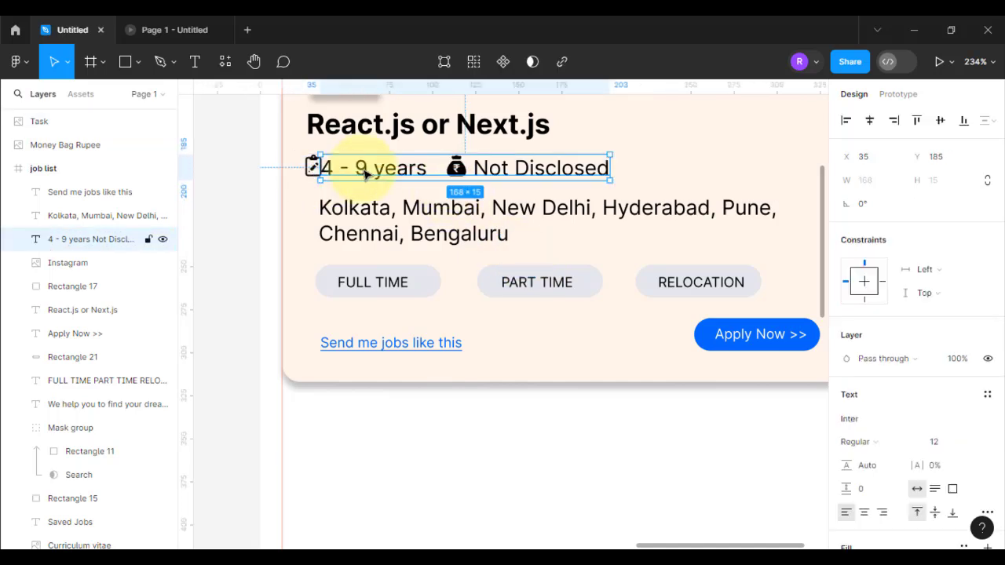
{"action": "left_click", "coordinate": [464, 410]}
Extend the job card's background rectangle upward to 340 × 223 so it encloses the Instagram logo.
{"action": "scroll", "coordinate": [464, 411], "scroll_direction": "down", "scroll_amount": 5, "text": "ctrl"}
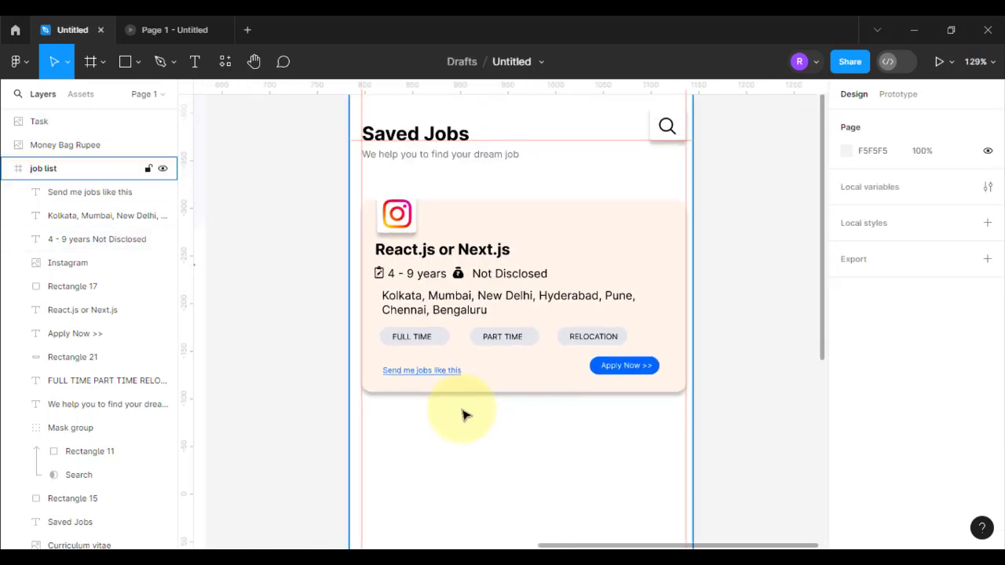
{"action": "scroll", "coordinate": [533, 411], "scroll_direction": "down", "scroll_amount": 1}
{"action": "scroll", "coordinate": [534, 411], "scroll_direction": "up", "scroll_amount": 5, "text": "ctrl"}
{"action": "scroll", "coordinate": [503, 314], "scroll_direction": "up", "scroll_amount": 3}
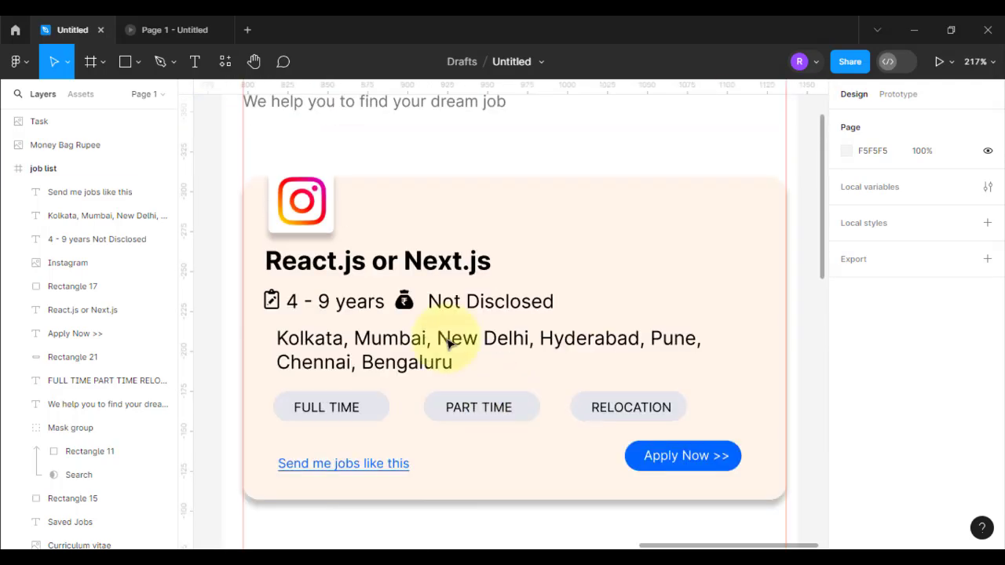
{"action": "left_click", "coordinate": [430, 216]}
{"action": "left_click_drag", "start_coordinate": [430, 177], "coordinate": [428, 143]}
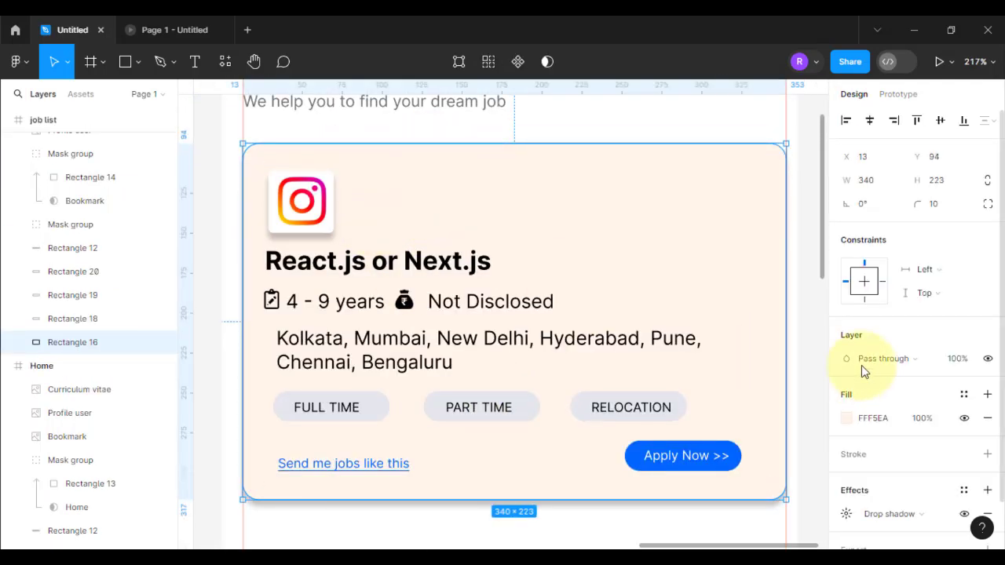
{"action": "left_click", "coordinate": [809, 359]}
Move the Task and Money Bag Rupee layers into the job list frame.
{"action": "scroll", "coordinate": [712, 347], "scroll_direction": "down", "scroll_amount": 5, "text": "ctrl"}
{"action": "left_click_drag", "start_coordinate": [789, 446], "coordinate": [373, 203]}
{"action": "scroll", "coordinate": [518, 345], "scroll_direction": "down", "scroll_amount": 2}
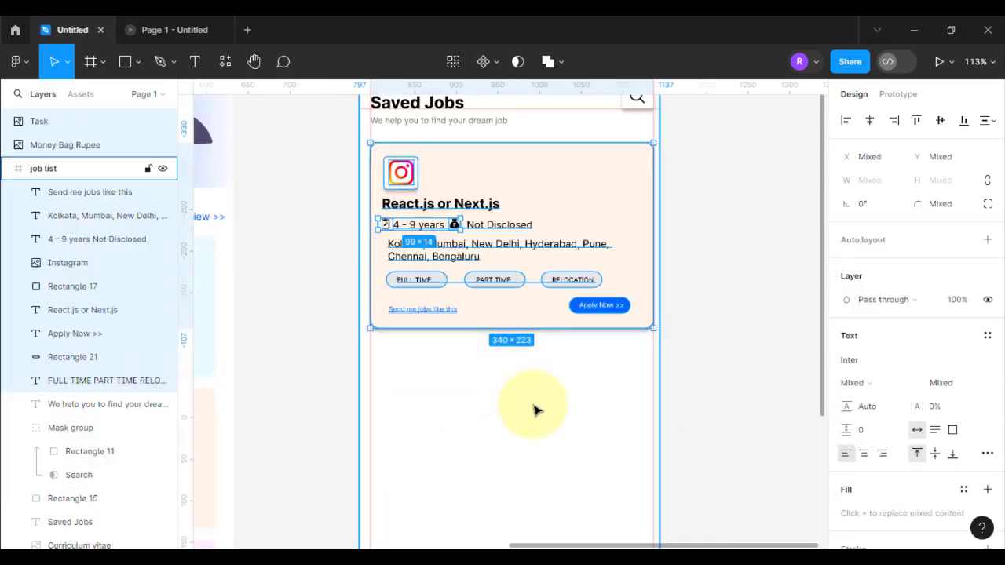
{"action": "left_click", "coordinate": [534, 411]}
{"action": "left_click_drag", "start_coordinate": [77, 148], "coordinate": [73, 177]}
{"action": "left_click_drag", "start_coordinate": [61, 124], "coordinate": [60, 149]}
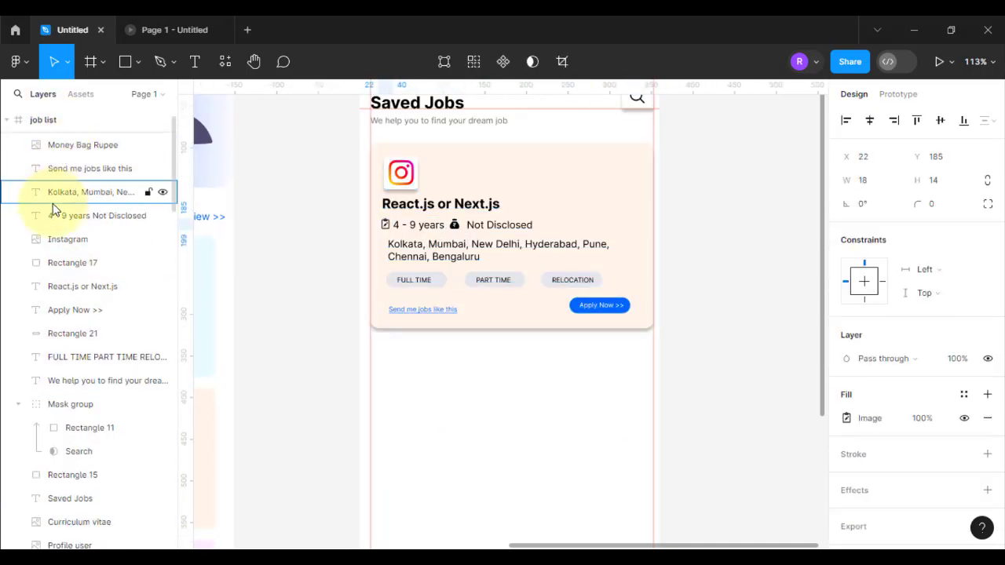
{"action": "left_click", "coordinate": [469, 376]}
Duplicate the complete React.js or Next.js card and place the copy directly below the original.
{"action": "left_click_drag", "start_coordinate": [701, 364], "coordinate": [362, 165]}
{"action": "key", "text": "ctrl+d"}
{"action": "left_click_drag", "start_coordinate": [556, 216], "coordinate": [556, 410]}
{"action": "scroll", "coordinate": [549, 410], "scroll_direction": "down", "scroll_amount": 5}
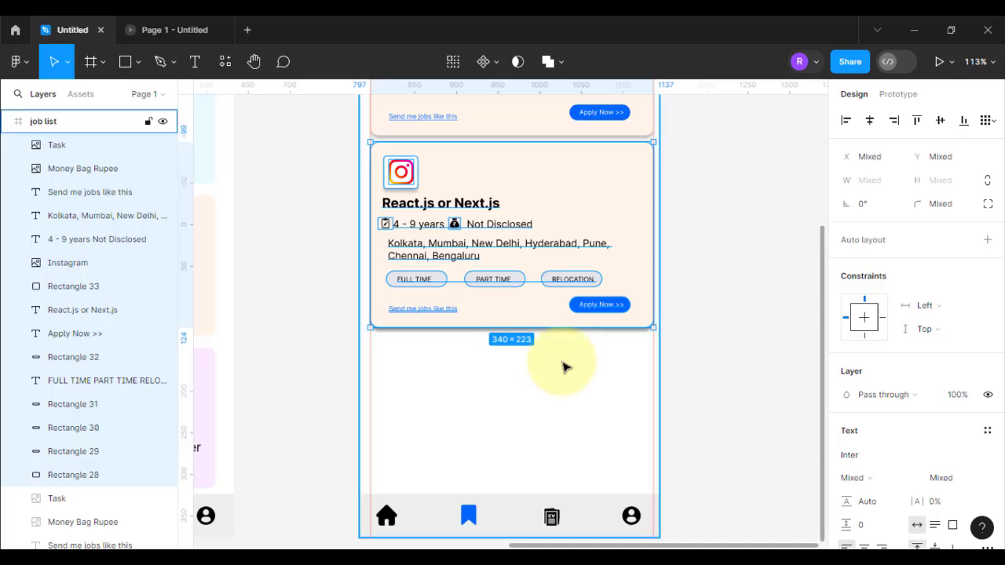
{"action": "scroll", "coordinate": [568, 357], "scroll_direction": "down", "scroll_amount": 2}
{"action": "key", "text": "ctrl+d"}
{"action": "mouse_move", "coordinate": [599, 118]}
{"action": "left_mouse_down"}
{"action": "mouse_move", "coordinate": [599, 316]}
{"action": "mouse_move", "coordinate": [819, 295]}
{"action": "left_mouse_up"}
{"action": "scroll", "coordinate": [510, 411], "scroll_direction": "down", "scroll_amount": 1}
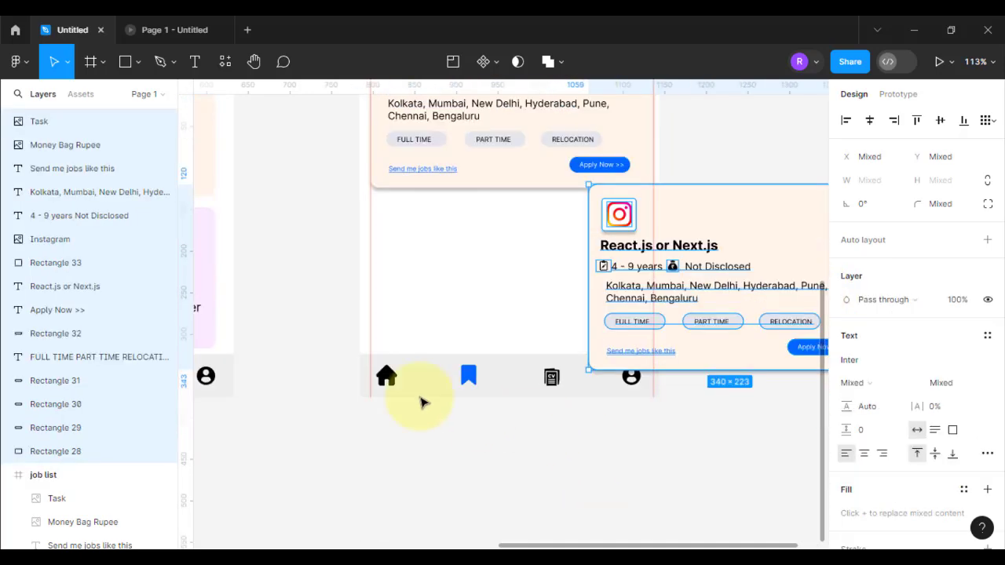
{"action": "left_click_drag", "start_coordinate": [339, 342], "coordinate": [693, 448]}
{"action": "left_click", "coordinate": [693, 448]}
{"action": "key", "text": "ctrl+z"}
{"action": "key", "text": "ctrl+z"}
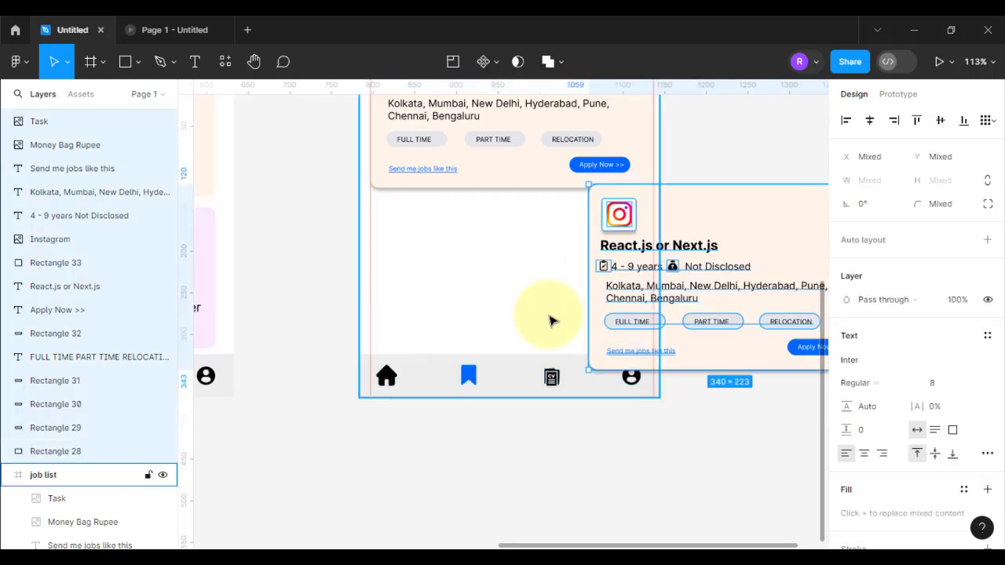
Move the bottom navigation bar with its icons out of the job list frame, into the empty space below it.
{"action": "left_click_drag", "start_coordinate": [323, 330], "coordinate": [677, 424]}
{"action": "left_click_drag", "start_coordinate": [597, 380], "coordinate": [601, 475]}
{"action": "left_click", "coordinate": [704, 412]}
Duplicate the second job card and place the copy beneath it with a 12 px gap.
{"action": "scroll", "coordinate": [704, 412], "scroll_direction": "up", "scroll_amount": 2}
{"action": "scroll", "coordinate": [705, 413], "scroll_direction": "up", "scroll_amount": 1}
{"action": "left_click_drag", "start_coordinate": [341, 203], "coordinate": [677, 402]}
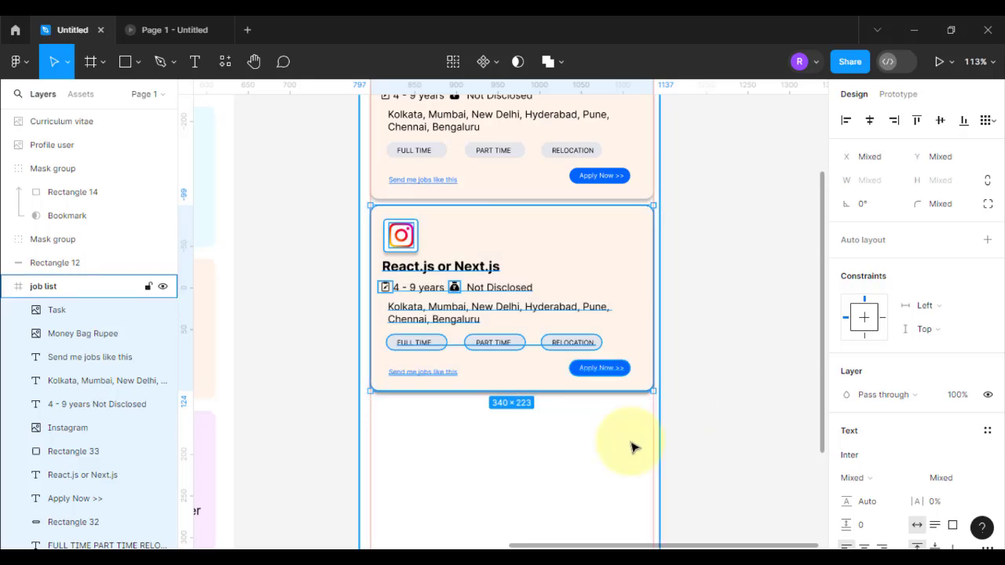
{"action": "scroll", "coordinate": [633, 446], "scroll_direction": "down", "scroll_amount": 1}
{"action": "key", "text": "ctrl+d"}
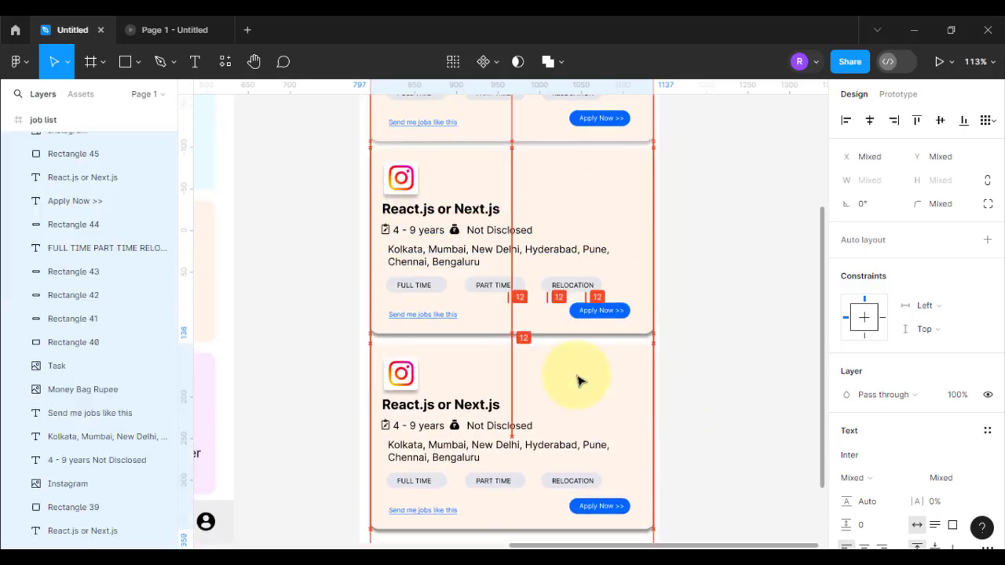
{"action": "key", "text": "ctrl+z"}
{"action": "left_click", "coordinate": [689, 415]}
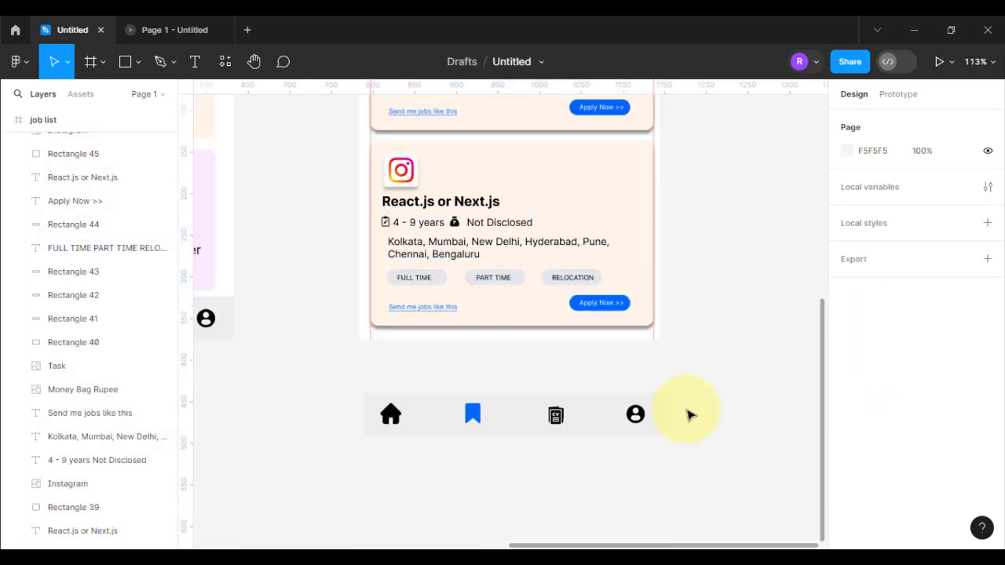
Move the navigation bar from below the job list frame to the empty canvas beside it.
{"action": "scroll", "coordinate": [689, 414], "scroll_direction": "down", "scroll_amount": 2}
{"action": "scroll", "coordinate": [444, 384], "scroll_direction": "down", "scroll_amount": 4}
{"action": "left_click_drag", "start_coordinate": [411, 370], "coordinate": [756, 249]}
{"action": "left_click_drag", "start_coordinate": [621, 388], "coordinate": [416, 256]}
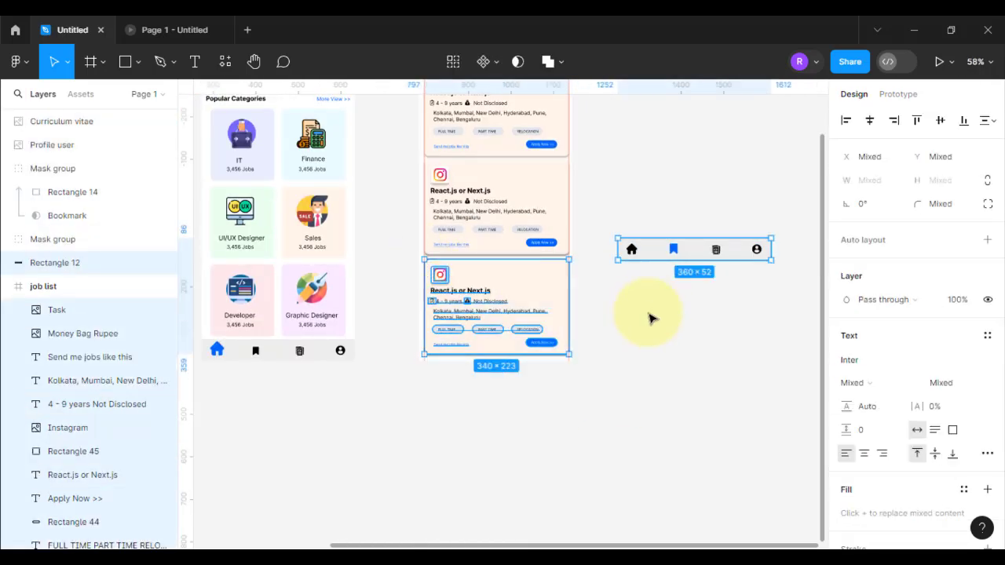
{"action": "left_click", "coordinate": [651, 316]}
Duplicate the third job card and align the copy below it as a fourth card.
{"action": "scroll", "coordinate": [599, 367], "scroll_direction": "up", "scroll_amount": 4}
{"action": "left_click_drag", "start_coordinate": [572, 353], "coordinate": [316, 194]}
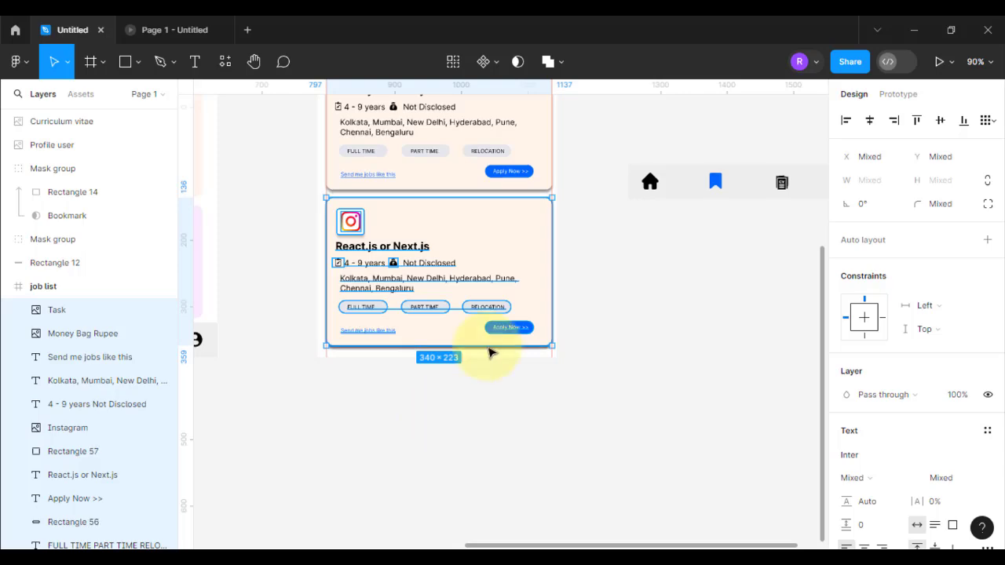
{"action": "left_click_drag", "start_coordinate": [505, 233], "coordinate": [504, 393]}
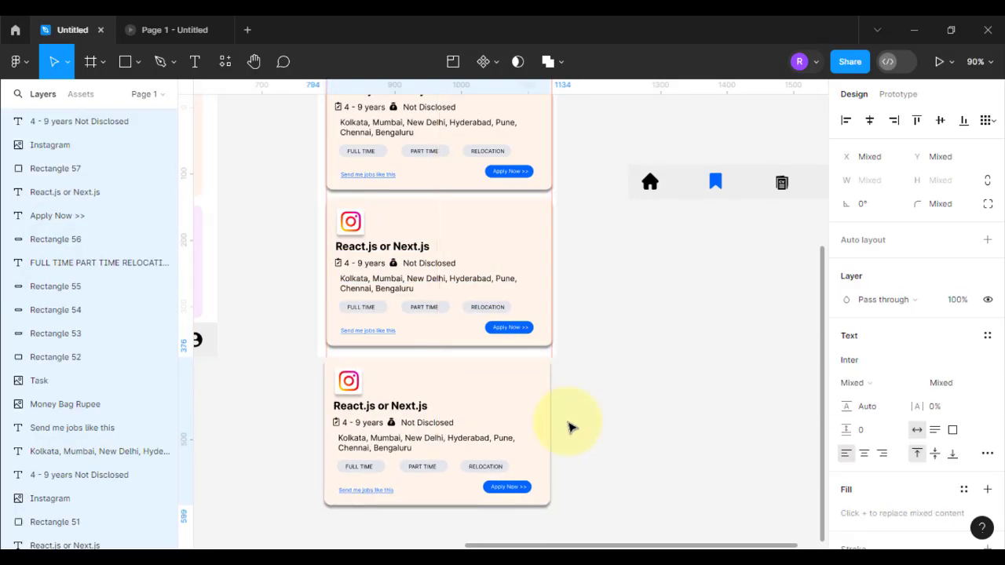
{"action": "left_click_drag", "start_coordinate": [568, 424], "coordinate": [568, 424]}
{"action": "scroll", "coordinate": [509, 429], "scroll_direction": "up", "scroll_amount": 5}
{"action": "left_click_drag", "start_coordinate": [504, 353], "coordinate": [503, 346]}
Shorten Frame 1 by raising its bottom edge so the card list ends above the job list frame's bottom.
{"action": "scroll", "coordinate": [526, 411], "scroll_direction": "down", "scroll_amount": 5}
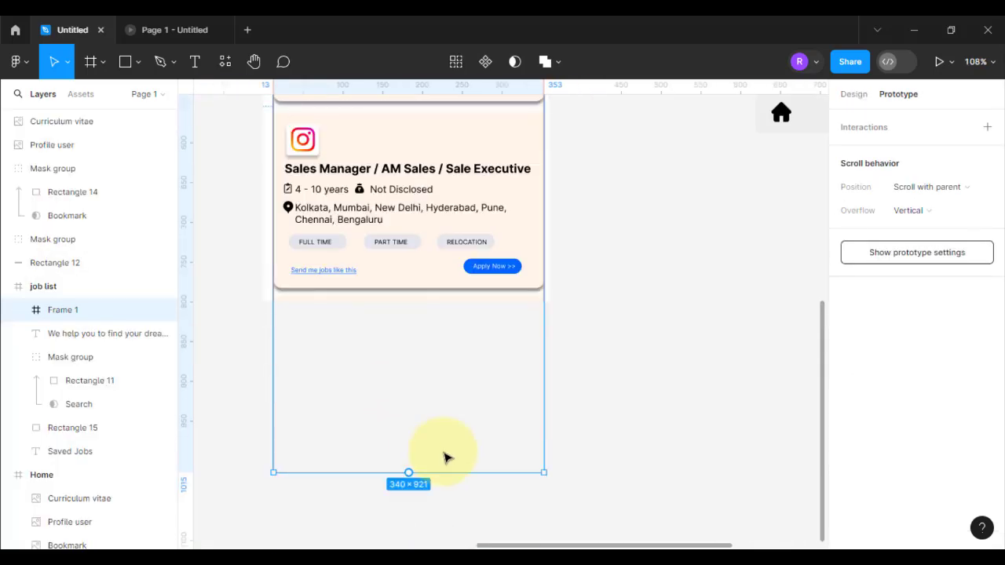
{"action": "left_click_drag", "start_coordinate": [444, 469], "coordinate": [466, 249]}
{"action": "left_click", "coordinate": [627, 272]}
{"action": "scroll", "coordinate": [627, 273], "scroll_direction": "up", "scroll_amount": 1}
Move the navigation bar back to the bottom of the job list frame, beneath the card list.
{"action": "left_click", "coordinate": [853, 95]}
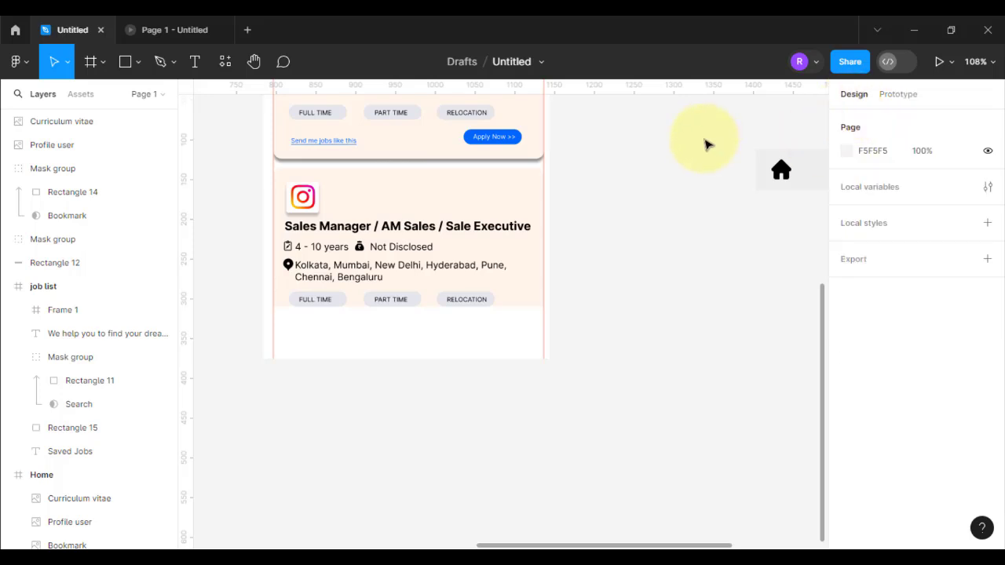
{"action": "scroll", "coordinate": [704, 169], "scroll_direction": "down", "scroll_amount": 2}
{"action": "left_click_drag", "start_coordinate": [712, 122], "coordinate": [695, 199]}
{"action": "left_click_drag", "start_coordinate": [605, 177], "coordinate": [490, 317]}
{"action": "scroll", "coordinate": [350, 303], "scroll_direction": "up", "scroll_amount": 5}
{"action": "scroll", "coordinate": [490, 317], "scroll_direction": "up", "scroll_amount": 3}
{"action": "left_click_drag", "start_coordinate": [511, 262], "coordinate": [553, 241]}
{"action": "left_click", "coordinate": [462, 338]}
Change the Graphic Designer card's background fill to the document colour FAFAFF.
{"action": "scroll", "coordinate": [463, 329], "scroll_direction": "down", "scroll_amount": 6}
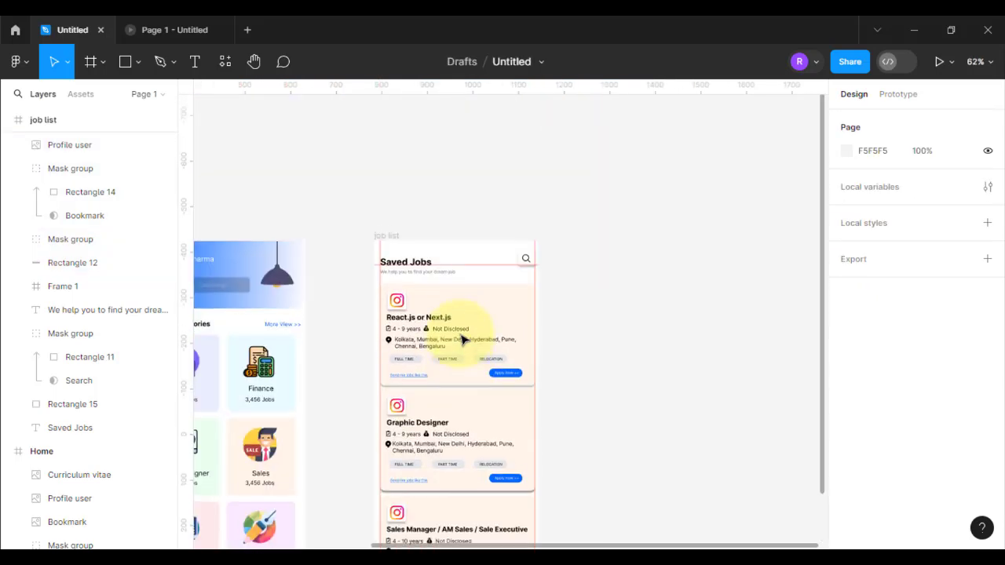
{"action": "scroll", "coordinate": [454, 363], "scroll_direction": "up", "scroll_amount": 3}
{"action": "left_click", "coordinate": [538, 251]}
{"action": "left_click", "coordinate": [847, 418]}
{"action": "left_click", "coordinate": [765, 412]}
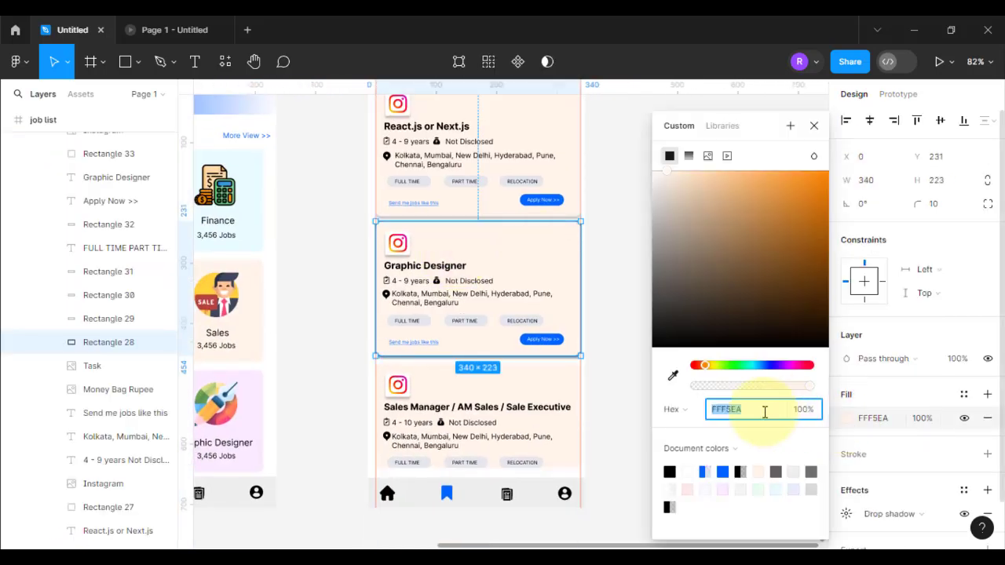
{"action": "left_click", "coordinate": [708, 491]}
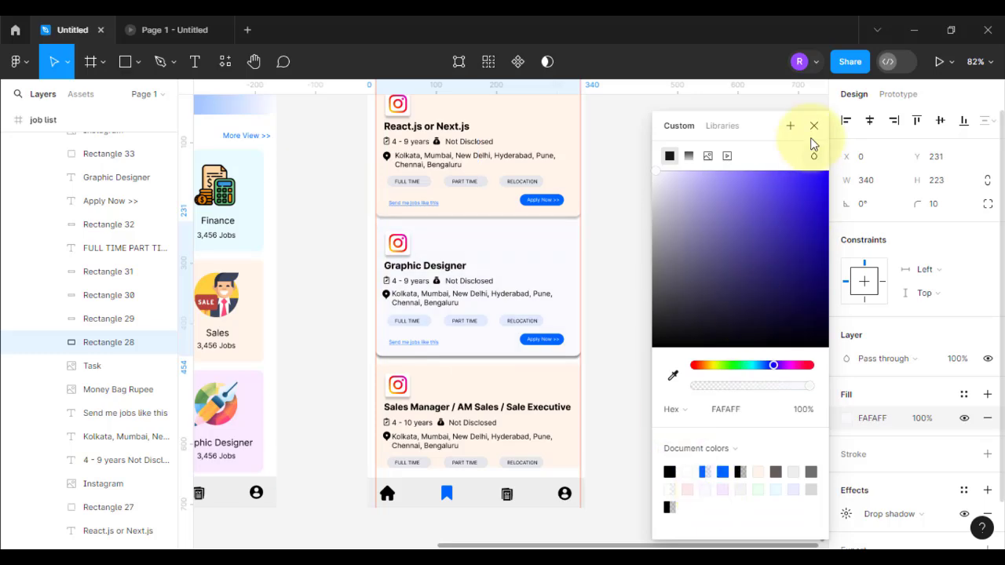
{"action": "double_click", "coordinate": [814, 127]}
Change the Sales Manager card's background fill to a light pink document colour.
{"action": "left_click", "coordinate": [549, 378]}
{"action": "left_click", "coordinate": [849, 416]}
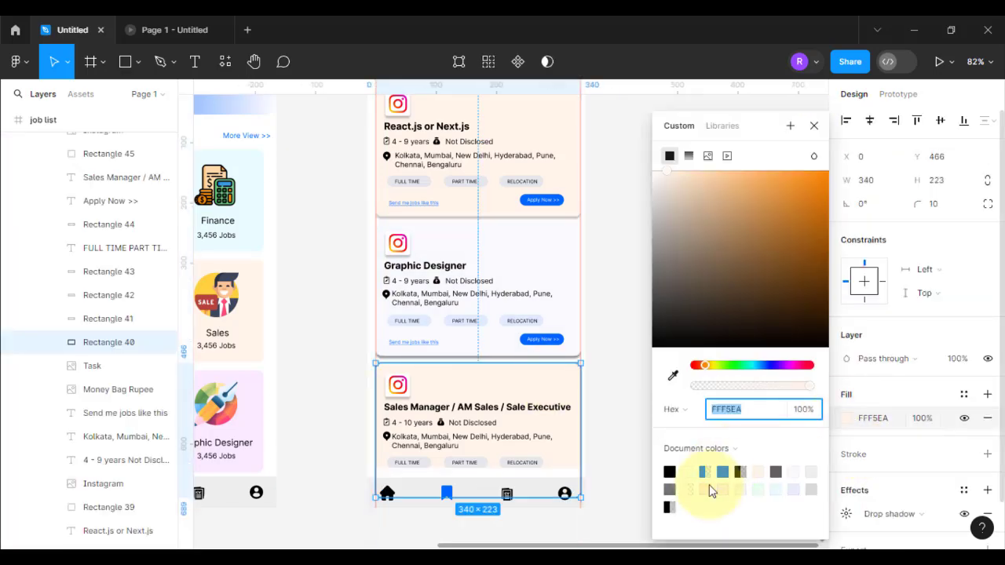
{"action": "left_click", "coordinate": [711, 480]}
{"action": "left_click", "coordinate": [694, 282]}
Switch to the prototype preview and scroll through the Saved Jobs list to check the cards.
{"action": "scroll", "coordinate": [640, 316], "scroll_direction": "down", "scroll_amount": 3}
{"action": "scroll", "coordinate": [640, 316], "scroll_direction": "up", "scroll_amount": 3}
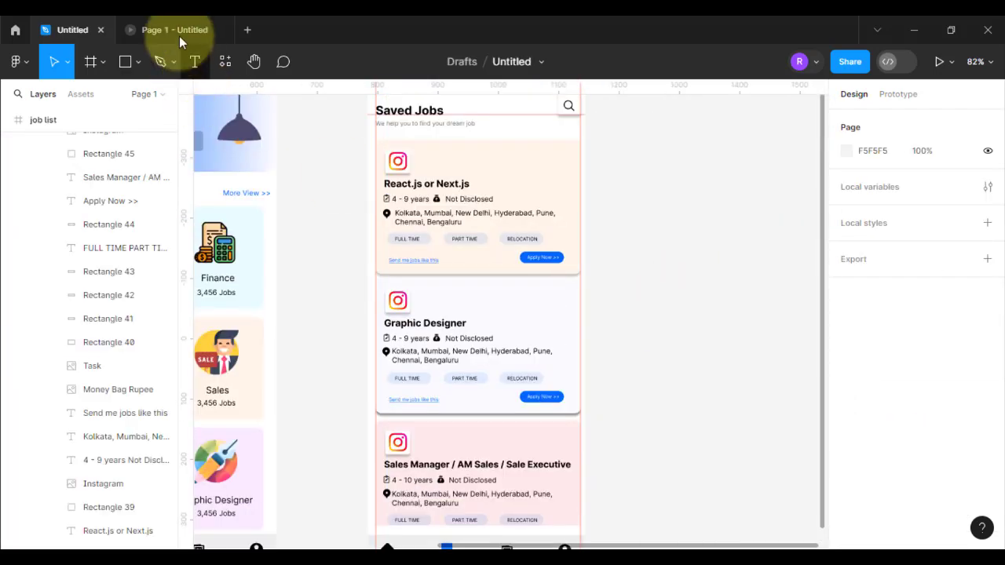
{"action": "left_click", "coordinate": [174, 30]}
{"action": "left_click", "coordinate": [532, 534]}
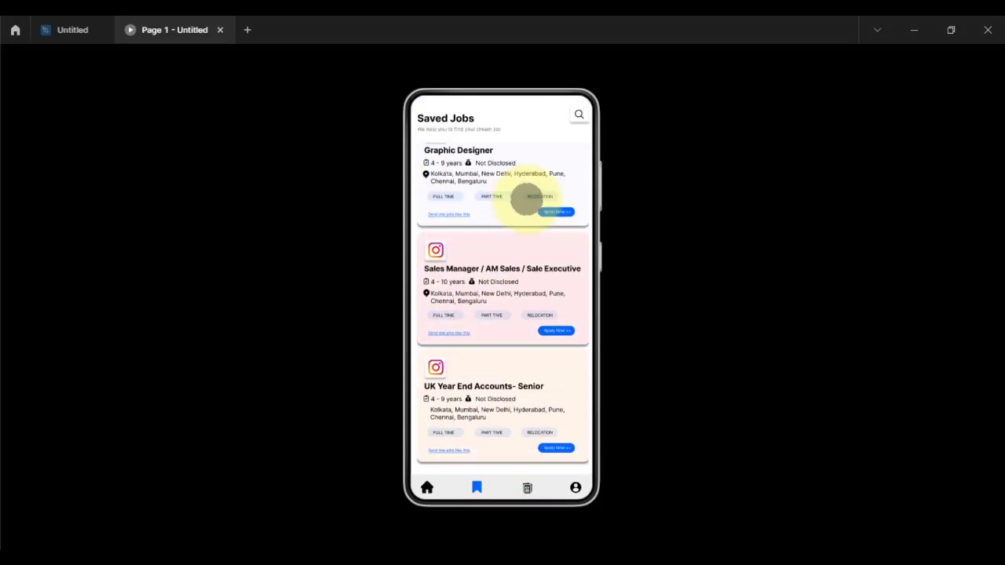
{"action": "scroll", "coordinate": [527, 270], "scroll_direction": "up", "scroll_amount": 5}
{"action": "scroll", "coordinate": [547, 348], "scroll_direction": "down", "scroll_amount": 3}
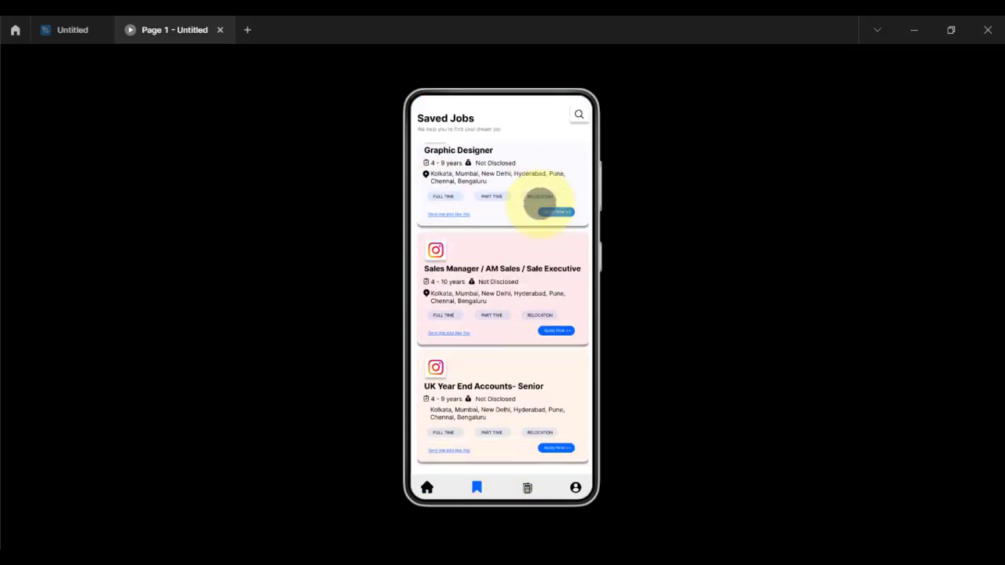
Return to the design file and view the main and Home frames alongside the job list.
{"action": "left_click", "coordinate": [67, 29]}
{"action": "scroll", "coordinate": [669, 397], "scroll_direction": "down", "scroll_amount": 4}
{"action": "scroll", "coordinate": [437, 402], "scroll_direction": "left", "scroll_amount": 2}
{"action": "scroll", "coordinate": [437, 401], "scroll_direction": "up", "scroll_amount": 2}
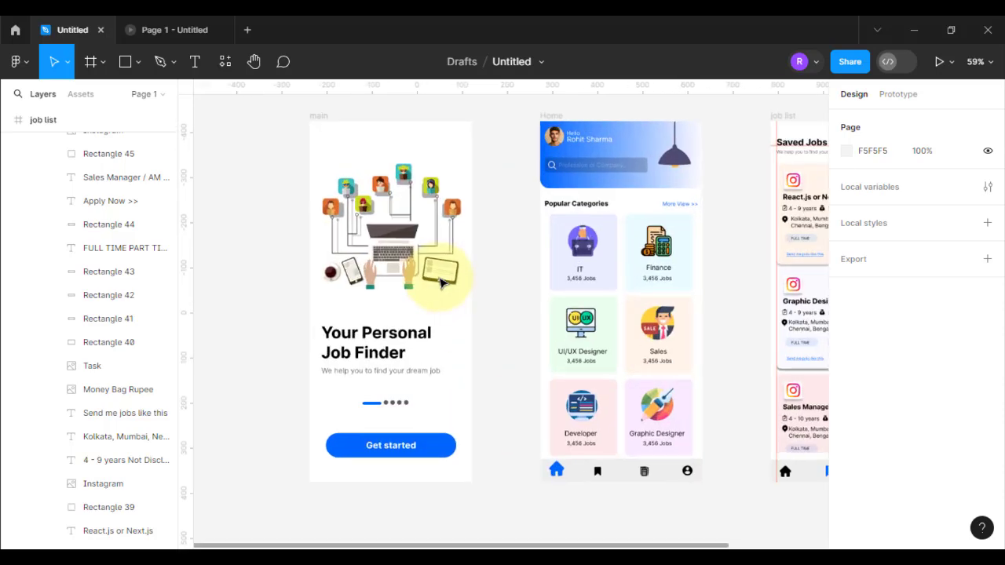
Add a tap interaction in prototype mode that links the main frame's Get started button to the Home frame.
{"action": "left_click", "coordinate": [441, 446]}
{"action": "left_click", "coordinate": [897, 94]}
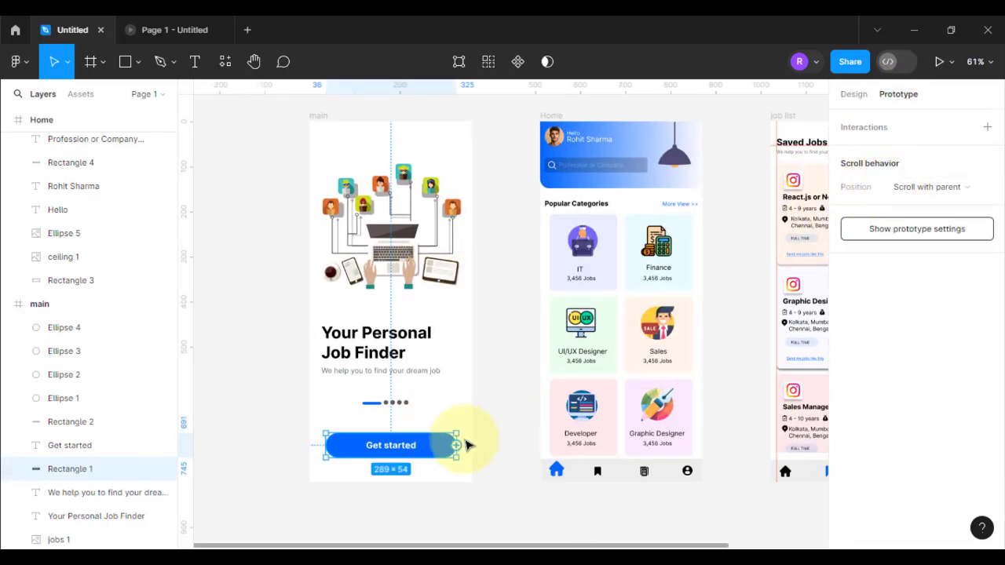
{"action": "left_click_drag", "start_coordinate": [455, 445], "coordinate": [590, 363]}
{"action": "key", "text": "Escape"}
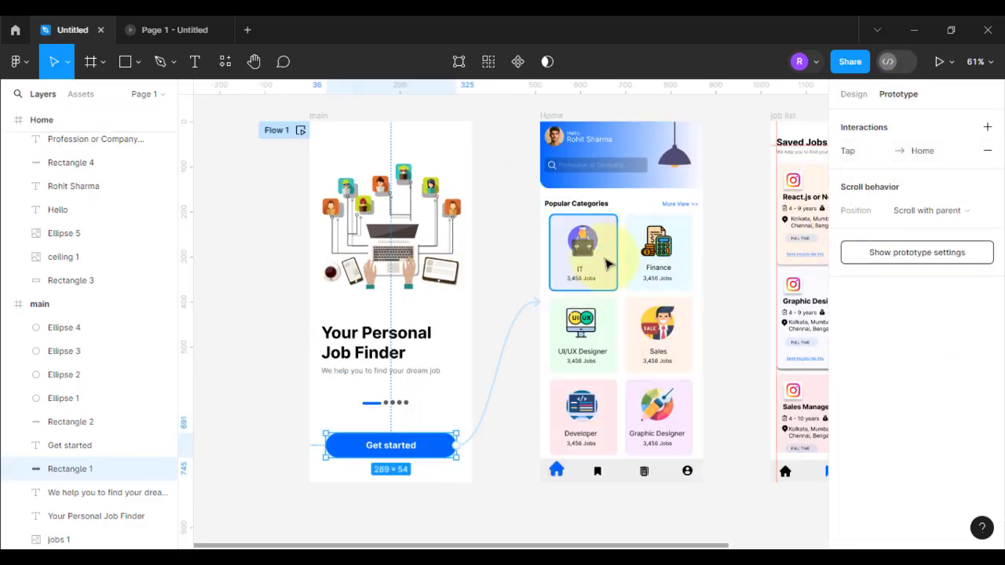
Link the IT category card on the Home frame to the job list frame with a tap interaction.
{"action": "left_click", "coordinate": [608, 264]}
{"action": "left_click_drag", "start_coordinate": [618, 252], "coordinate": [766, 301]}
{"action": "key", "text": "Escape"}
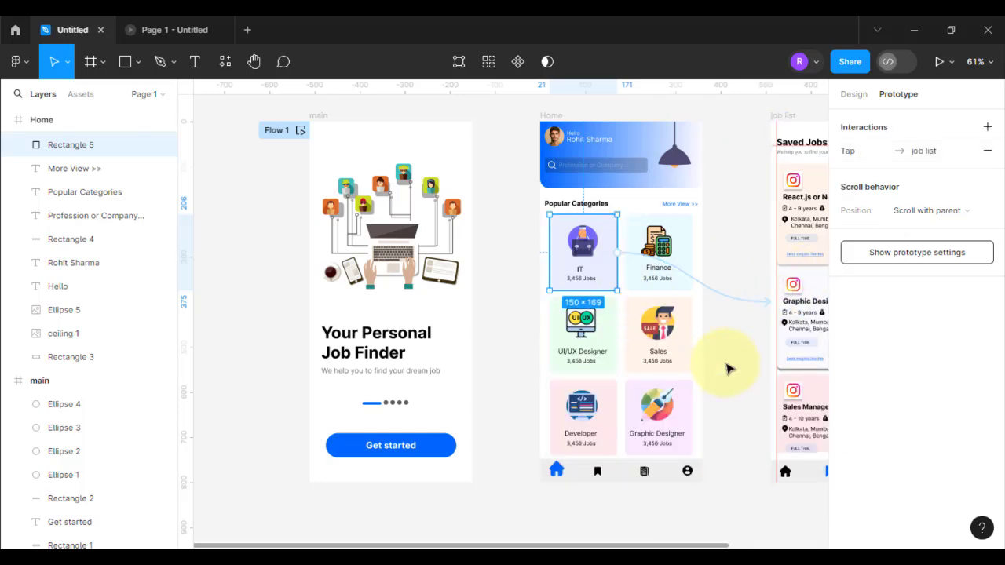
Switch to the prototype preview and go back one frame to check the Home screen.
{"action": "scroll", "coordinate": [647, 287], "scroll_direction": "right", "scroll_amount": 5}
{"action": "left_click", "coordinate": [162, 35]}
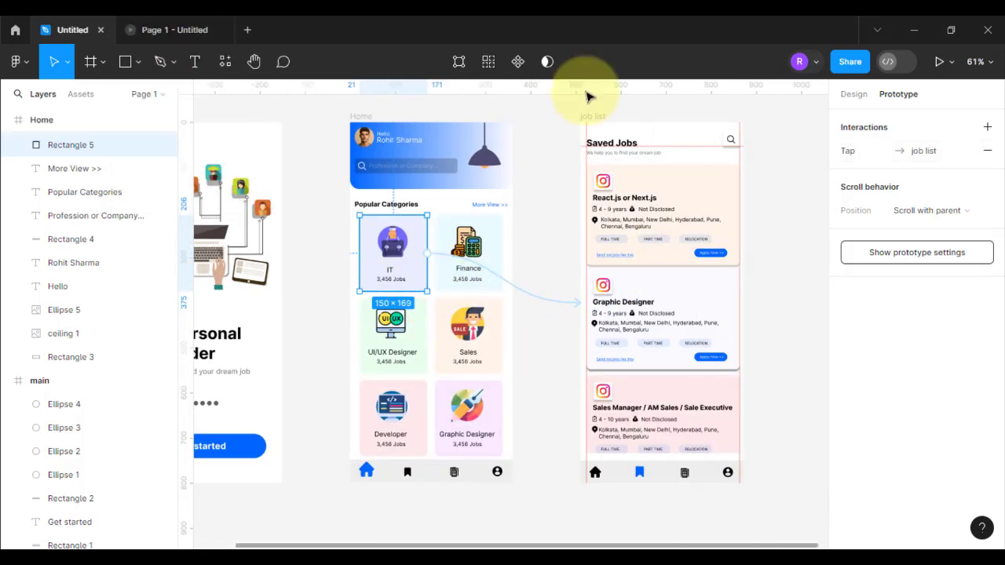
{"action": "left_click", "coordinate": [497, 534]}
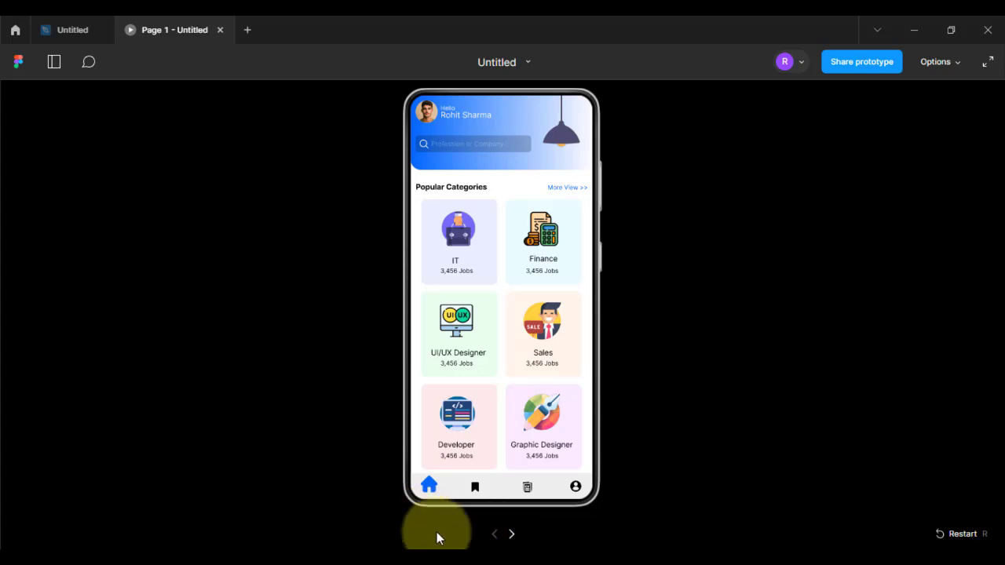
Return to the design file, clear the selection in design mode and view the main, Home and job list frames together.
{"action": "left_click", "coordinate": [72, 31]}
{"action": "left_click", "coordinate": [547, 277]}
{"action": "left_click", "coordinate": [854, 95]}
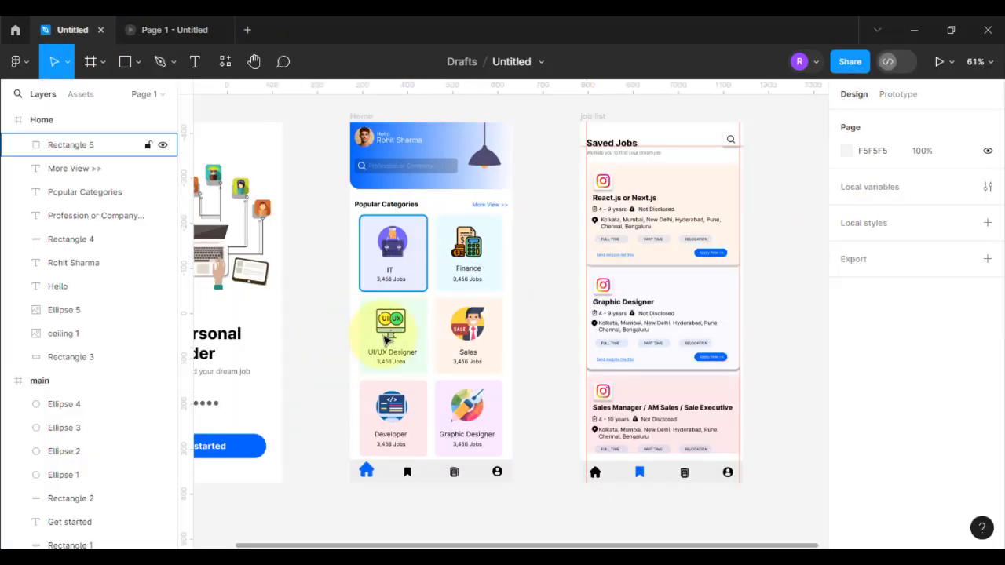
{"action": "scroll", "coordinate": [471, 406], "scroll_direction": "left", "scroll_amount": 4}
{"action": "scroll", "coordinate": [472, 406], "scroll_direction": "down", "scroll_amount": 2}
{"action": "scroll", "coordinate": [620, 439], "scroll_direction": "right", "scroll_amount": 1}
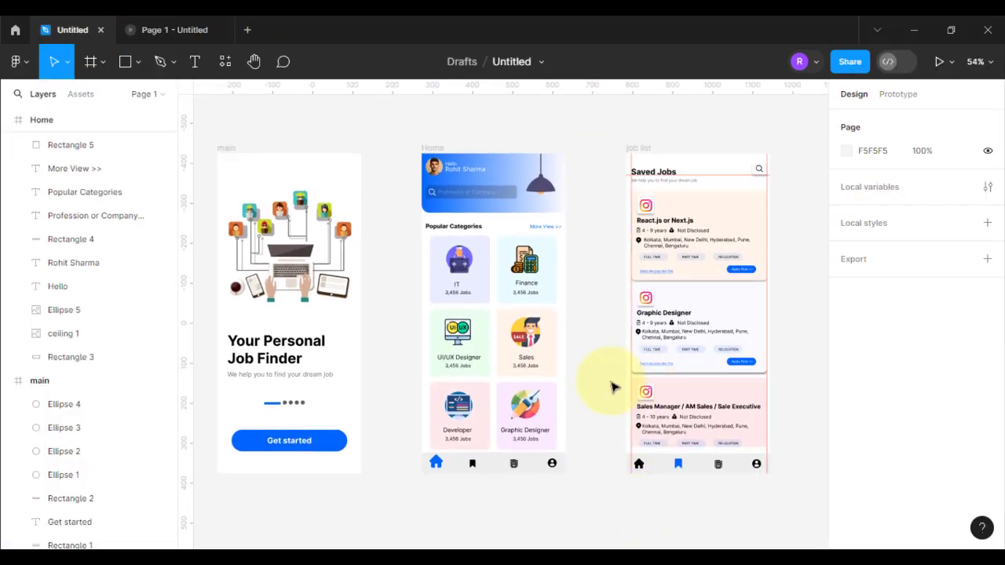